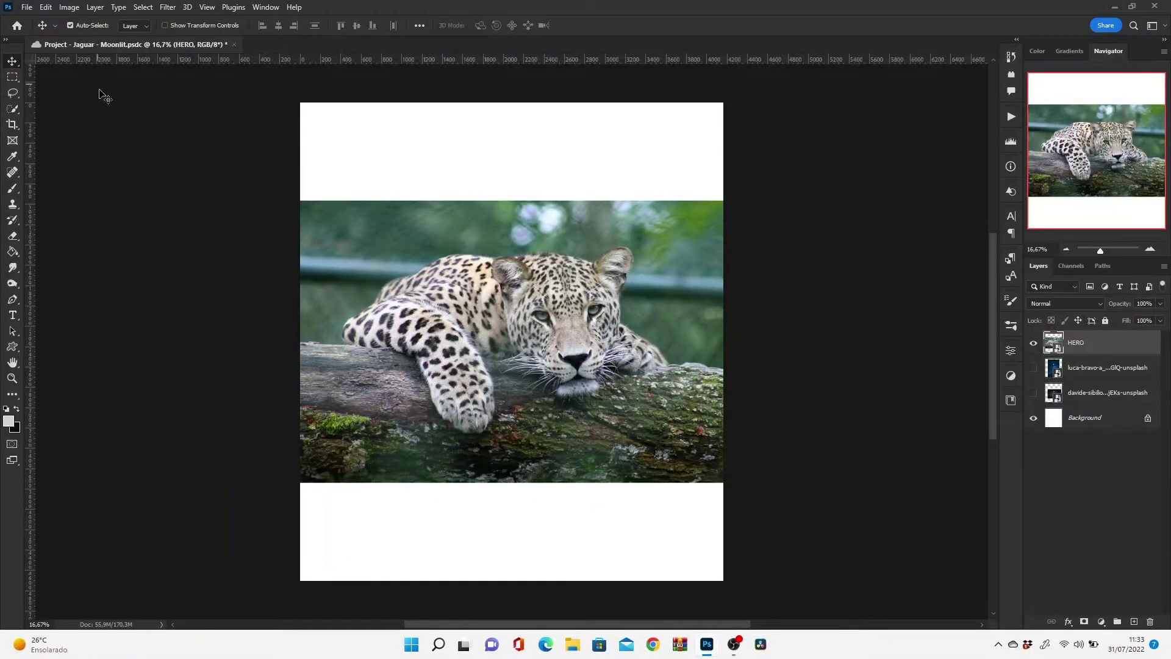
- Zoom in on the log beneath the jaguar in the HERO layer
scroll(334, 352, up, 5)
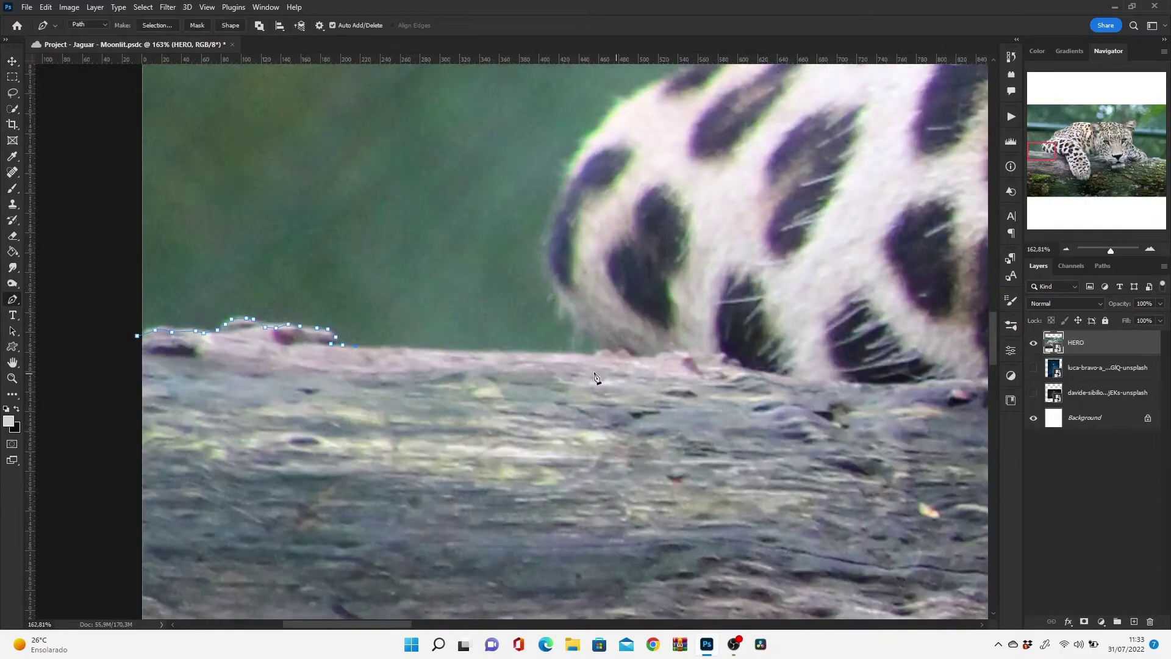
- Trace the path along the log top and up the leopard's back toward the ear
drag(621, 115, 504, 345)
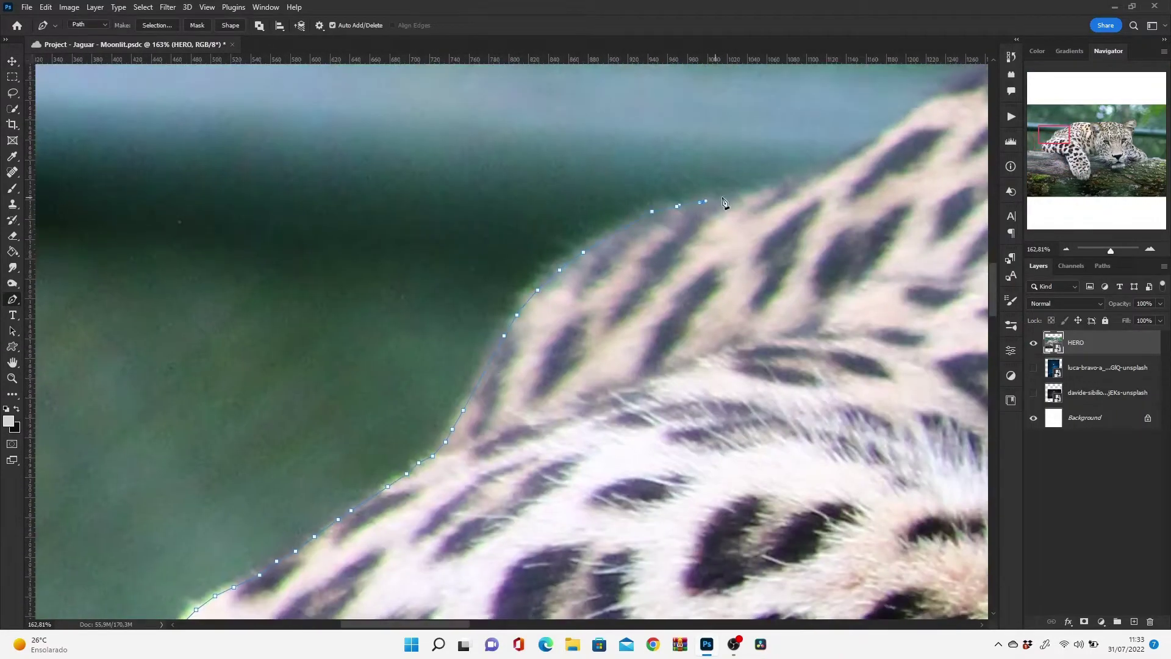
drag(724, 204, 523, 295)
click(685, 167)
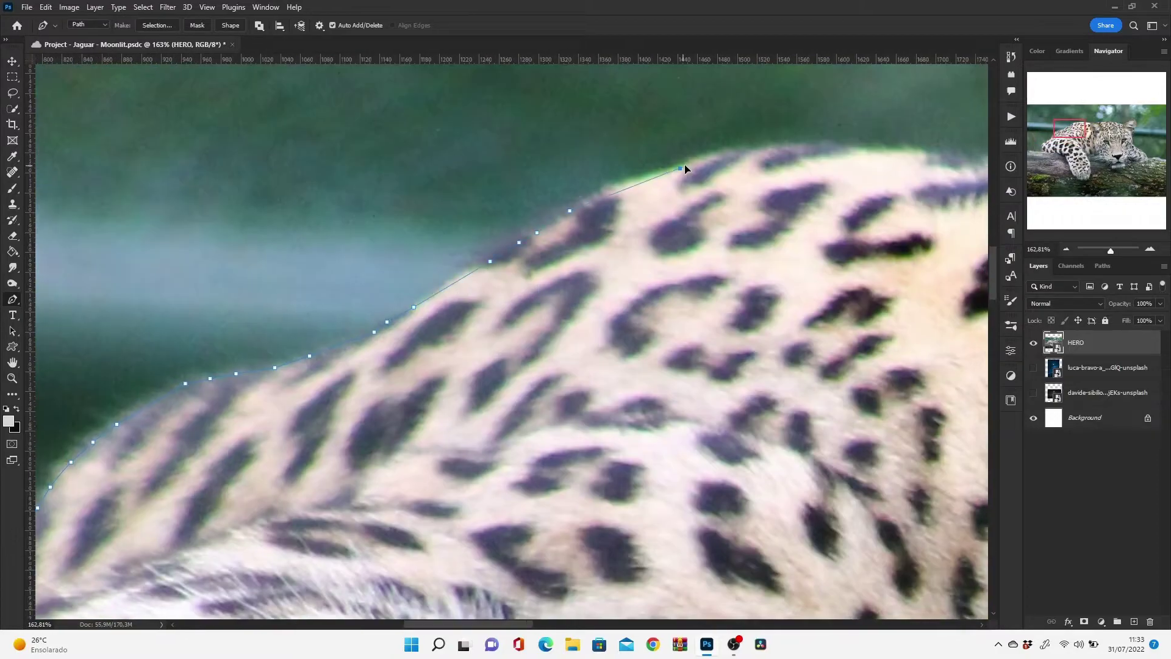
drag(686, 167, 340, 262)
click(424, 262)
- Continue the path across the head, around the ear and down to the cheek
drag(621, 261, 438, 256)
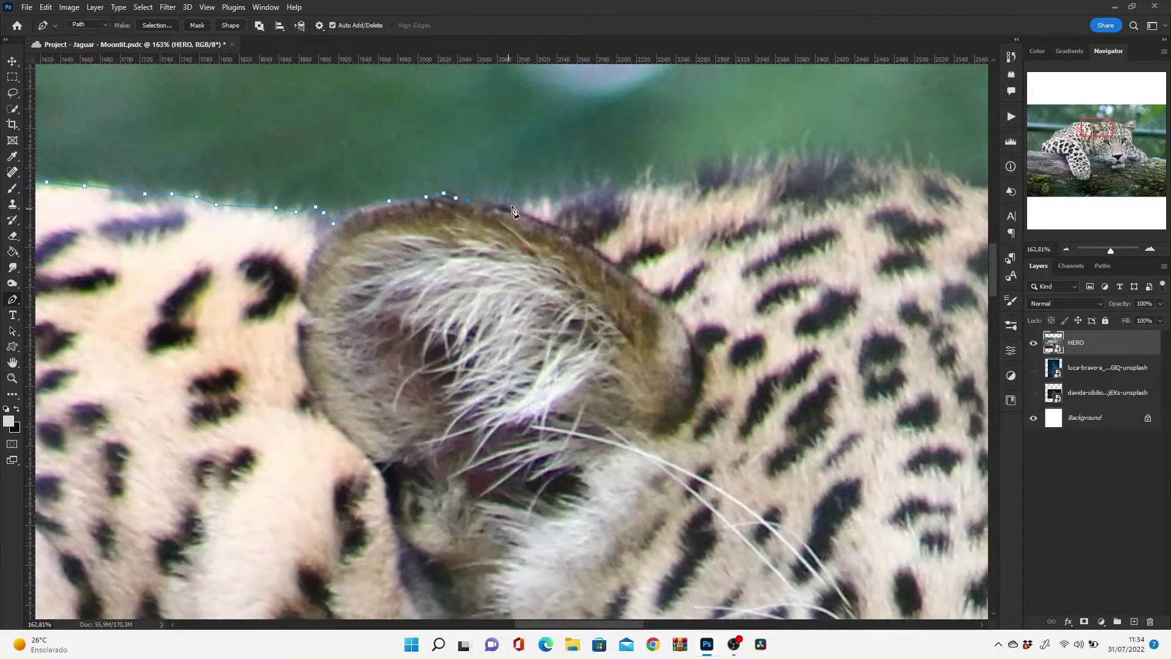
mouse_move(677, 202)
mouse_down()
mouse_move(476, 195)
mouse_move(519, 201)
mouse_up()
click(481, 179)
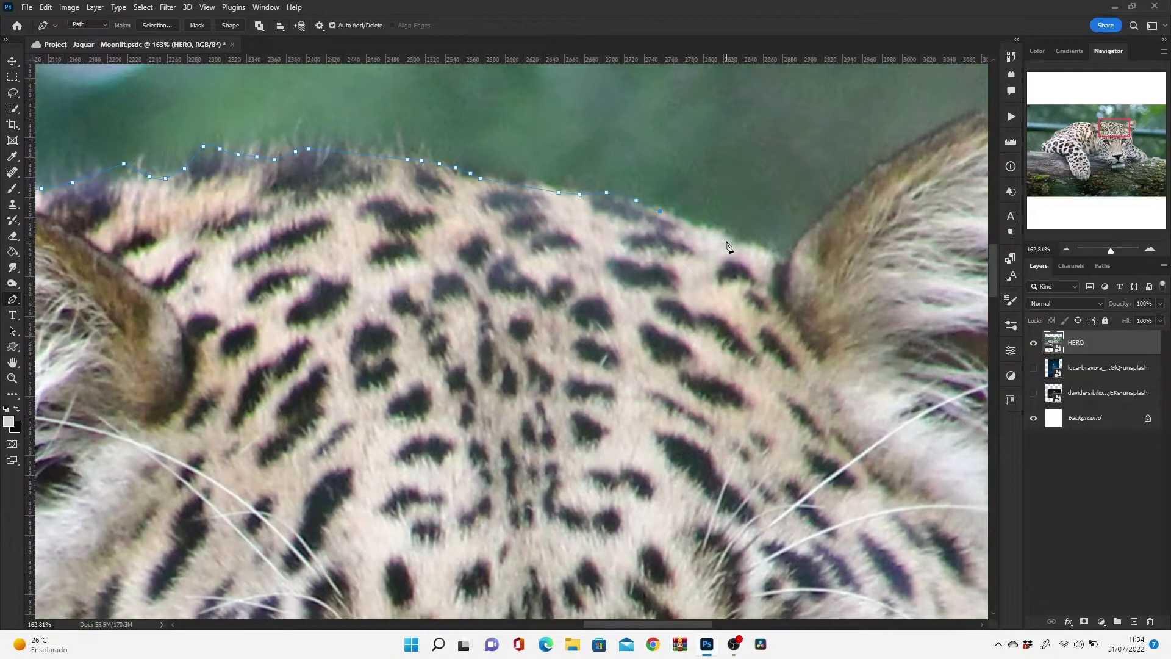
drag(939, 134, 427, 196)
click(510, 162)
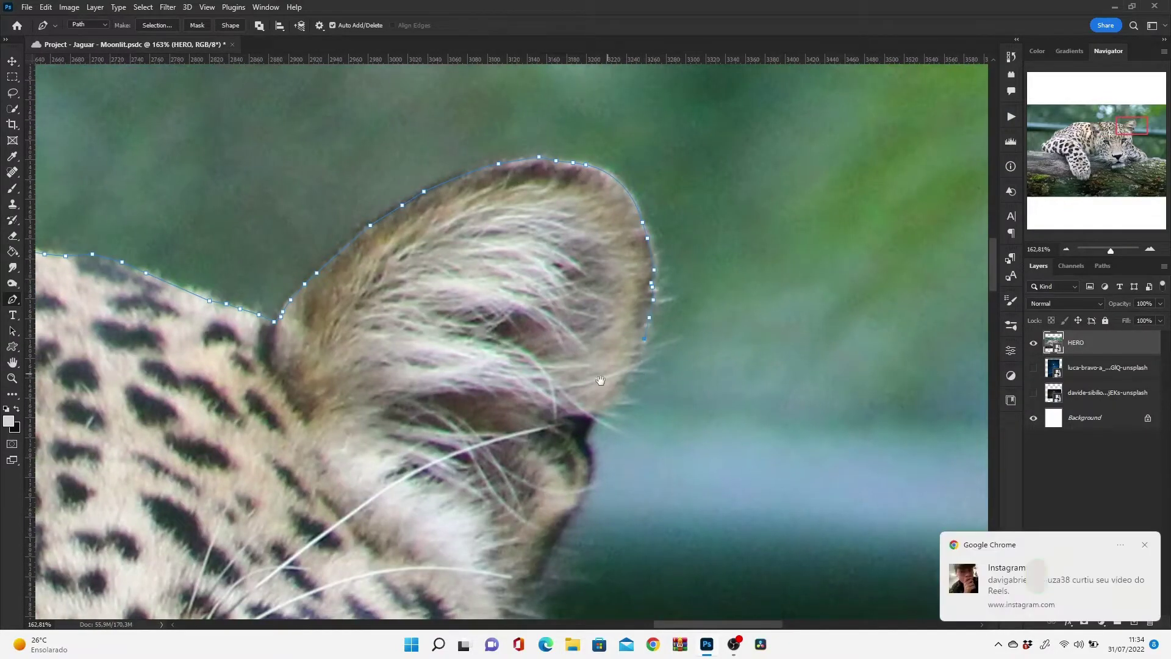
drag(656, 283, 667, 177)
drag(604, 335, 630, 180)
- Trace the path down the face and muzzle to the paw's edge
click(569, 320)
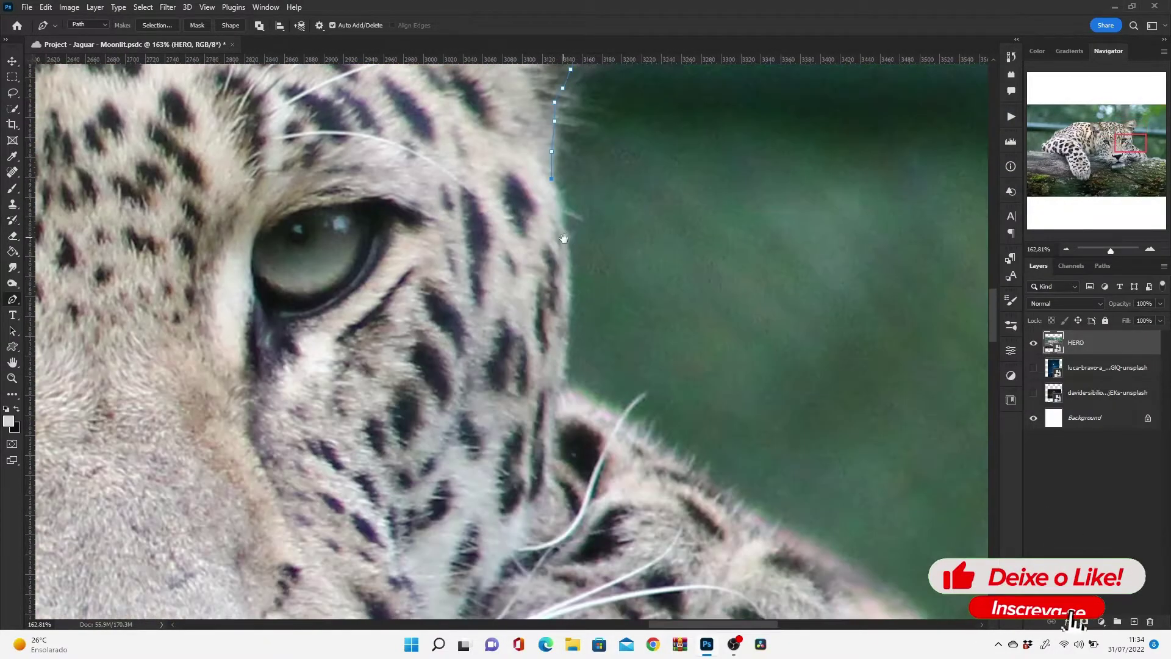
drag(573, 518, 573, 271)
click(569, 363)
click(593, 407)
drag(631, 428, 518, 291)
mouse_move(629, 446)
mouse_down()
mouse_move(480, 283)
mouse_move(456, 276)
mouse_up()
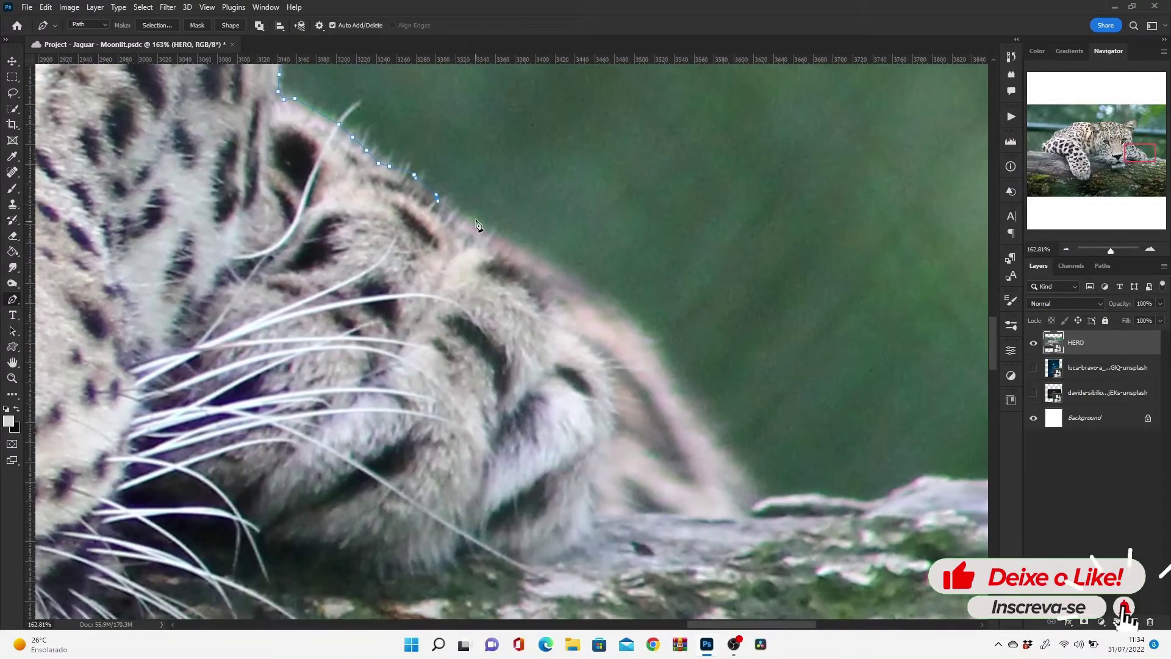
drag(700, 421, 373, 288)
- Run the path along the log top, below the image, and close it at the start
click(432, 357)
click(494, 363)
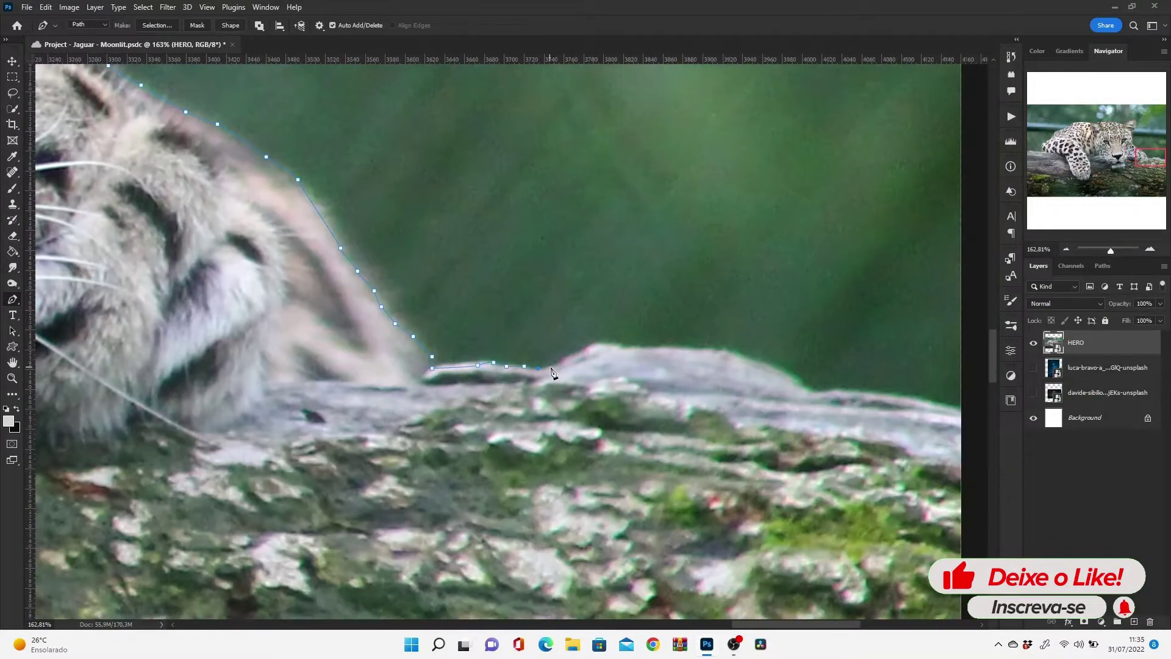
click(551, 367)
click(602, 344)
scroll(735, 360, down, 5)
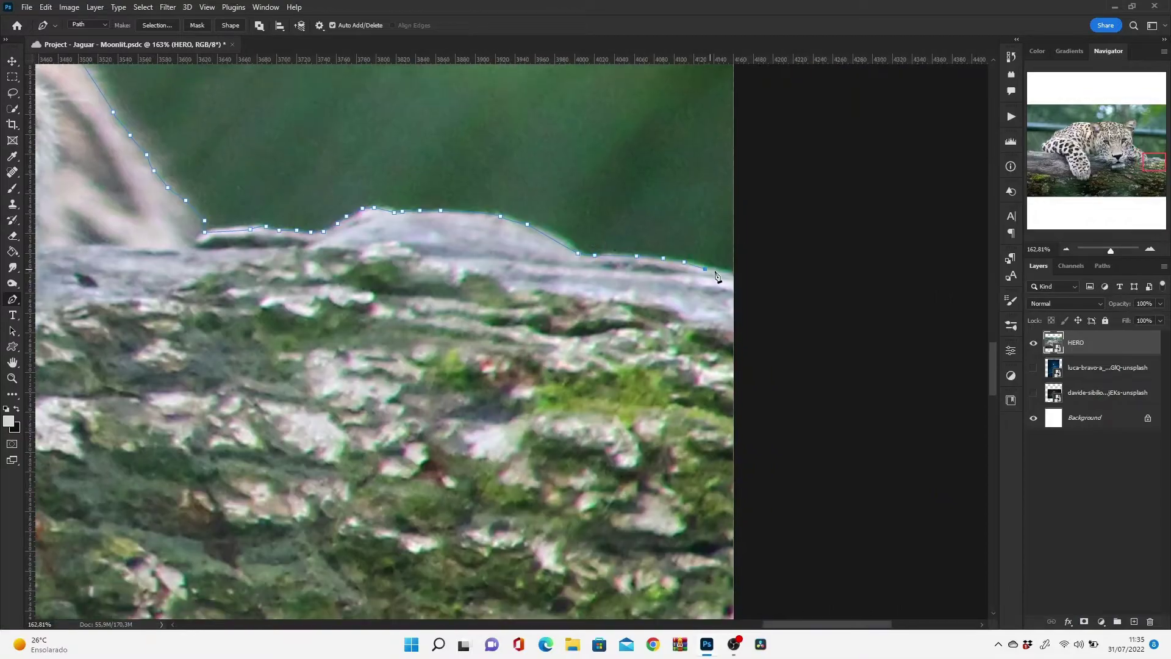
scroll(685, 309, down, 5)
click(706, 432)
click(541, 456)
drag(332, 440, 580, 436)
click(369, 510)
click(254, 481)
- Turn the path into a selection, refine it in Select and Mask with Shift Edge -7%, and output a mask
click(299, 244)
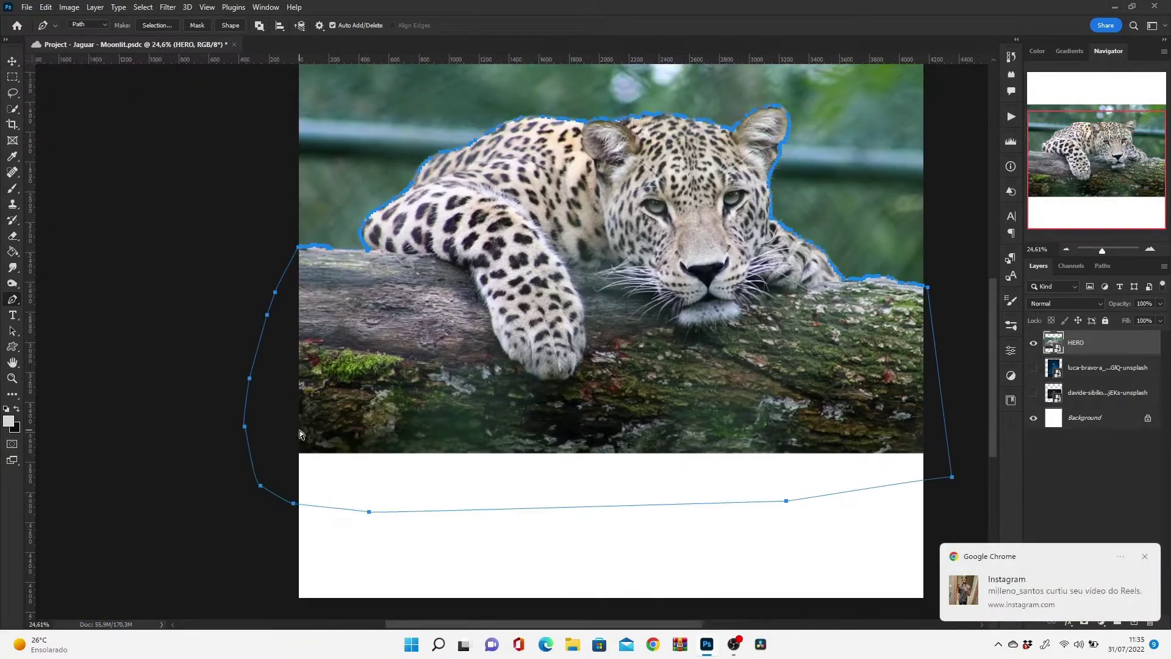
key(ctrl+Return)
key(ctrl+alt+r)
scroll(649, 195, up, 5)
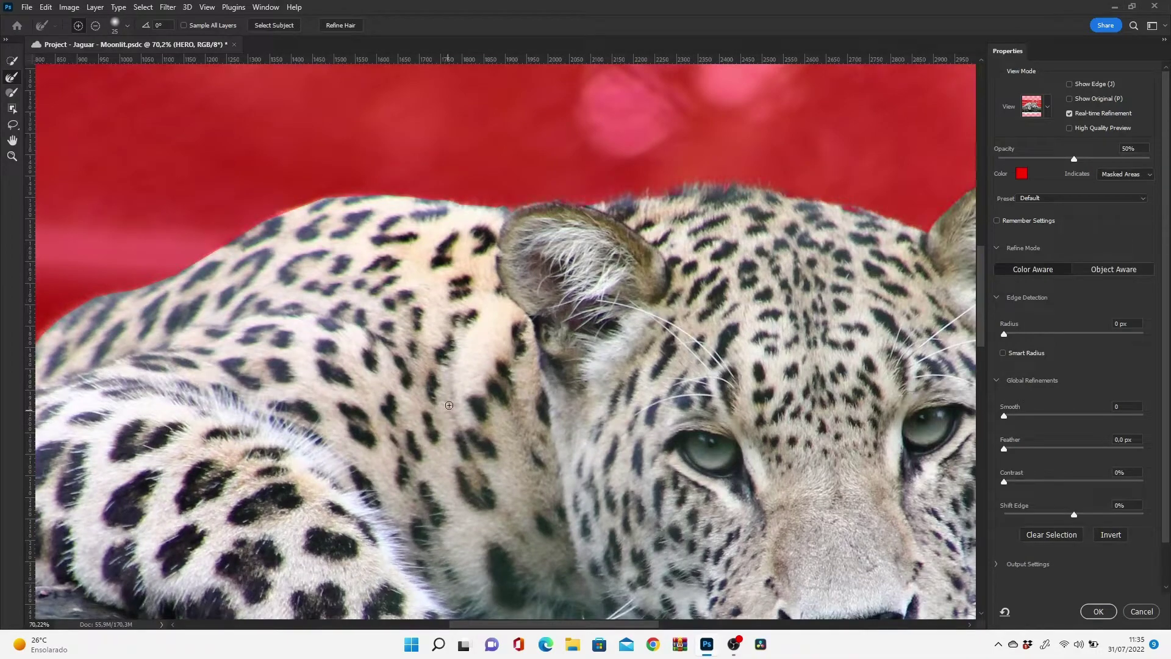
scroll(653, 214, right, 5)
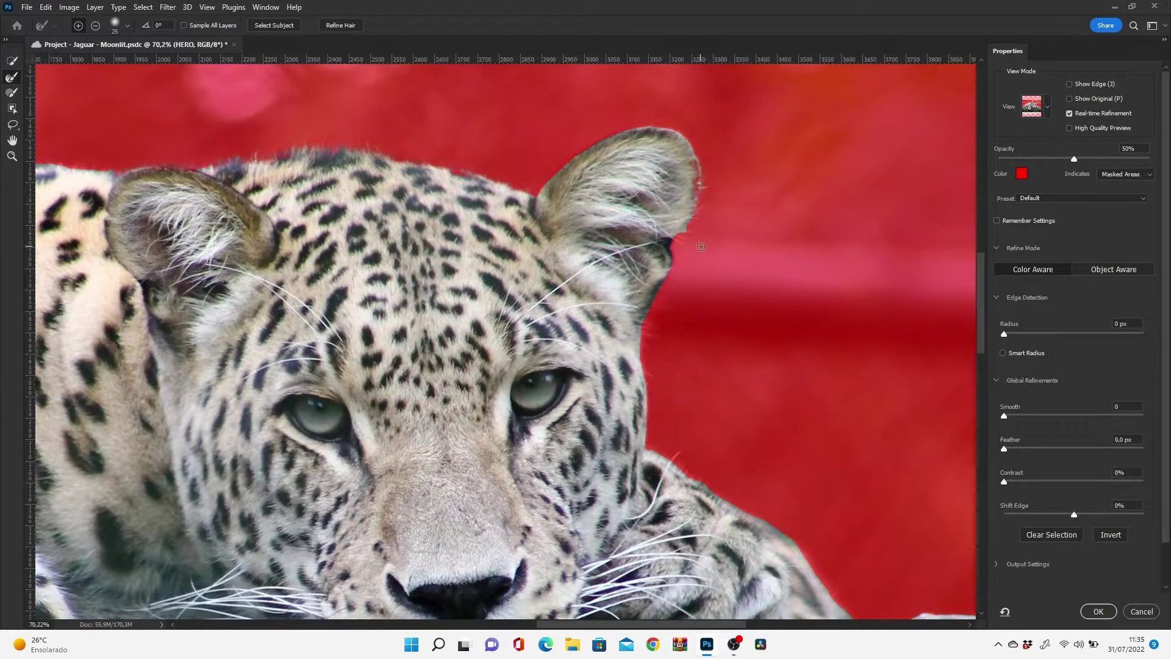
scroll(696, 293, down, 3)
scroll(730, 486, left, 6)
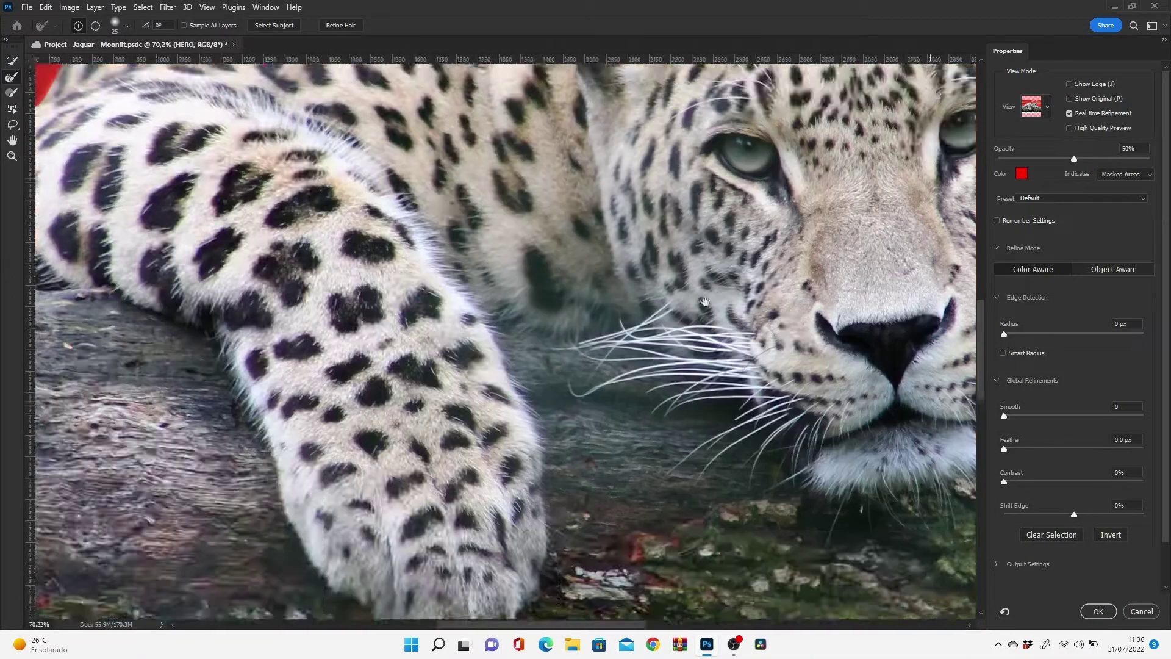
scroll(854, 501, up, 3)
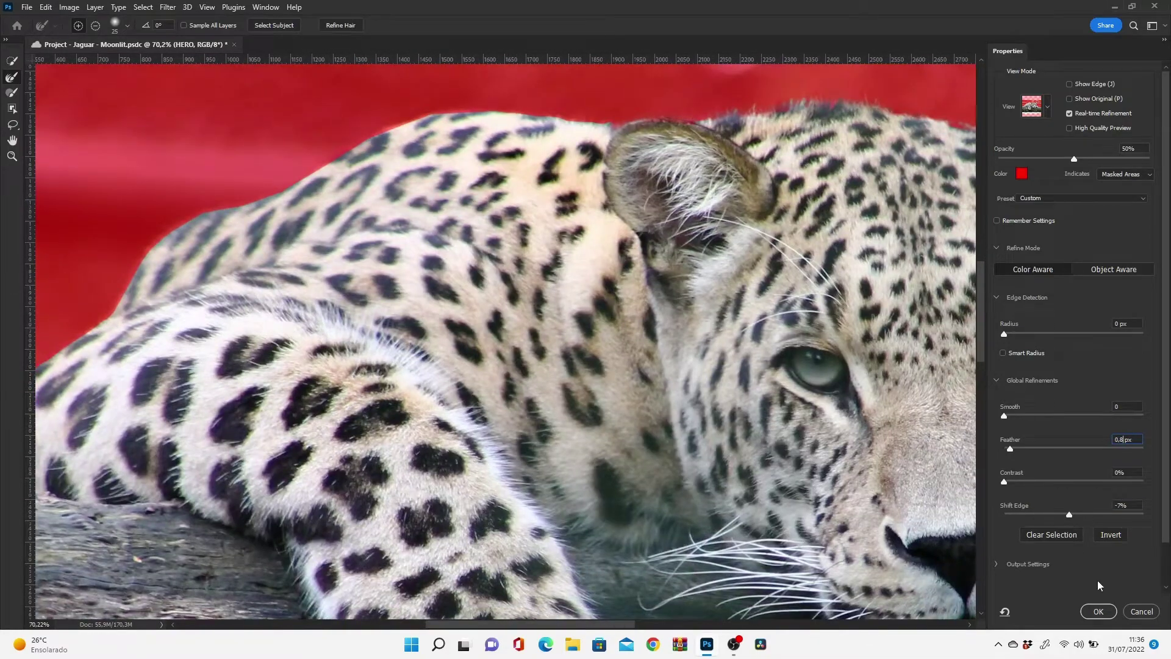
click(1098, 612)
- Fit the whole image in view and select the Background layer for a new fill layer
key(ctrl+0)
click(1098, 418)
click(1102, 621)
- Add a near-black (161617) Solid Color fill layer
click(1100, 411)
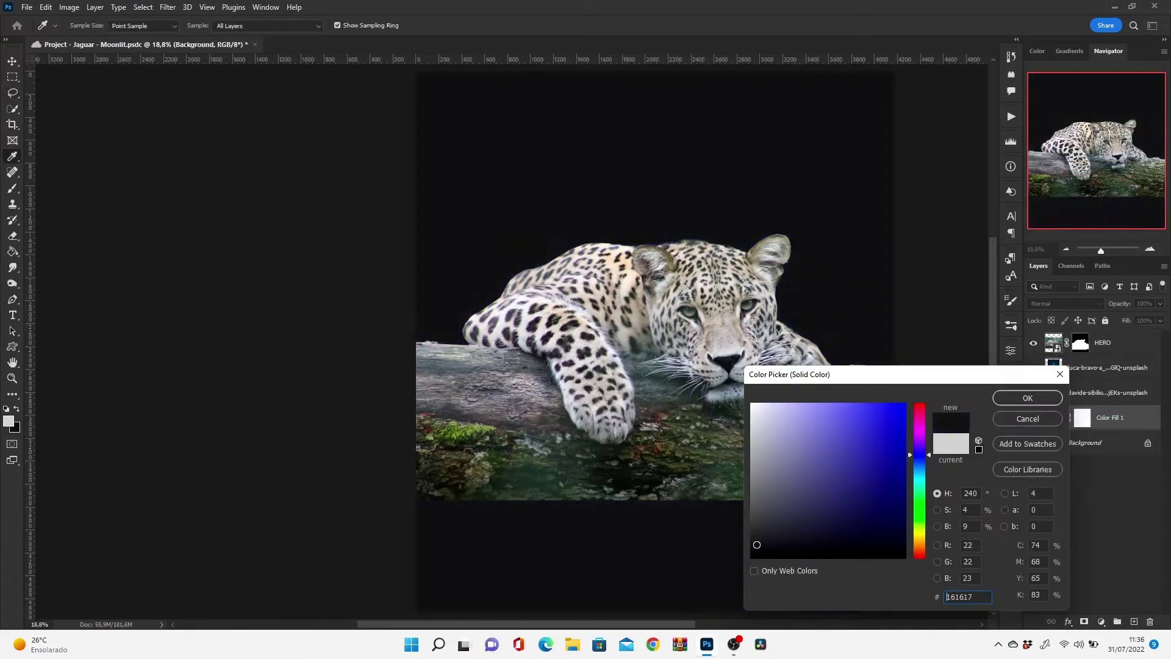
click(1016, 398)
click(1034, 367)
- Show the night landscape photo, enlarge it to fill the canvas and tilt it slightly
click(1033, 367)
click(1098, 393)
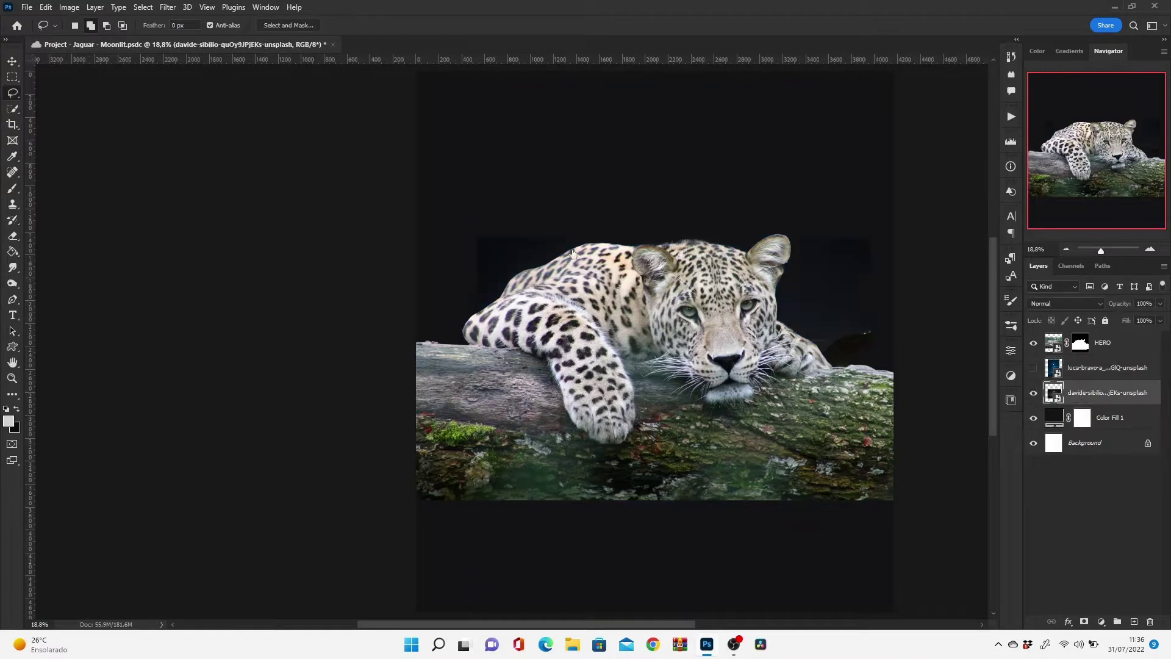
click(1033, 392)
key(ctrl+t)
drag(844, 131, 887, 183)
drag(940, 369, 941, 341)
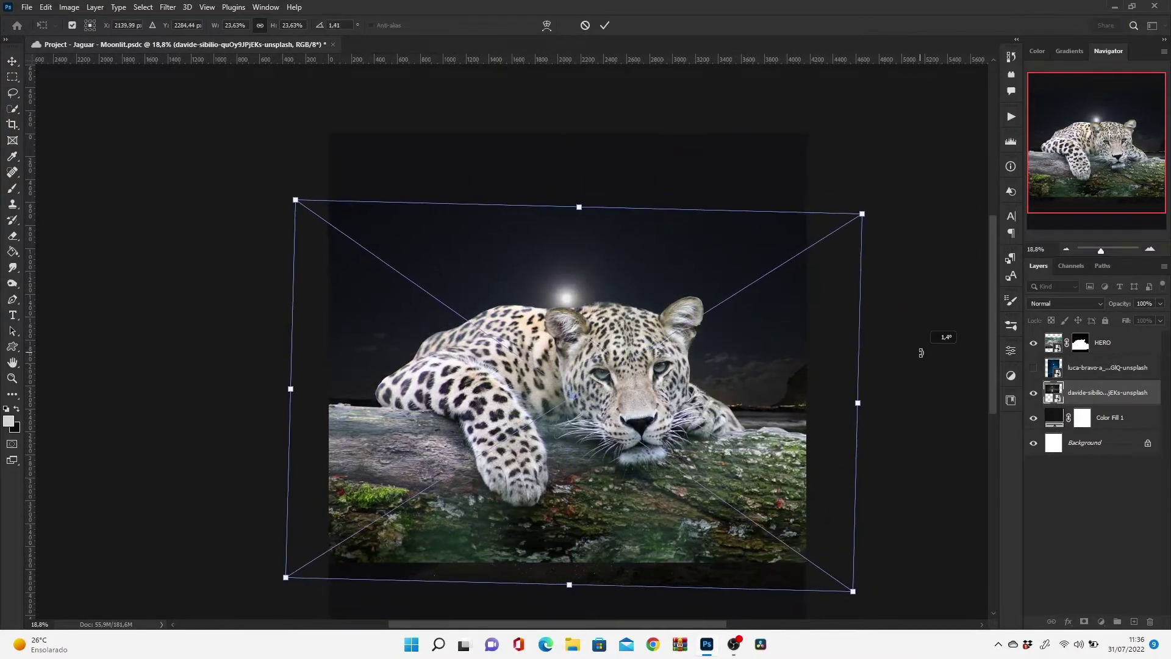
click(604, 25)
- Rotate, narrow and move the moonlit sky above the leopard's head, then add a new empty layer
click(1034, 368)
click(1098, 367)
key(ctrl+t)
mouse_move(823, 427)
mouse_down()
mouse_move(831, 366)
mouse_move(818, 356)
mouse_move(832, 314)
mouse_move(766, 375)
mouse_up()
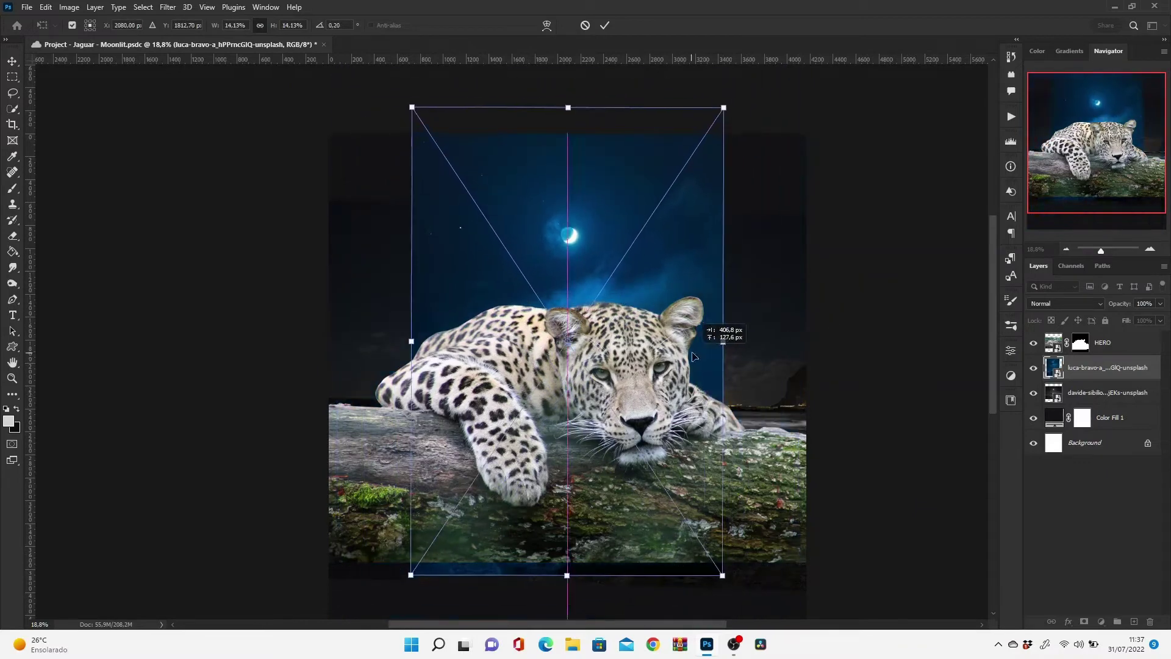
drag(732, 618, 685, 398)
drag(567, 262, 522, 250)
click(604, 25)
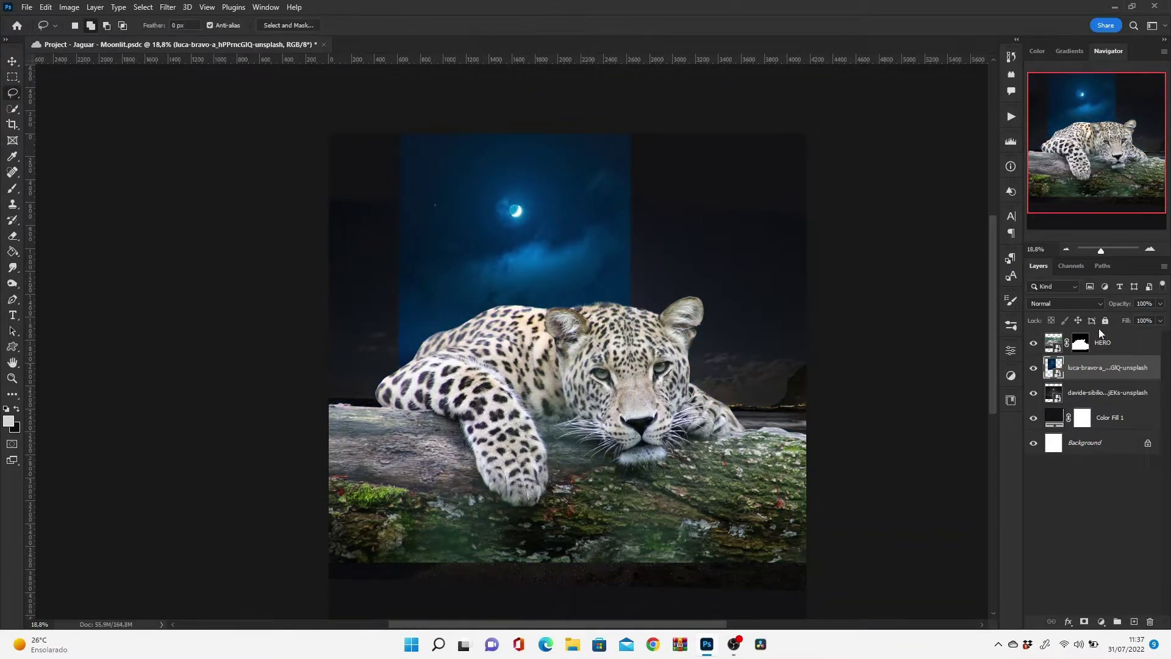
ctrl+click(1135, 621)
key(b)
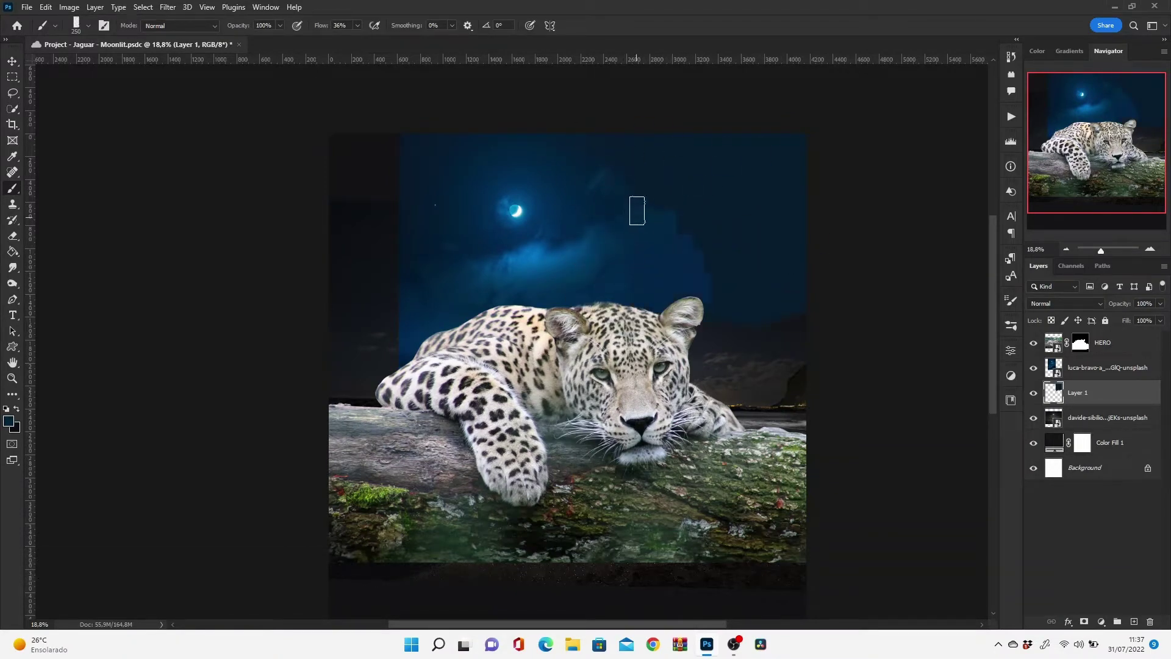
- Paint blue right of the moon and over the left dark strip, move Layer 1 above the sky, hide HERO
drag(637, 211, 764, 314)
drag(401, 230, 395, 300)
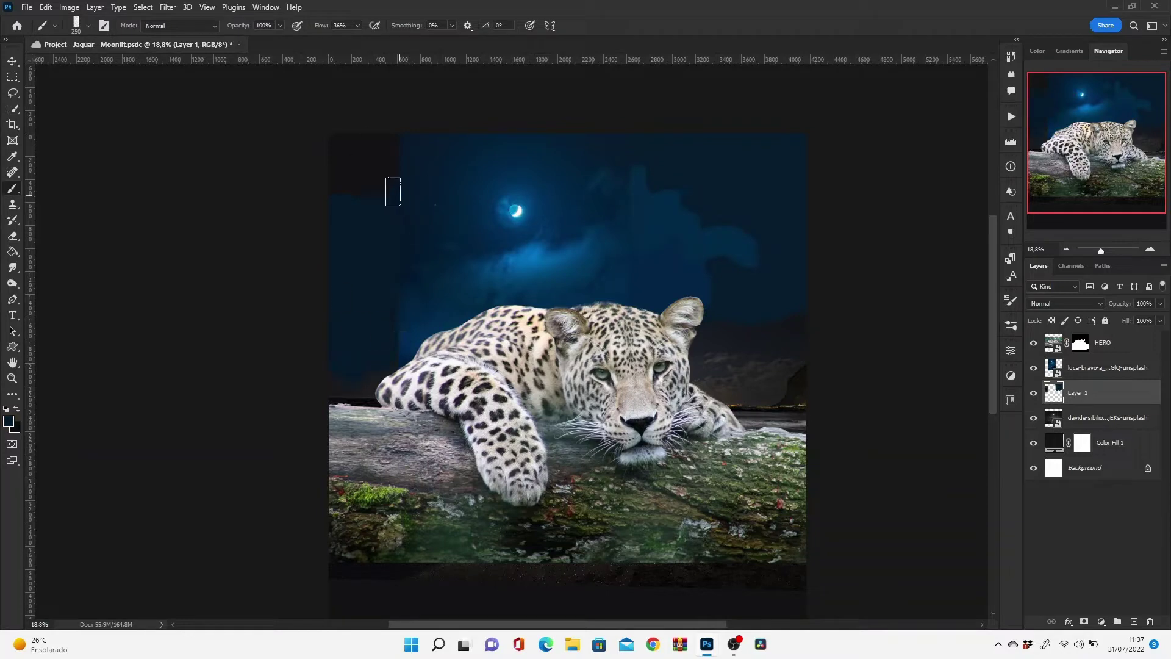
key(ctrl+bracketright)
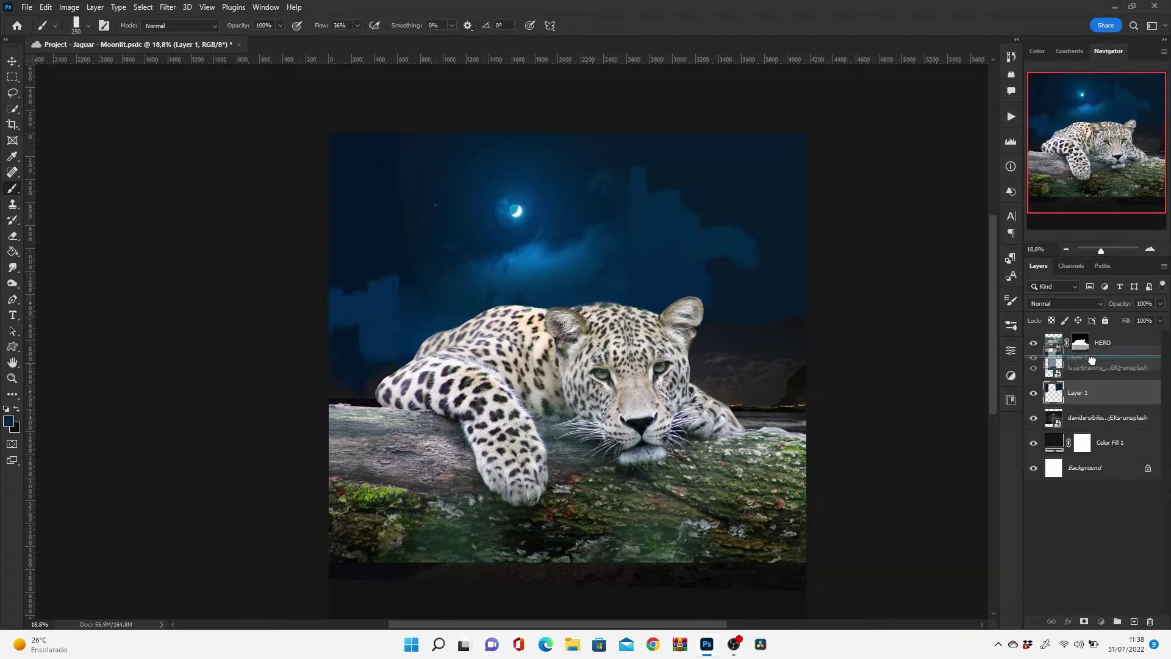
scroll(823, 263, up, 5)
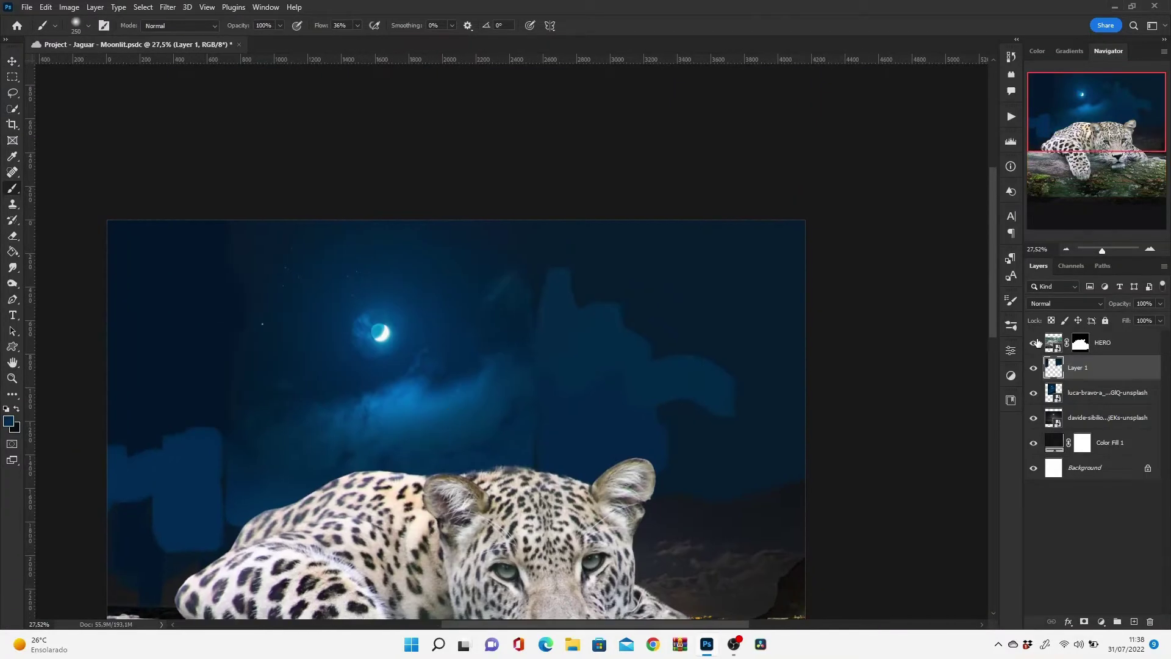
click(1033, 342)
- Paint blue over the lighter sky peak, the lower-left buildings and the left-edge band
drag(484, 213, 635, 194)
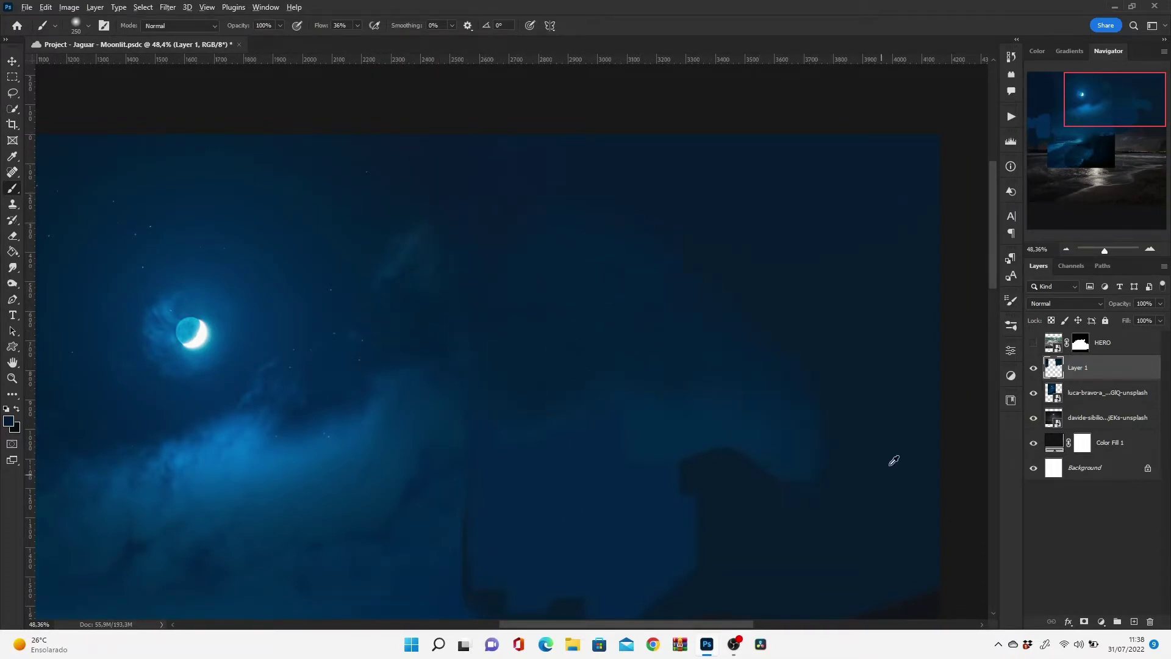
scroll(607, 321, down, 4)
scroll(607, 321, left, 2)
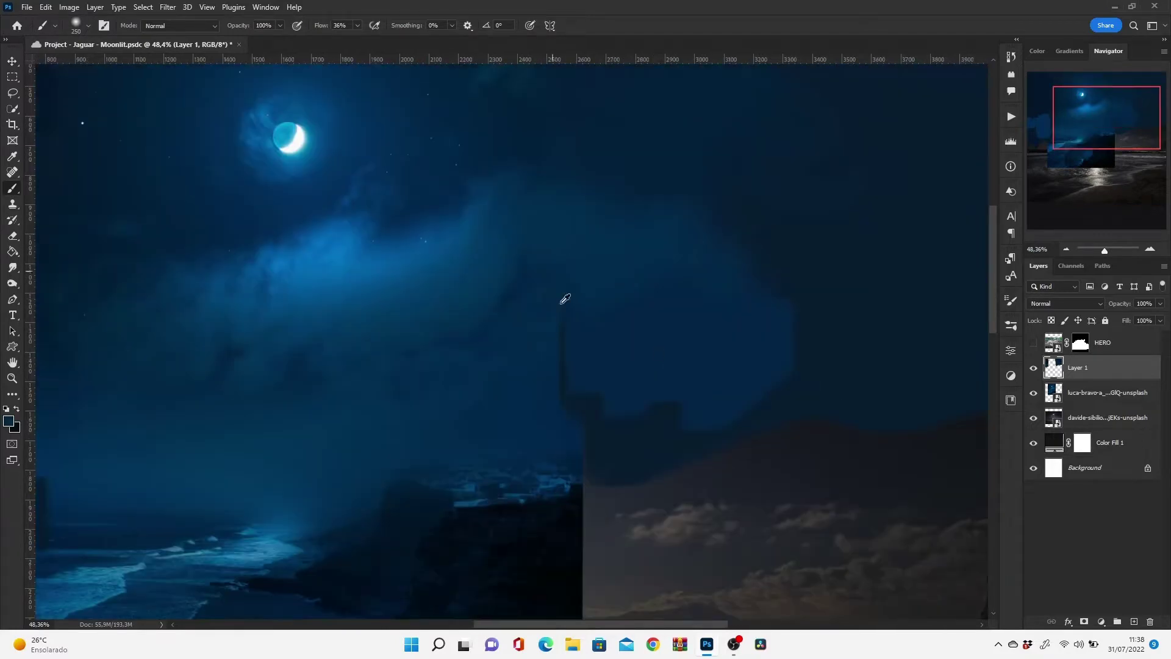
scroll(765, 320, down, 3)
scroll(456, 305, up, 2)
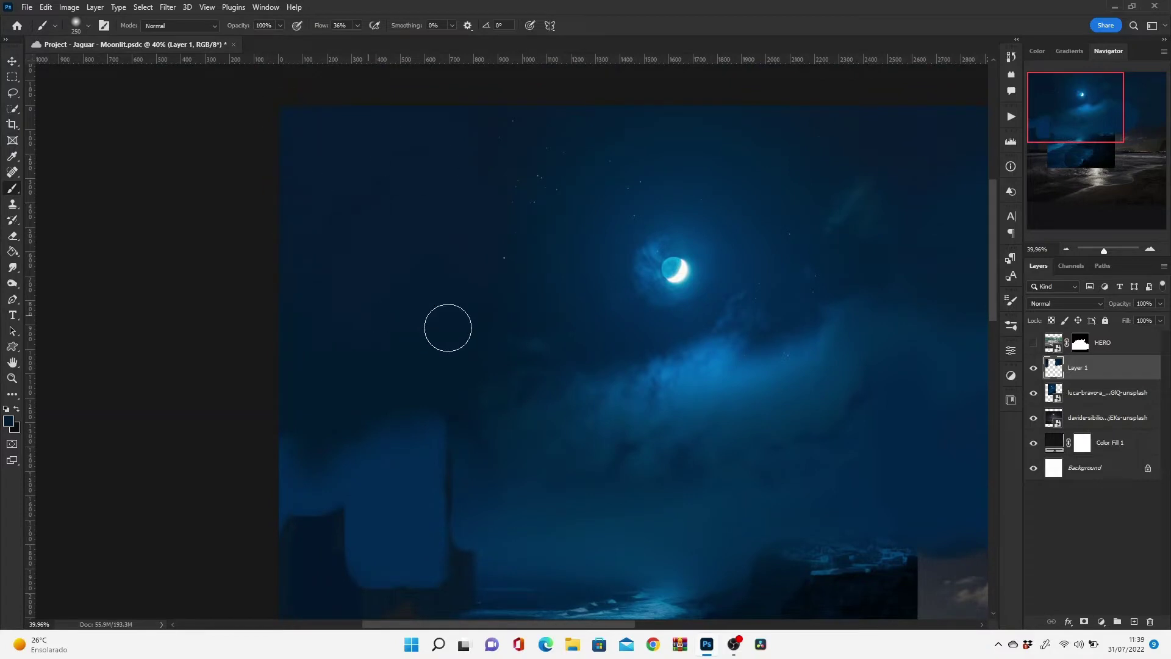
mouse_move(473, 574)
mouse_down()
mouse_move(306, 510)
mouse_move(348, 466)
mouse_move(500, 463)
mouse_up()
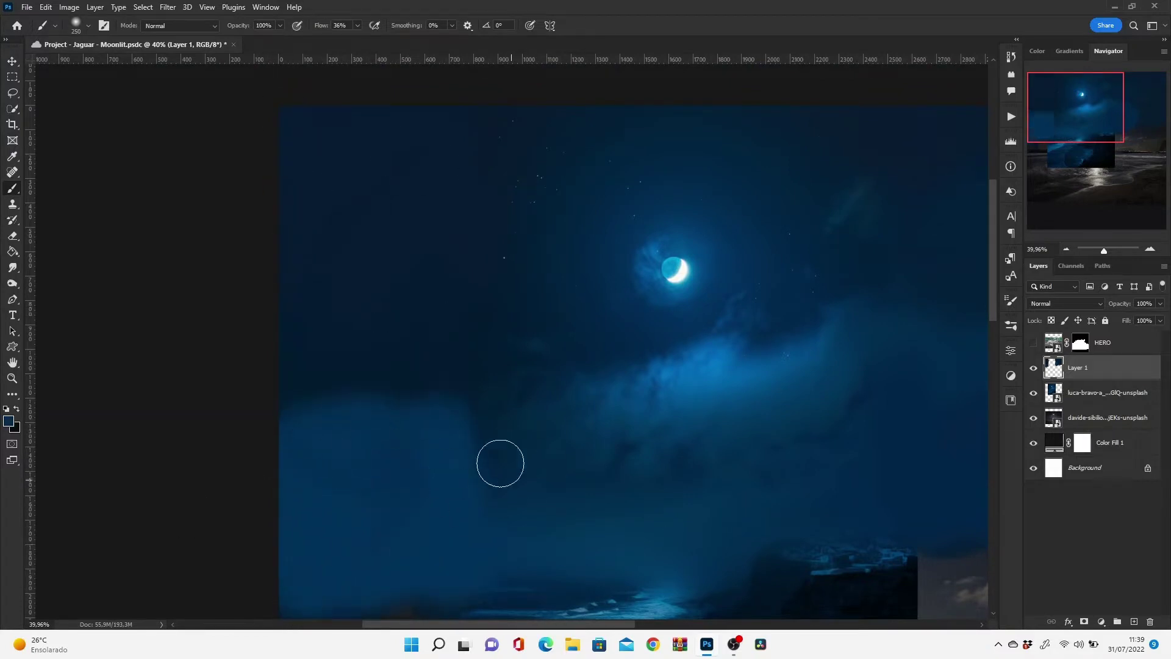
drag(360, 421, 275, 416)
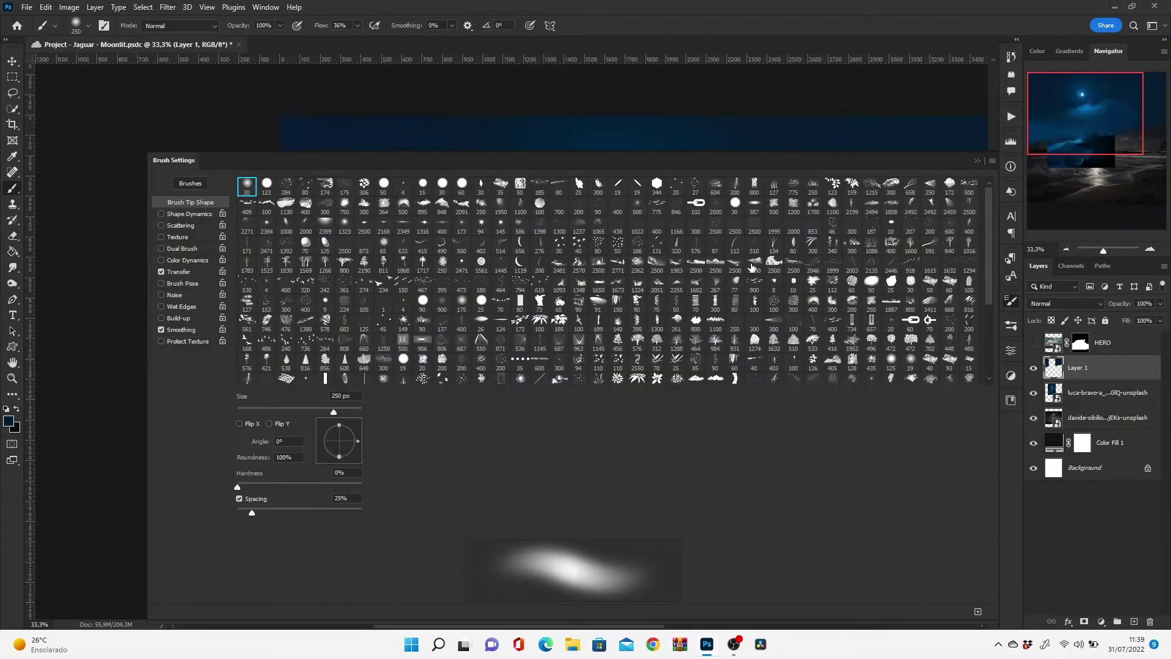
- Create Layer 2, dab faint light clouds into the sky and erase the excess on the right
scroll(662, 339, right, 3)
key(bracketleft)
key(bracketleft)
key(ctrl+shift+alt+n)
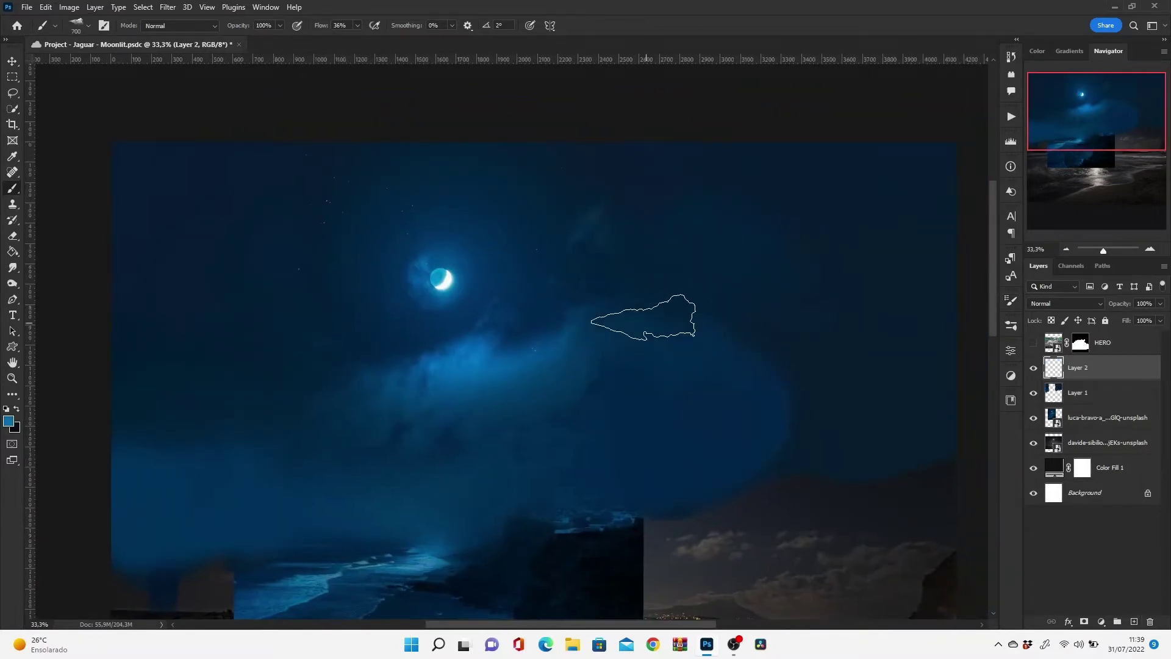
click(626, 317)
click(612, 228)
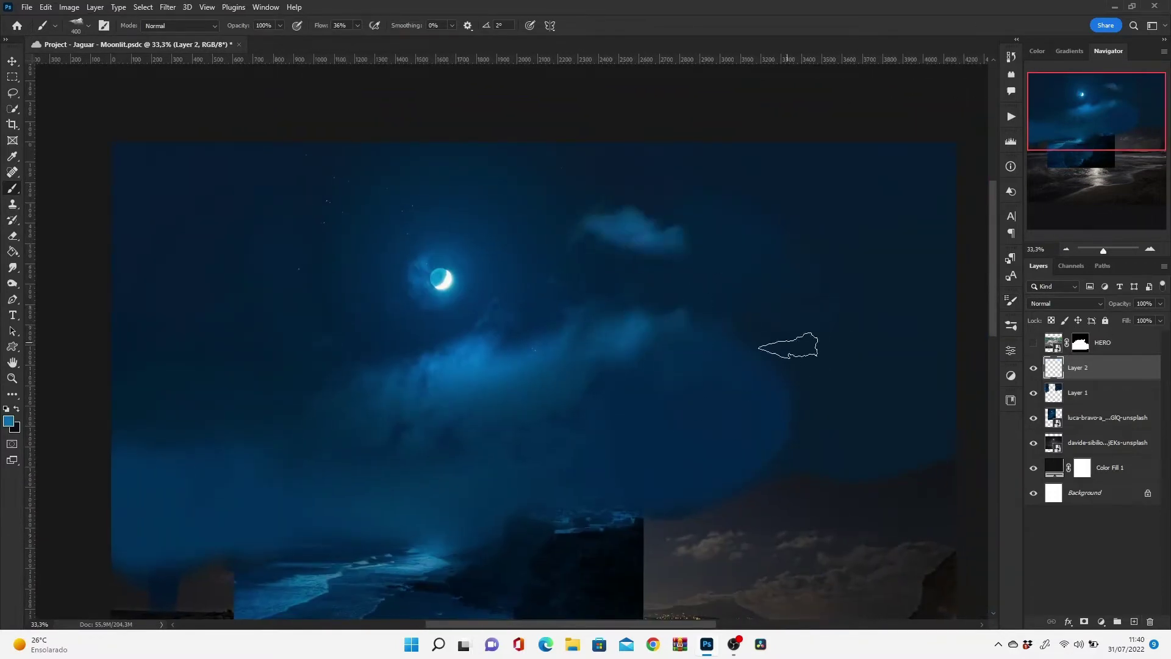
key(e)
drag(584, 200, 693, 239)
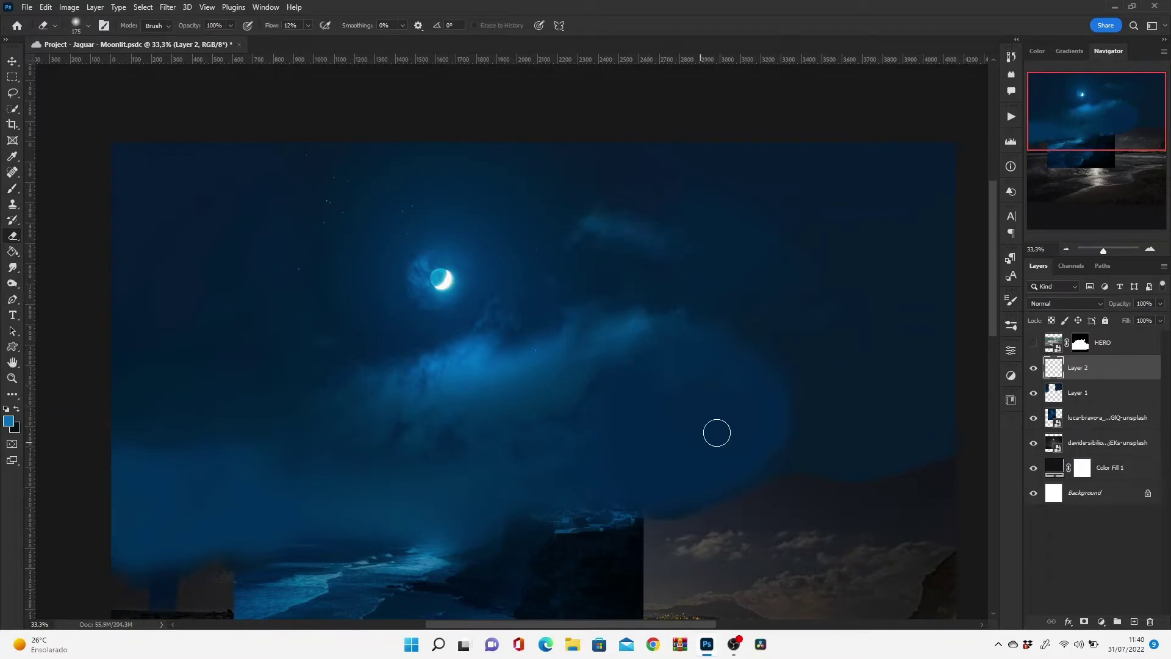
key(b)
- Paint more soft clouds around the moon with sampled blues and add a layer mask to Layer 2
drag(326, 365, 429, 343)
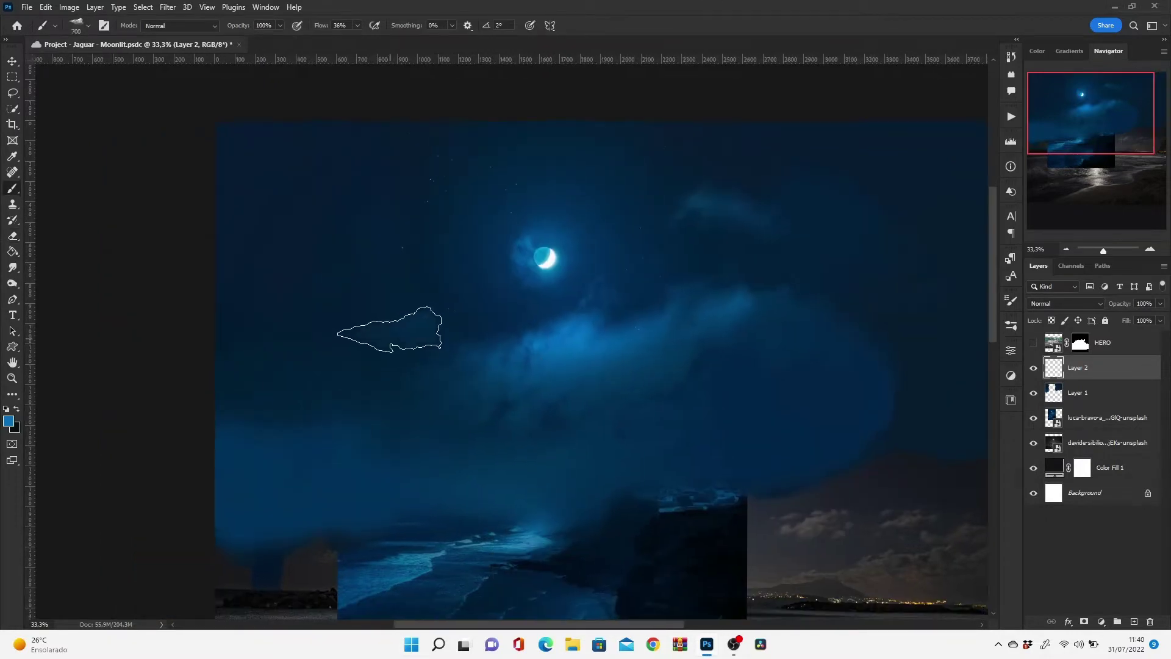
click(373, 231)
key(e)
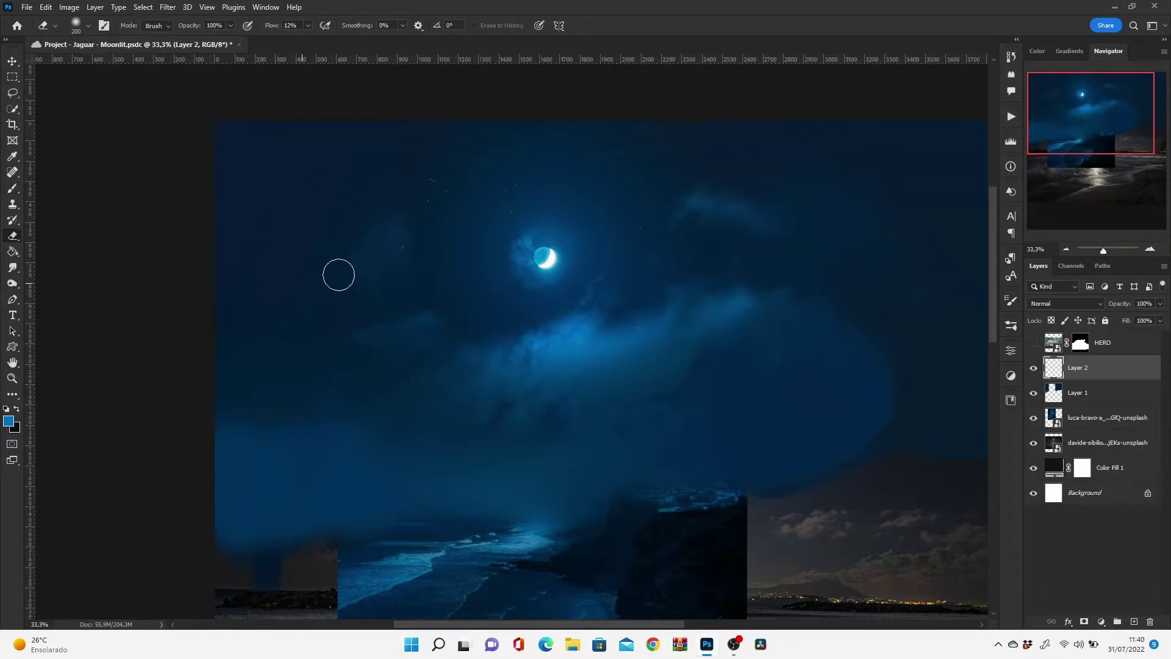
key(b)
drag(825, 353, 566, 326)
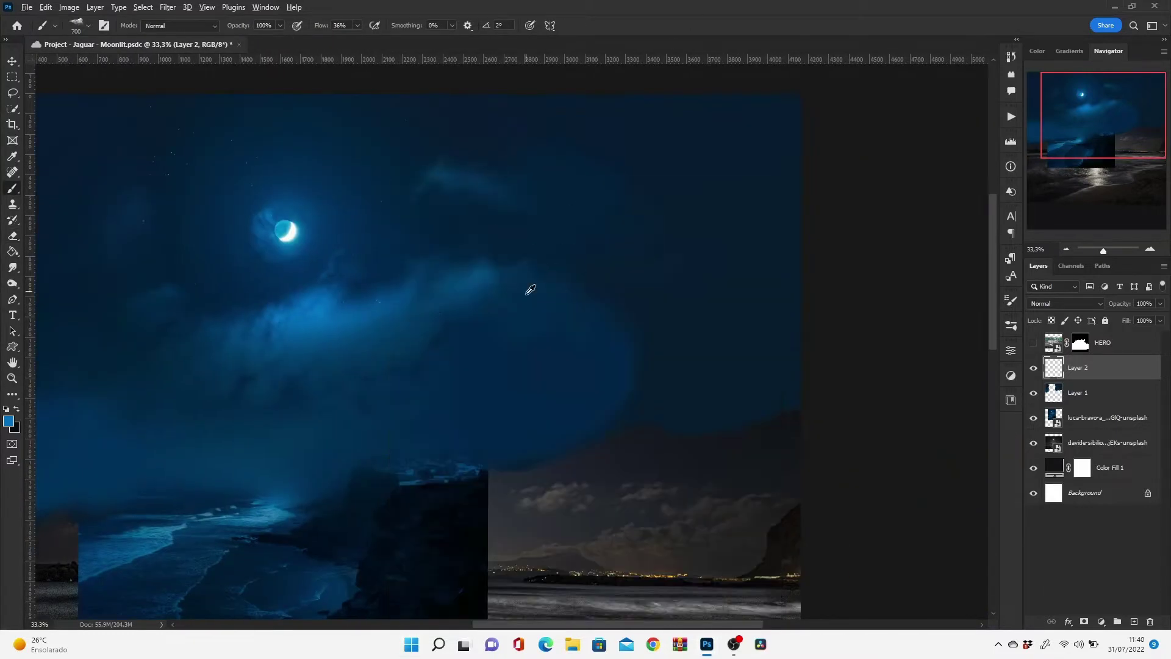
alt+click(535, 287)
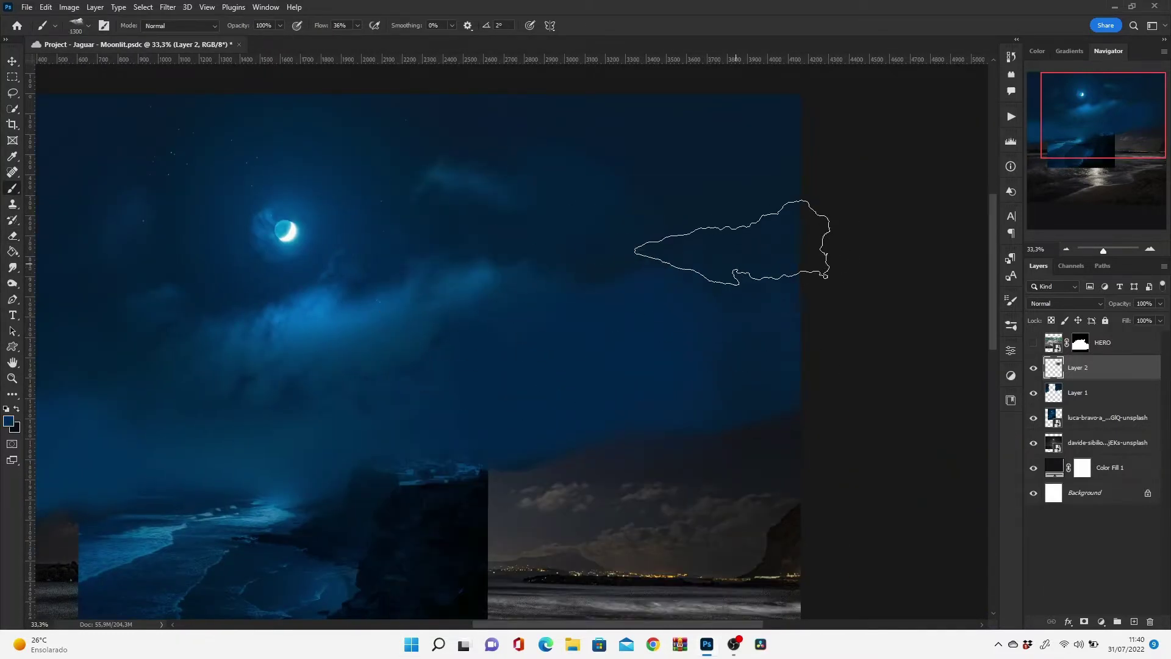
drag(237, 228, 470, 247)
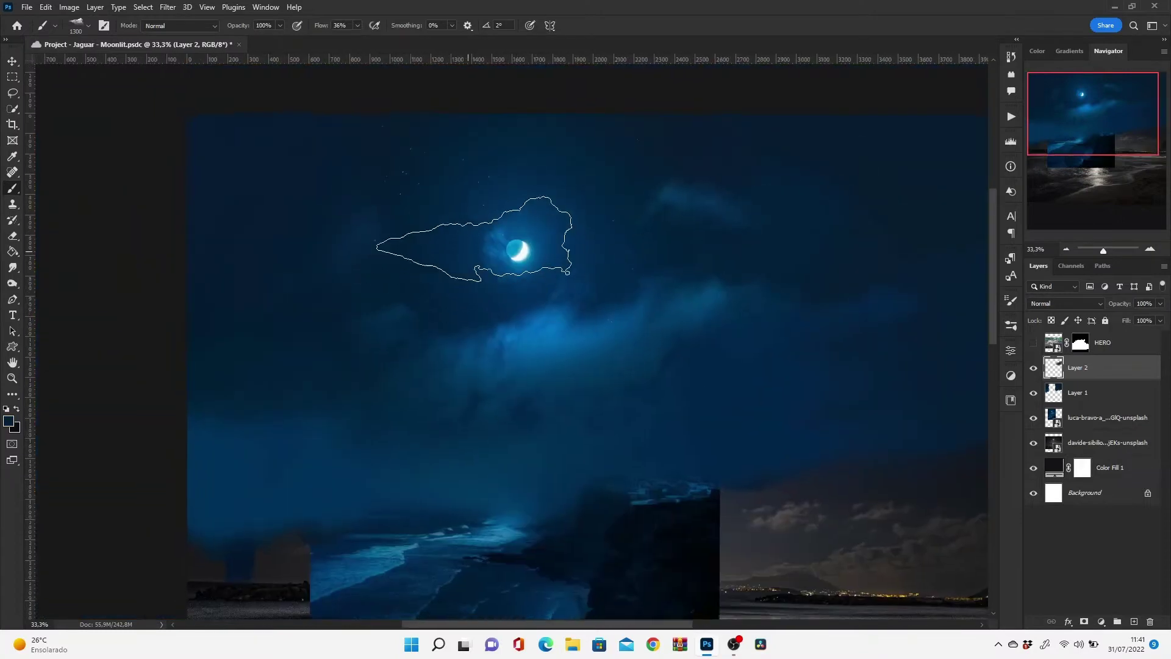
alt+click(516, 333)
click(311, 331)
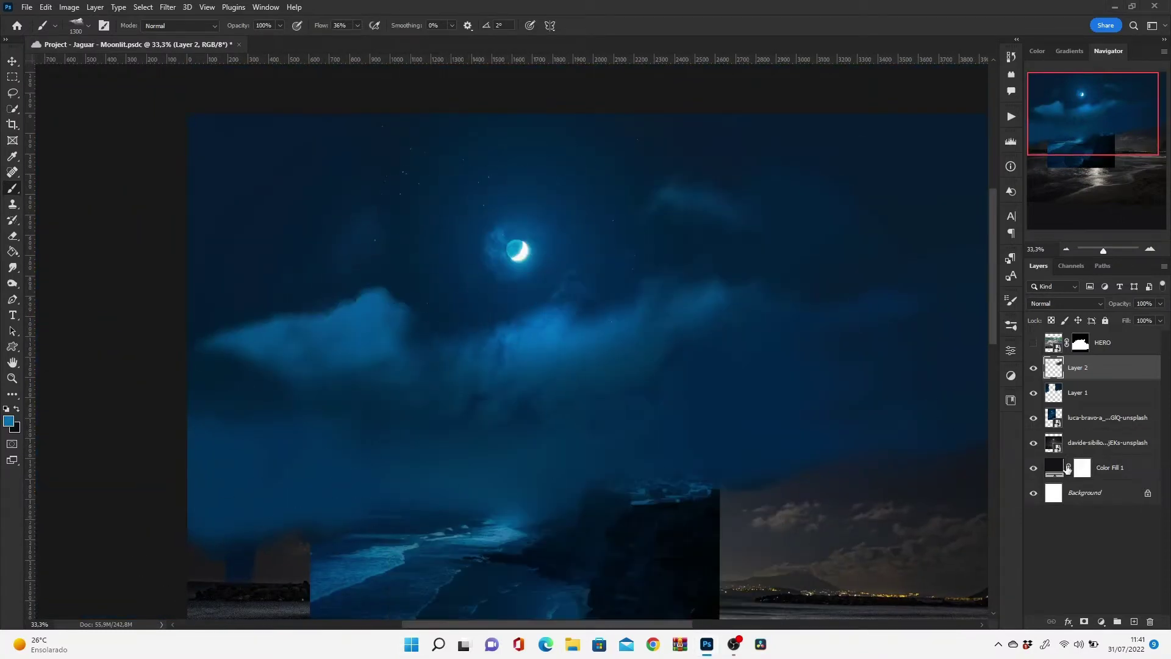
click(1084, 621)
- Add a layer mask to the luca-bravo photo and mask away part of it in black
key(x)
key(x)
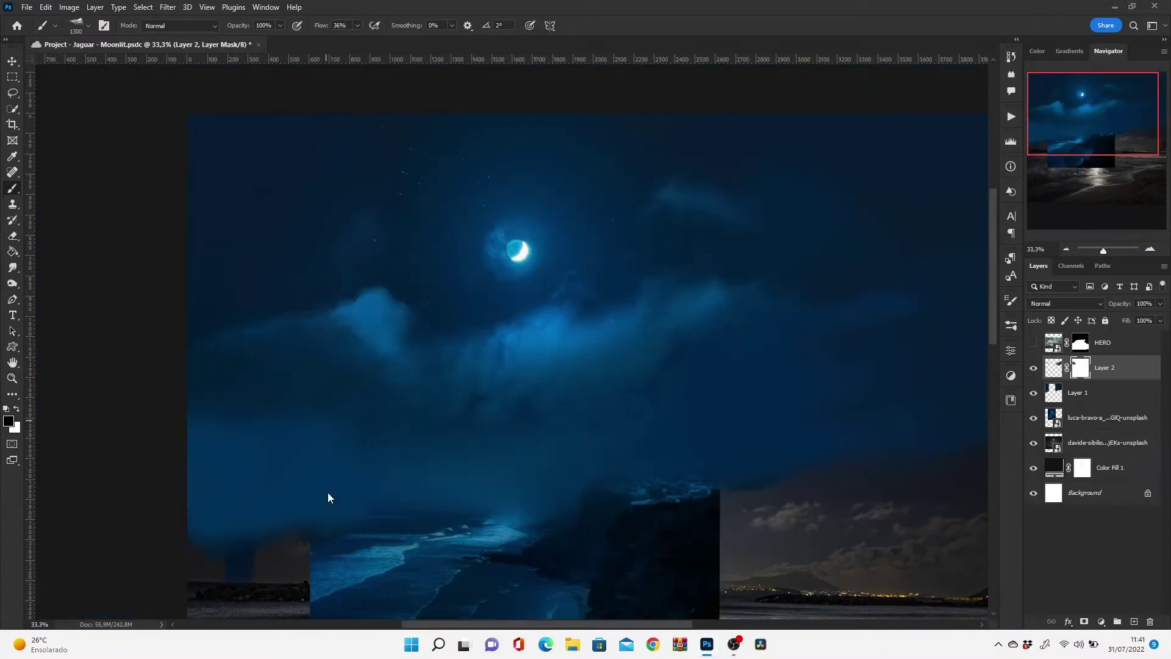
key(x)
scroll(471, 196, down, 3)
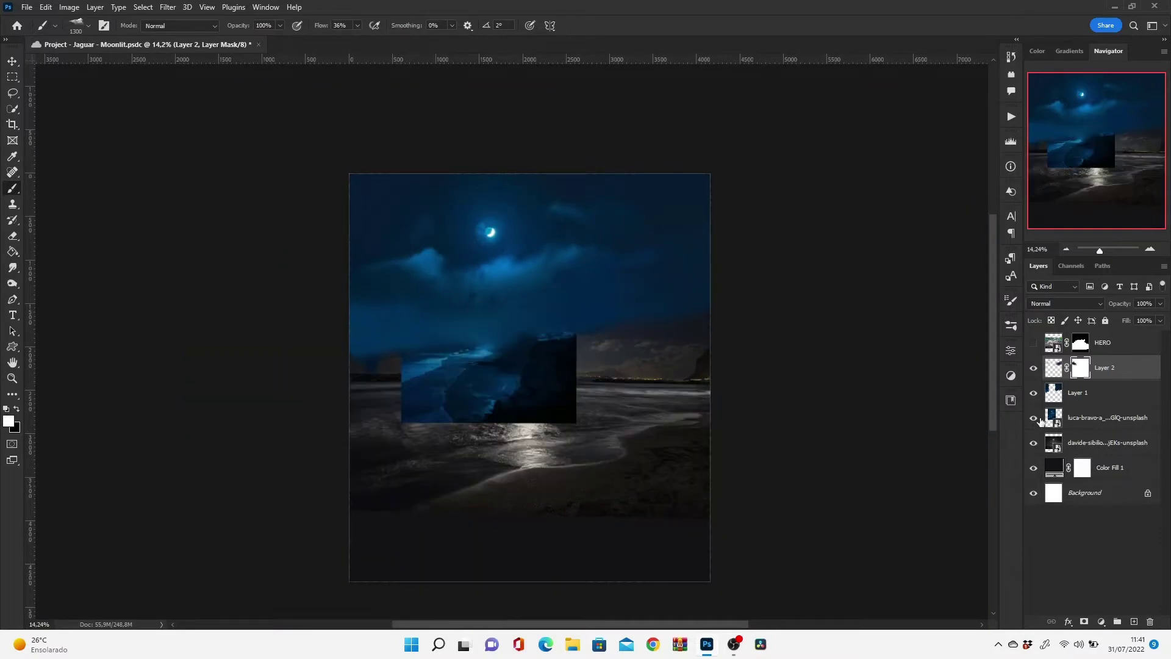
click(1062, 418)
click(1085, 621)
key(x)
mouse_move(545, 415)
mouse_down()
mouse_move(551, 348)
mouse_move(498, 411)
mouse_up()
- Add Selective Color to the davide-sibilio beach layer and a grey Color Fill blended to desaturate
click(1098, 443)
click(1102, 622)
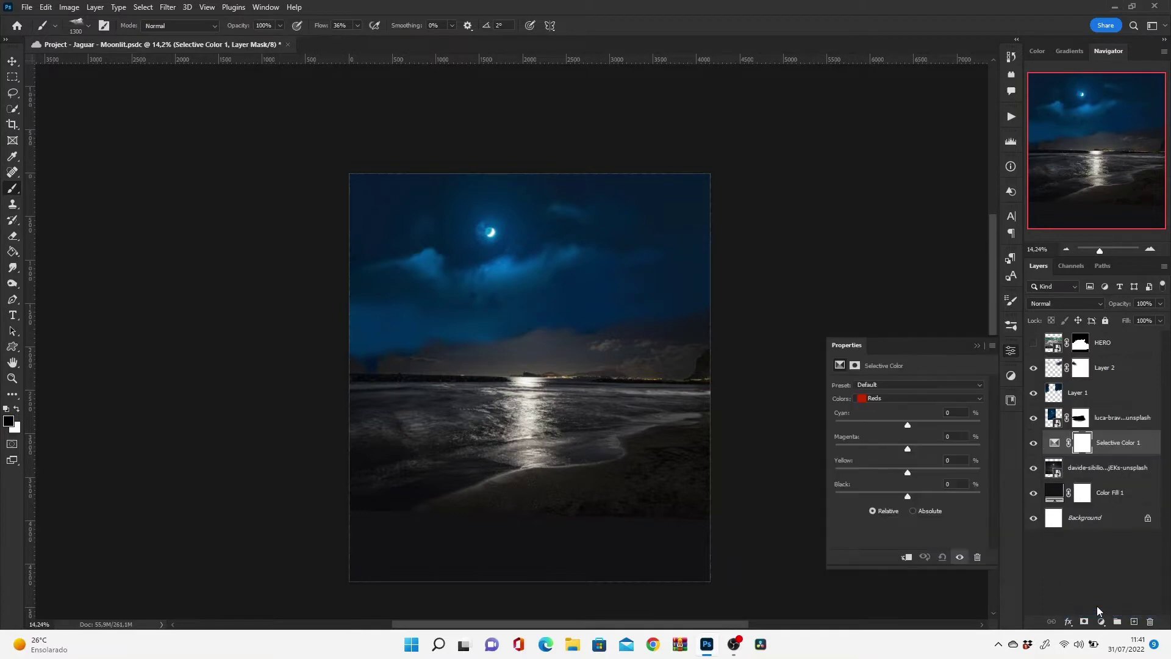
click(1102, 621)
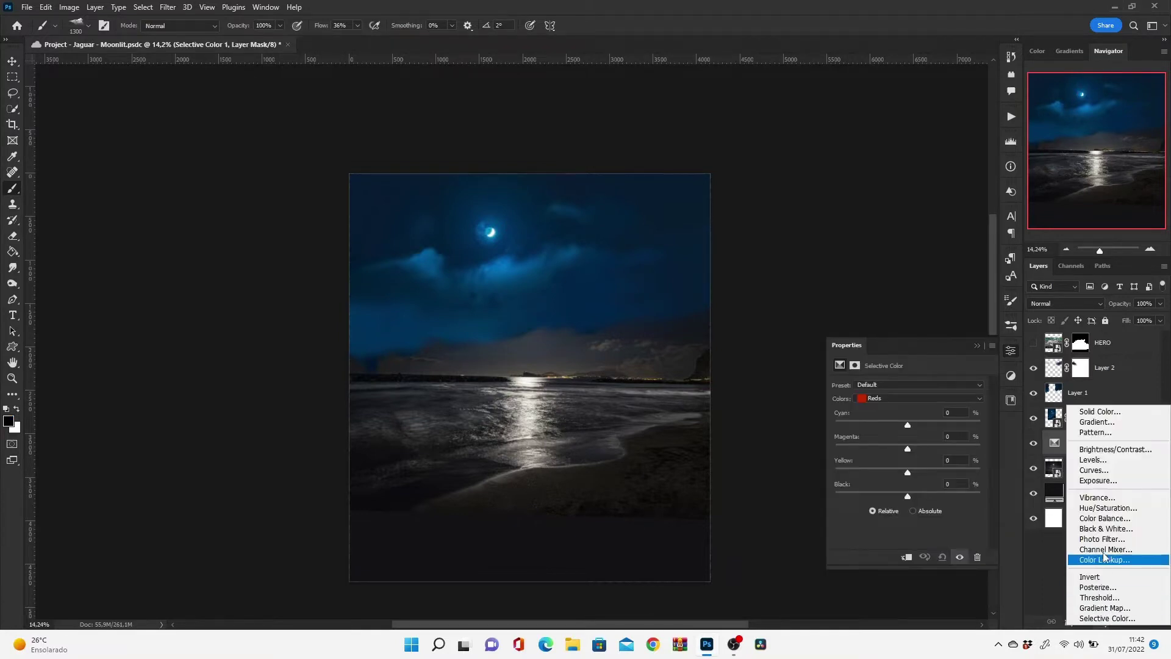
click(1102, 413)
click(762, 482)
click(1033, 397)
click(1066, 304)
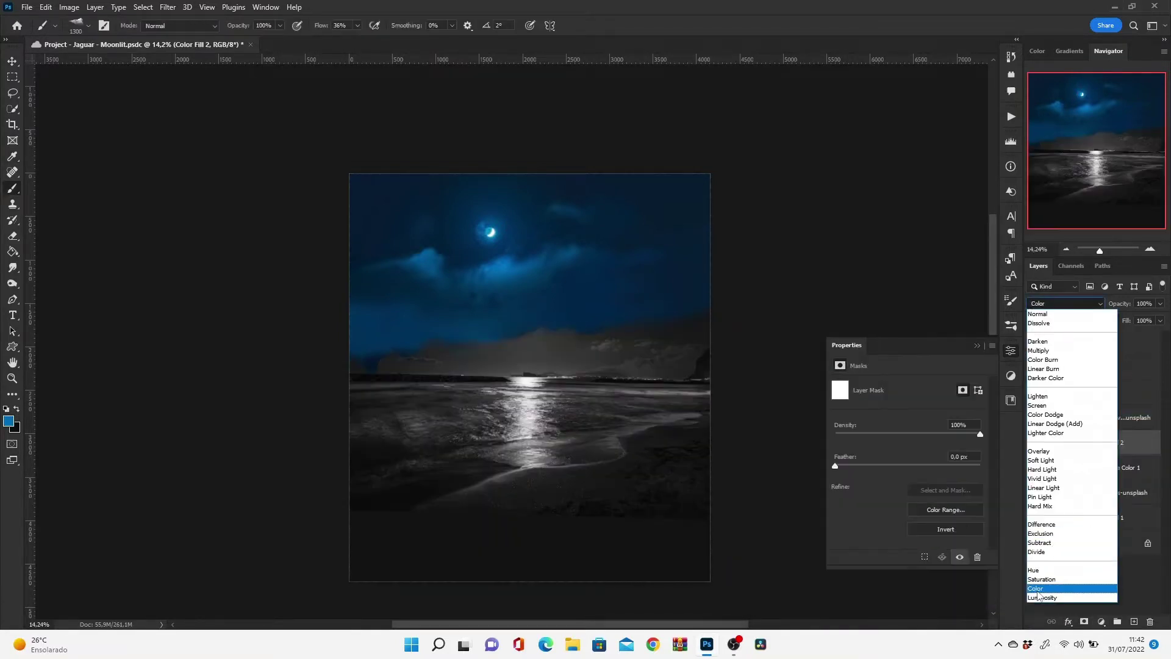
click(1044, 580)
- Add a Hue/Saturation check layer at +100 saturation, inspecting the Yellows, Cyans and Blues ranges
click(1102, 621)
click(1068, 466)
drag(908, 456, 1008, 464)
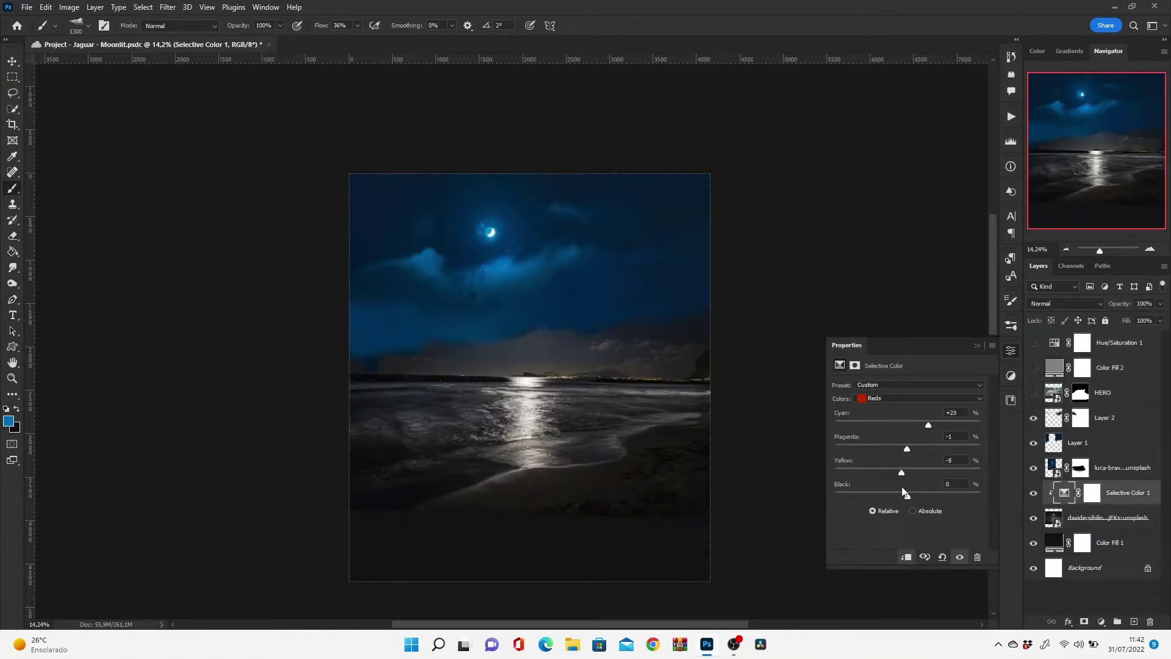
click(918, 397)
click(908, 410)
click(918, 397)
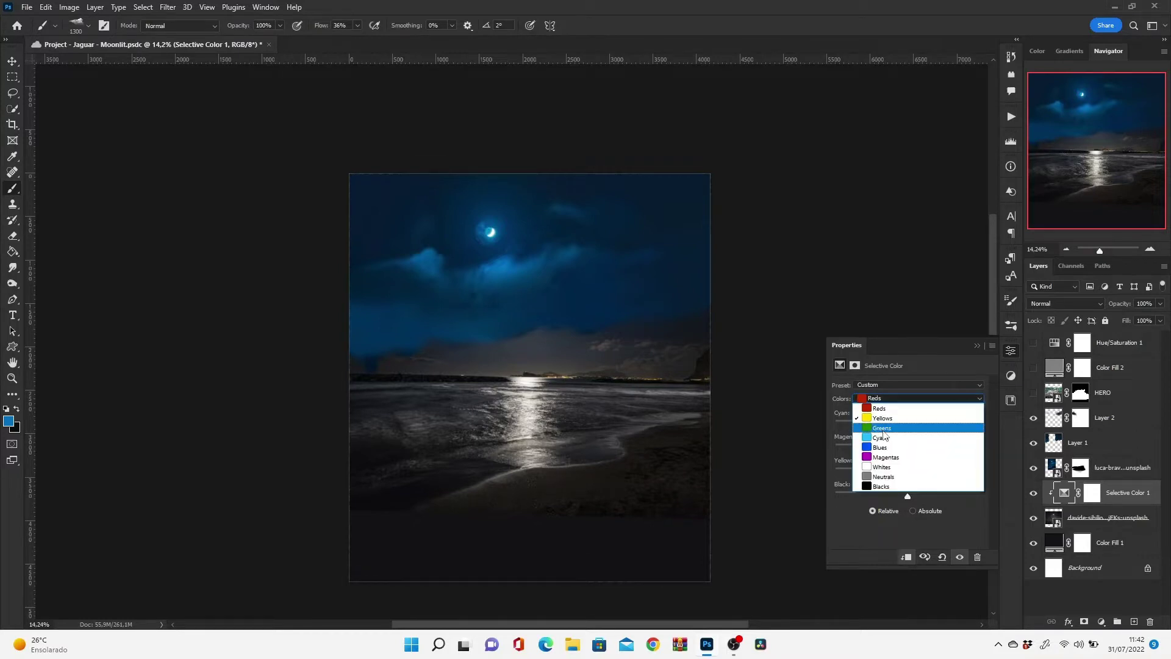
click(928, 429)
click(903, 398)
click(887, 451)
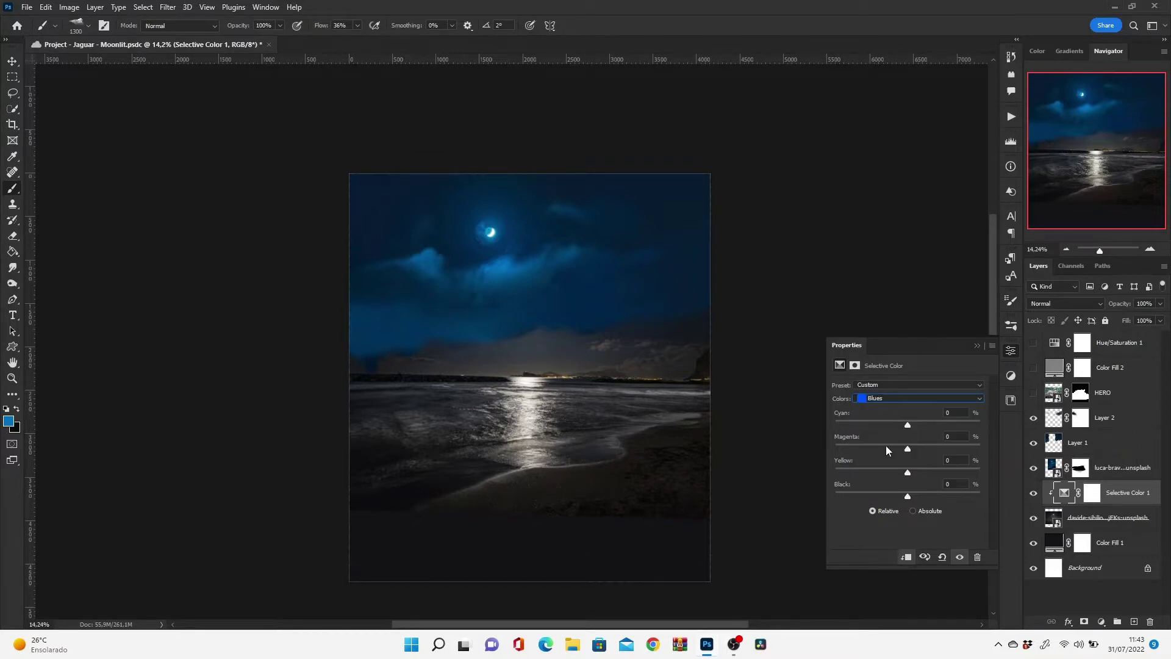
- Add a Color Balance adjustment on the highlights, then show HERO and hide Layer 1
click(1101, 621)
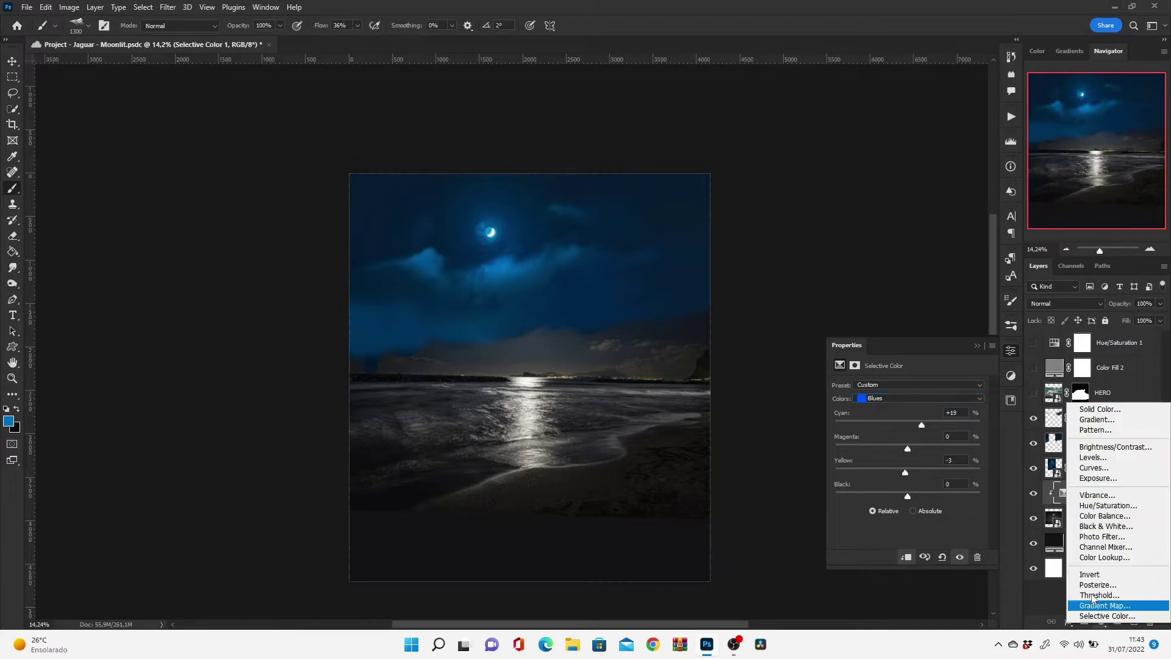
click(1099, 517)
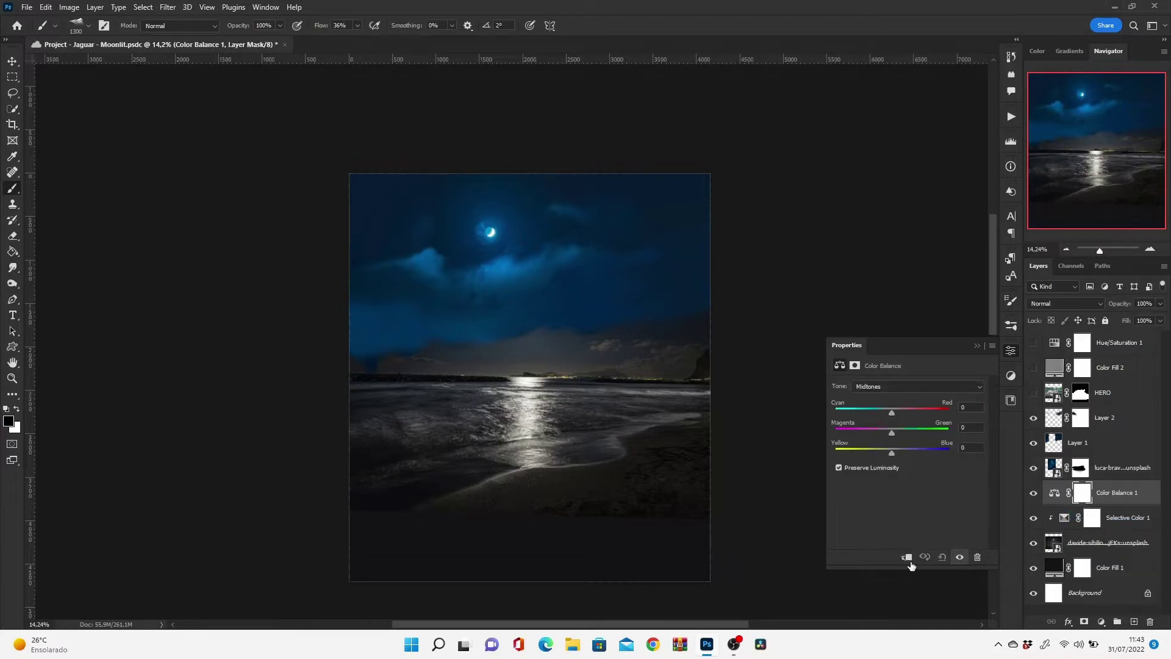
click(915, 386)
click(892, 414)
click(1011, 351)
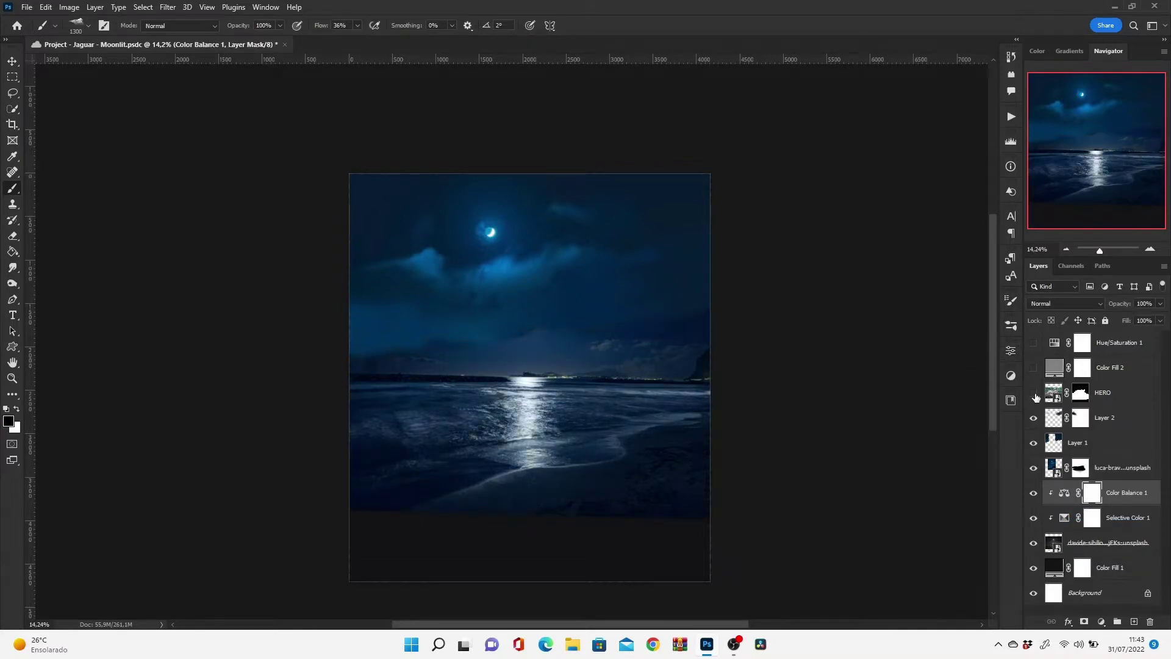
click(1034, 392)
click(1033, 443)
- Show Layer 1 again and brush over the luca-bravo photo's mask to refine it
click(1104, 417)
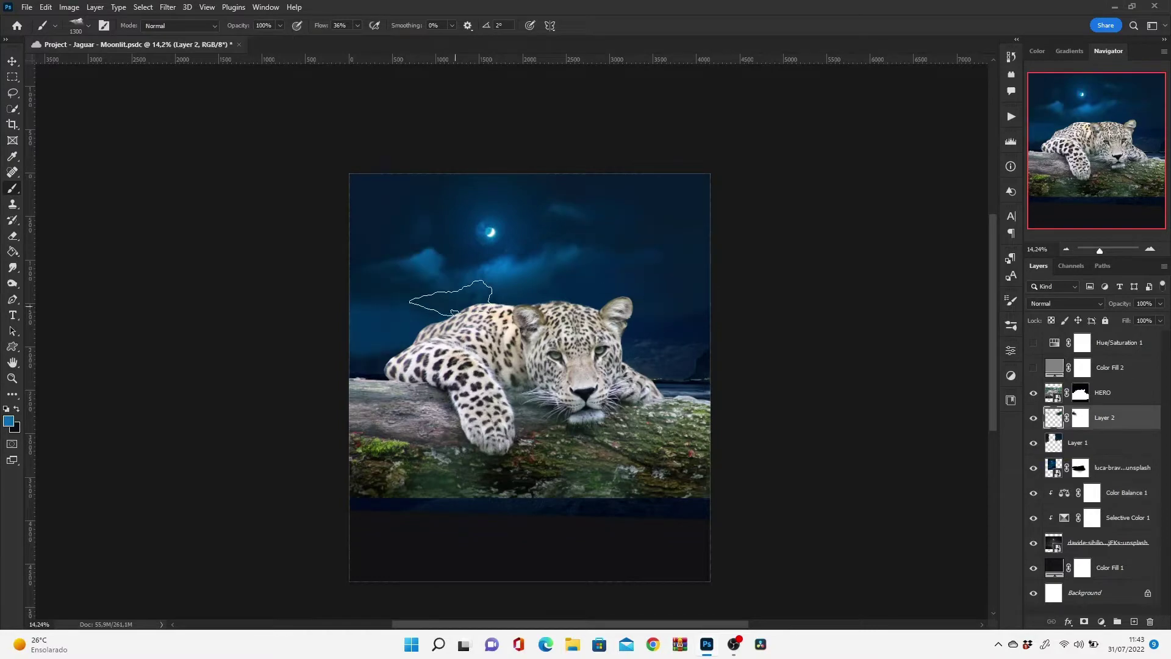
scroll(426, 395, up, 3)
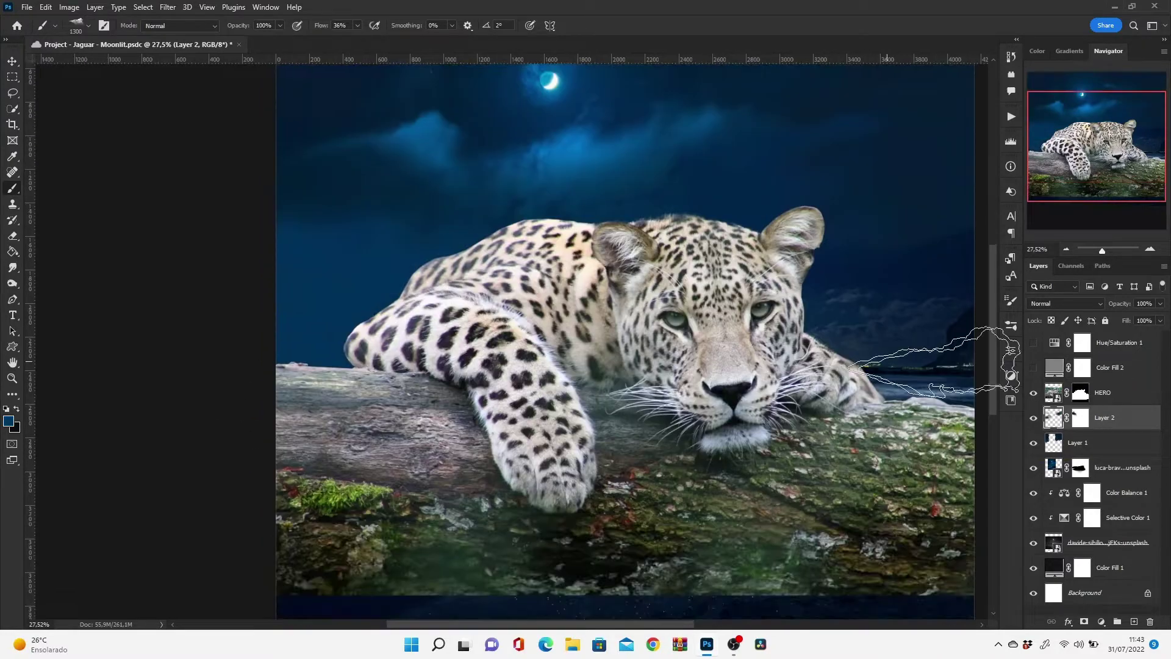
click(1077, 442)
key(e)
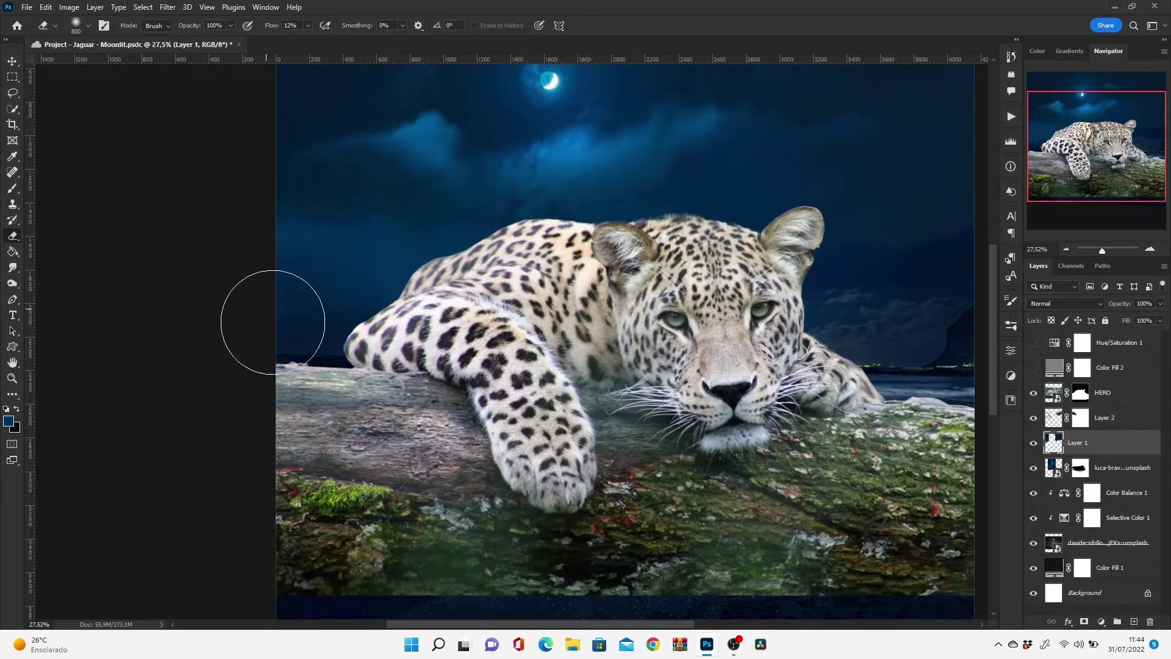
click(1080, 468)
key(b)
click(1012, 328)
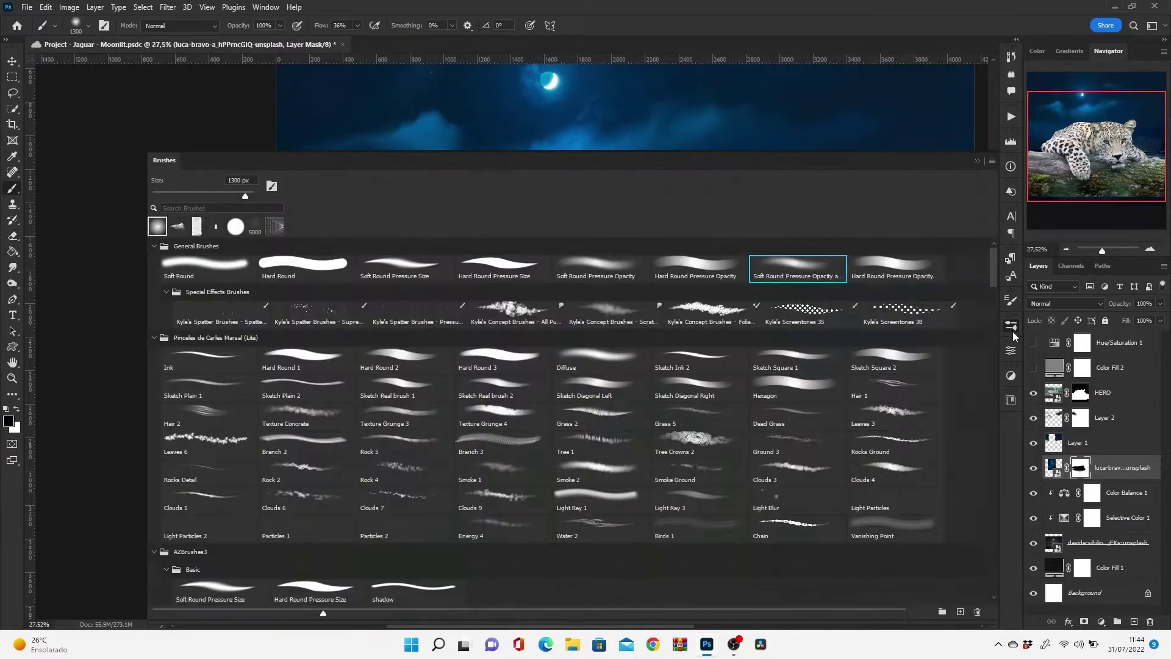
scroll(463, 213, up, 5)
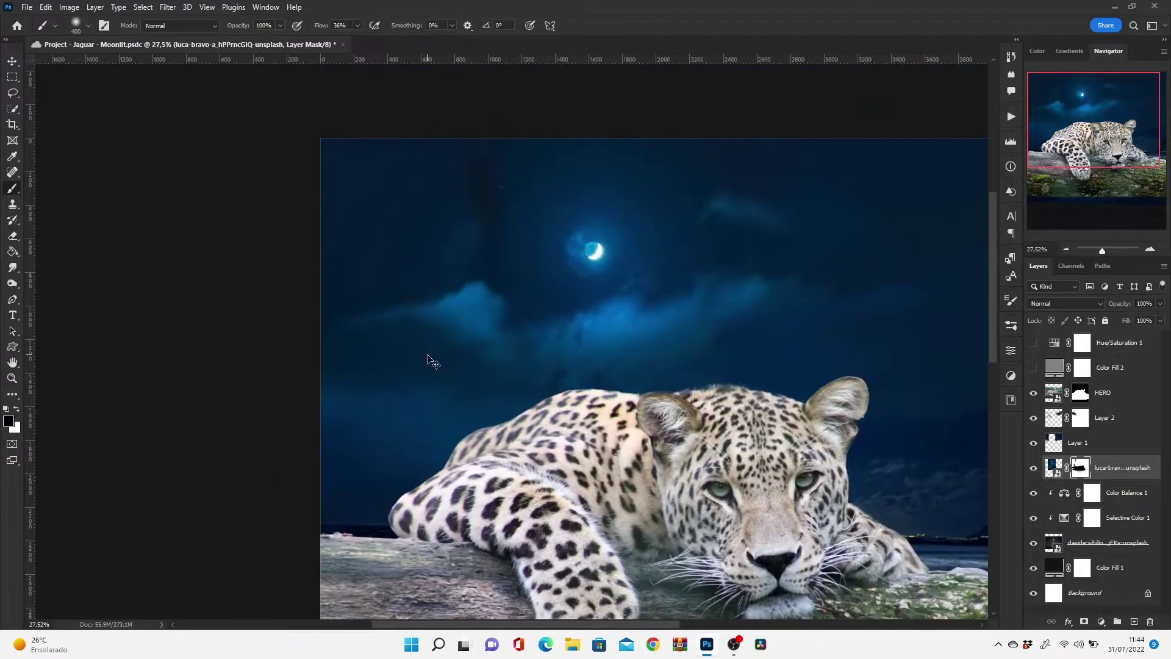
drag(783, 368, 551, 325)
scroll(904, 319, down, 6)
scroll(903, 319, left, 5)
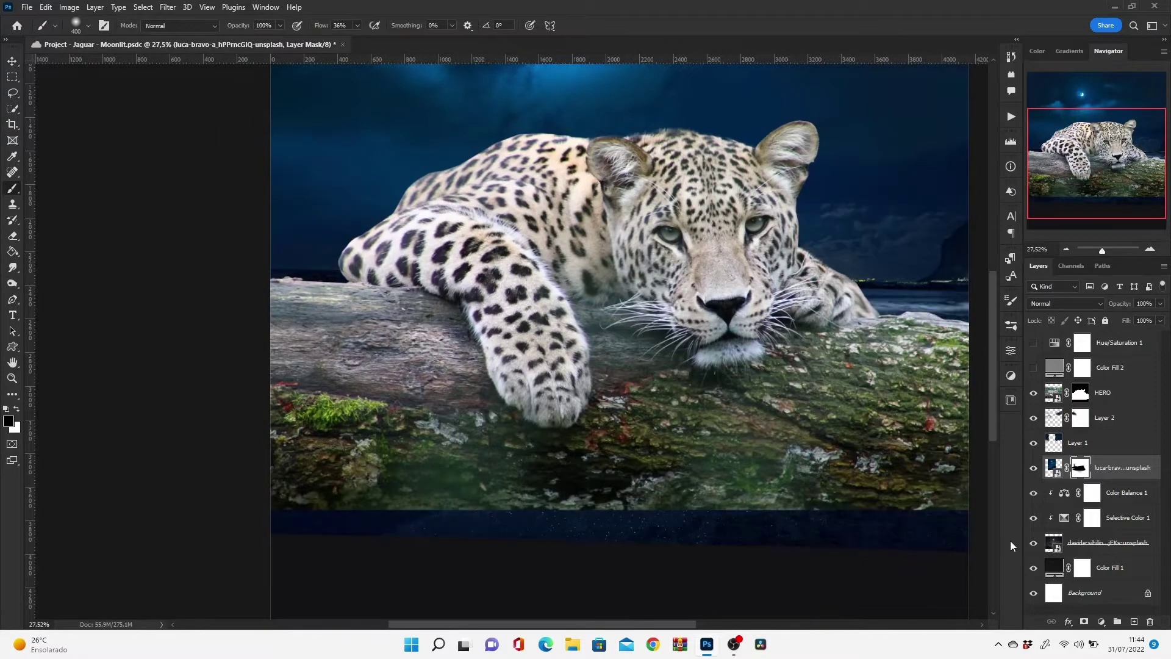
scroll(582, 282, down, 4)
- Add an empty Layer 3 above Layer 2 and browse the Downloads folder for an image to place
click(1059, 542)
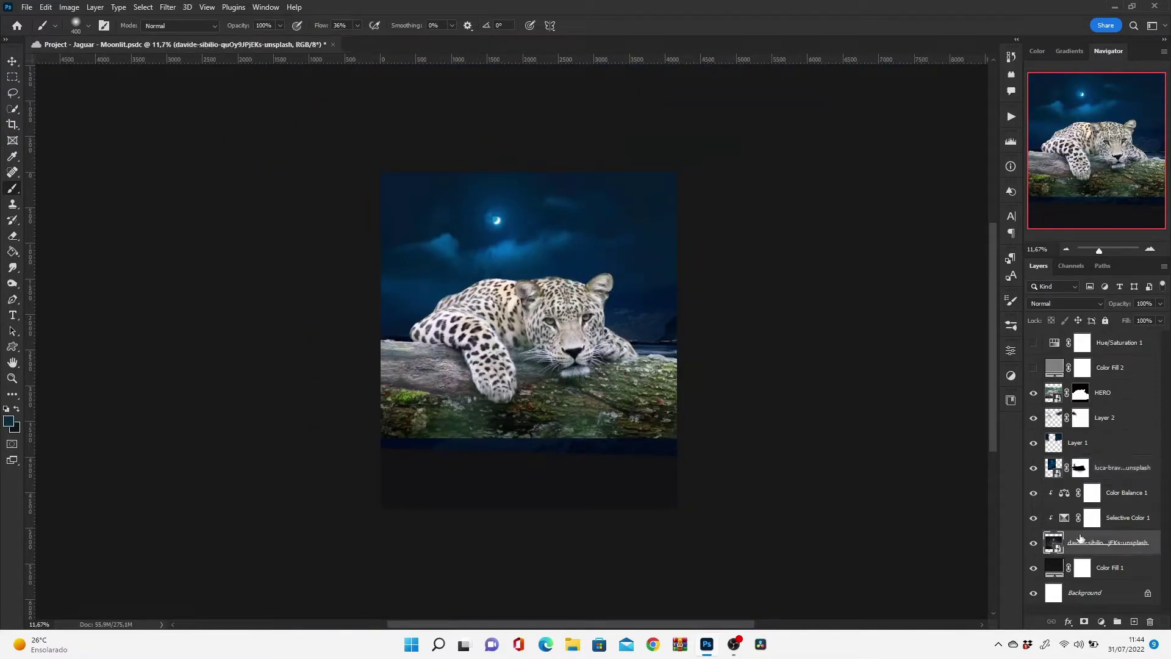
click(1077, 443)
scroll(656, 293, up, 5)
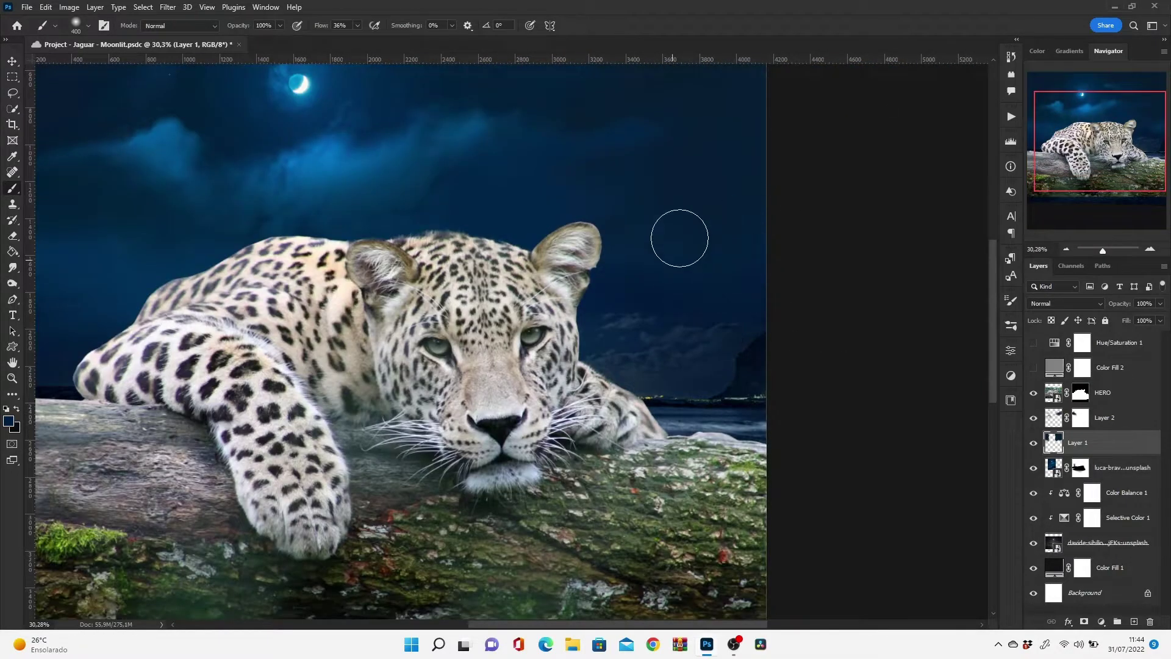
scroll(680, 238, down, 2)
click(1134, 621)
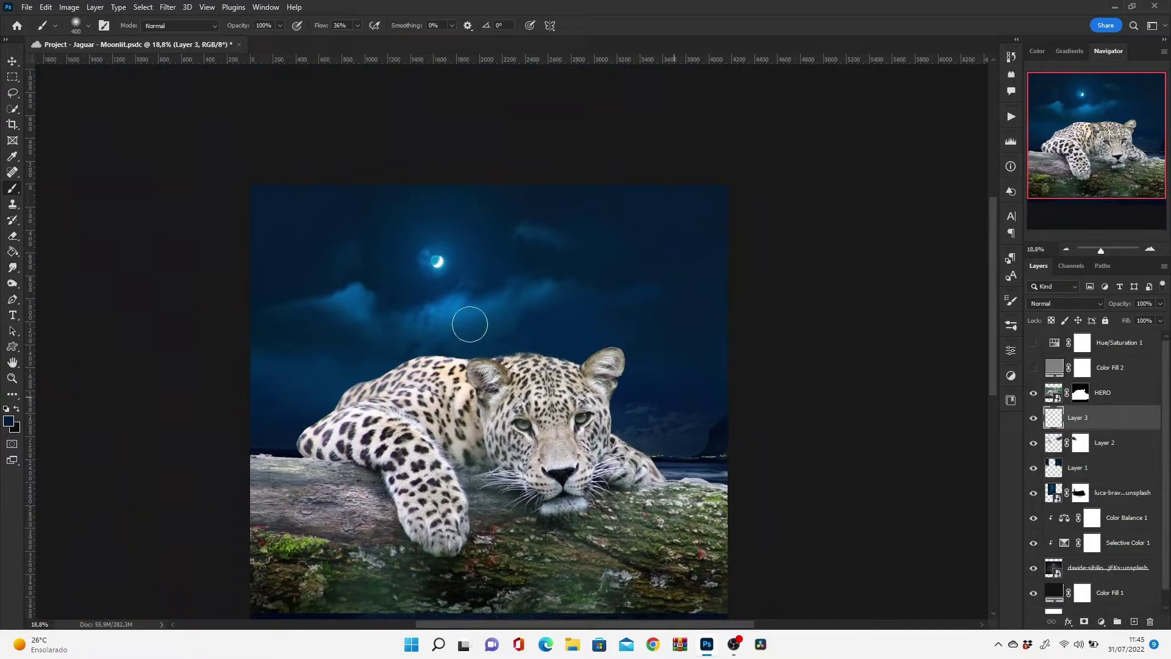
key(super+e)
click(239, 143)
- Place the nathan-anderson starry-sky photo, resize it and commit it
scroll(640, 305, down, 10)
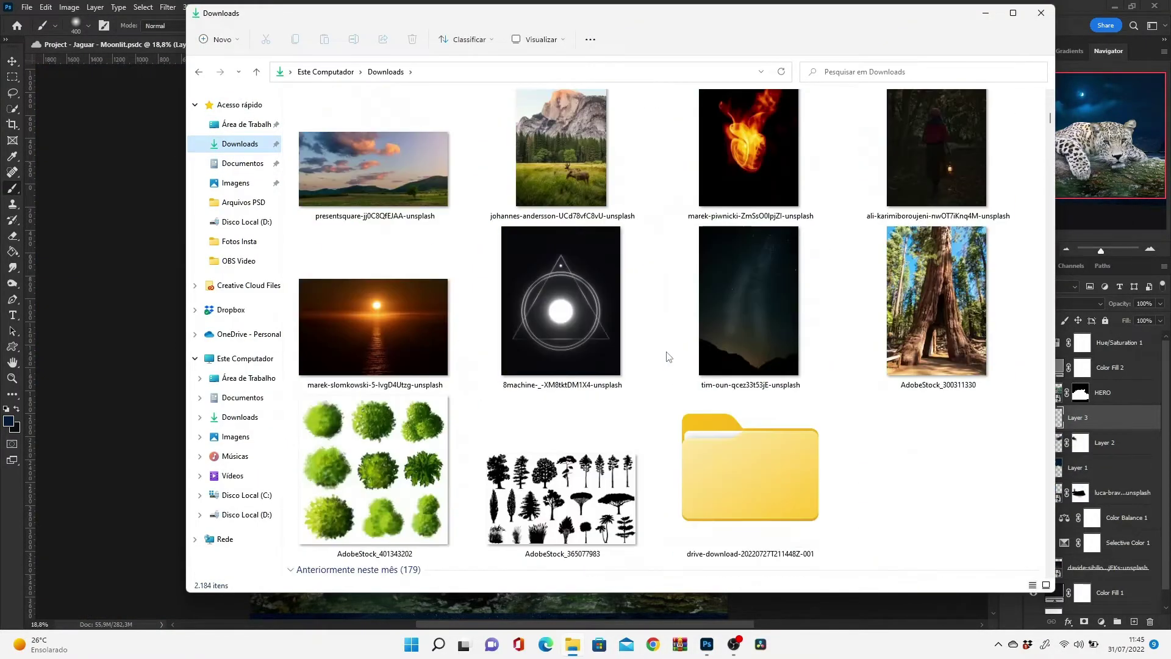
scroll(668, 359, down, 5)
drag(751, 360, 816, 387)
drag(898, 332, 557, 355)
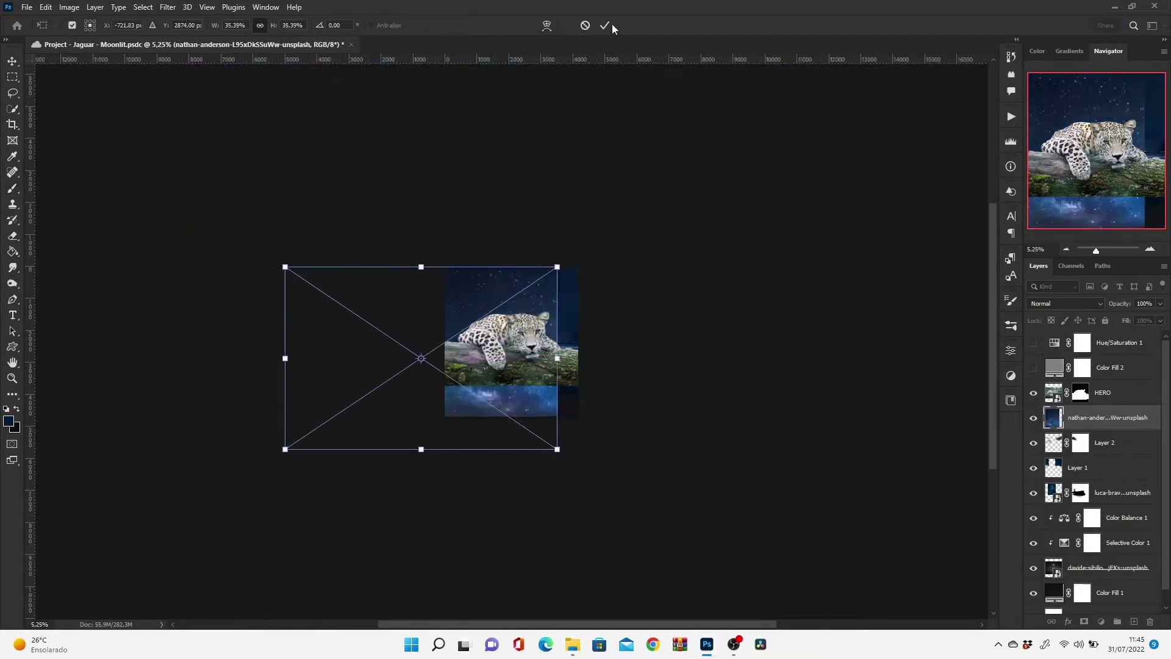
key(Return)
click(1066, 303)
click(1050, 391)
- Set the star photo to Screen, darken it with Levels gamma 0.34, and reposition it
key(ctrl+l)
drag(618, 224, 663, 224)
key(Return)
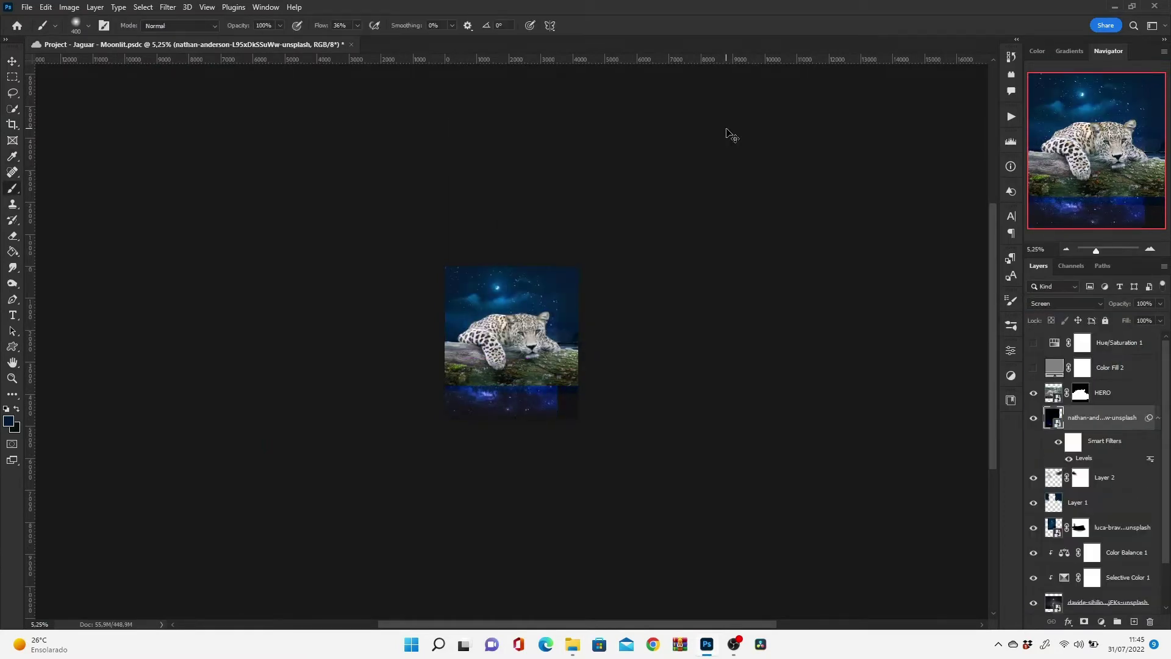
key(ctrl+t)
mouse_move(654, 264)
mouse_down()
mouse_move(654, 291)
mouse_move(635, 300)
mouse_up()
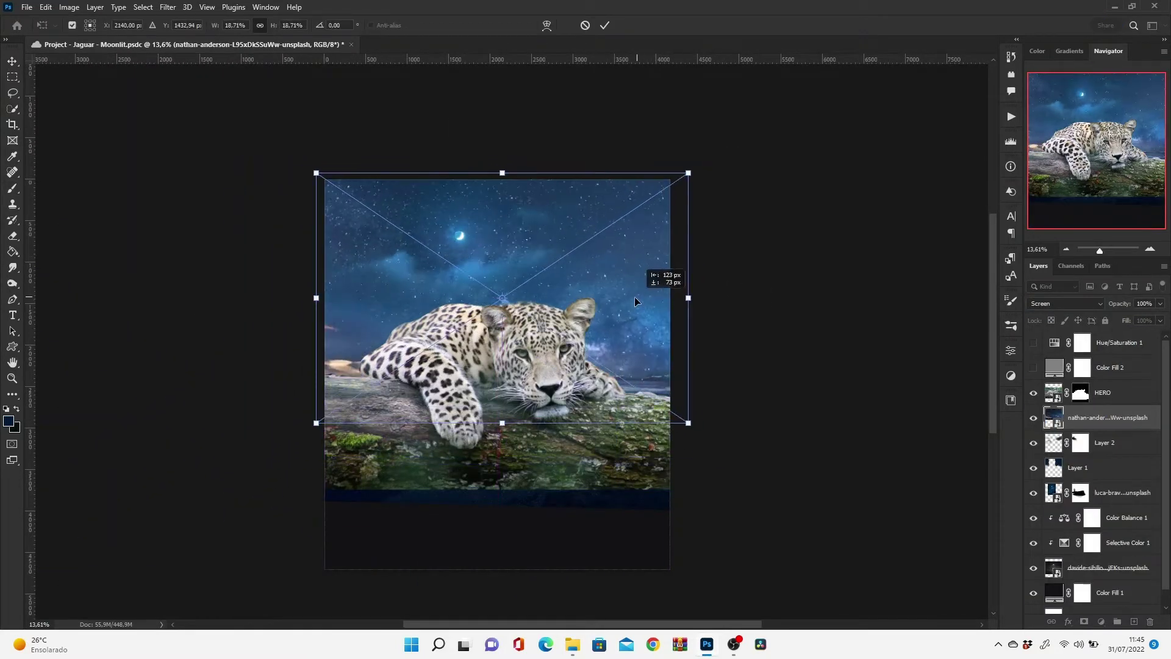
- Mask the star-sky layer and brush out the orange glow on the left edge
click(605, 25)
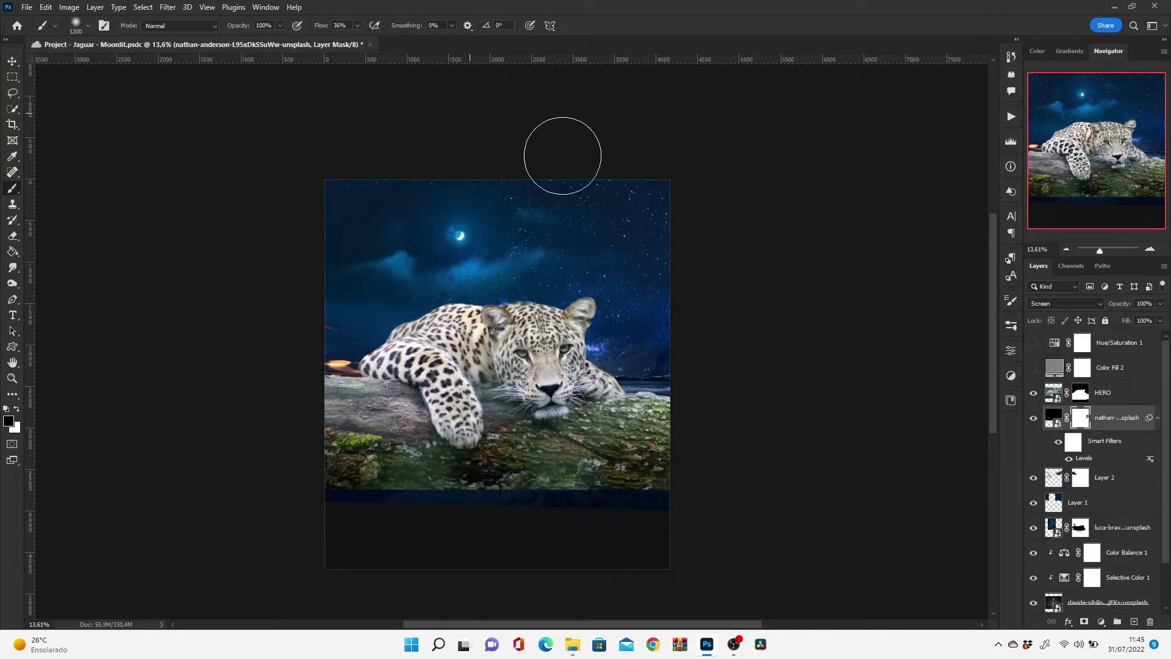
drag(398, 269, 345, 369)
key(x)
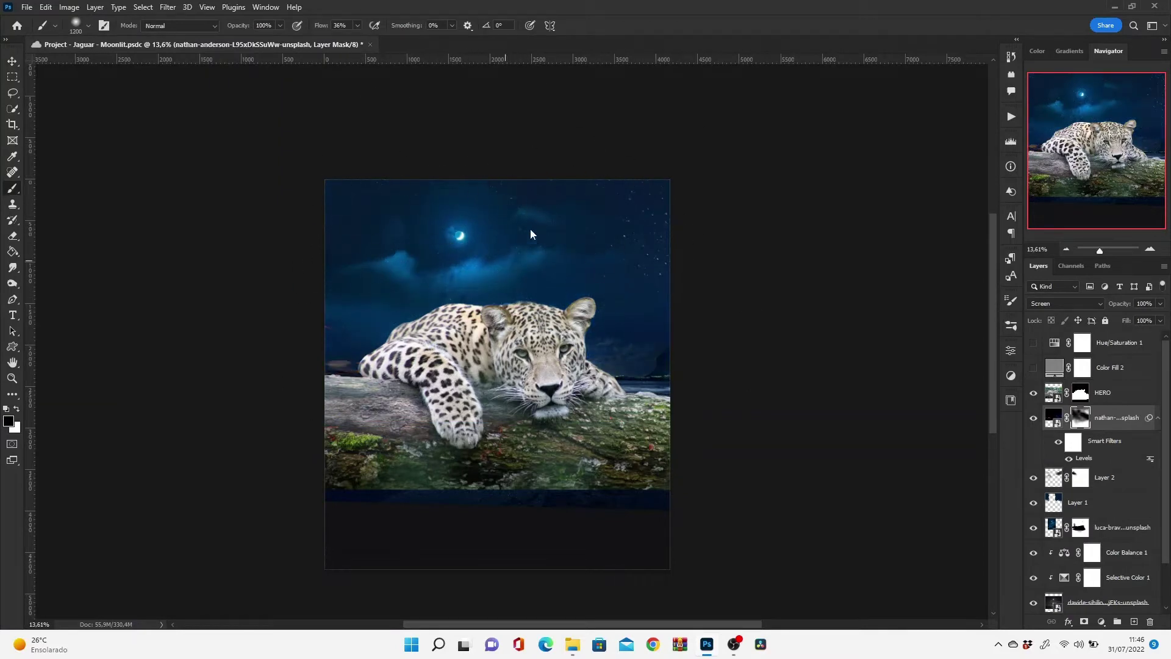
scroll(588, 339, up, 3)
key(Delete)
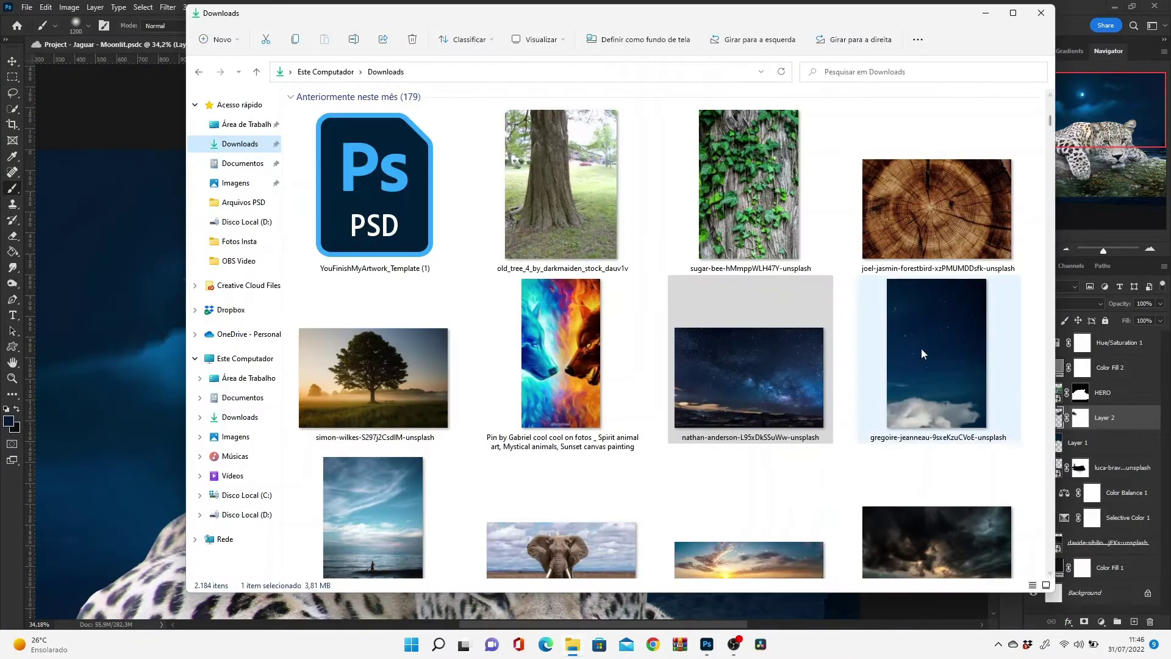
- Place the gregoire-jeanneau star photo enlarged over the canvas, in Lighten mode with a mask
double_click(935, 390)
scroll(423, 440, down, 5)
drag(397, 332, 596, 405)
key(Return)
scroll(557, 225, up, 2)
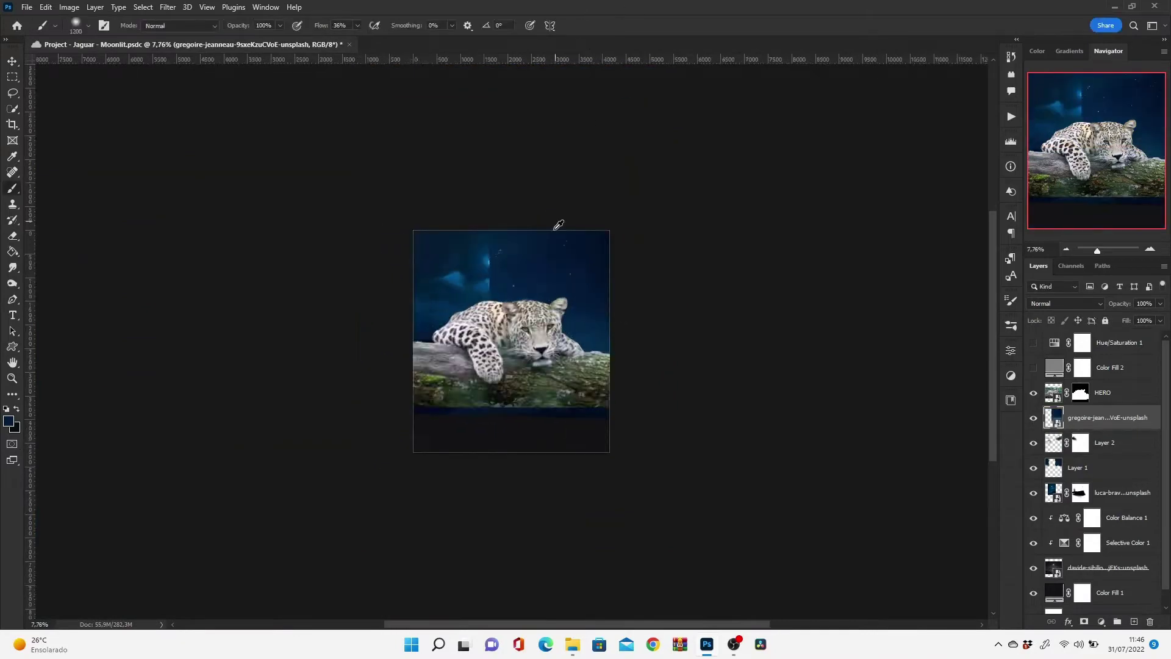
click(1066, 304)
click(1059, 398)
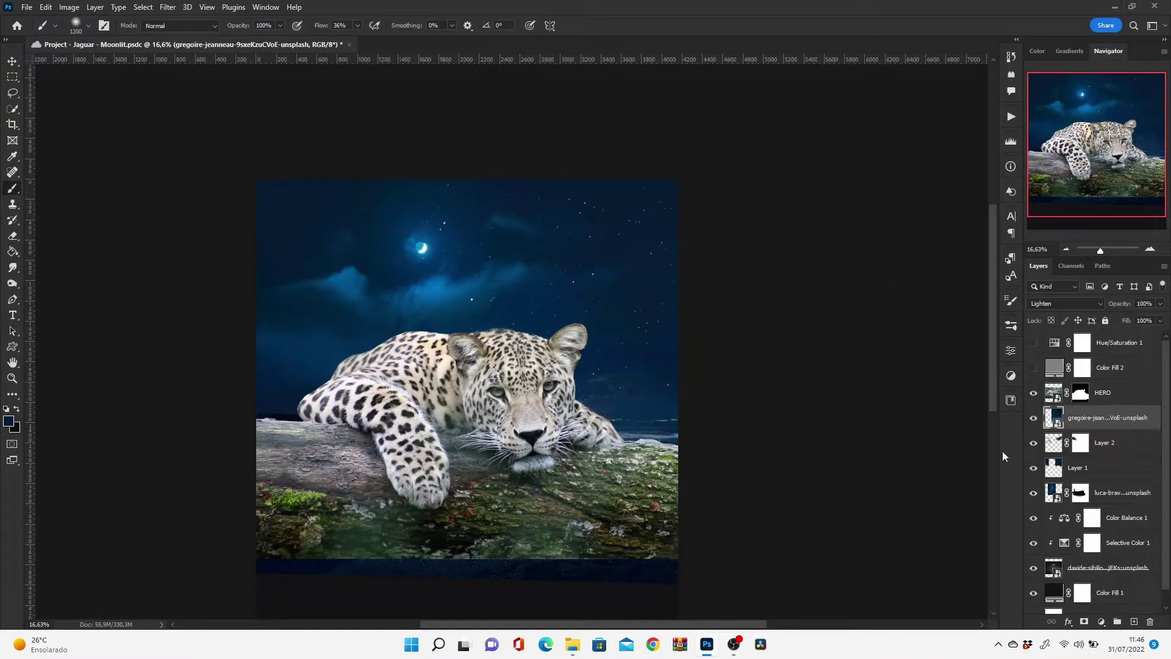
click(1084, 621)
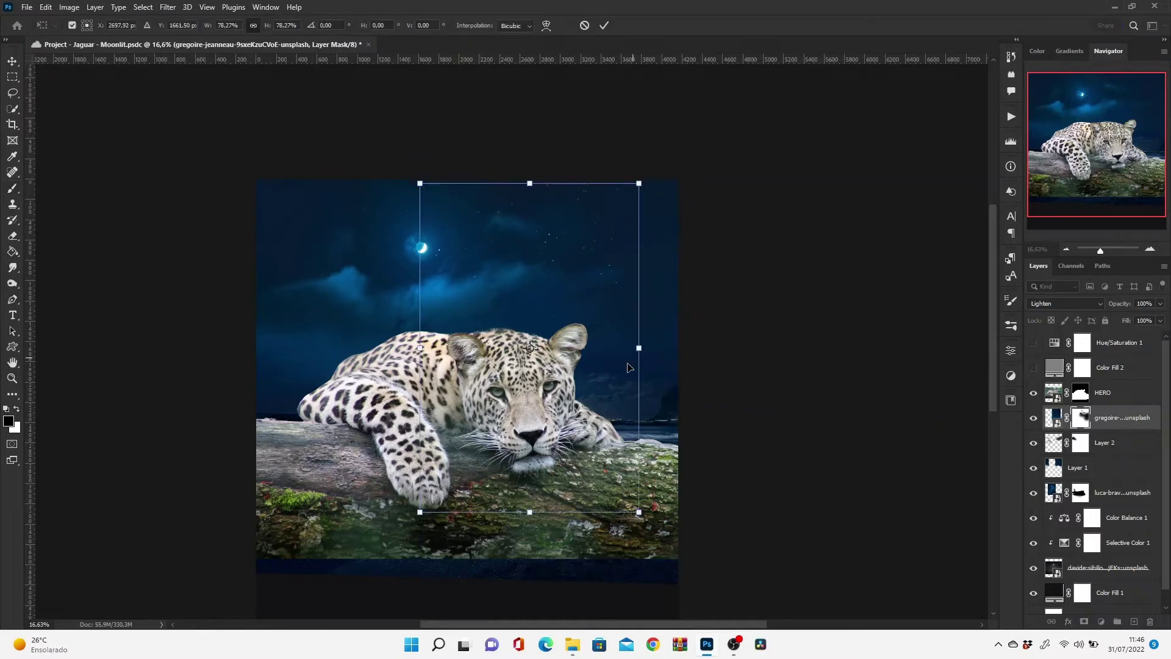
- Shift the star sky up-right and Alt-drag two repositioned copies across the sky
drag(423, 249, 468, 223)
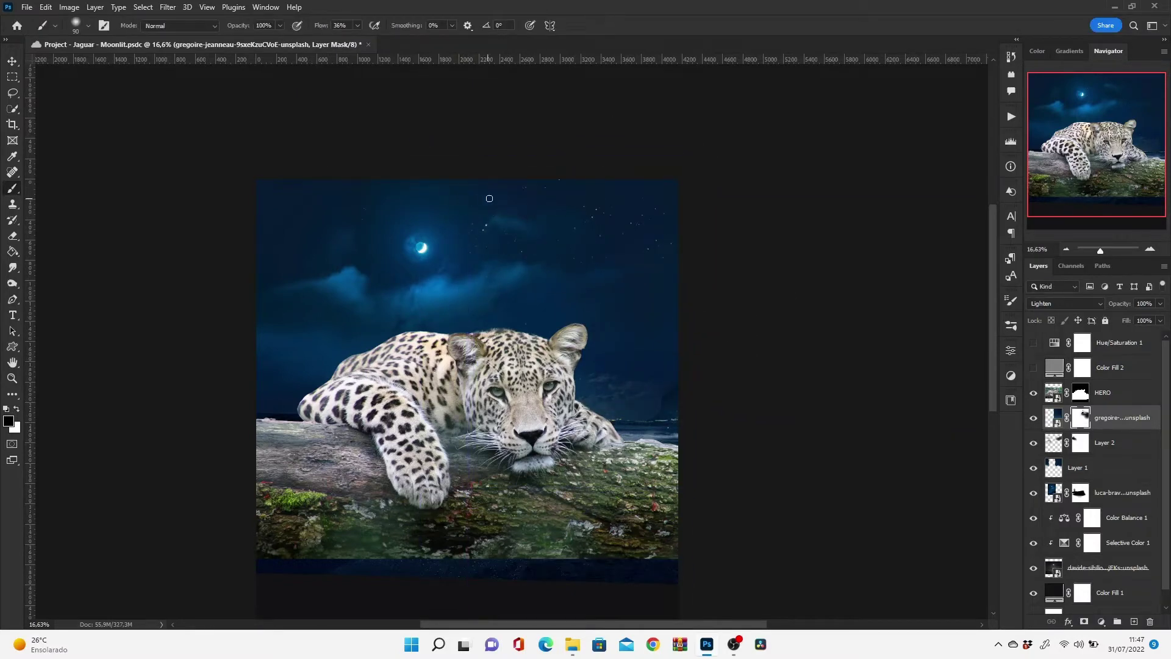
drag(756, 408, 313, 244)
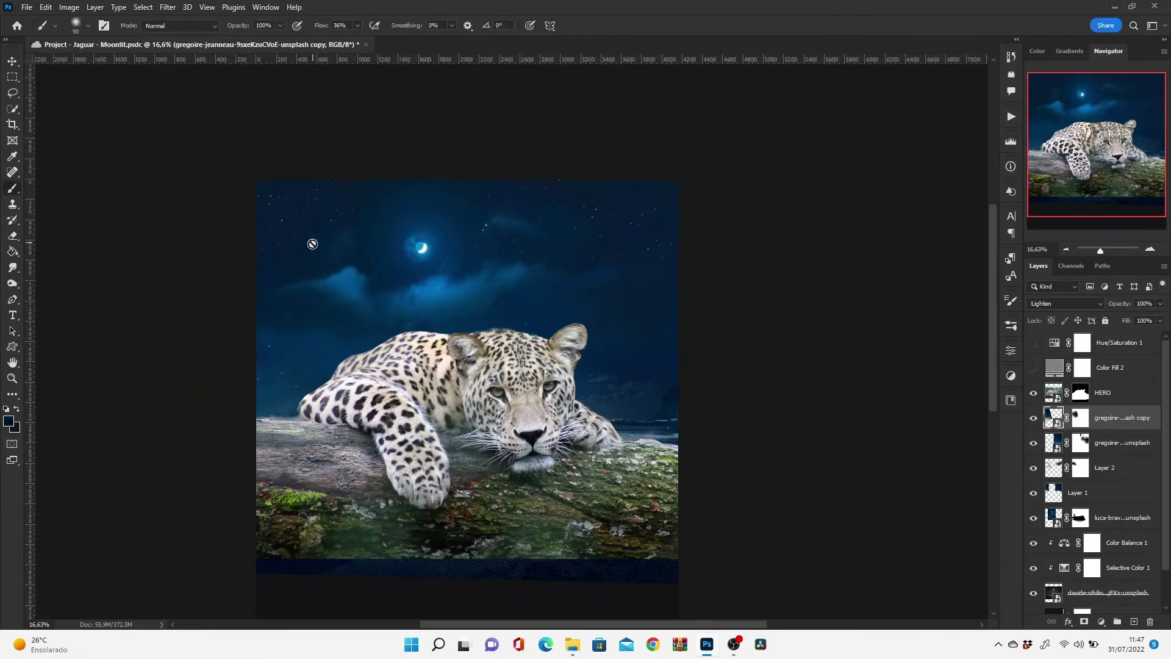
key(x)
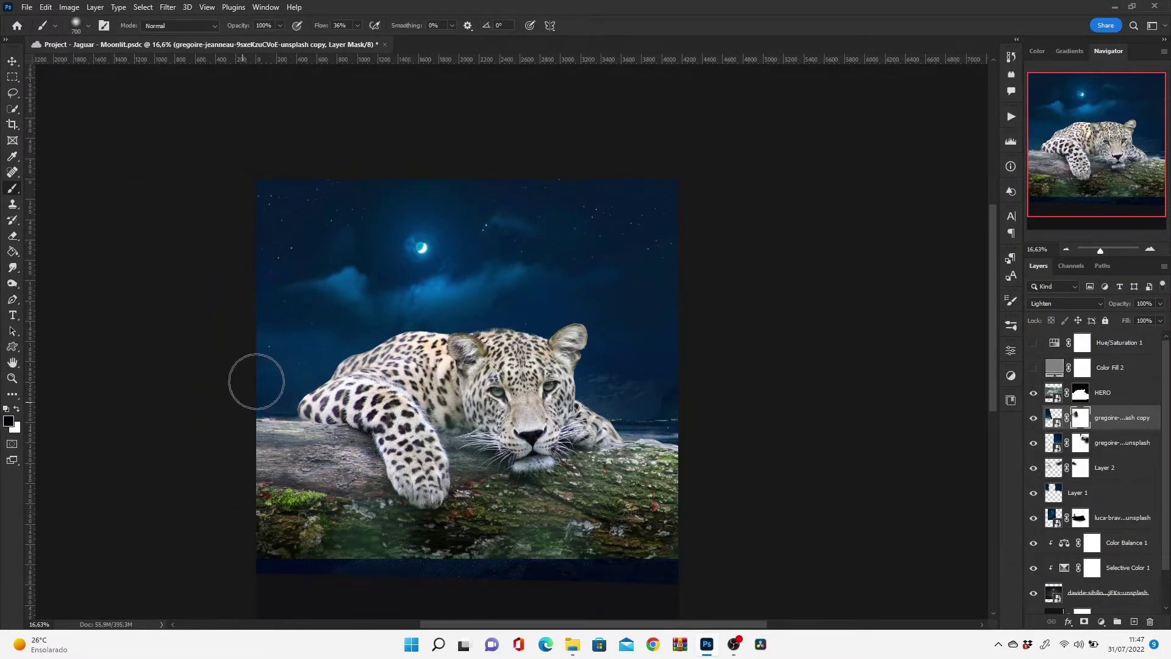
drag(280, 309, 414, 267)
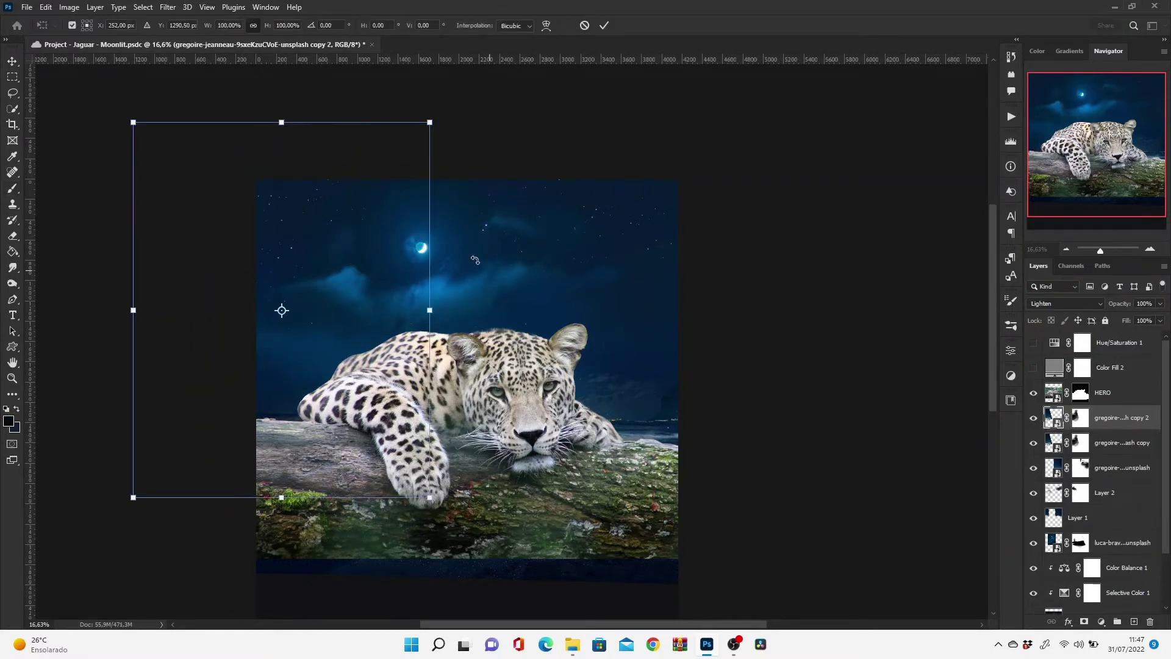
- Group the three star layers as STARS and rename Layer 2 to CLOUDS and Layer 1 to AJUSTE
shift+click(1132, 471)
key(ctrl+g)
double_click(1079, 412)
click(1106, 435)
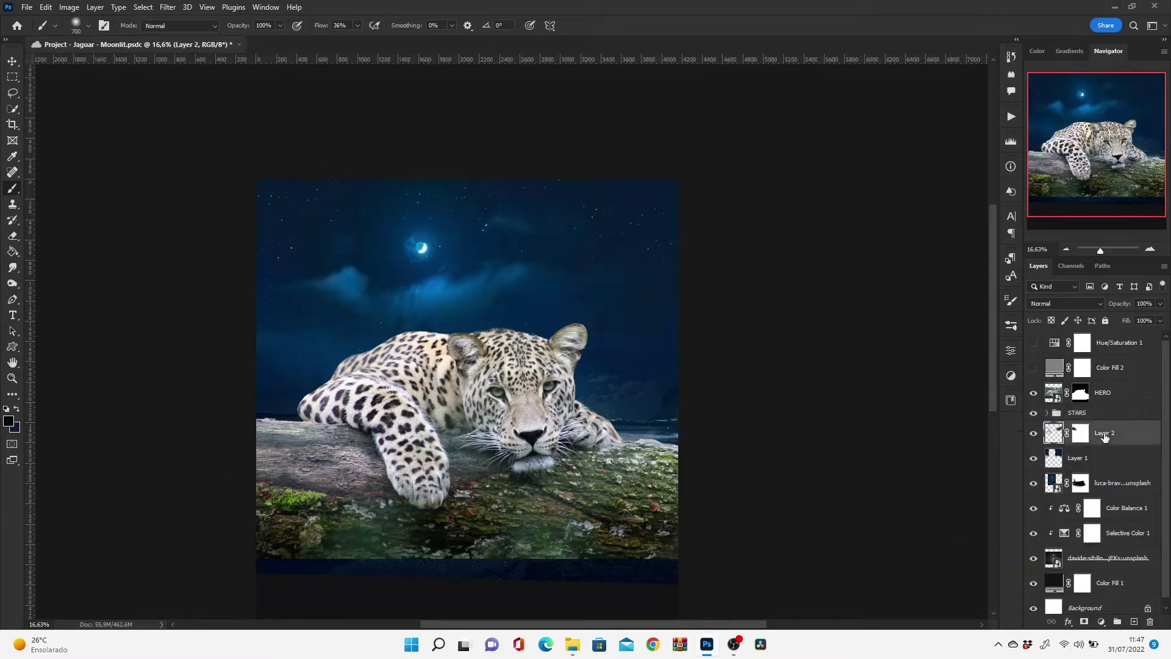
text(CLOUDS)
double_click(1084, 463)
text(AJUSTE)
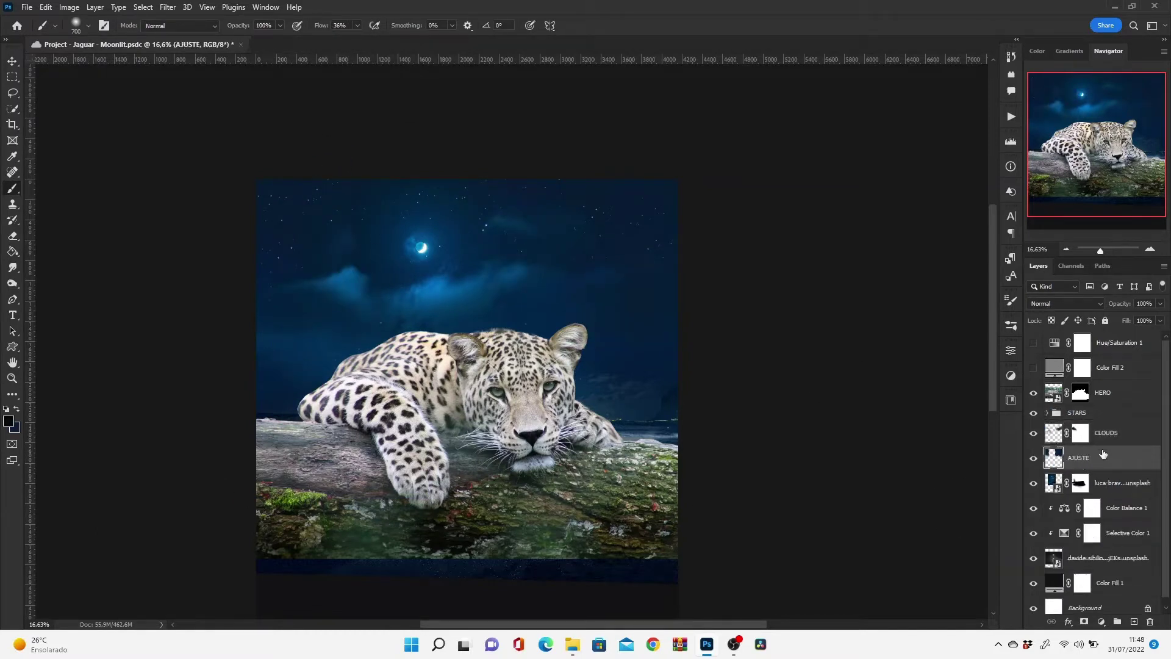
- Group CLOUDS down to the base sky as Sky, show STARS, and select HERO
shift+click(1108, 435)
key(ctrl+g)
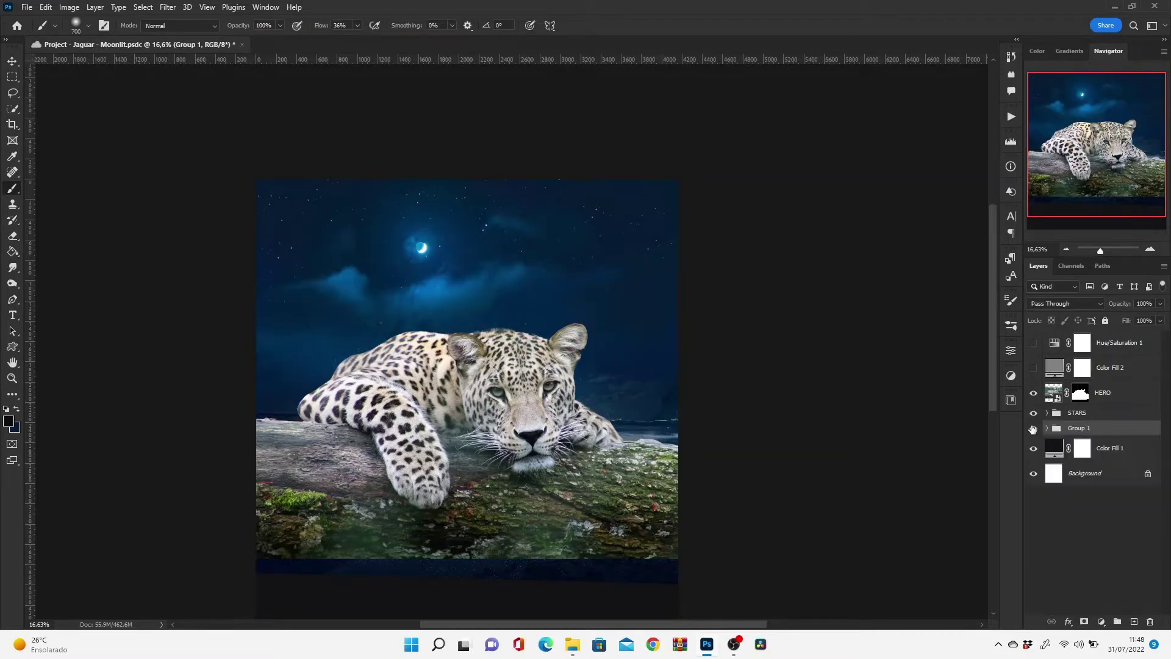
text(Sky)
key(Return)
click(1033, 413)
click(1101, 393)
- Refine the HERO jaguar mask edges in Select and Mask with a size-10 brush
scroll(219, 462, up, 5)
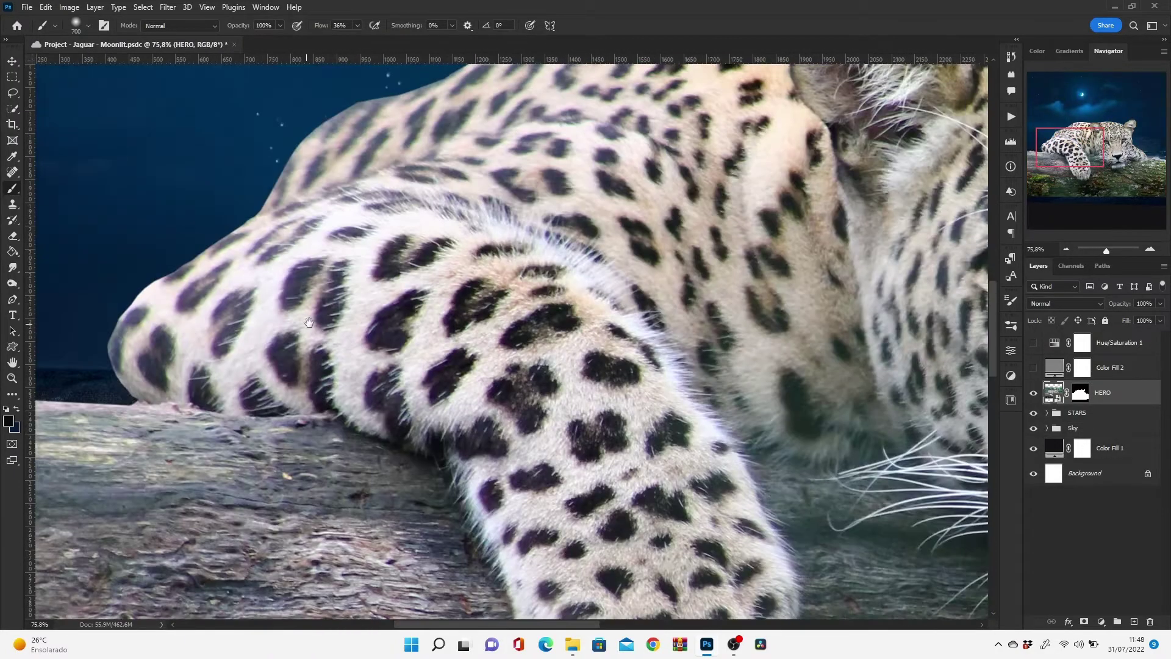
drag(219, 461, 85, 462)
key(ctrl+alt+r)
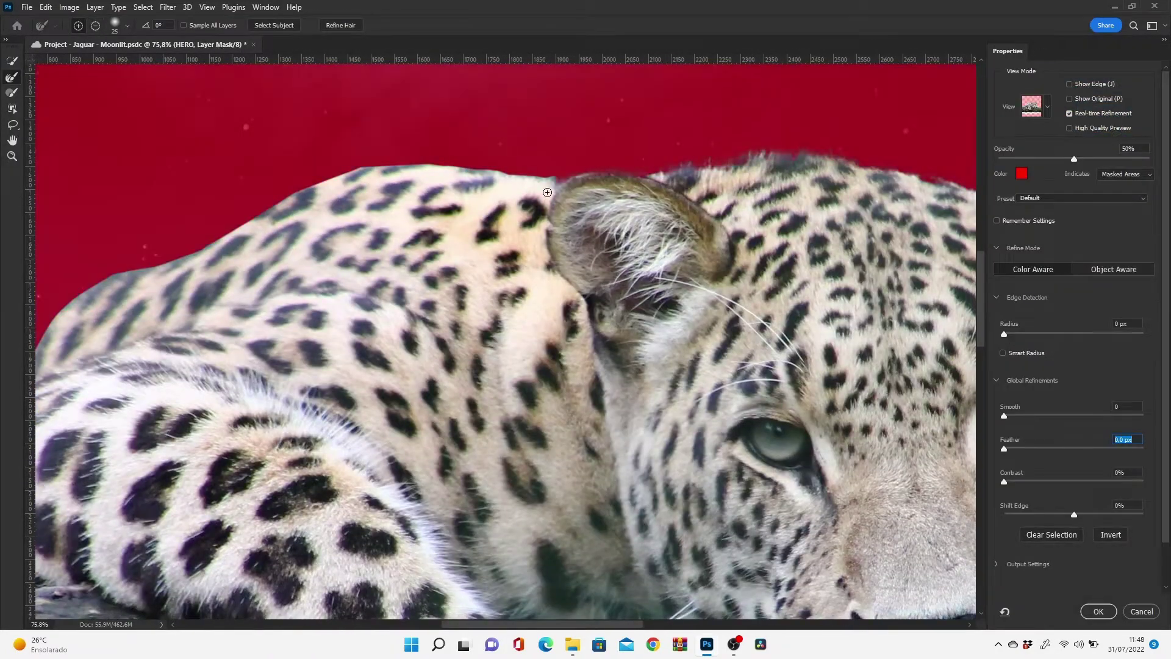
scroll(547, 192, up, 5)
key(bracketleft)
key(bracketleft)
key(bracketleft)
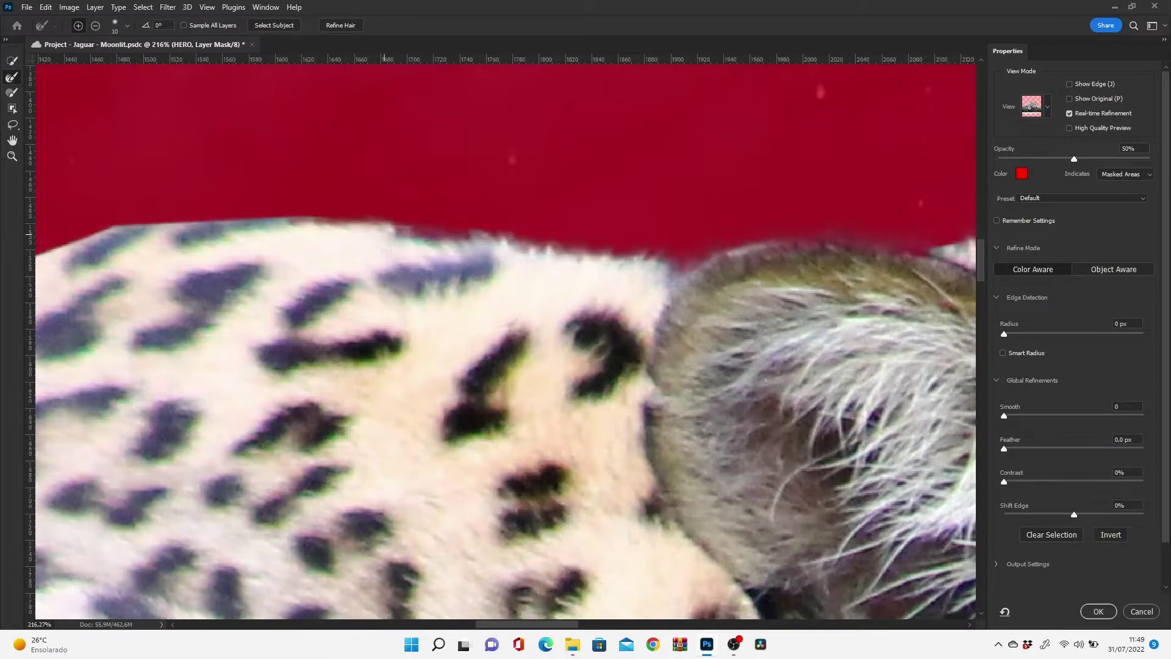
scroll(387, 251, left, 10)
scroll(519, 284, up, 3)
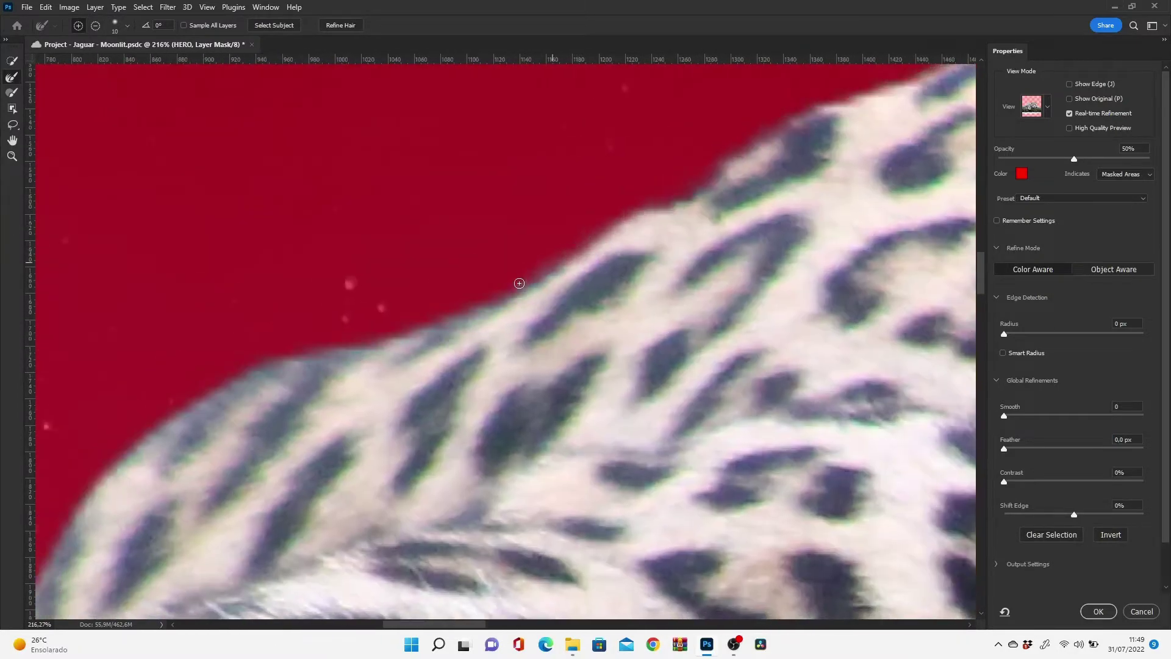
scroll(519, 283, left, 5)
scroll(366, 366, down, 3)
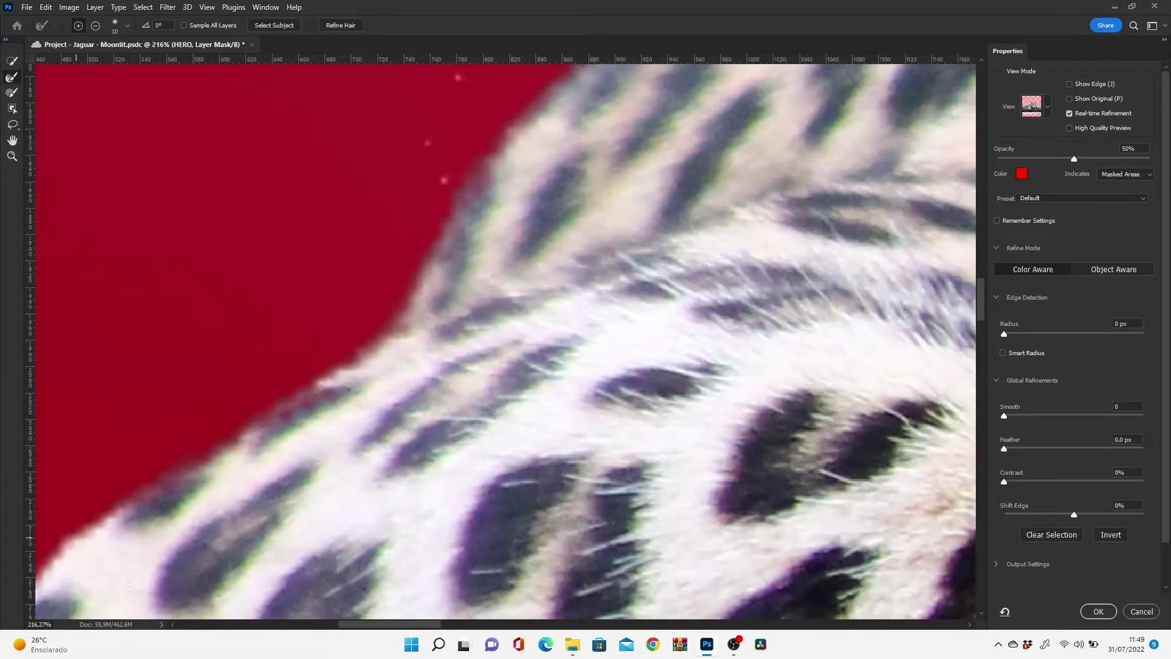
scroll(129, 587, down, 3)
scroll(391, 427, down, 5)
scroll(693, 244, up, 3)
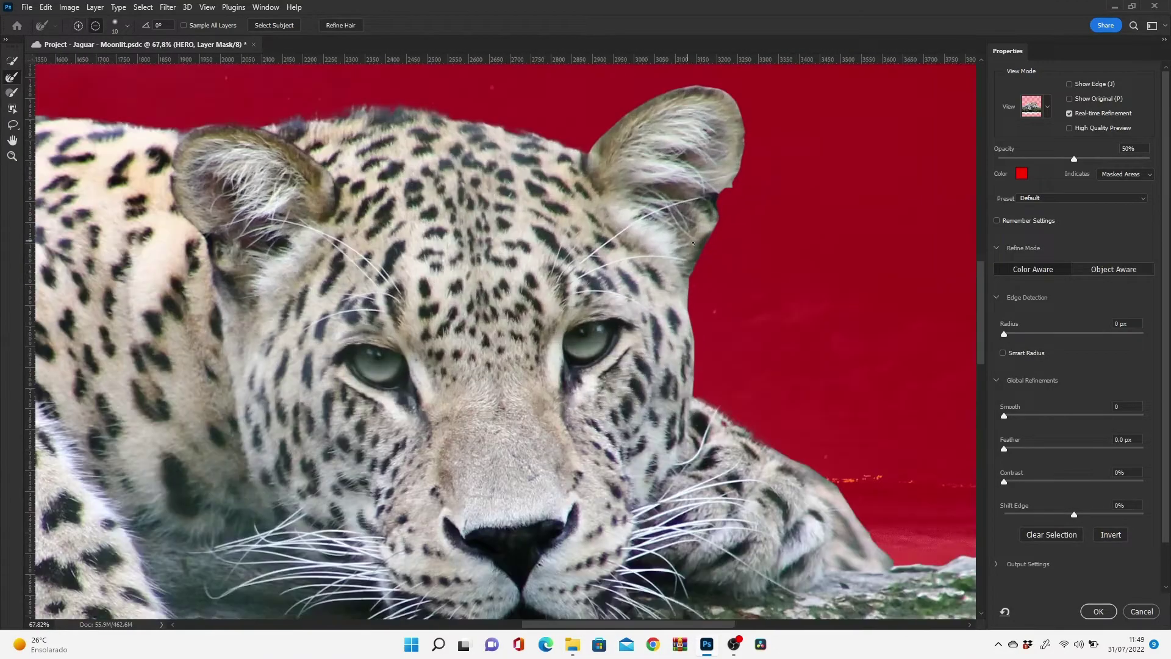
scroll(693, 244, up, 3)
scroll(685, 248, down, 3)
scroll(810, 509, up, 3)
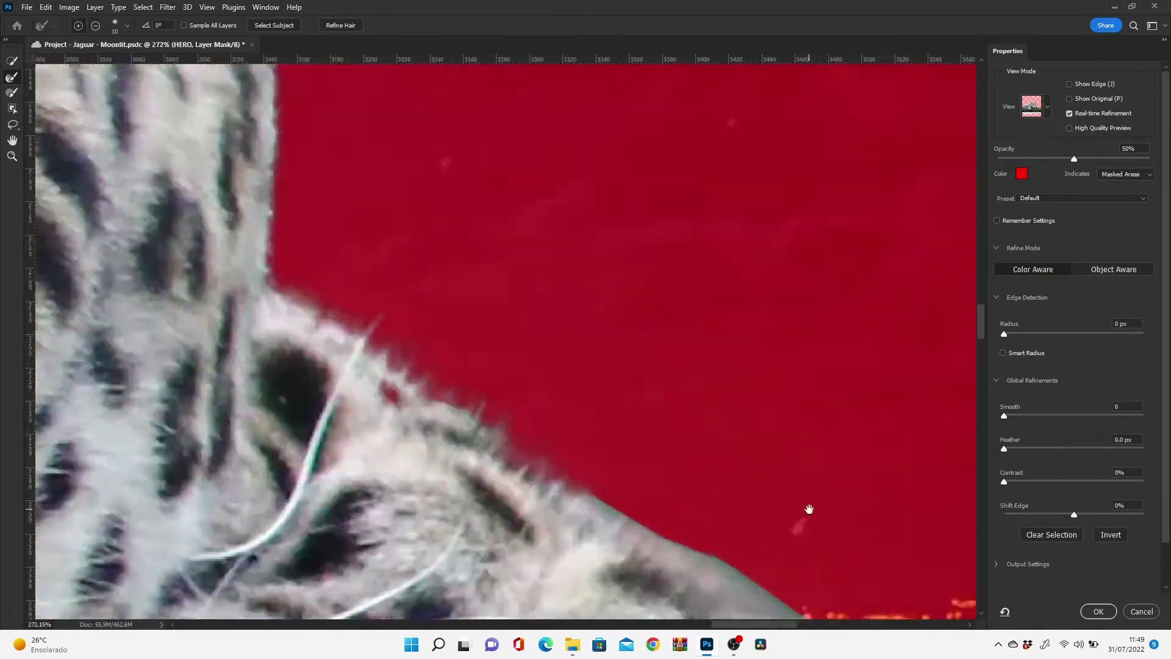
scroll(810, 509, down, 3)
scroll(810, 509, down, 3)
scroll(610, 366, down, 3)
scroll(422, 266, down, 3)
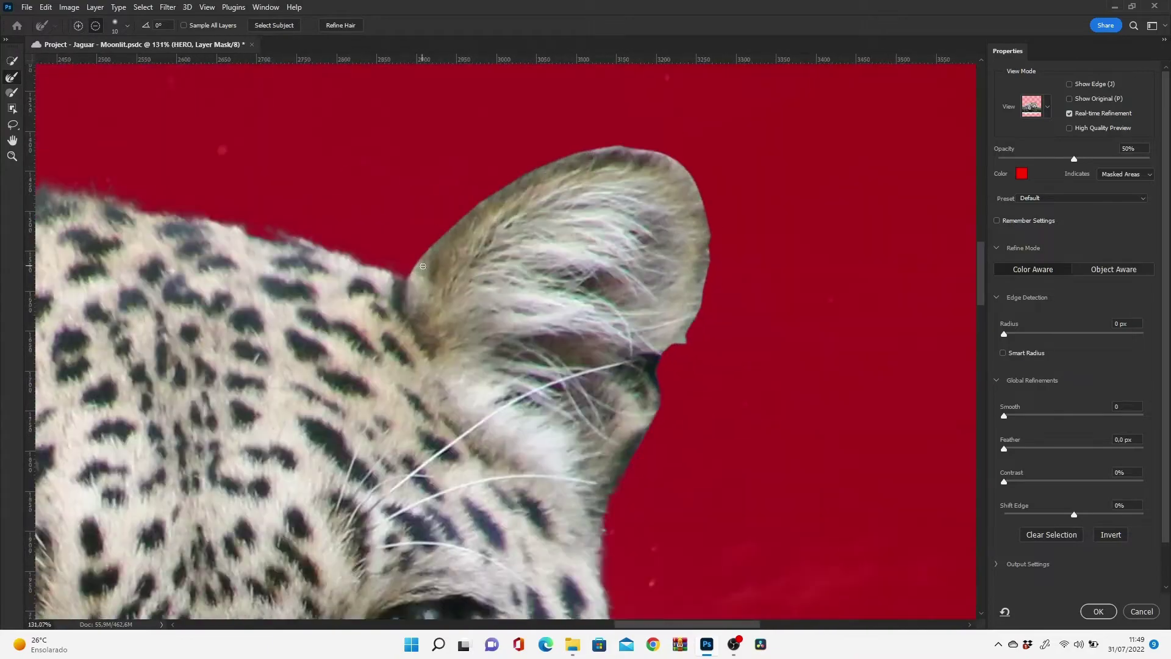
scroll(423, 266, up, 3)
scroll(423, 266, up, 2)
key(Return)
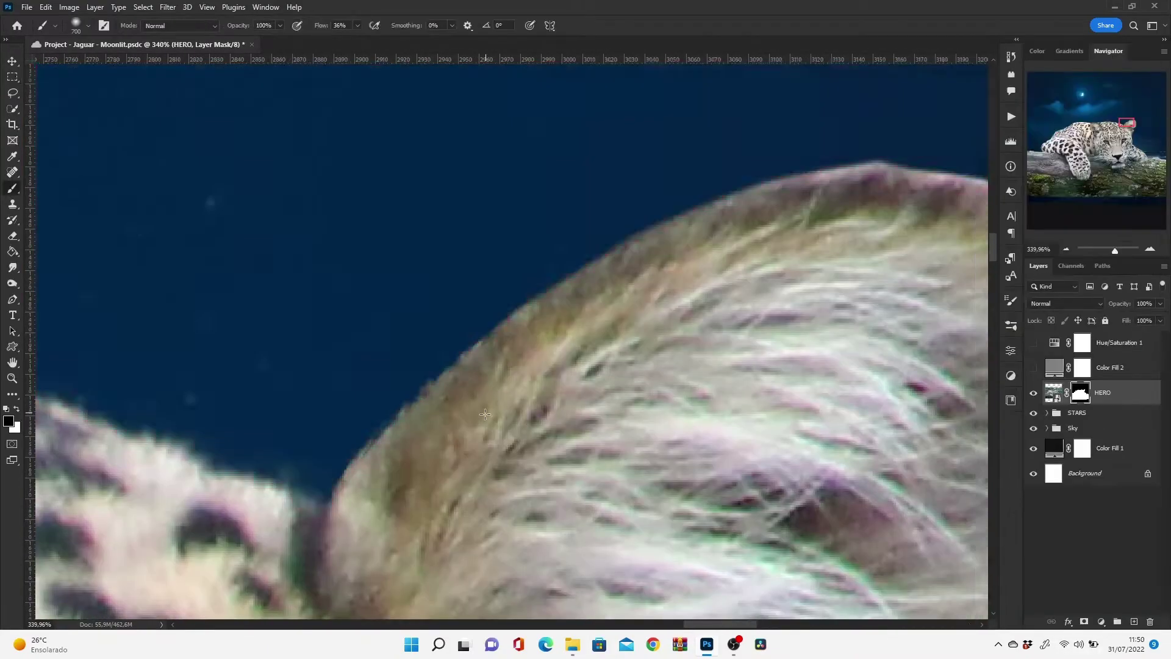
scroll(485, 414, down, 5)
scroll(366, 305, up, 3)
scroll(287, 263, down, 1)
- Load the Fur_02 brush via a 'fur' search and add a new empty layer
key(F5)
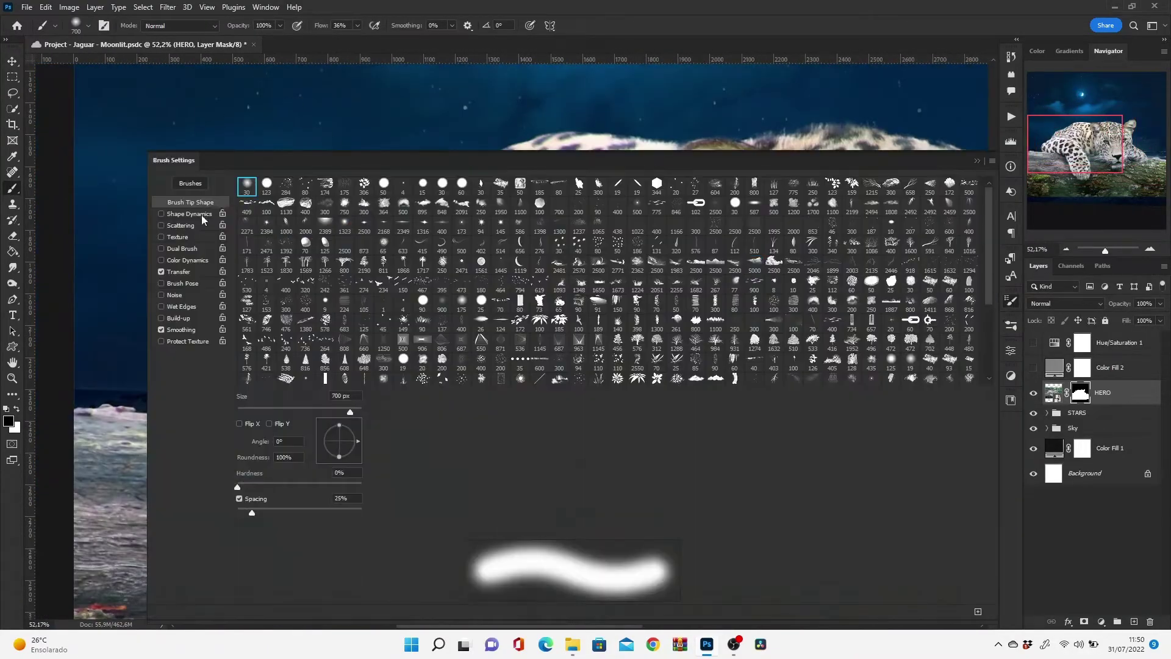
click(190, 184)
click(209, 208)
text(fur)
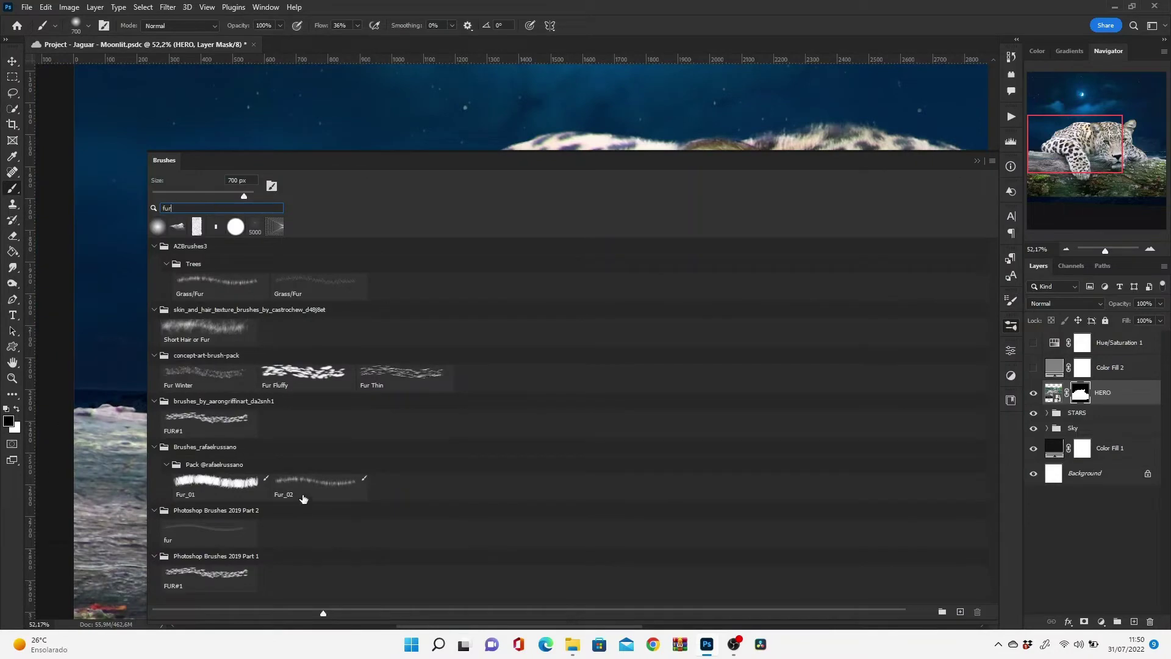
click(304, 498)
key(F5)
key(ctrl+shift+alt+n)
scroll(340, 304, up, 5)
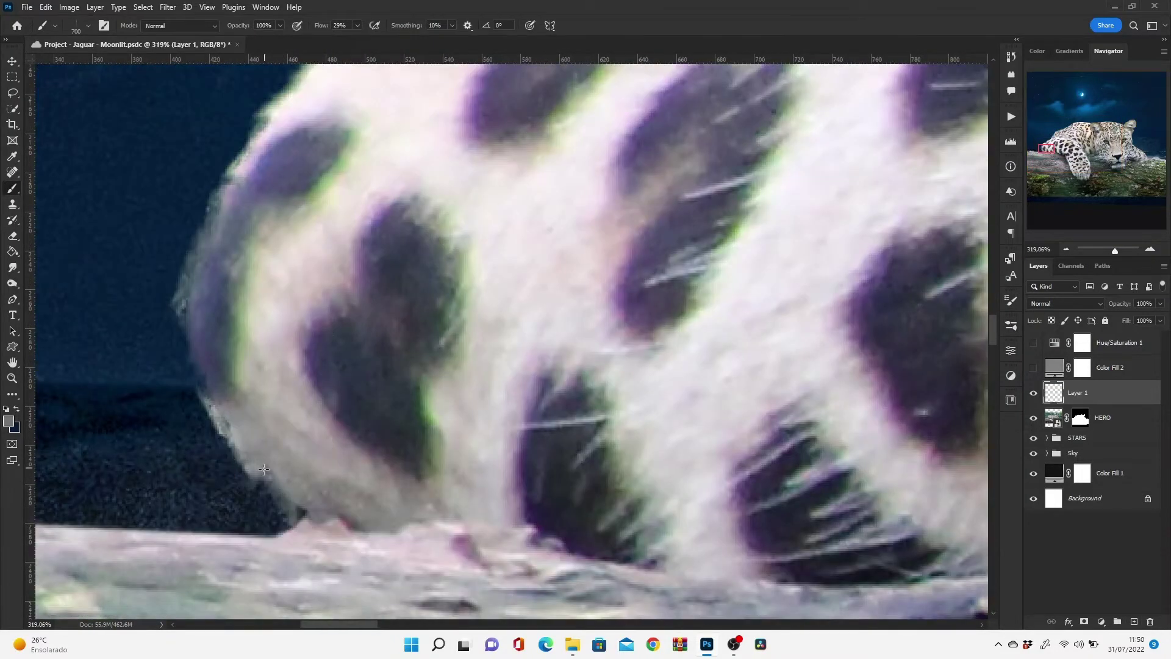
right_click(244, 328)
- Set the fur brush to 78 px, sample the grey fur colour, and save the project
drag(375, 219, 339, 219)
key(Return)
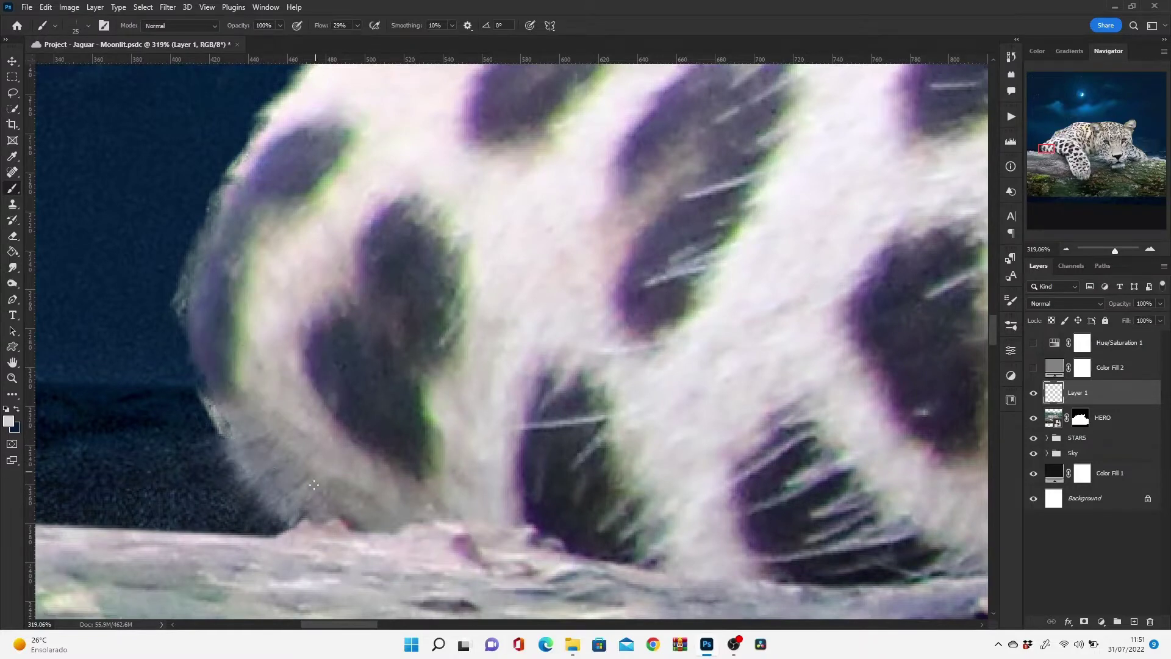
alt+click(272, 384)
alt+click(262, 393)
scroll(329, 385, up, 2)
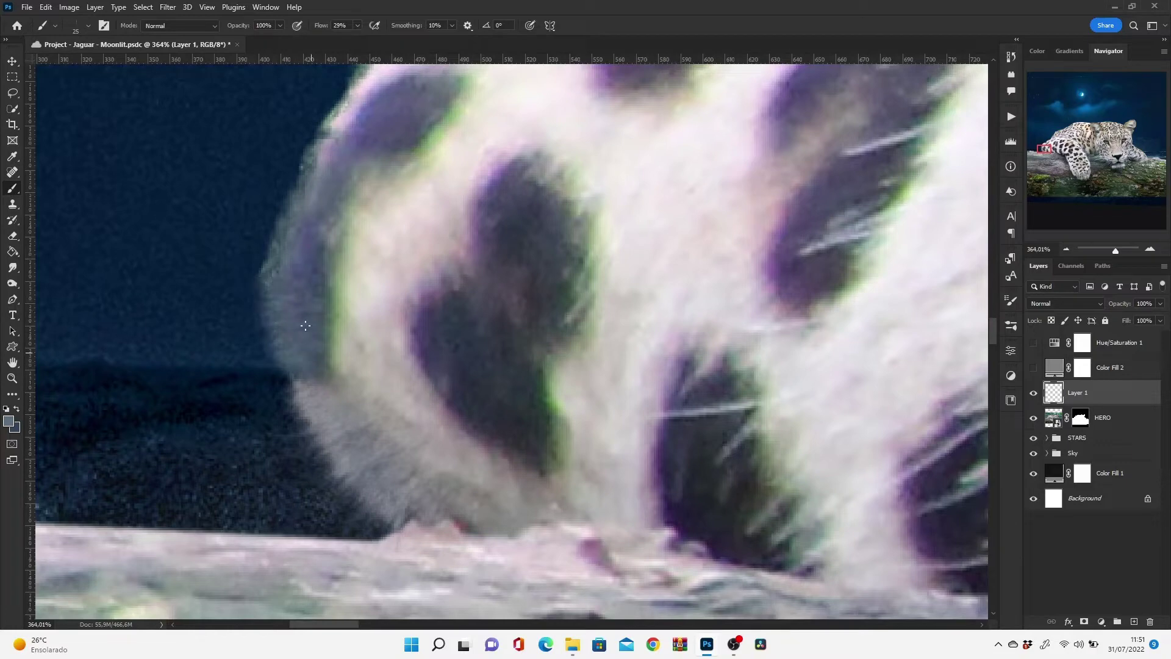
scroll(325, 371, up, 3)
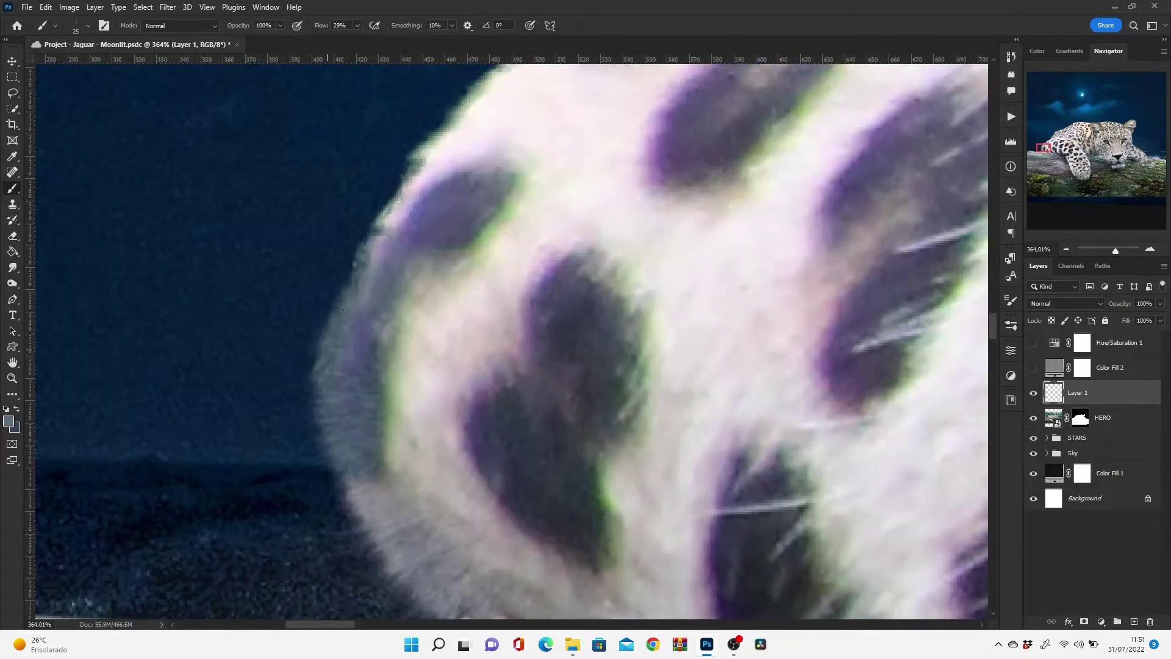
scroll(427, 336, up, 5)
key(ctrl+s)
- Paint near-white fur strokes on the edge and move Color Fill 1 above the sky
alt+click(379, 402)
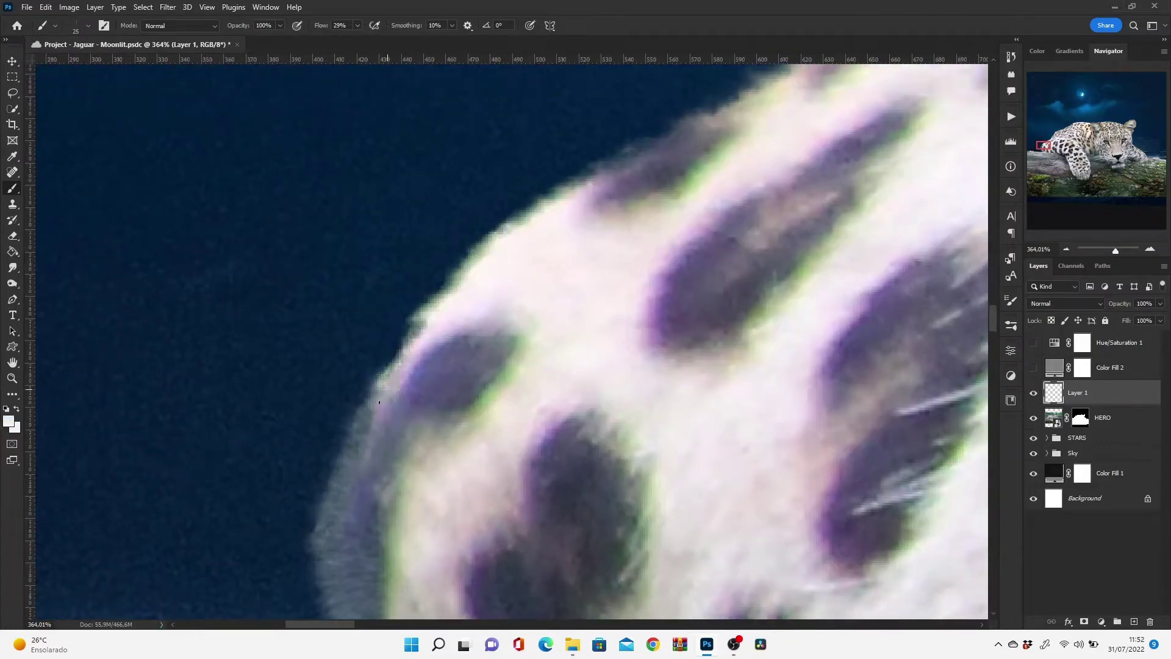
drag(388, 366, 498, 291)
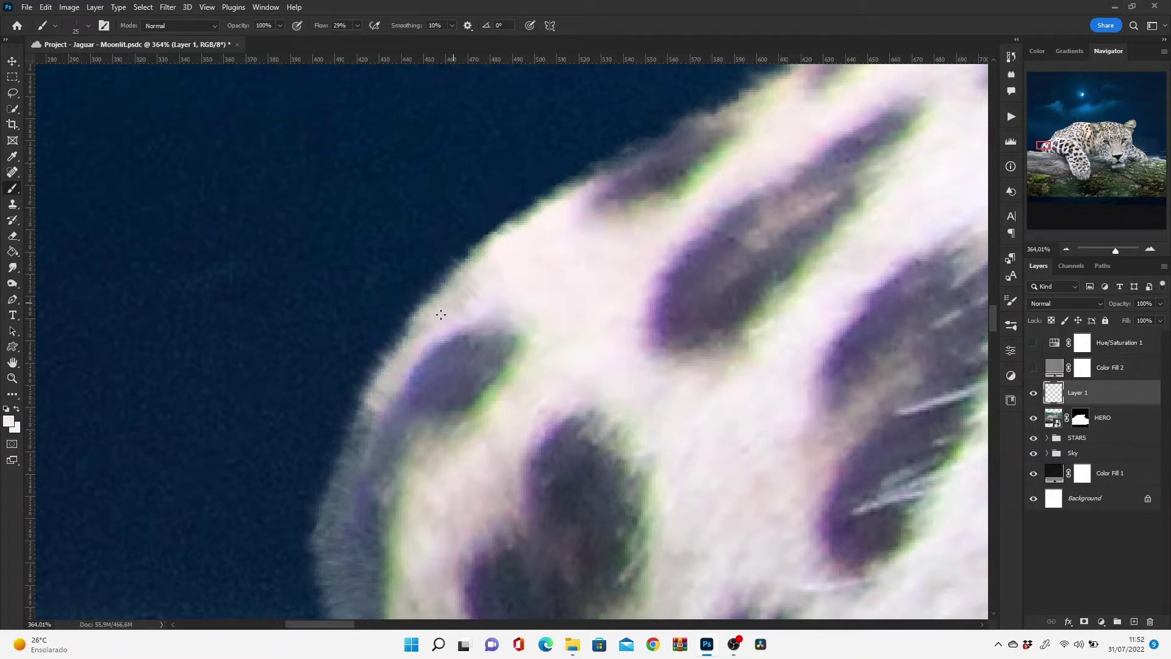
mouse_move(425, 313)
mouse_down()
mouse_move(467, 253)
mouse_move(549, 207)
mouse_move(524, 293)
mouse_move(441, 286)
mouse_up()
scroll(441, 285, down, 5)
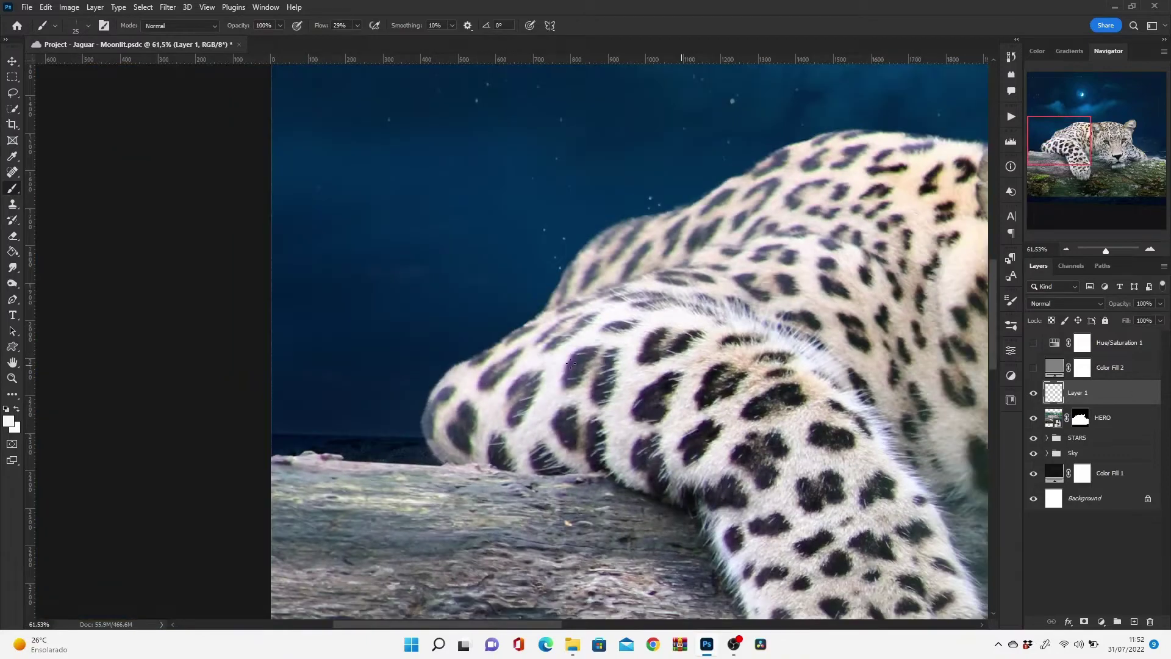
scroll(452, 372, up, 4)
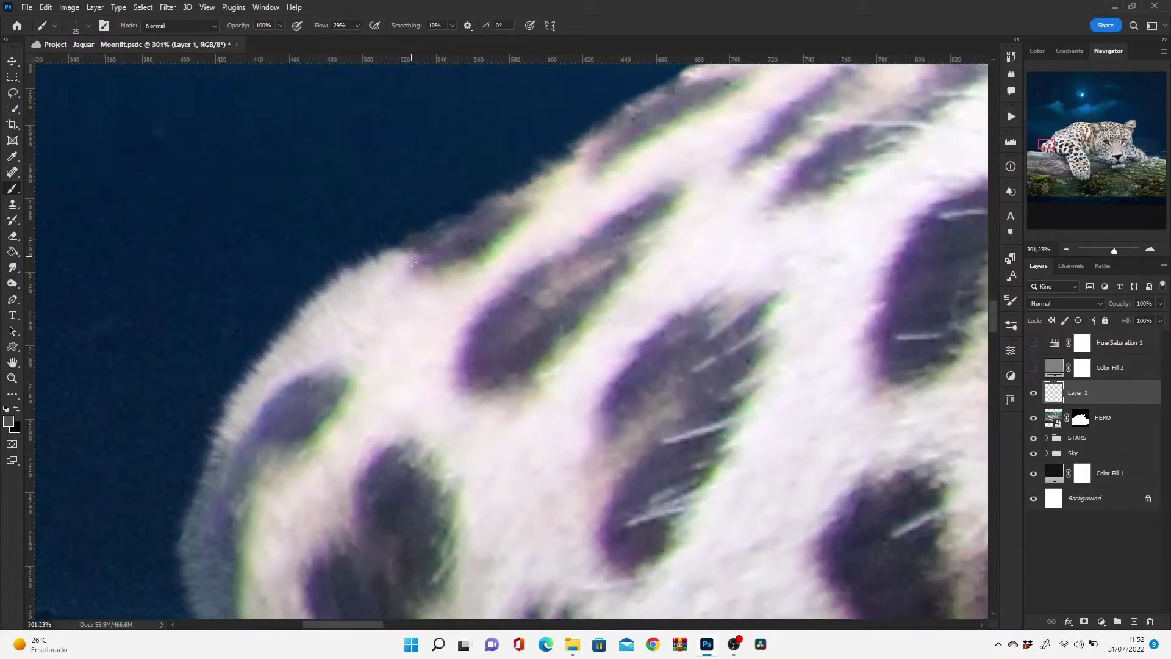
drag(1056, 479, 1080, 429)
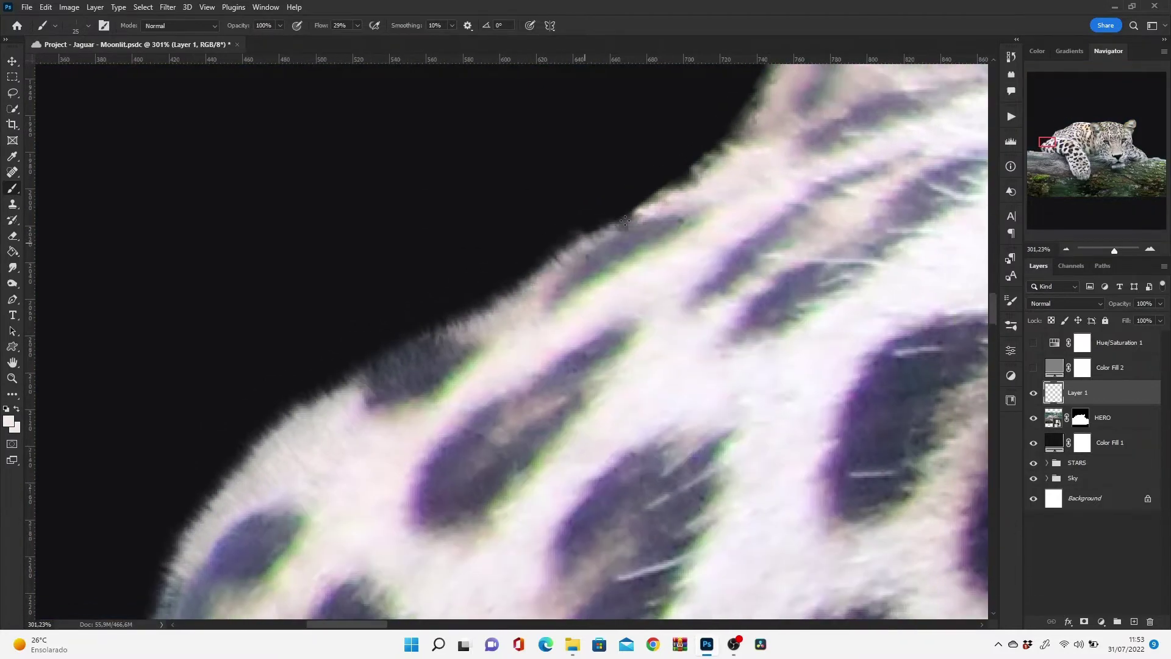
- Paint light, spiky fur strands along the upper and lower fur edge with a growing brush
drag(537, 281, 635, 204)
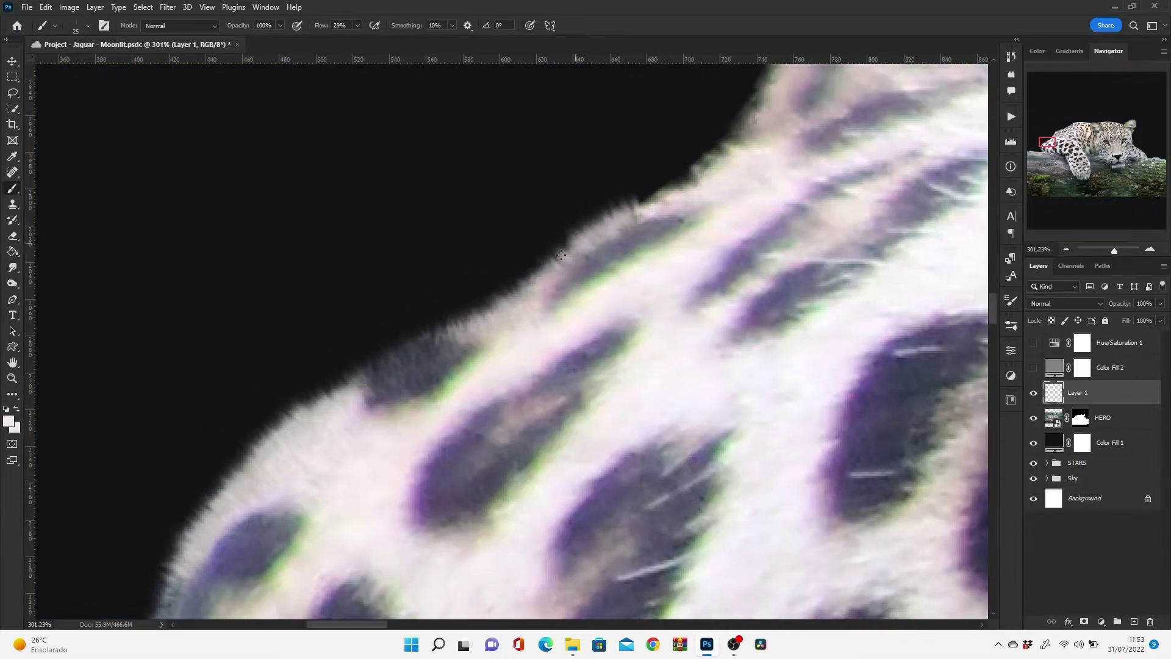
drag(573, 245, 521, 288)
drag(746, 154, 646, 201)
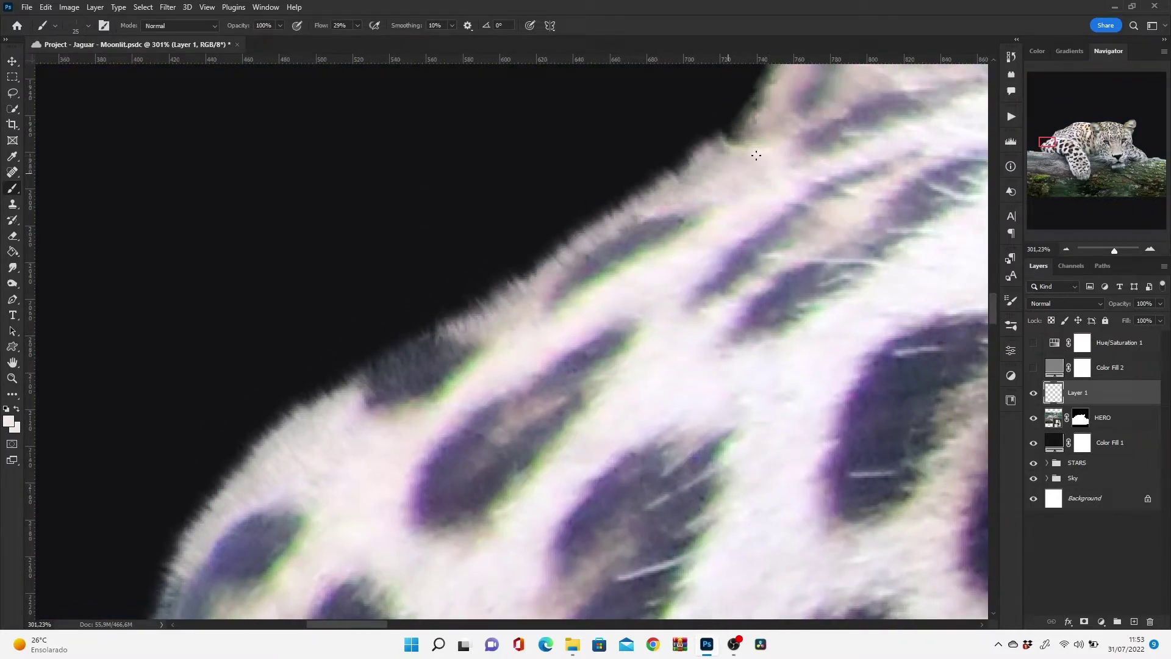
mouse_move(726, 165)
mouse_down()
mouse_move(566, 346)
mouse_move(597, 297)
mouse_up()
key(bracketright)
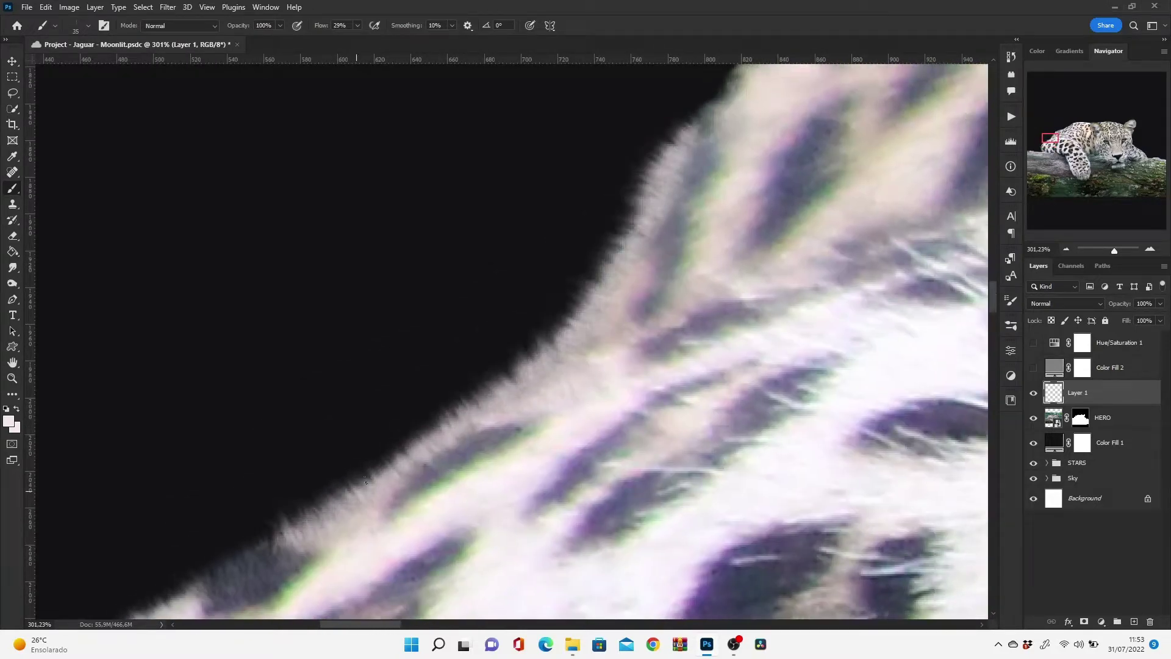
drag(597, 297, 415, 433)
alt+scroll(419, 380, up, 1)
key(bracketright)
drag(419, 379, 440, 348)
drag(568, 207, 454, 333)
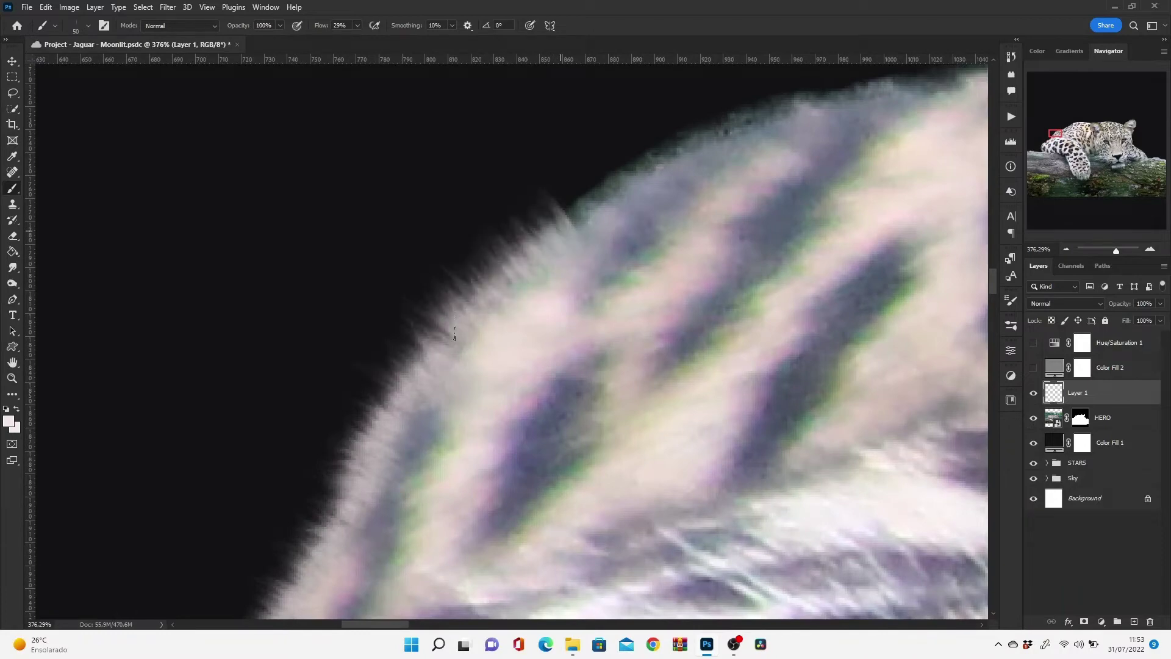
key(bracketright)
key(bracketright)
key(bracketright)
mouse_move(606, 197)
mouse_down()
mouse_move(671, 137)
mouse_move(421, 428)
mouse_up()
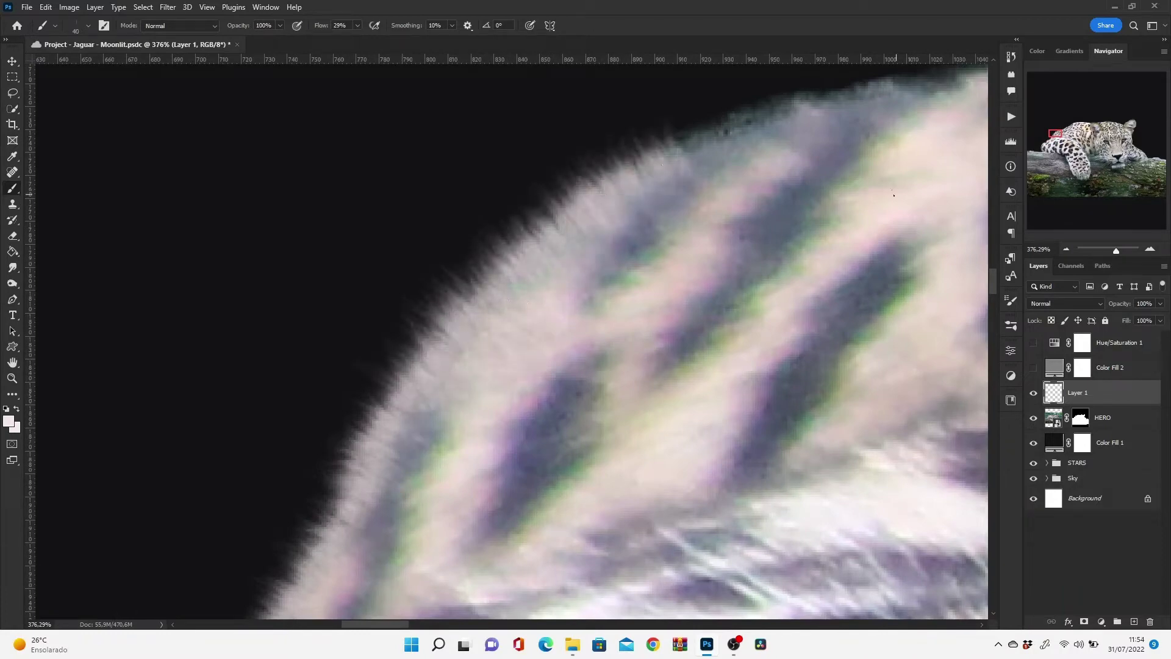
- Sample a darker stripe colour and dab it onto the fur stripes
alt+click(883, 279)
drag(702, 155, 639, 224)
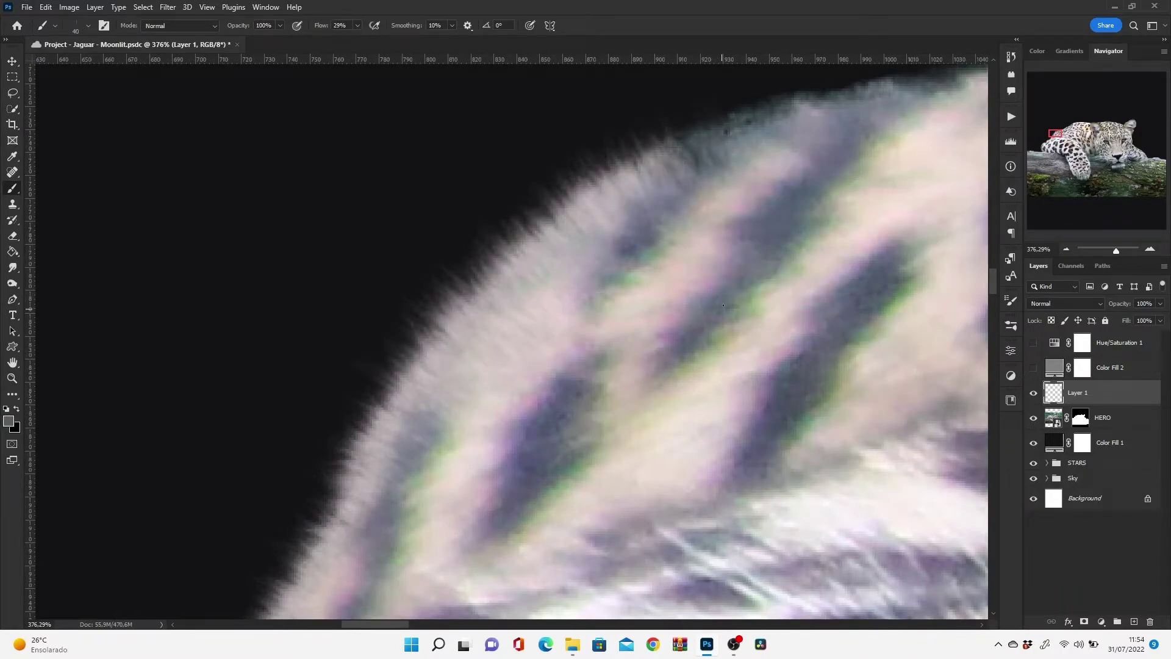
drag(699, 326, 813, 181)
scroll(512, 504, up, 3)
scroll(512, 504, right, 2)
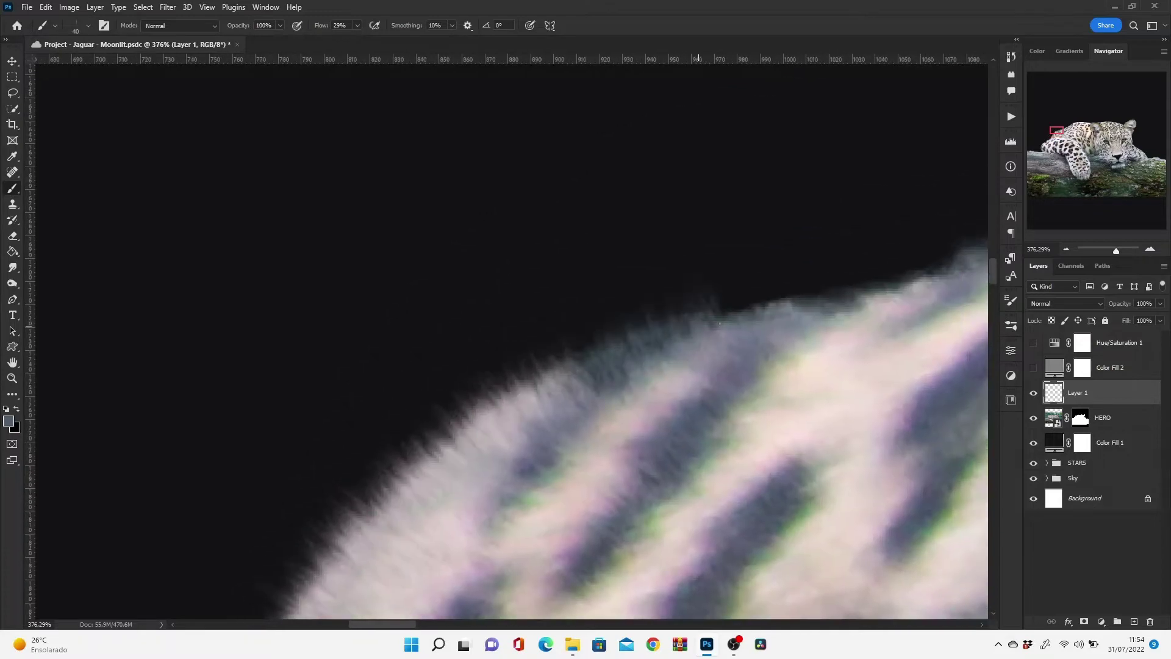
scroll(772, 330, down, 2)
scroll(635, 319, right, 2)
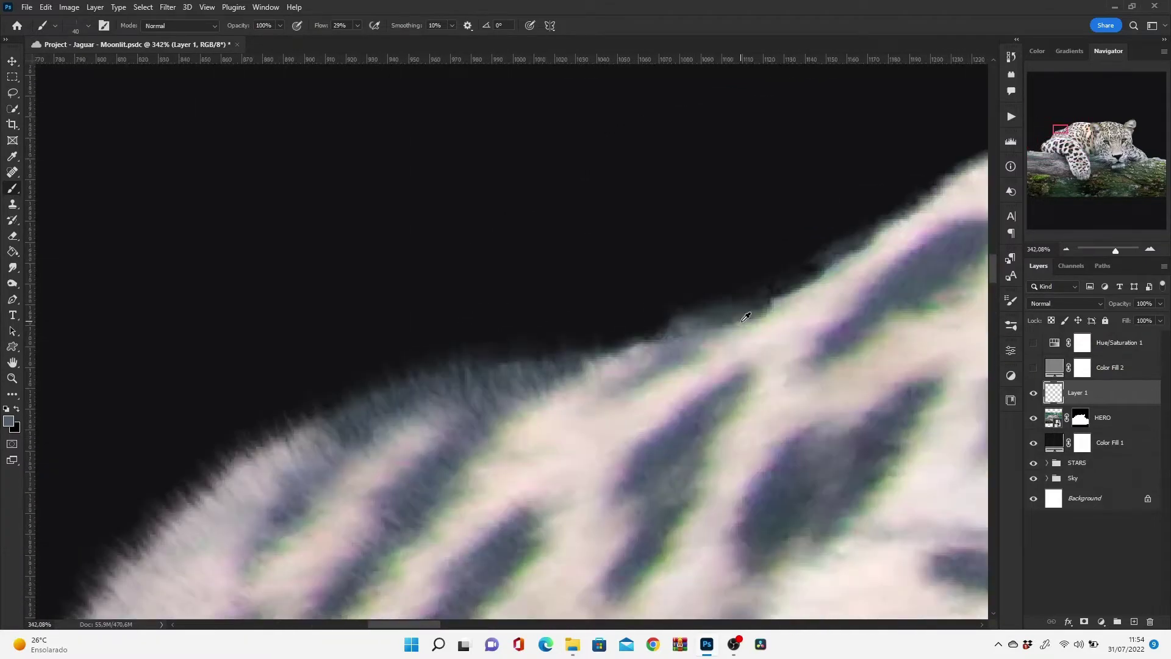
- Darken the fur edge along the jaguar's back, working toward the right
drag(594, 346, 734, 313)
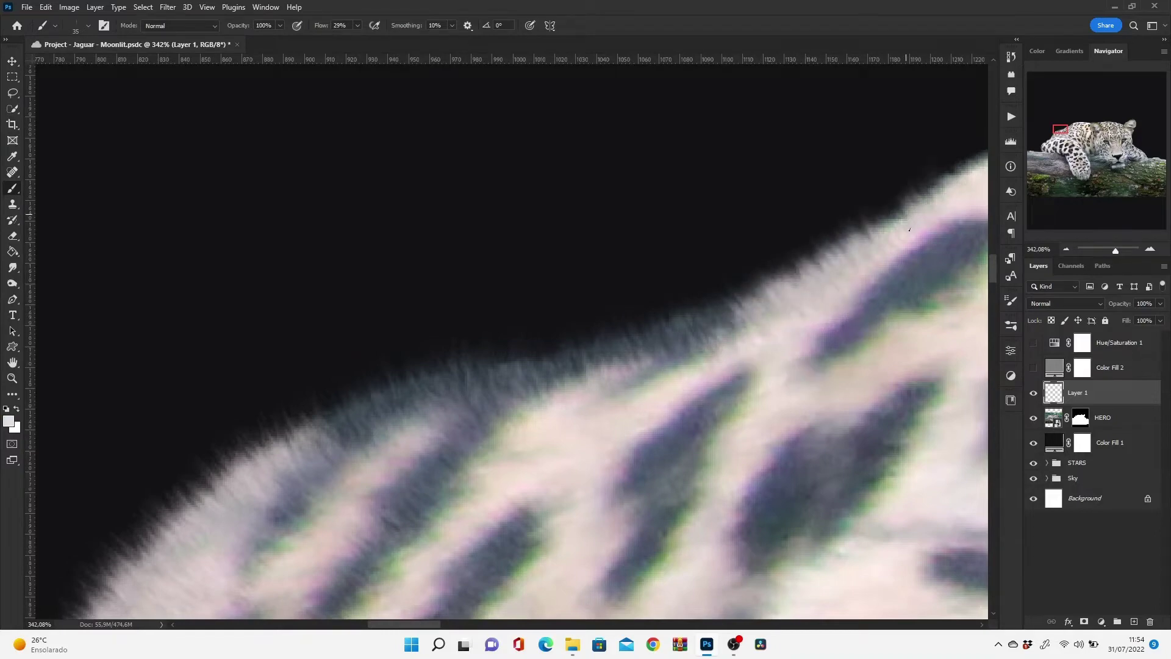
scroll(791, 291, right, 3)
scroll(791, 292, up, 2)
drag(567, 312, 697, 261)
scroll(663, 428, right, 2)
scroll(664, 428, up, 1)
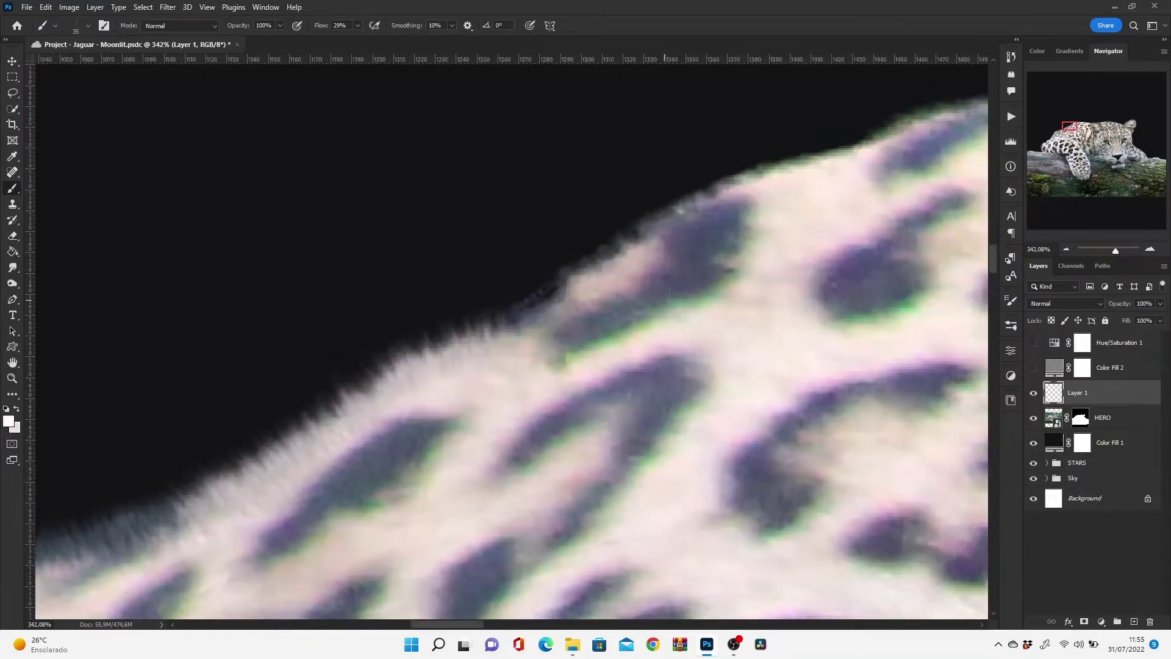
drag(536, 302, 574, 305)
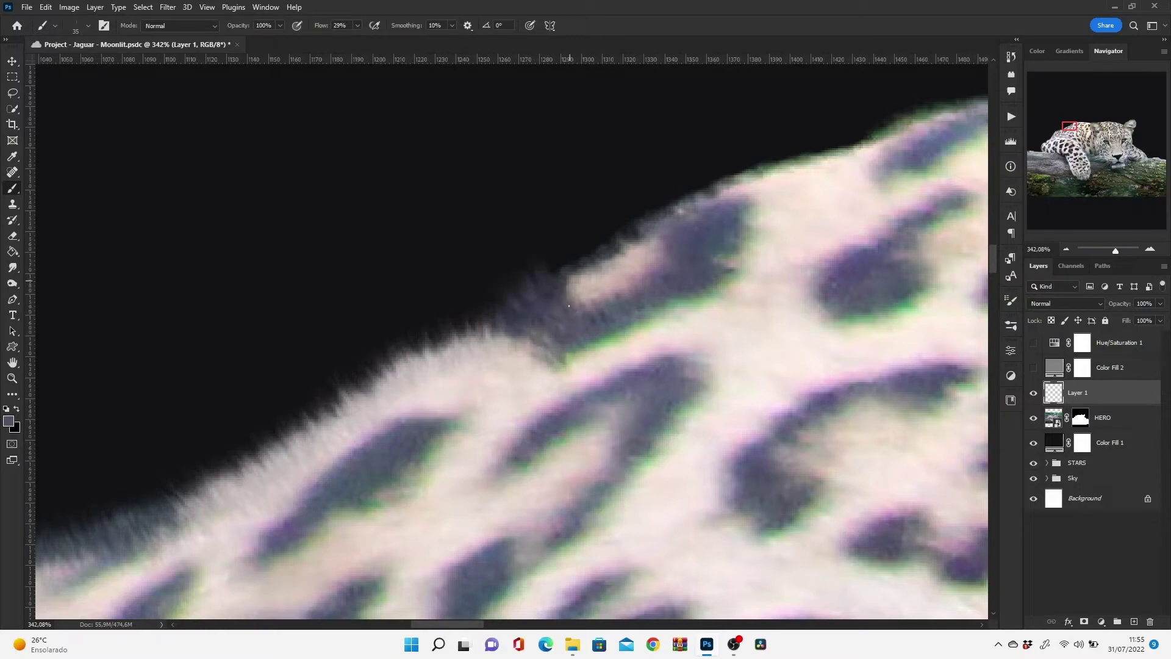
key(bracketleft)
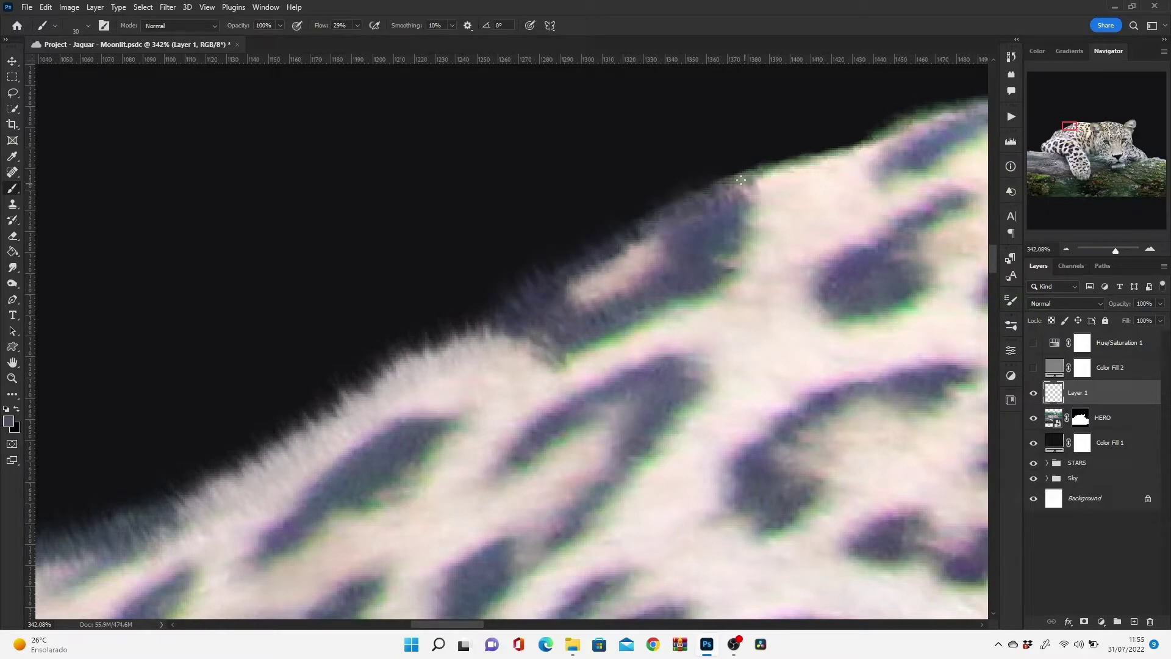
- Sample a light fur colour and brighten the fur on the jaguar's back
alt+click(794, 196)
mouse_move(586, 269)
mouse_down()
mouse_move(613, 252)
mouse_move(586, 263)
mouse_up()
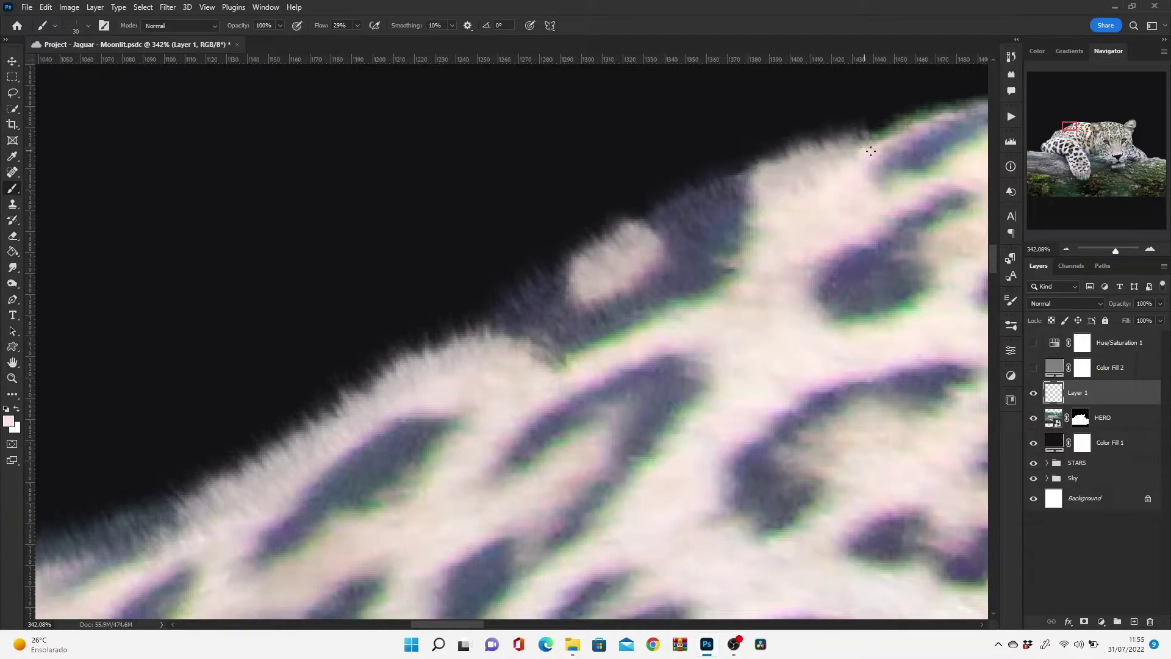
scroll(461, 364, down, 10)
scroll(450, 358, up, 15)
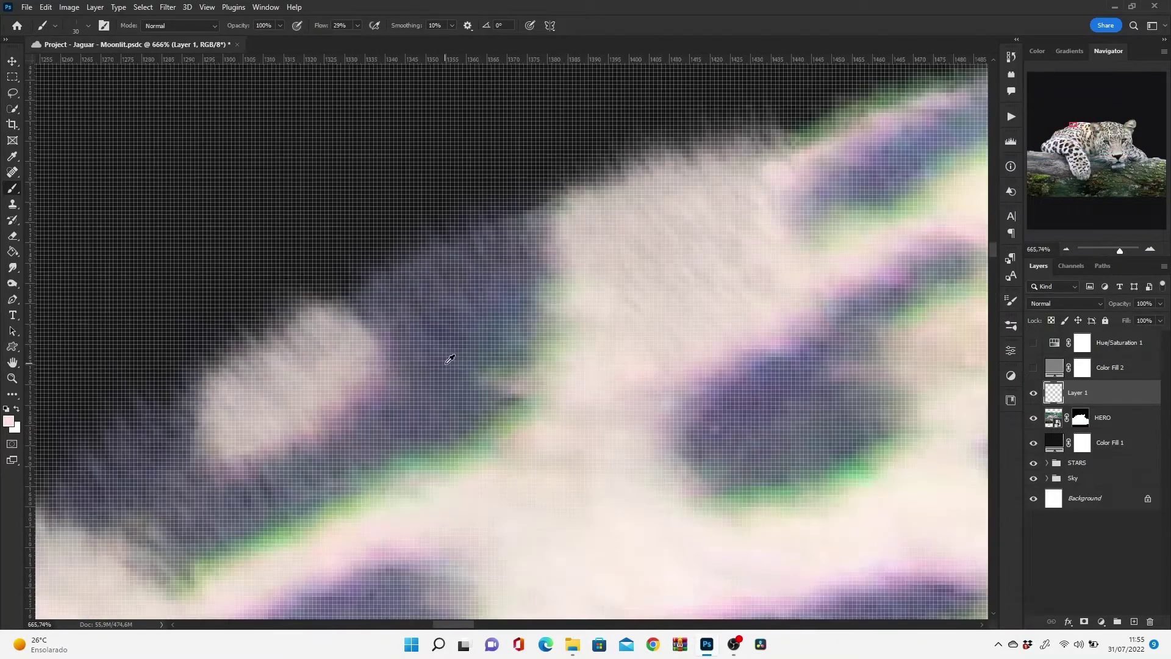
mouse_move(293, 318)
mouse_down()
mouse_move(379, 274)
mouse_move(184, 427)
mouse_move(322, 330)
mouse_up()
scroll(525, 317, down, 2)
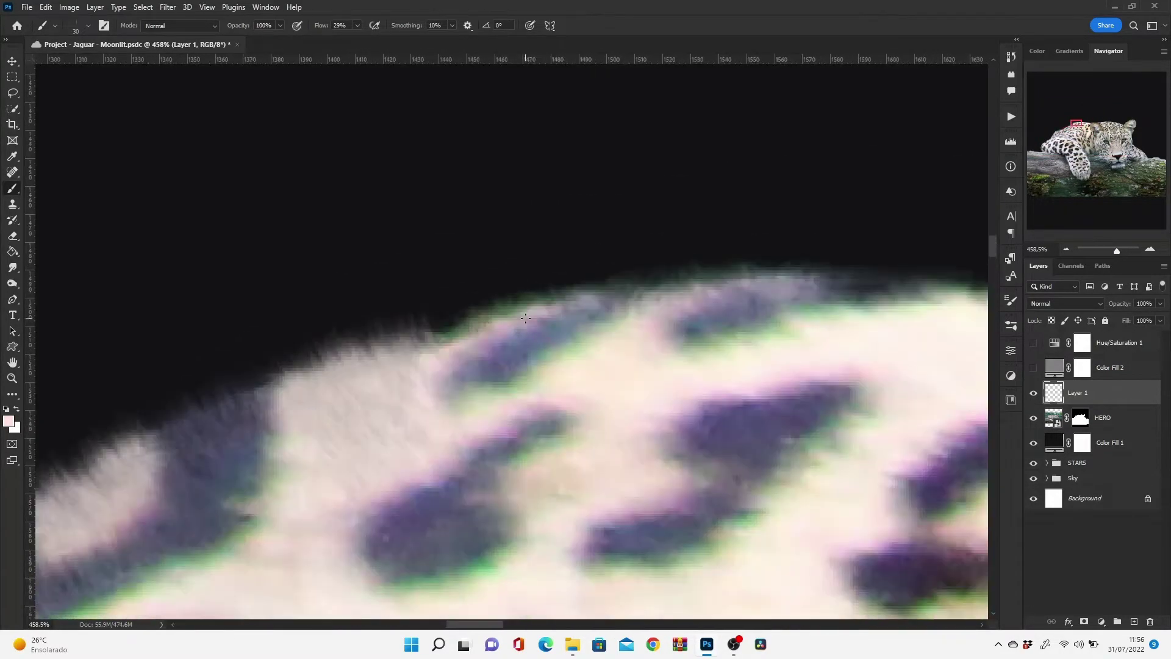
- On the HERO layer, apply Hue/Saturation with Greens and Yellows saturation lowered to remove fur fringes
key(alt+bracketleft)
key(ctrl+u)
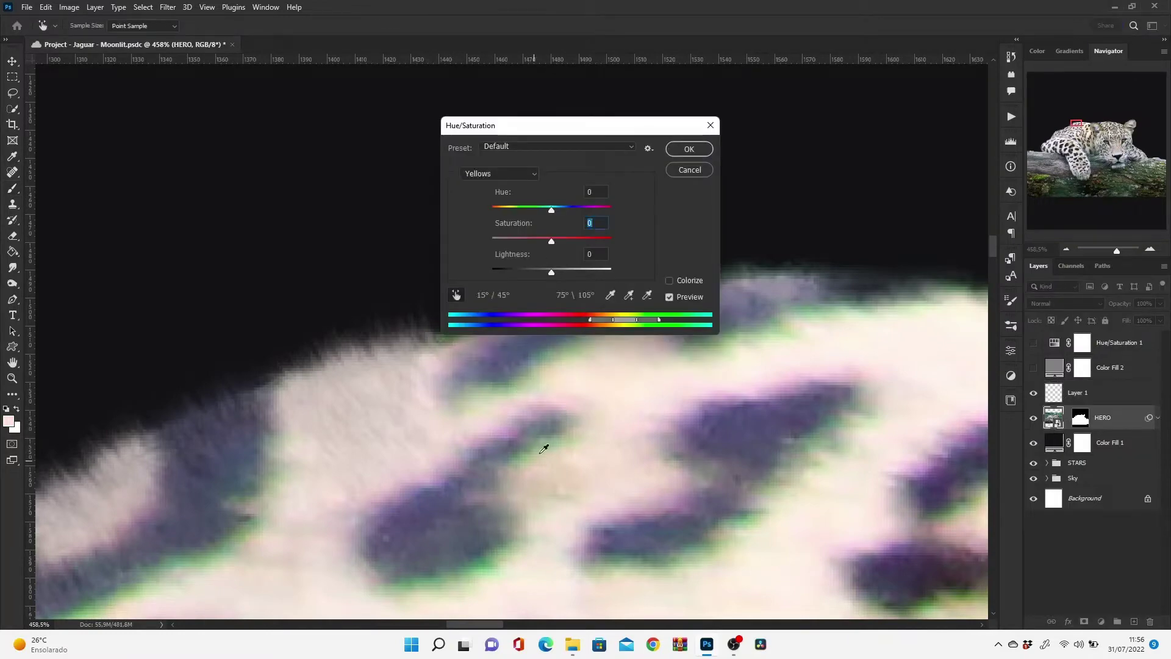
text(00)
click(501, 173)
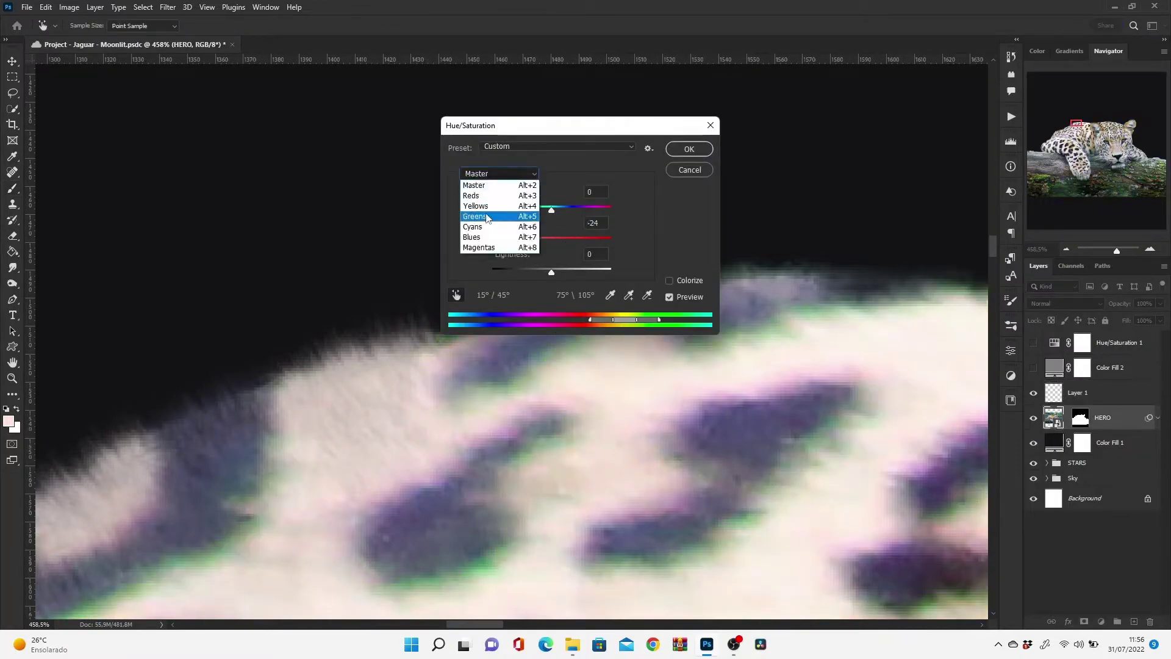
click(482, 220)
click(501, 173)
click(482, 207)
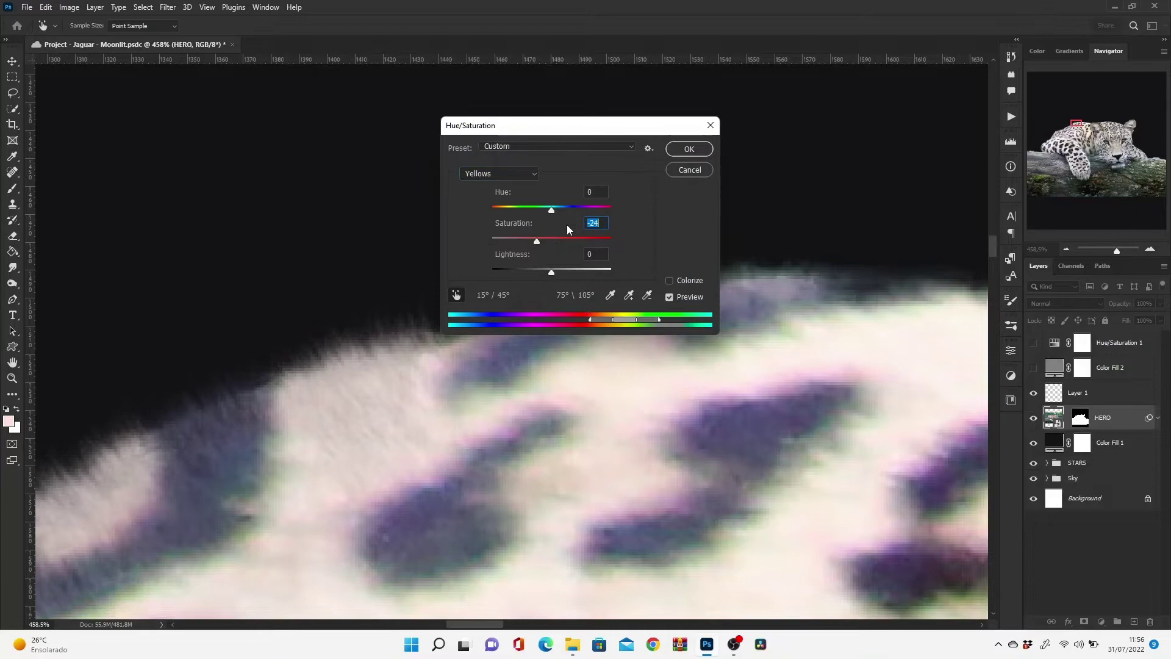
click(688, 150)
key(ctrl+0)
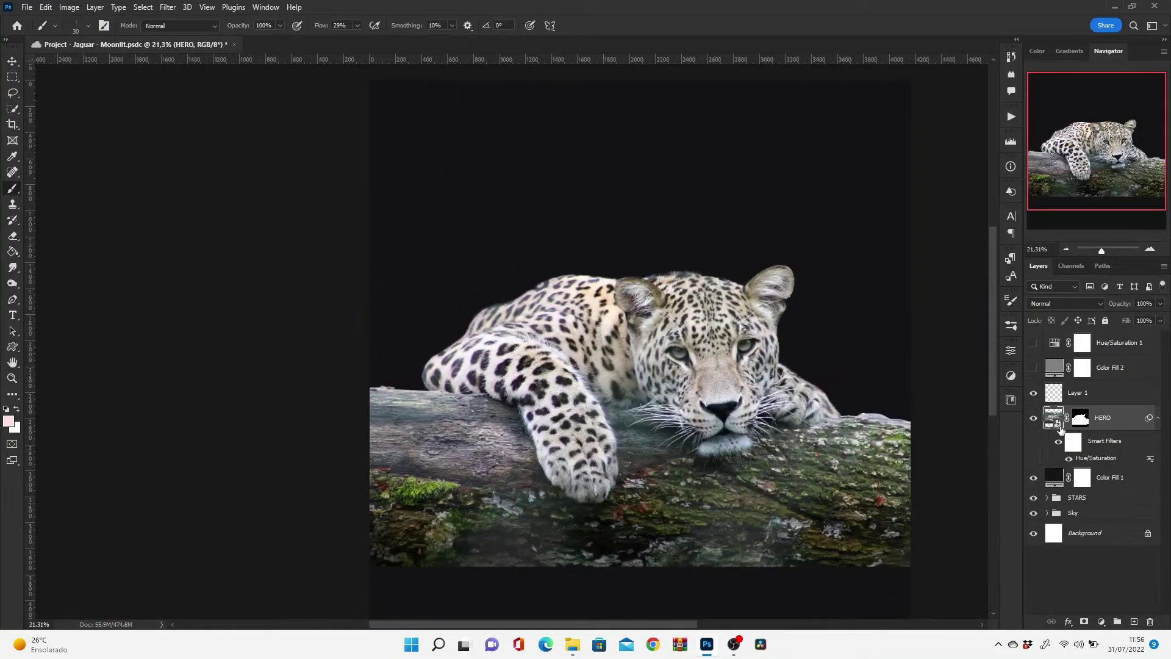
- On Layer 1, paint lighter fur strands along the top of the back and erase excess
click(1067, 394)
scroll(427, 249, up, 8)
scroll(427, 249, up, 3)
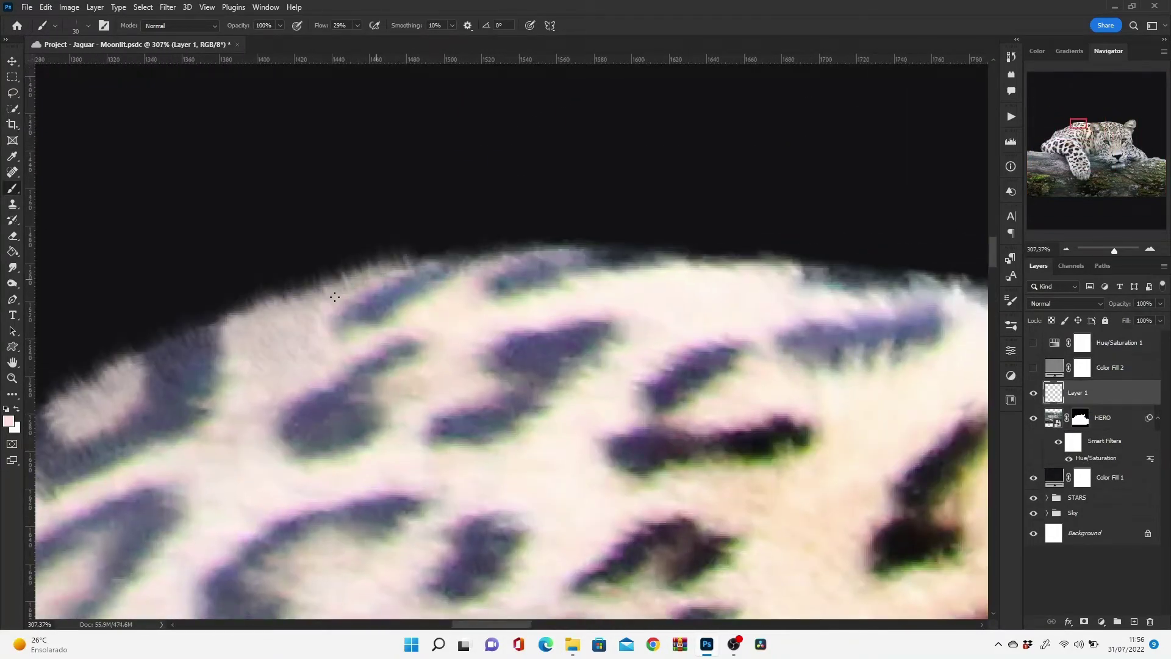
drag(494, 249, 799, 262)
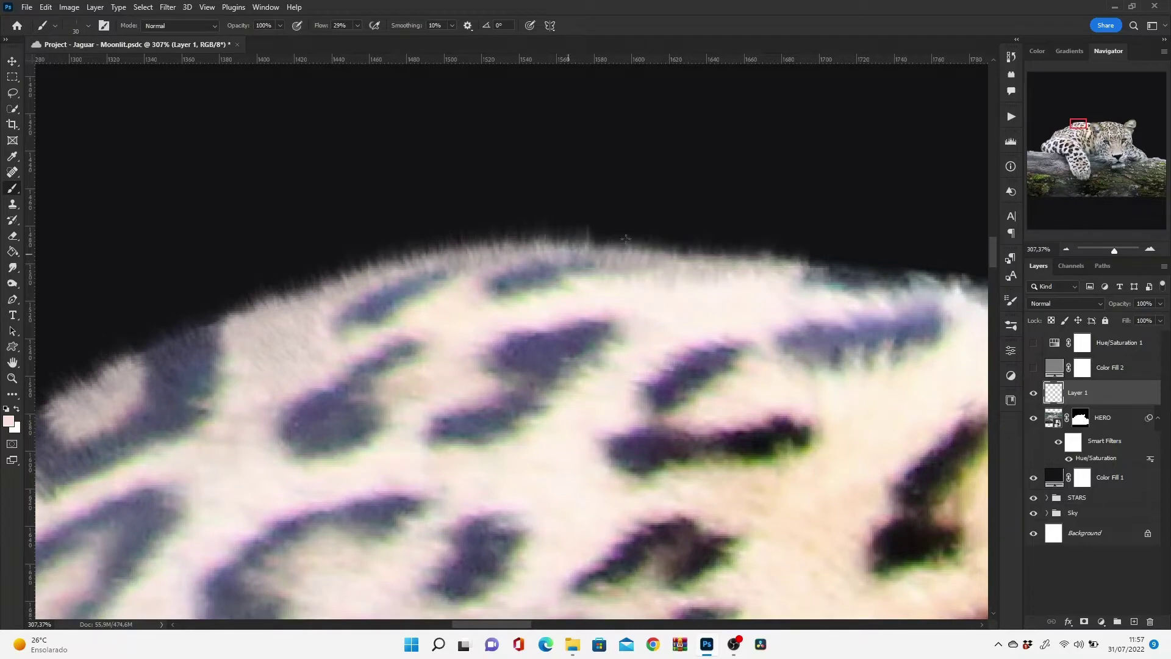
mouse_move(860, 299)
mouse_down()
mouse_move(635, 195)
mouse_move(536, 183)
mouse_up()
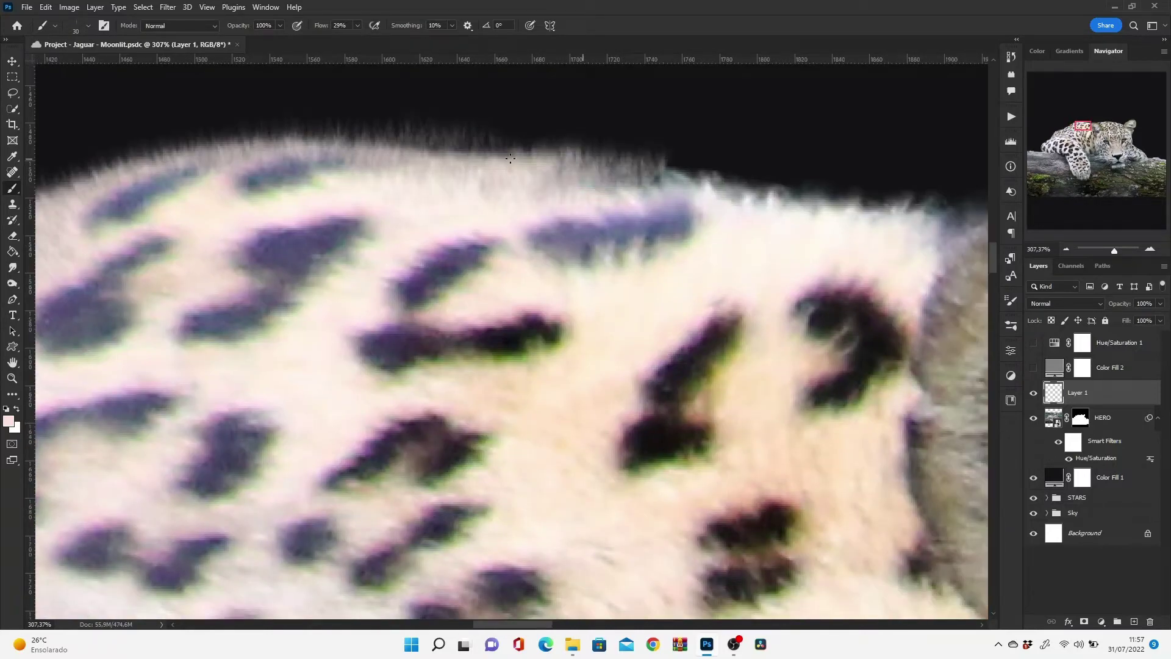
mouse_move(665, 165)
mouse_down()
mouse_move(481, 143)
mouse_move(324, 147)
mouse_up()
mouse_move(726, 177)
mouse_down()
mouse_move(561, 165)
mouse_move(817, 183)
mouse_up()
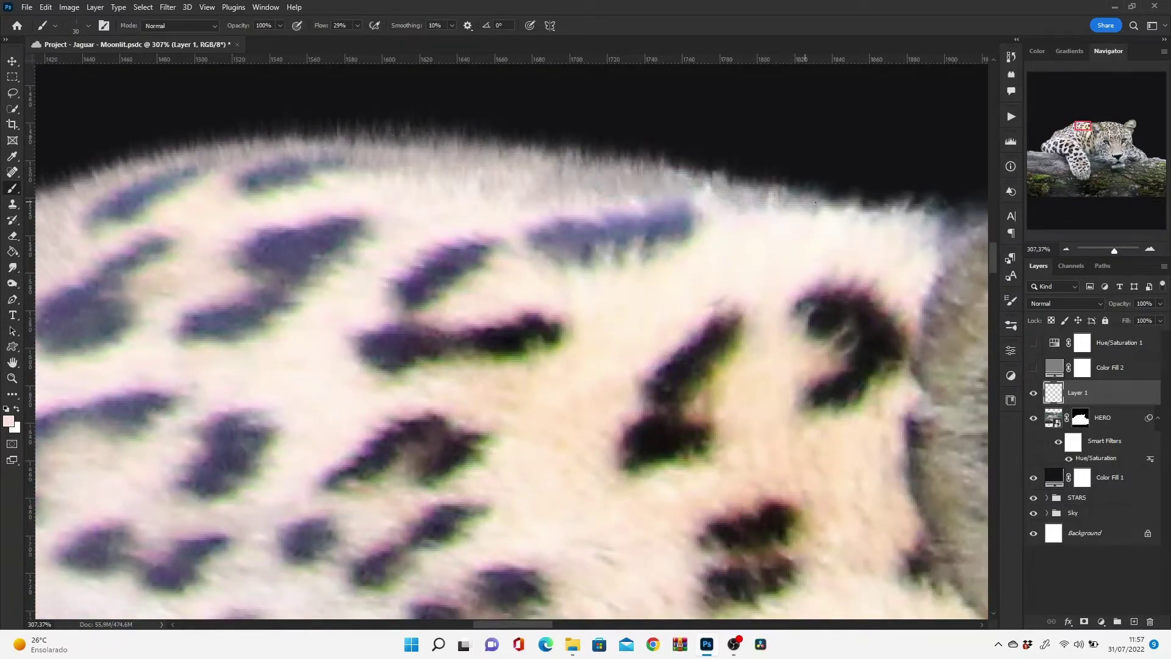
drag(940, 201, 738, 197)
key(e)
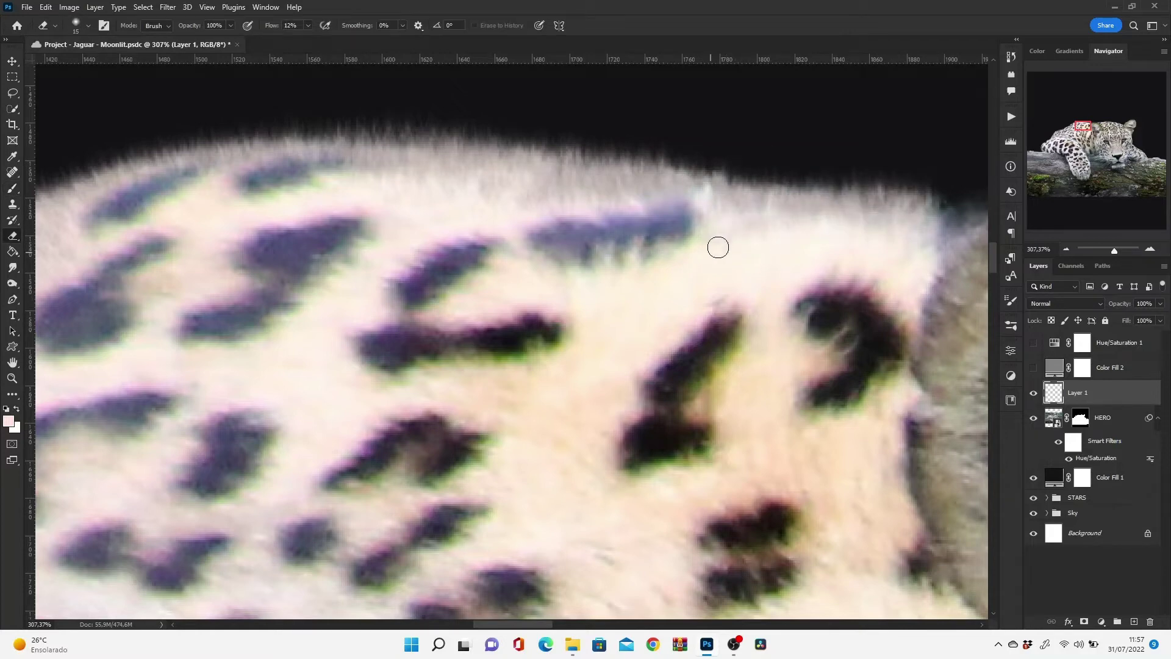
drag(579, 217, 381, 180)
- Paint light fur strands at the head and mane edge using a sampled fur colour
key(b)
scroll(652, 346, up, 2)
scroll(652, 346, right, 5)
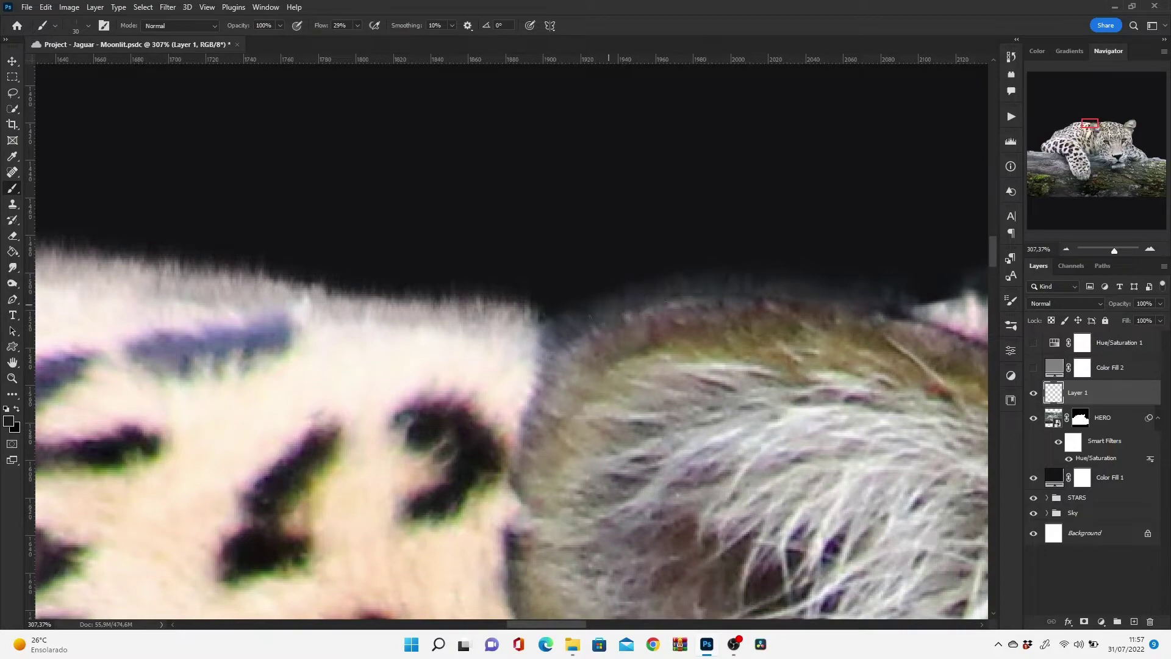
scroll(575, 428, up, 3)
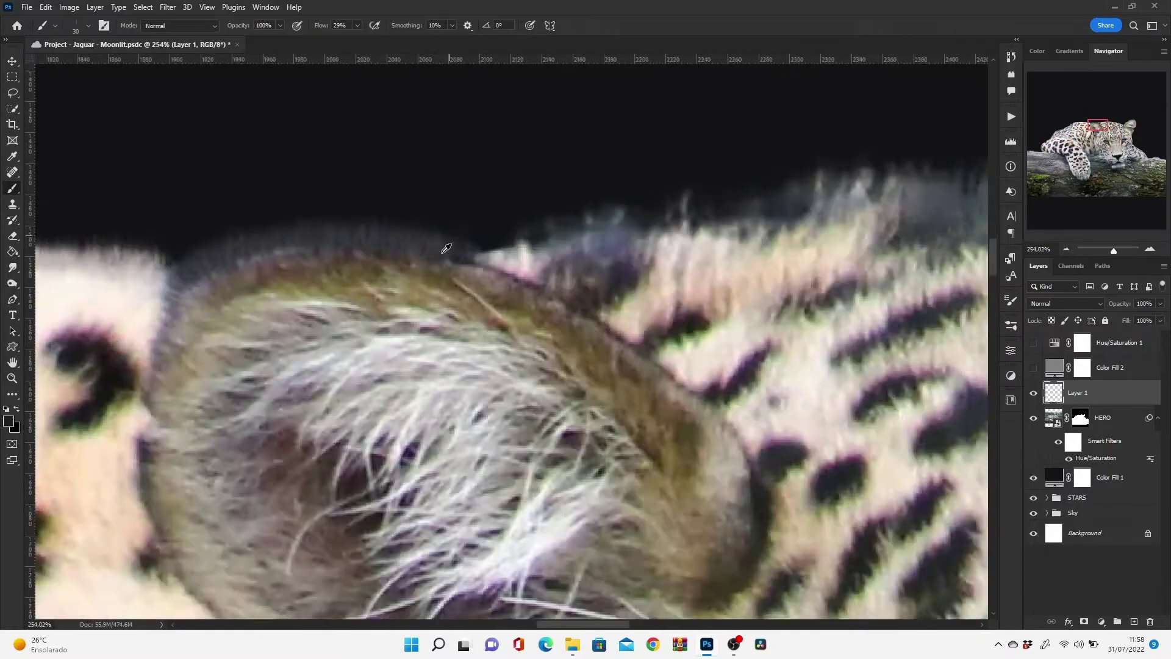
scroll(409, 247, right, 3)
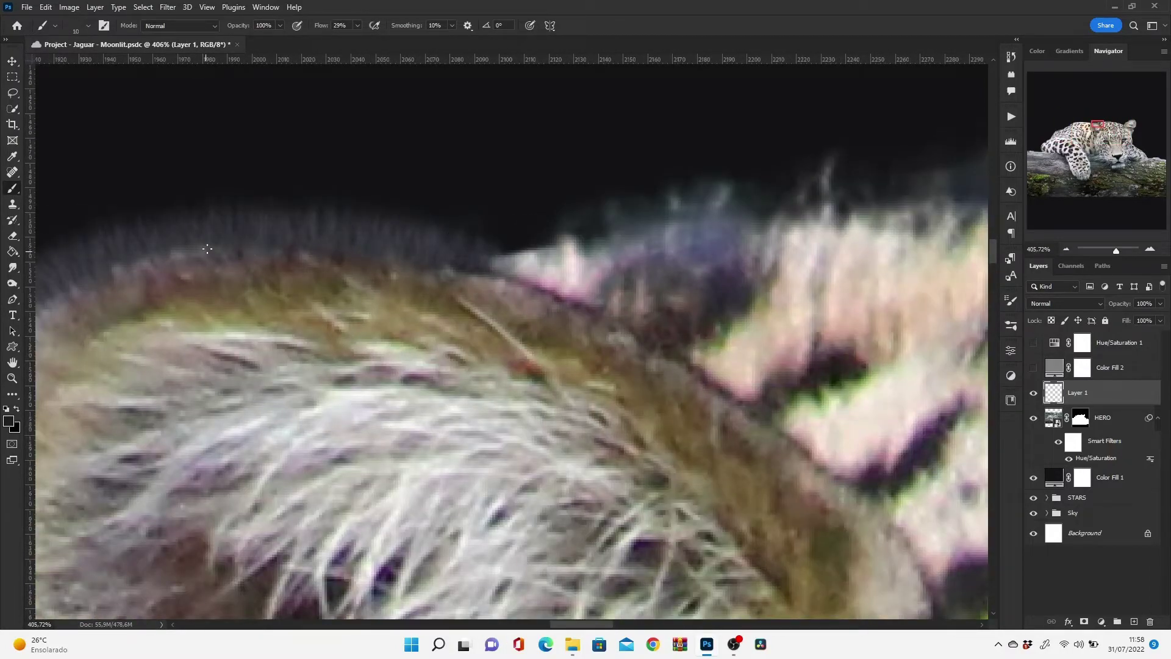
scroll(459, 208, left, 5)
scroll(459, 209, down, 1)
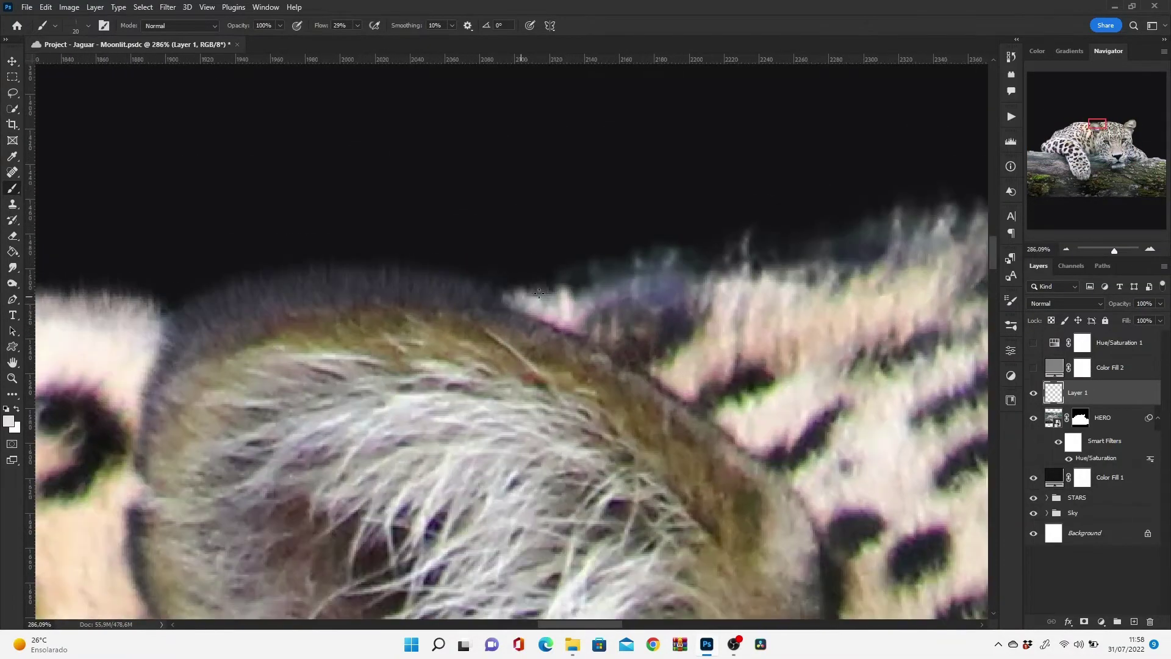
drag(547, 278, 510, 260)
key(e)
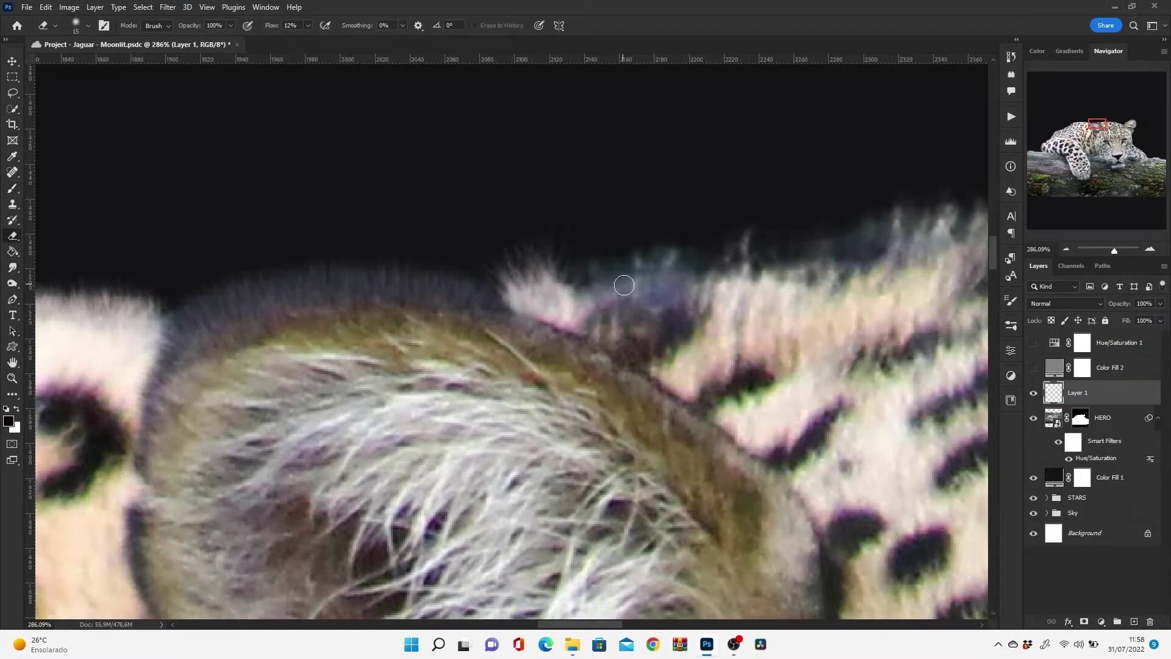
key(b)
drag(596, 296, 589, 244)
drag(653, 289, 646, 238)
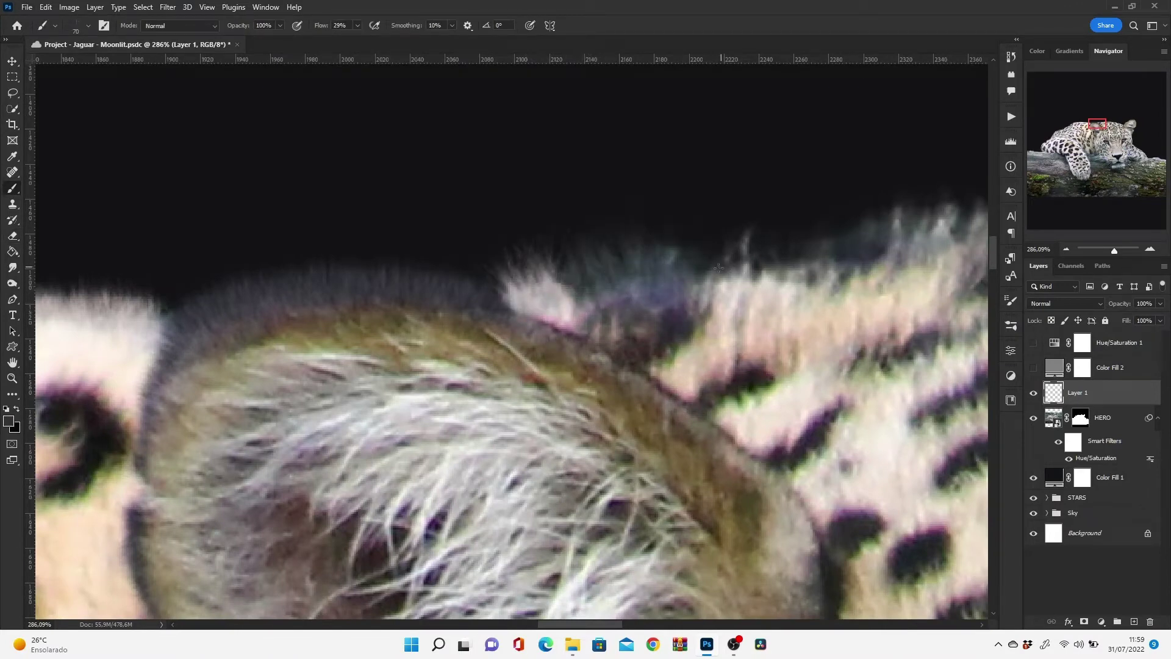
alt+click(763, 287)
mouse_move(757, 305)
mouse_down()
mouse_move(754, 271)
mouse_move(671, 230)
mouse_up()
drag(793, 281, 775, 238)
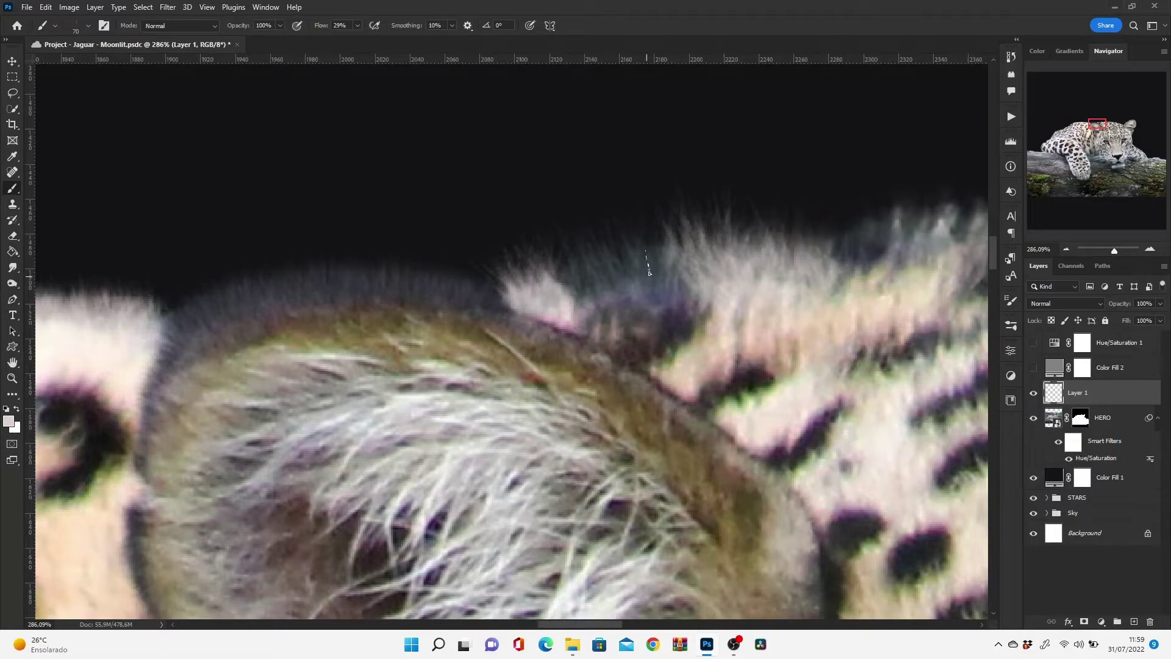
- Extend wispy fur from the mane into the dark sky and along the edge near the ear
alt+scroll(712, 278, up, 2)
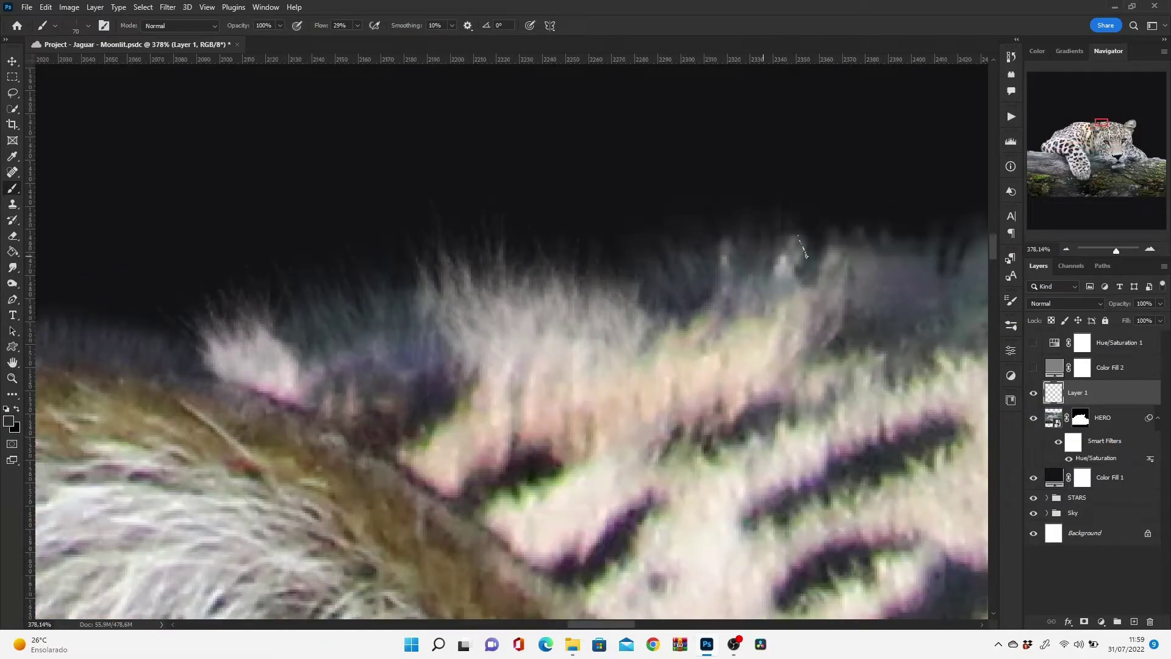
scroll(651, 283, right, 5)
alt+scroll(675, 333, down, 4)
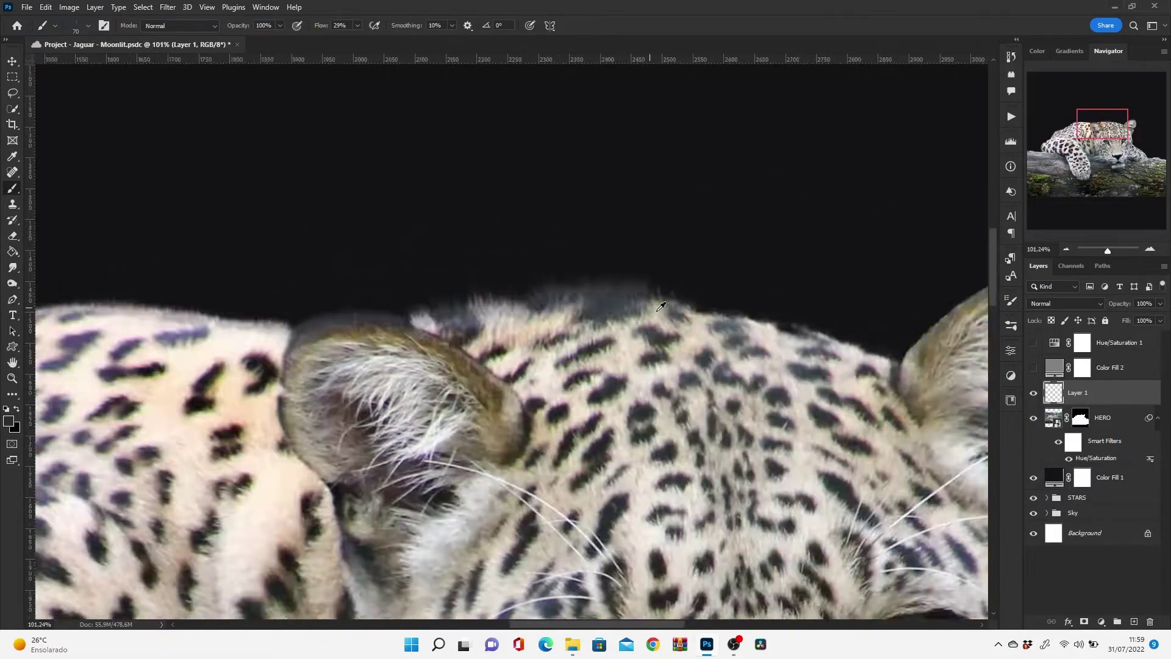
alt+scroll(688, 444, up, 3)
drag(595, 308, 583, 260)
drag(653, 336, 622, 271)
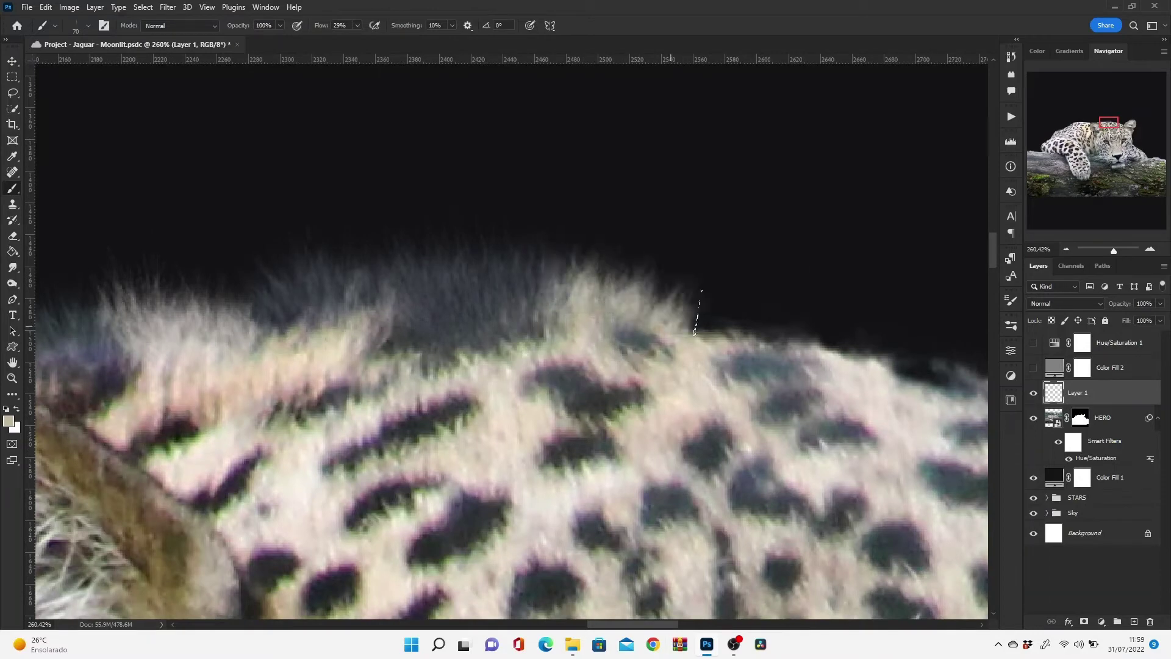
drag(768, 363, 733, 286)
drag(738, 338, 671, 272)
drag(833, 348, 793, 302)
mouse_move(866, 373)
mouse_down()
mouse_move(823, 308)
mouse_move(600, 272)
mouse_up()
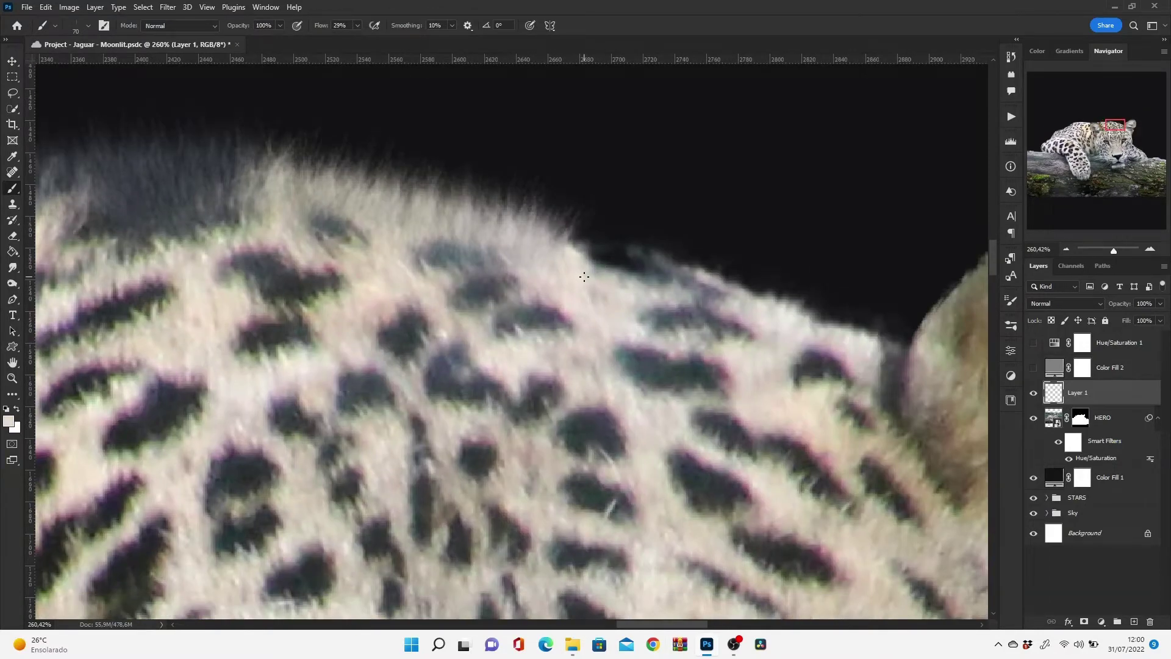
alt+scroll(584, 277, down, 3)
alt+scroll(209, 205, up, 3)
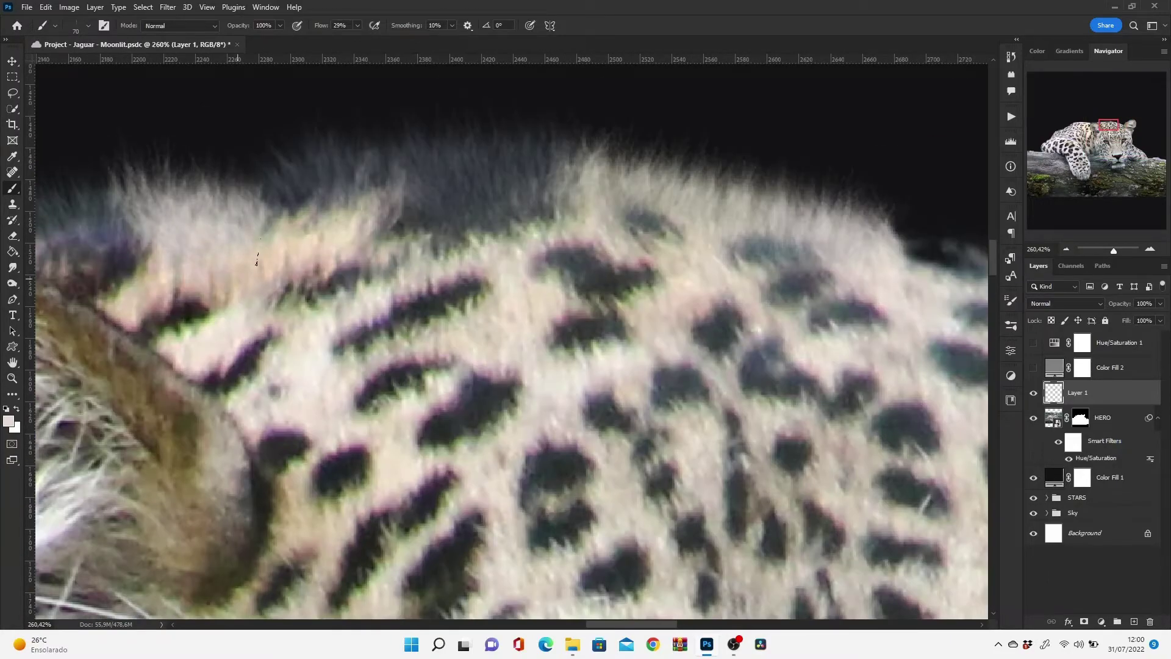
drag(263, 244, 330, 180)
drag(366, 232, 342, 170)
drag(146, 317, 98, 256)
- Paint dark strokes and a light fur tuft along the edge toward the ear
drag(183, 330, 122, 256)
alt+scroll(418, 233, down, 3)
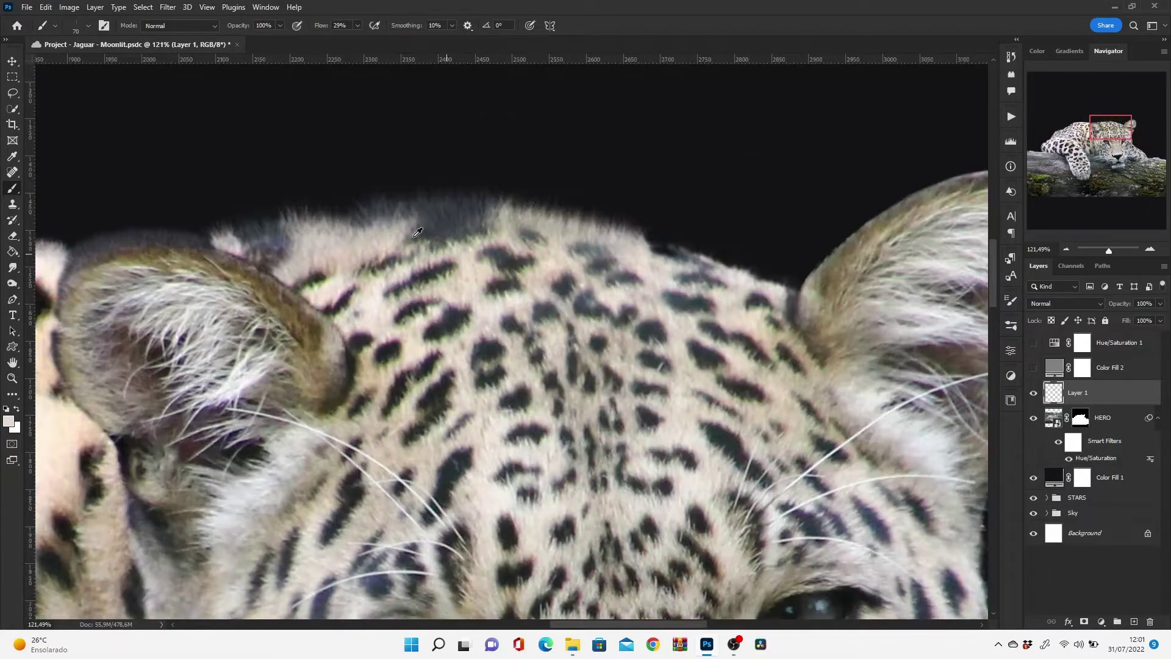
alt+scroll(671, 269, up, 3)
key(x)
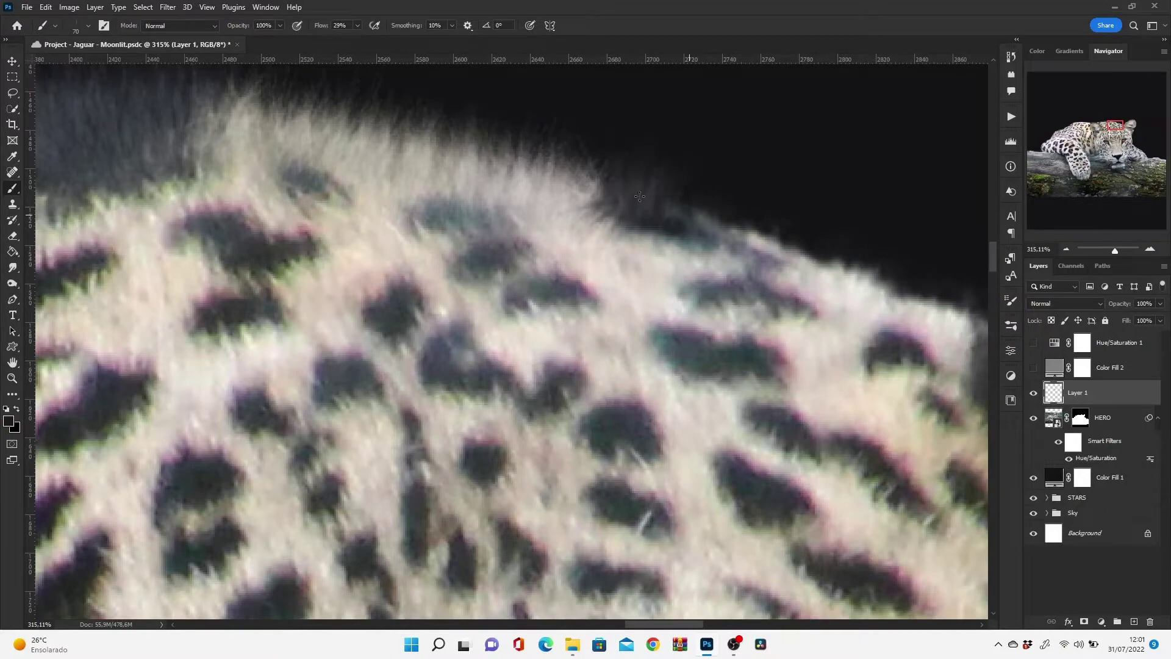
drag(772, 241, 591, 202)
alt+scroll(672, 244, down, 3)
key(x)
alt+scroll(732, 256, up, 3)
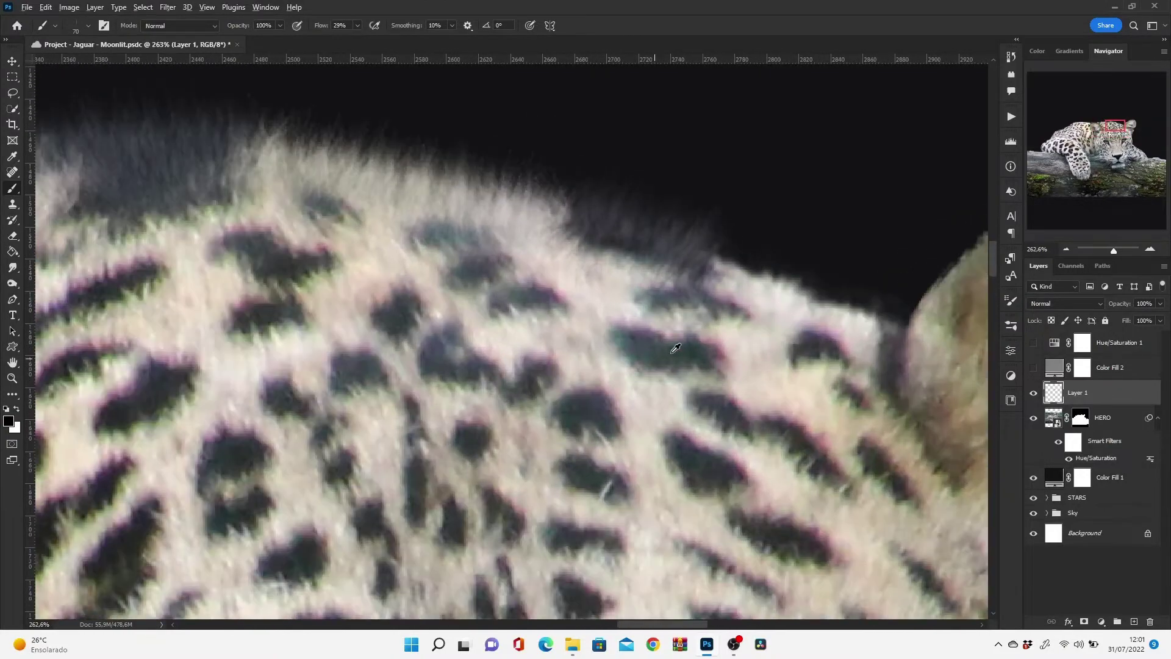
mouse_move(756, 226)
mouse_down()
mouse_move(743, 264)
mouse_move(879, 308)
mouse_up()
drag(744, 244, 842, 292)
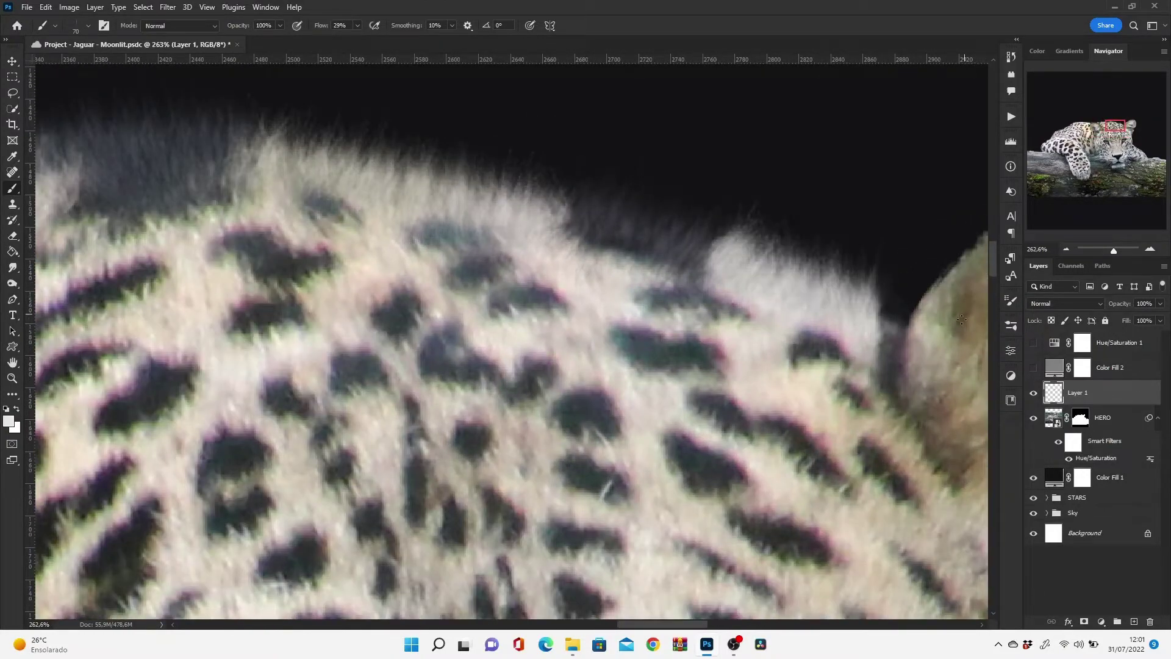
key(x)
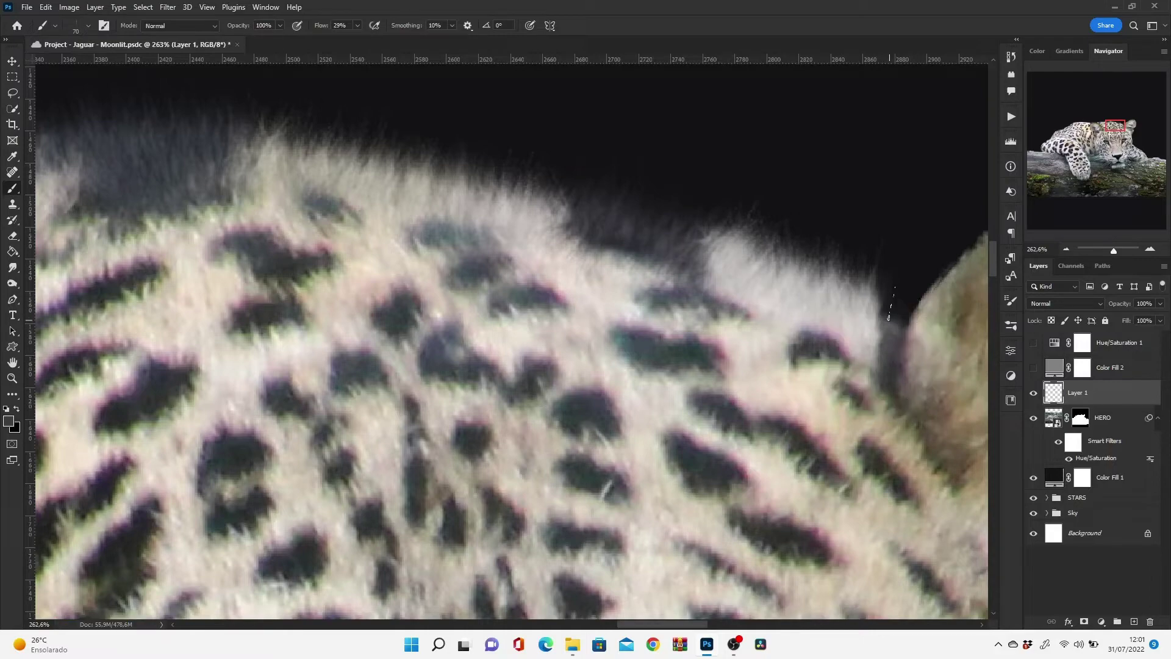
key(e)
- Brush soft fur along the right ear's outer, top and right edges, covering the notch below
drag(752, 306, 321, 374)
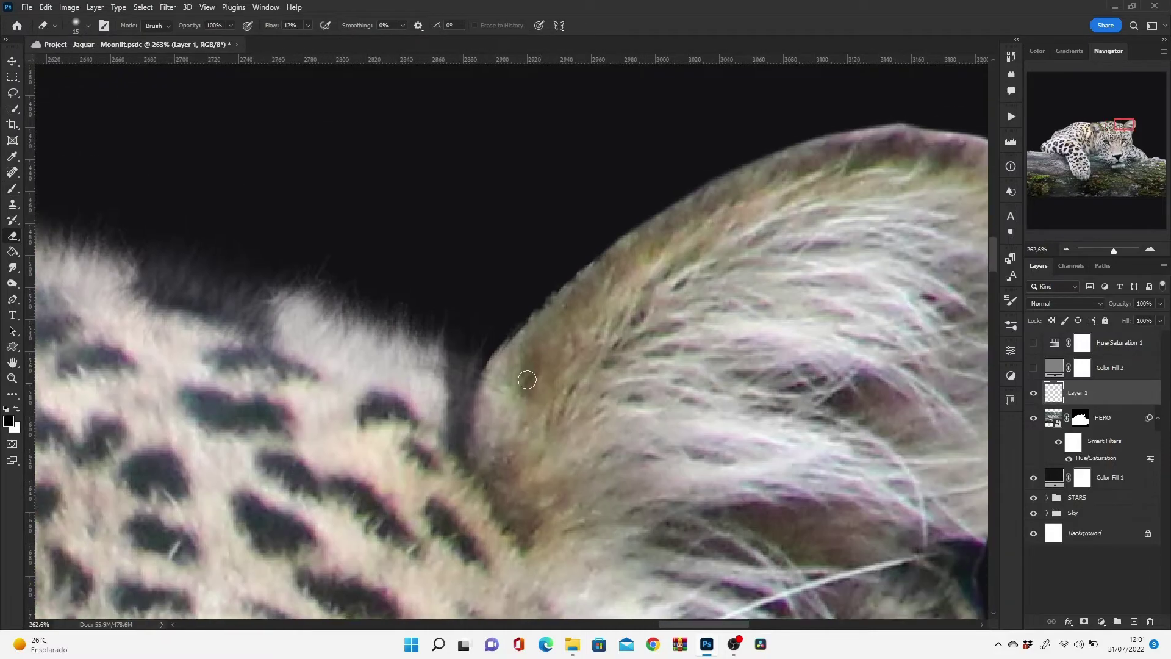
key(b)
mouse_move(490, 360)
mouse_down()
mouse_move(668, 195)
mouse_move(893, 122)
mouse_up()
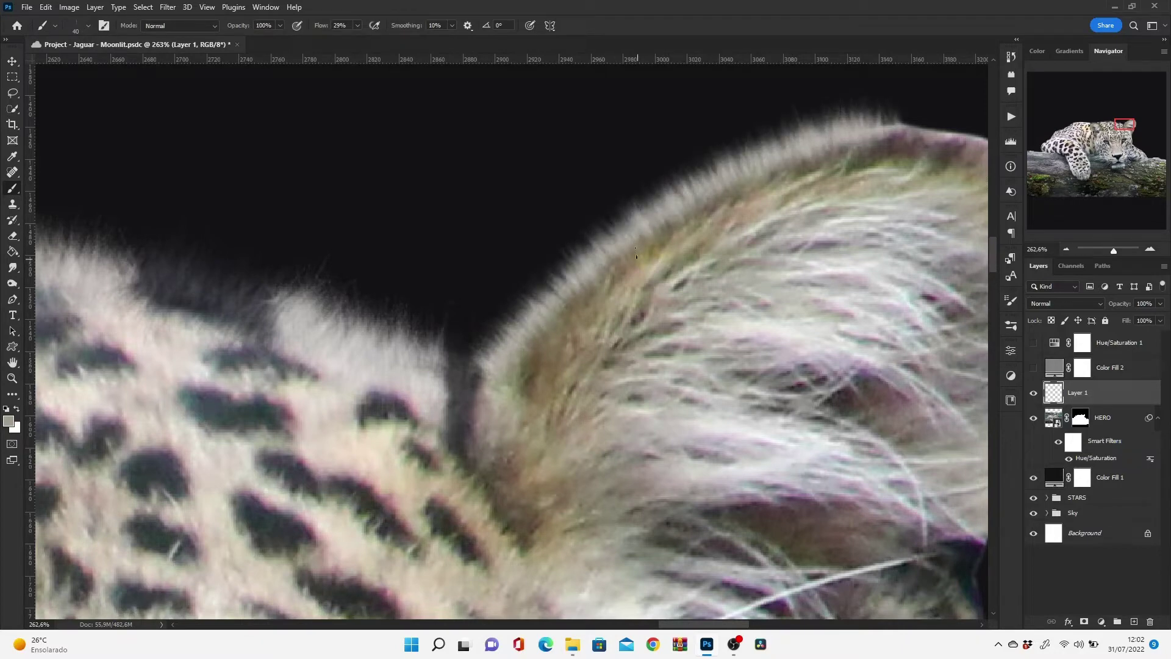
drag(636, 252, 382, 274)
drag(616, 183, 732, 179)
mouse_move(797, 514)
mouse_down()
mouse_move(833, 351)
mouse_move(797, 226)
mouse_up()
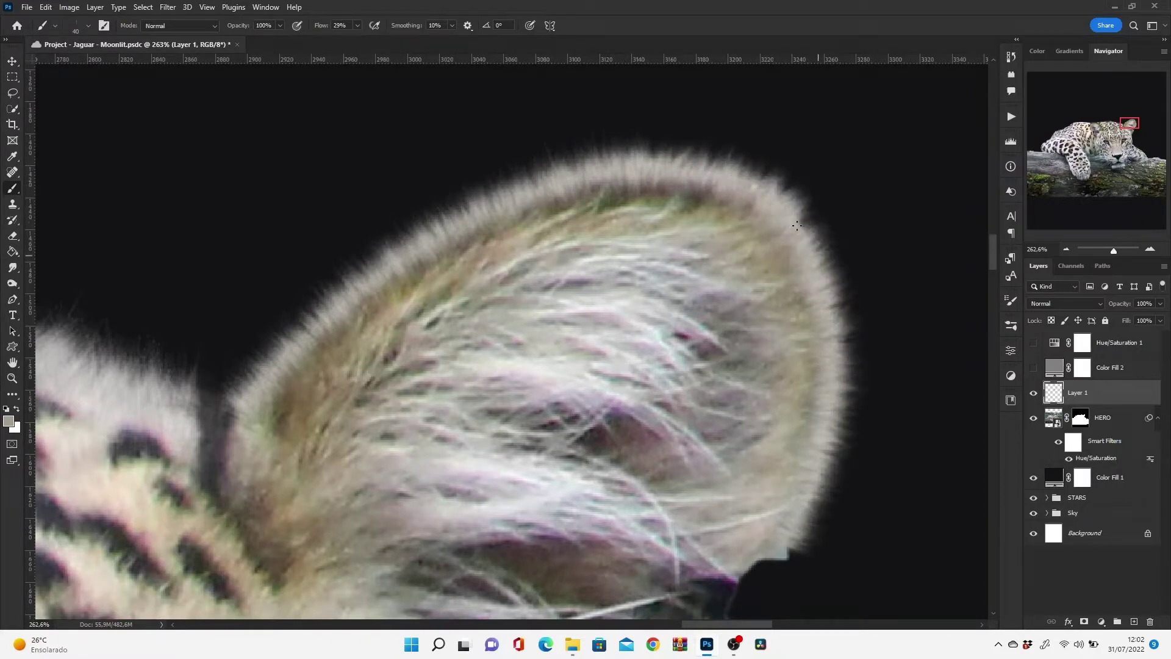
drag(794, 545, 784, 560)
scroll(825, 336, down, 5)
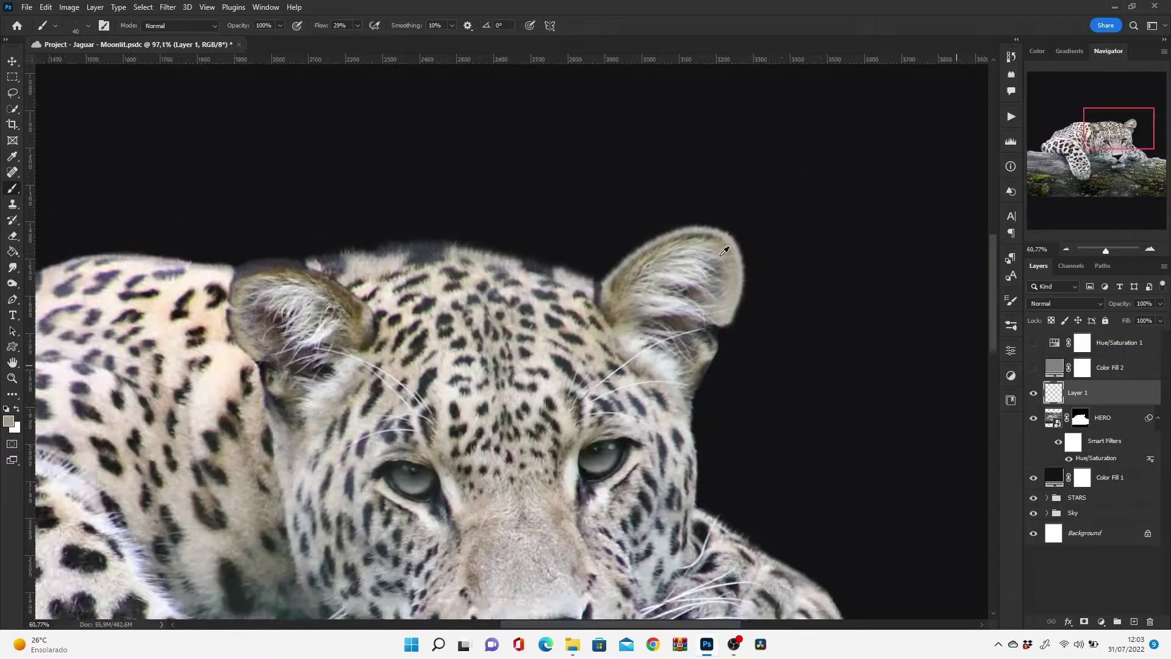
scroll(672, 397, up, 5)
- Brush fur on the cheek edge and darken the light edge right of the nose
drag(641, 470, 666, 425)
alt+click(665, 367)
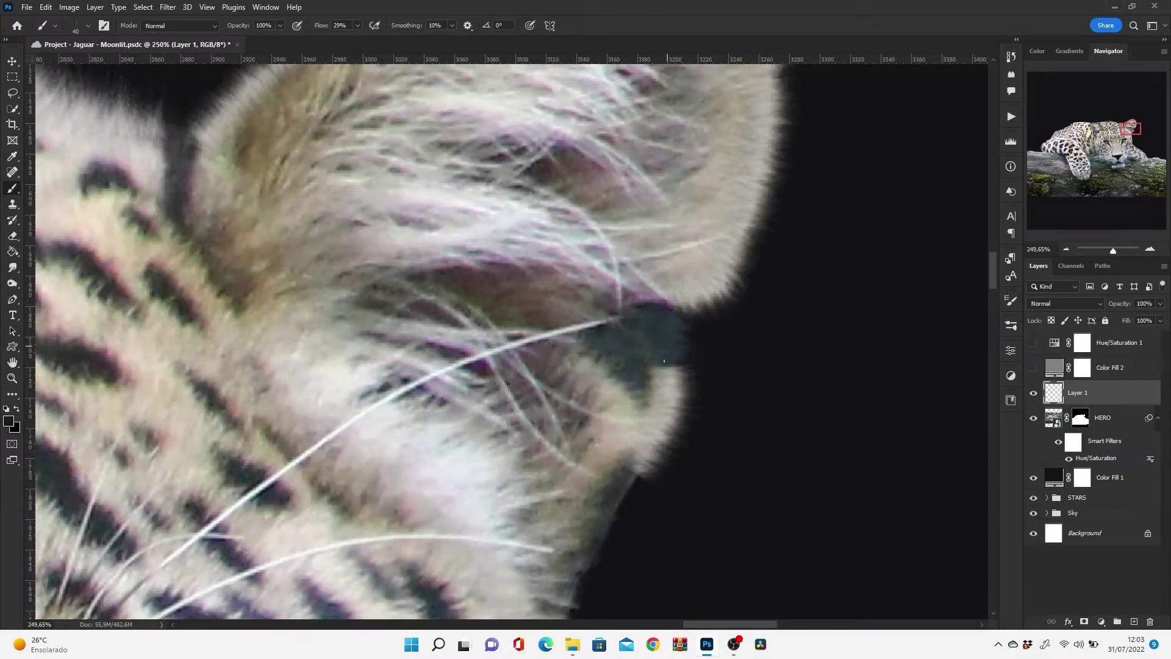
drag(684, 312, 691, 354)
scroll(627, 255, down, 1)
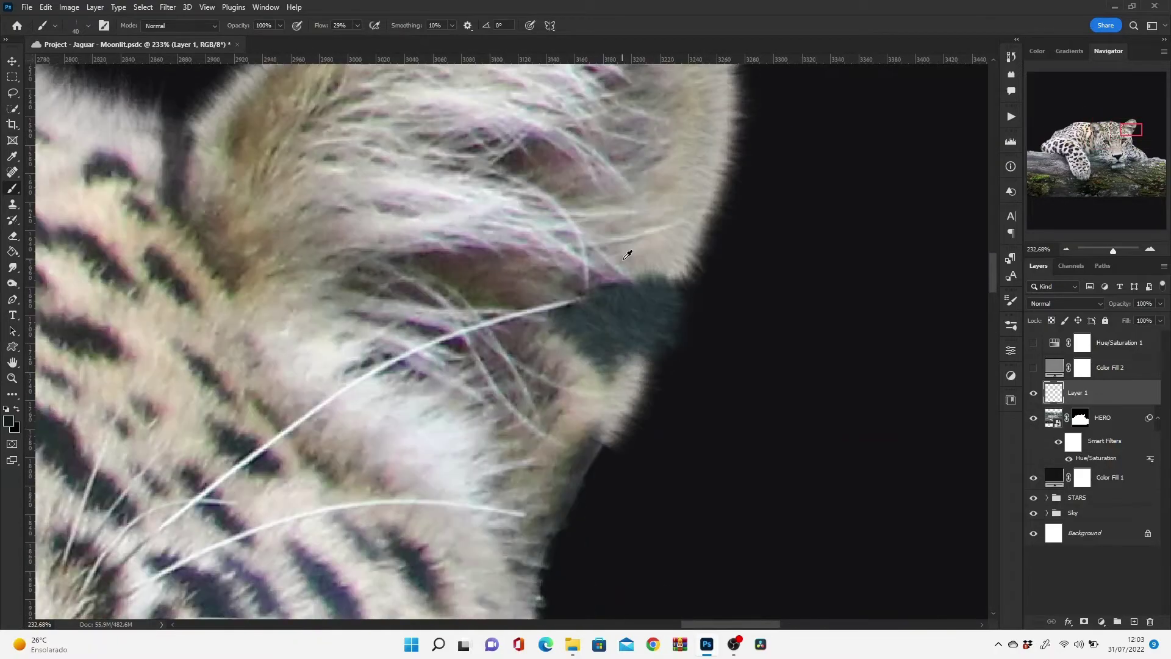
alt+click(601, 400)
mouse_move(594, 427)
mouse_down()
mouse_move(537, 586)
mouse_move(530, 311)
mouse_move(509, 260)
mouse_up()
- With a slightly larger brush, paint light fur along the face's right edge down to the log
key(bracketright)
drag(506, 119, 516, 311)
drag(525, 512, 507, 406)
drag(519, 293, 512, 427)
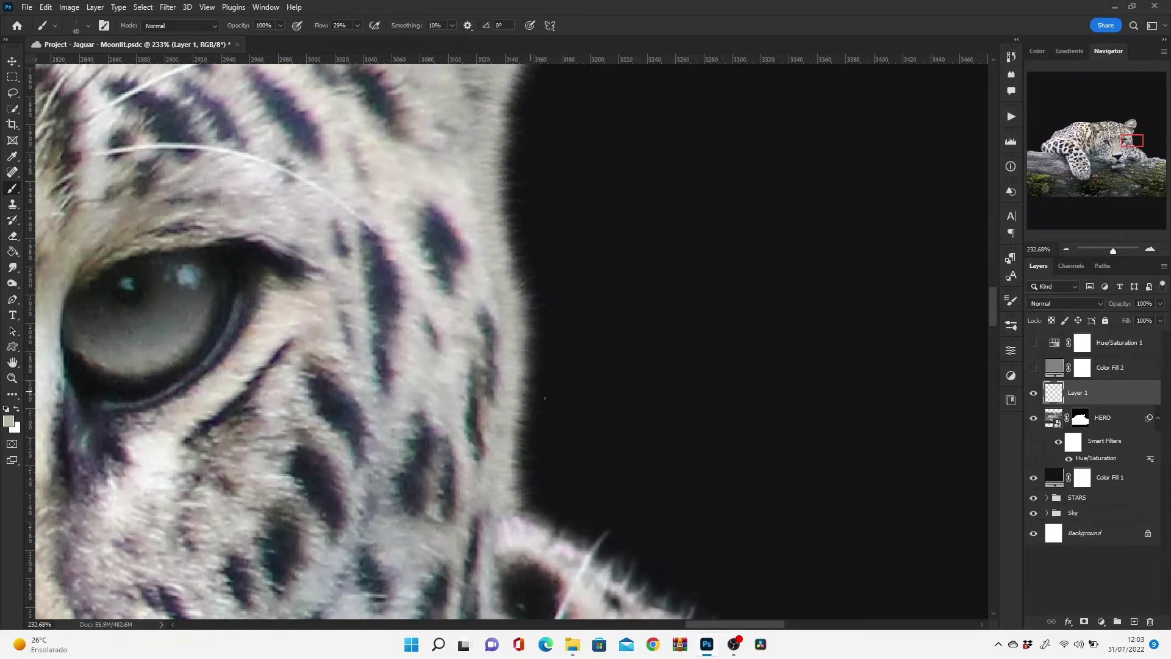
drag(524, 360, 515, 479)
mouse_move(545, 523)
mouse_down()
mouse_move(451, 366)
mouse_move(622, 491)
mouse_move(427, 204)
mouse_move(677, 335)
mouse_move(531, 244)
mouse_up()
mouse_move(743, 415)
mouse_down()
mouse_move(659, 302)
mouse_move(265, 58)
mouse_up()
drag(521, 373, 372, 183)
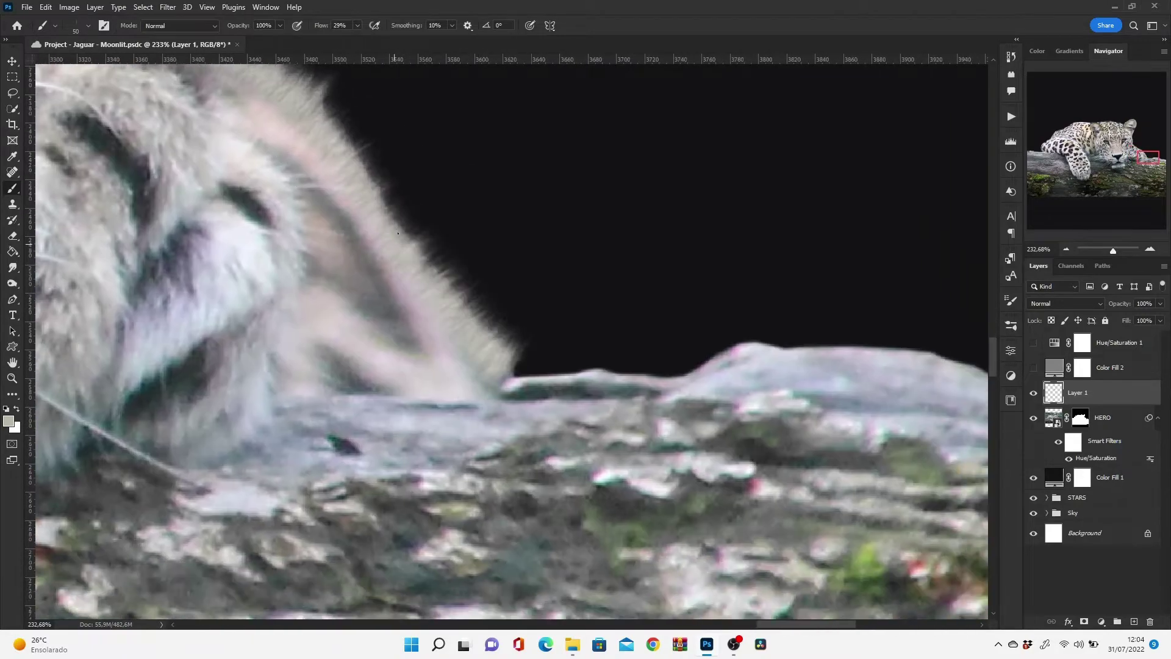
mouse_move(470, 299)
mouse_down()
mouse_move(349, 133)
mouse_move(512, 354)
mouse_up()
scroll(525, 354, down, 5)
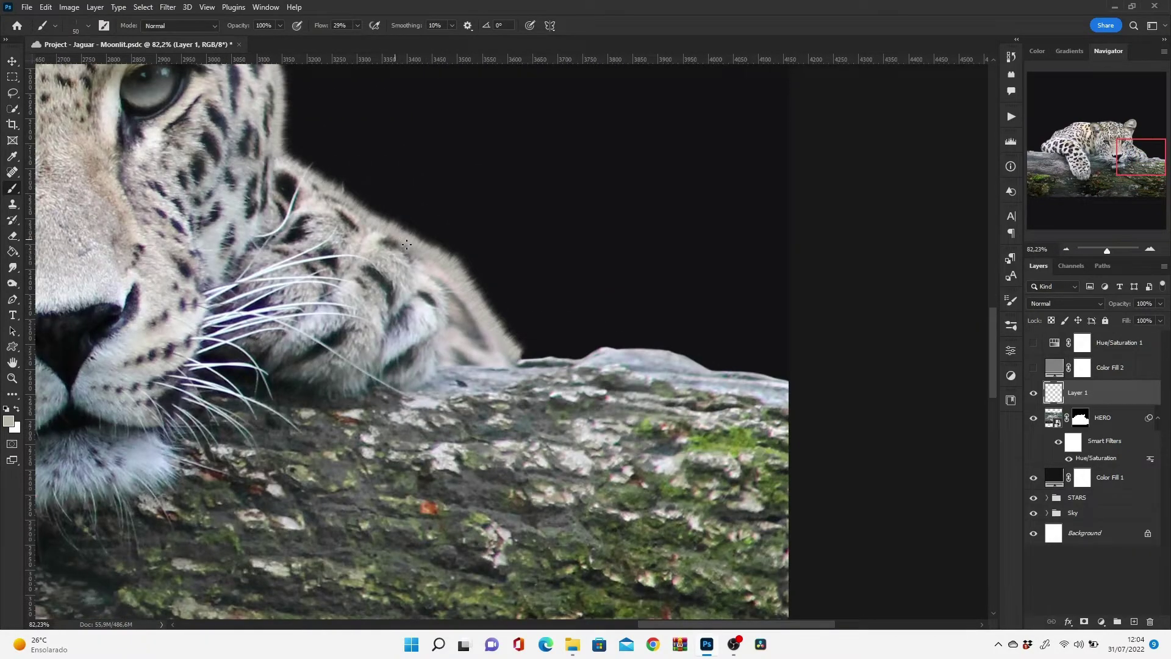
scroll(407, 245, up, 5)
scroll(460, 175, down, 3)
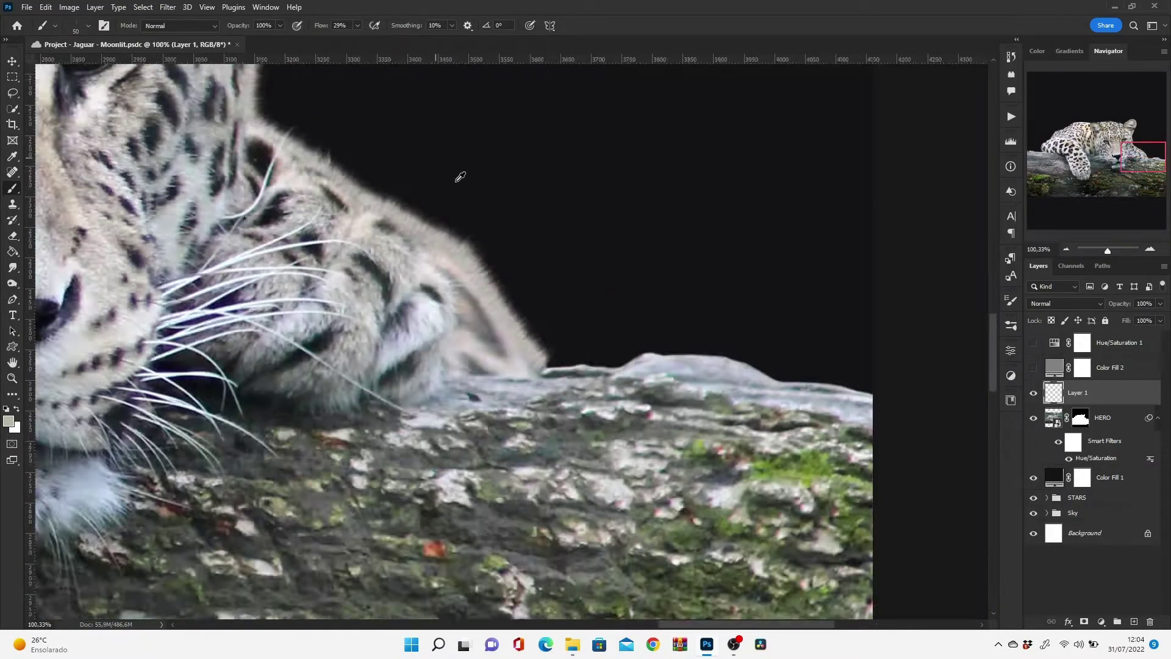
scroll(460, 175, down, 4)
- Add Layer 2 and paint the ear base and upper ear edge with a sampled fur tone
click(1134, 621)
right_click(585, 185)
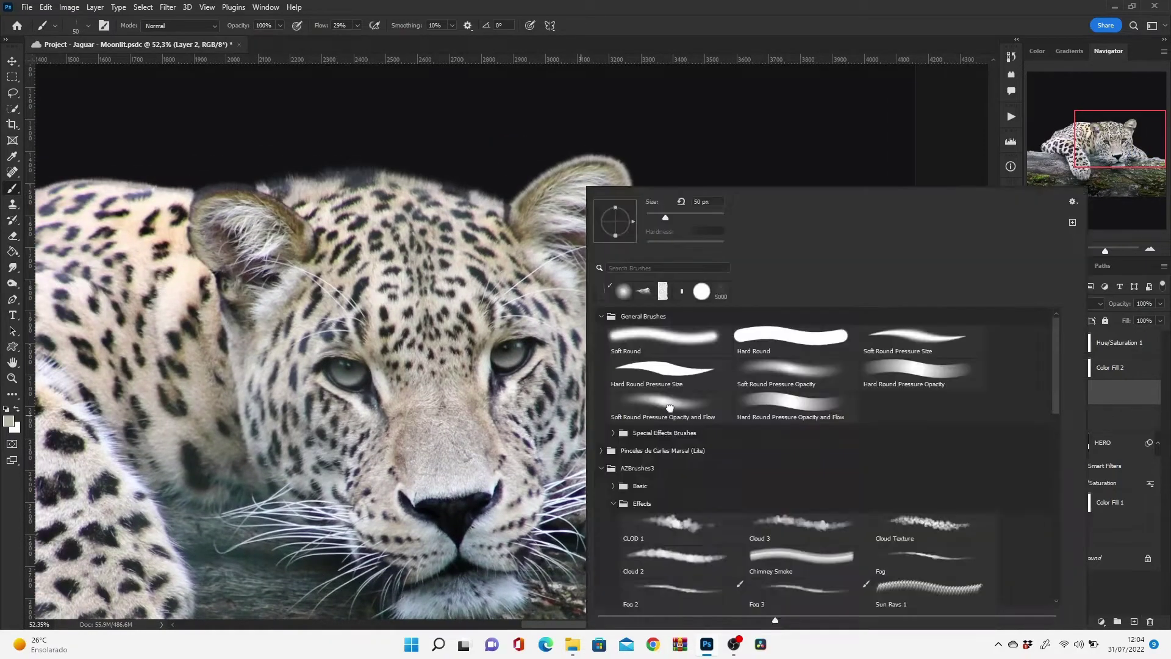
key(Escape)
scroll(547, 323, up, 5)
drag(578, 417, 552, 366)
alt+click(335, 262)
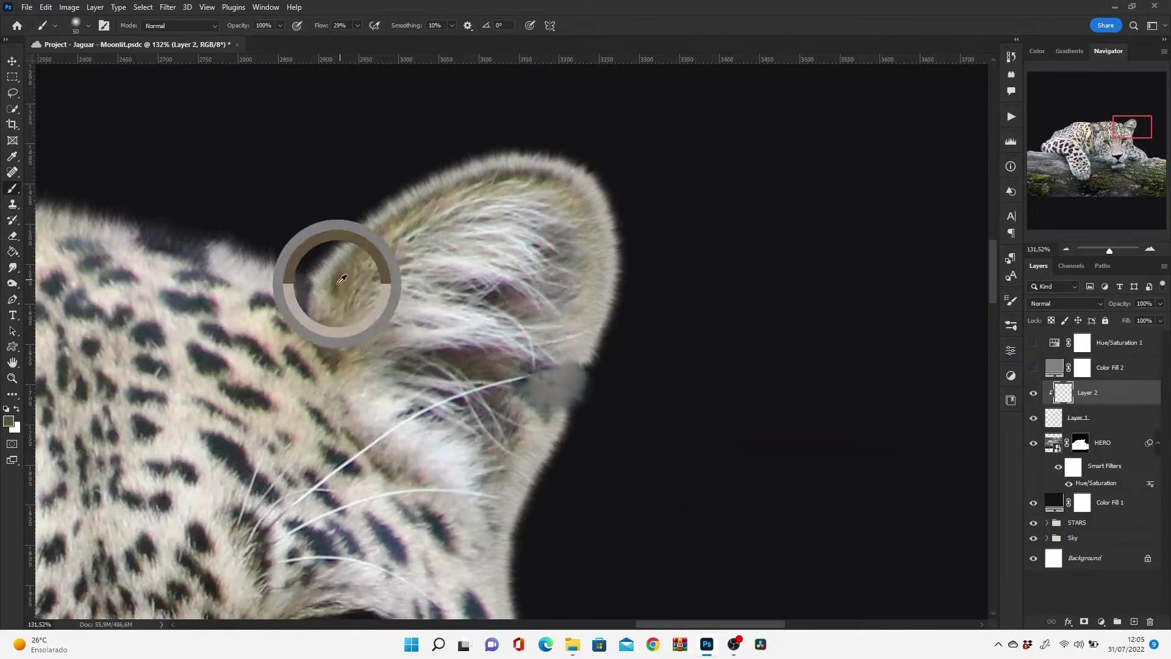
drag(334, 262, 522, 171)
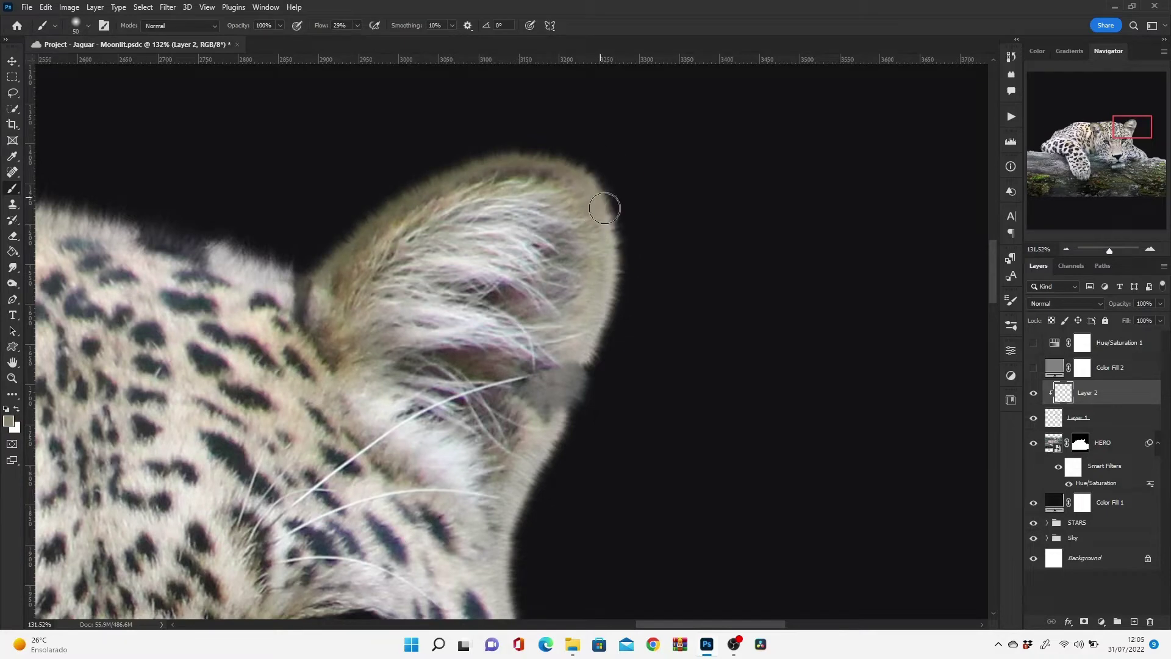
- Sample fur colours at the head top and along the back while panning around the jaguar
scroll(610, 244, left, 5)
scroll(417, 253, left, 6)
scroll(417, 254, up, 3)
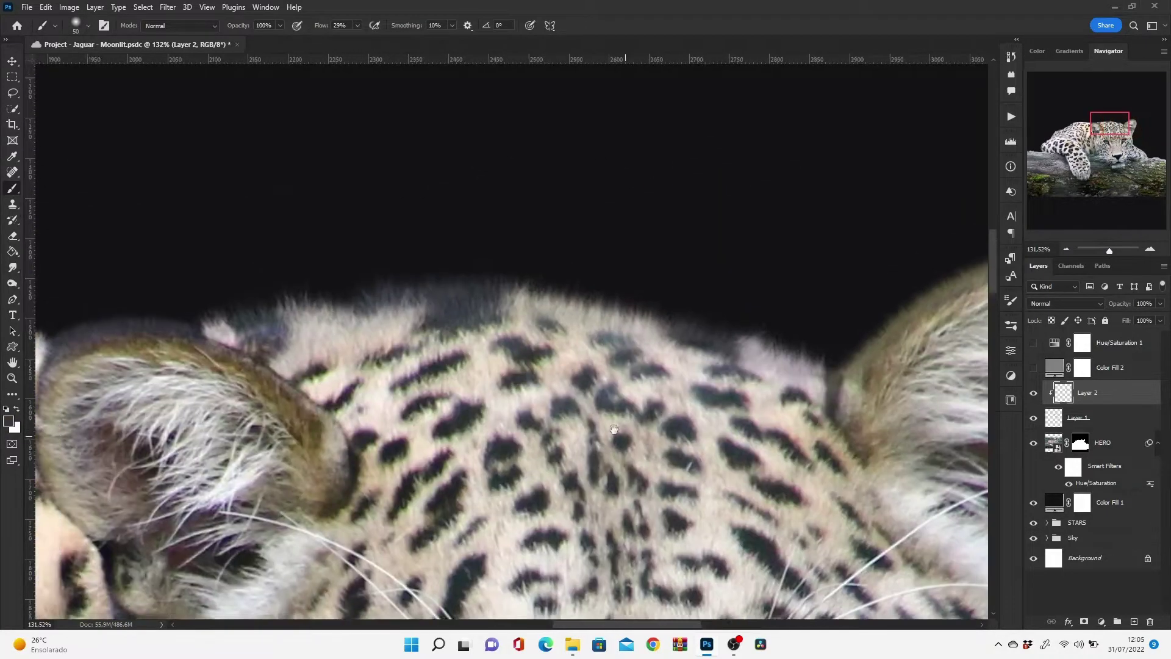
alt+click(268, 356)
scroll(342, 275, left, 7)
scroll(341, 275, down, 2)
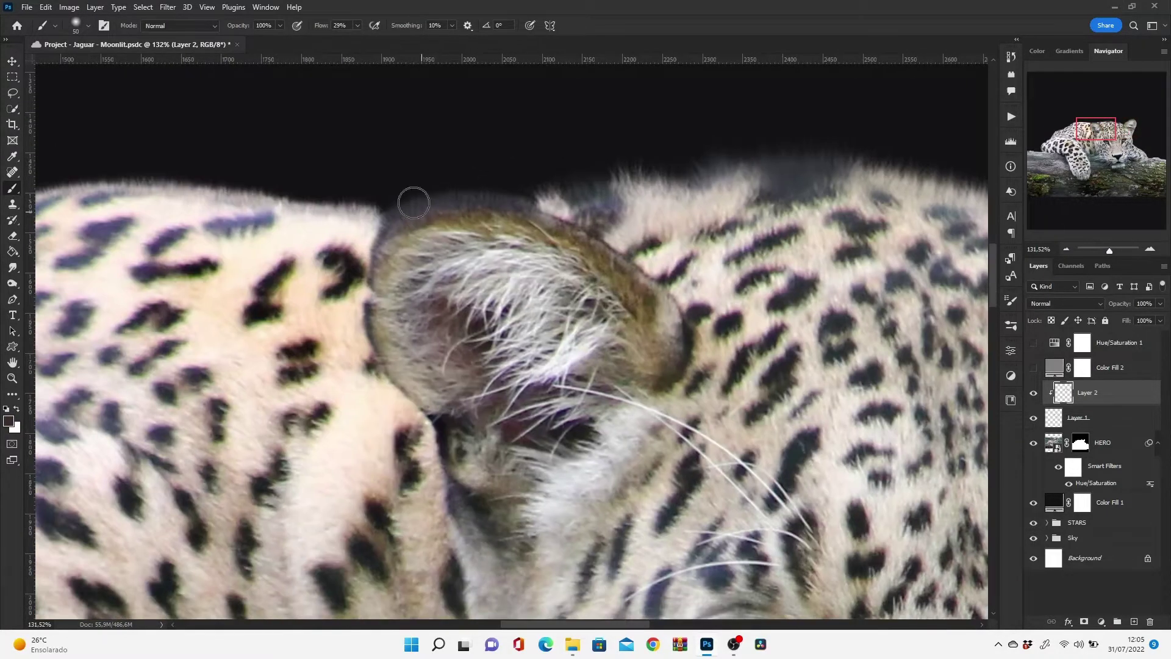
scroll(537, 244, left, 5)
scroll(536, 244, up, 1)
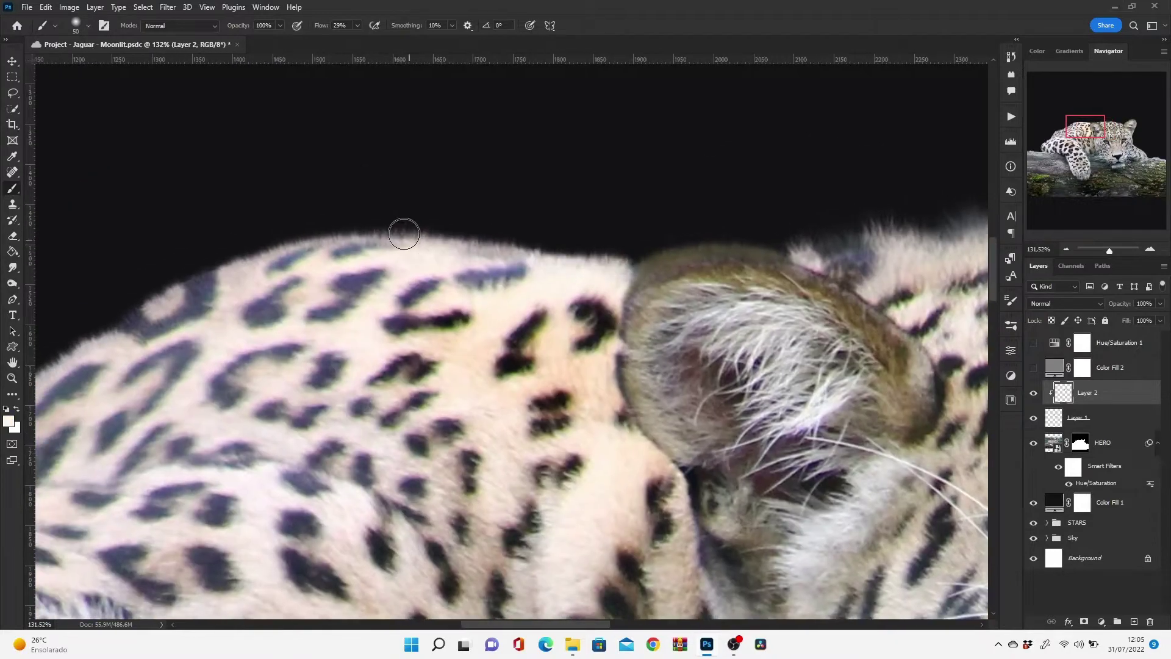
alt+click(346, 261)
scroll(427, 170, left, 4)
scroll(427, 170, down, 2)
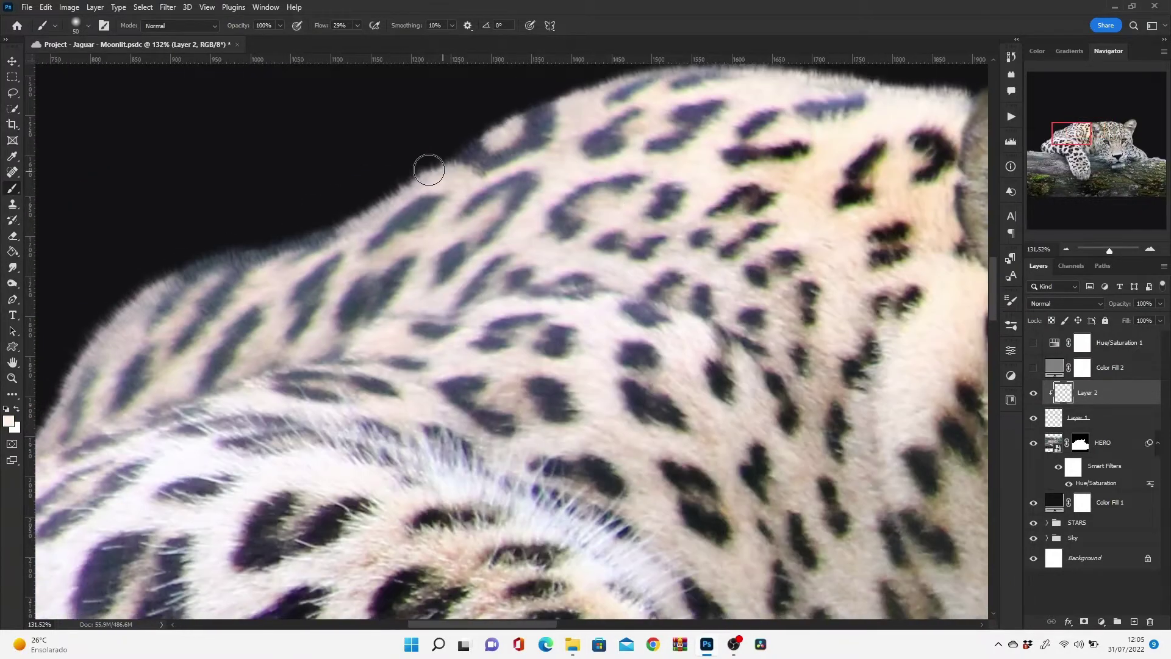
scroll(487, 317, left, 3)
scroll(487, 316, up, 1)
alt+click(405, 379)
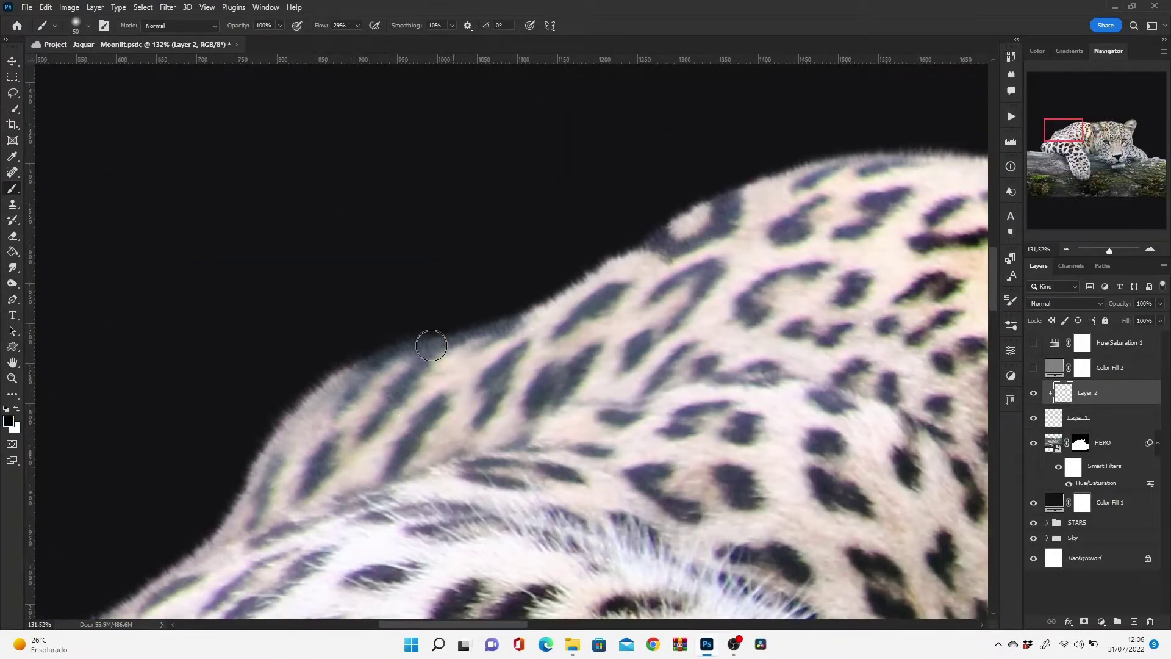
scroll(610, 275, left, 3)
scroll(610, 275, down, 2)
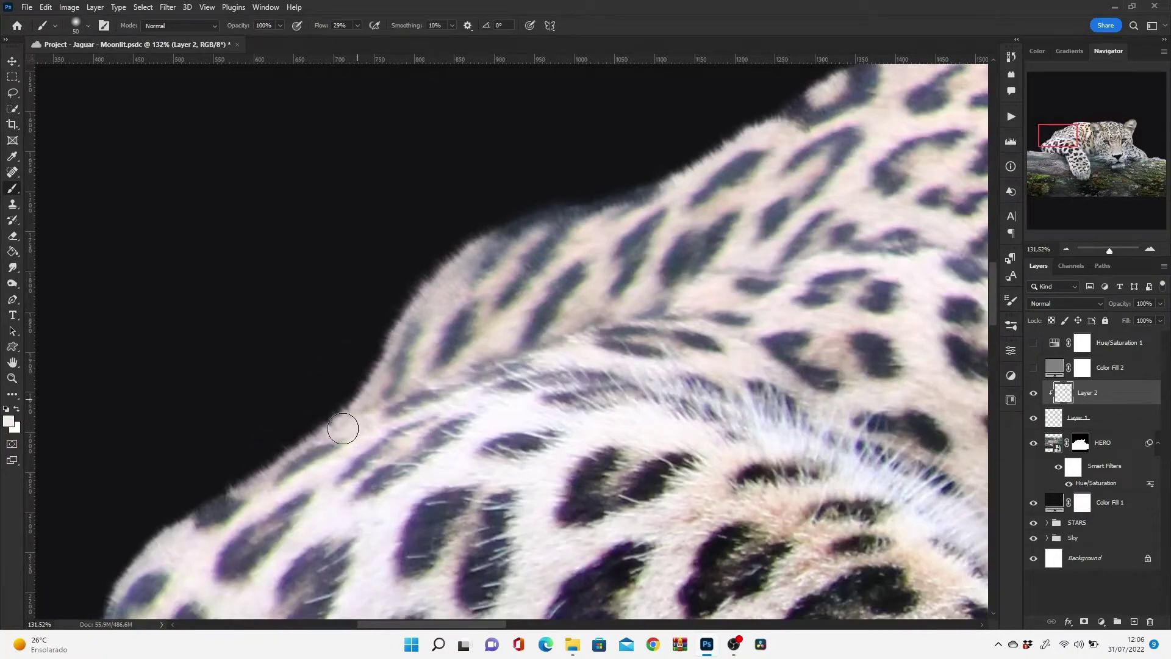
scroll(342, 421, left, 5)
scroll(342, 421, down, 4)
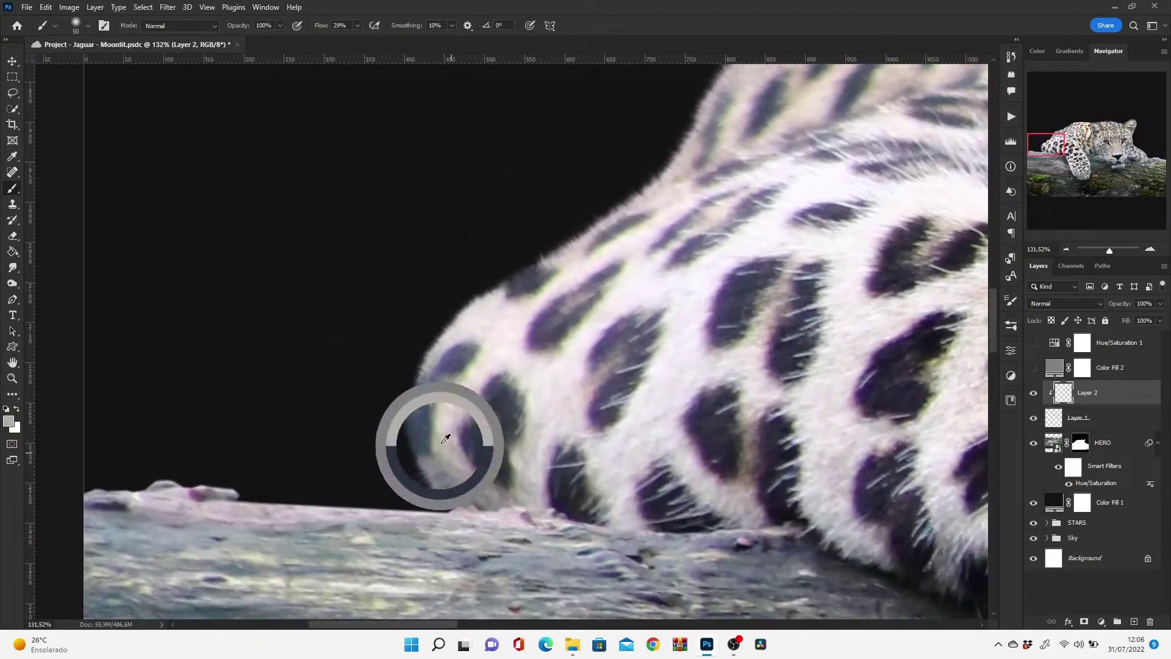
scroll(340, 371, down, 6)
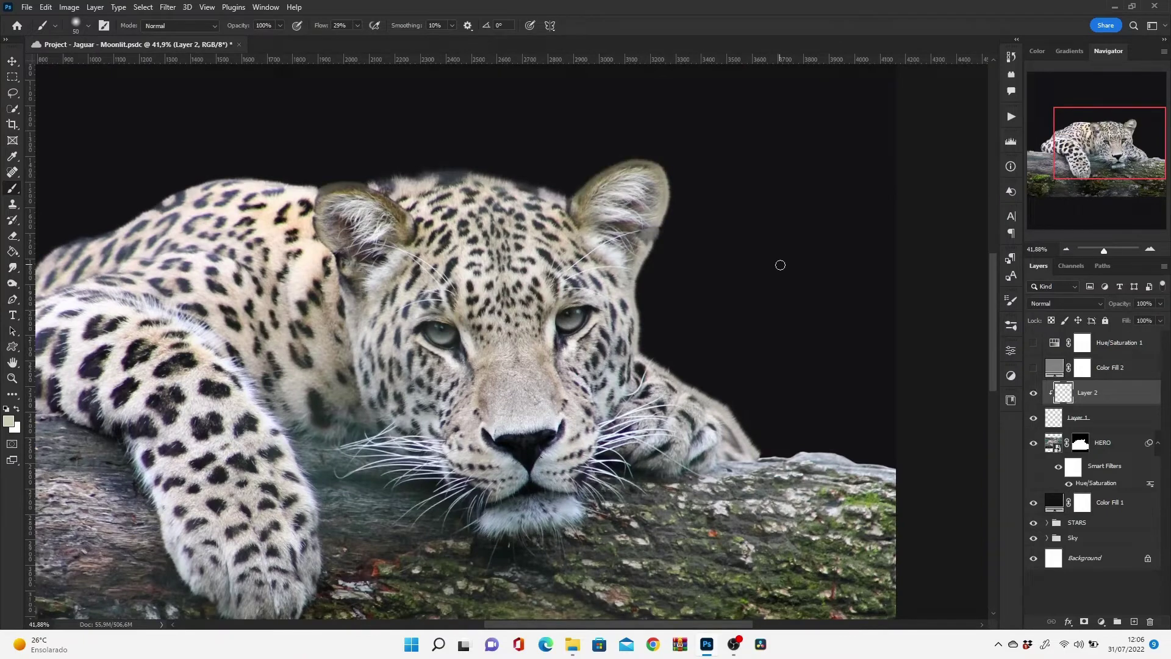
scroll(645, 256, up, 6)
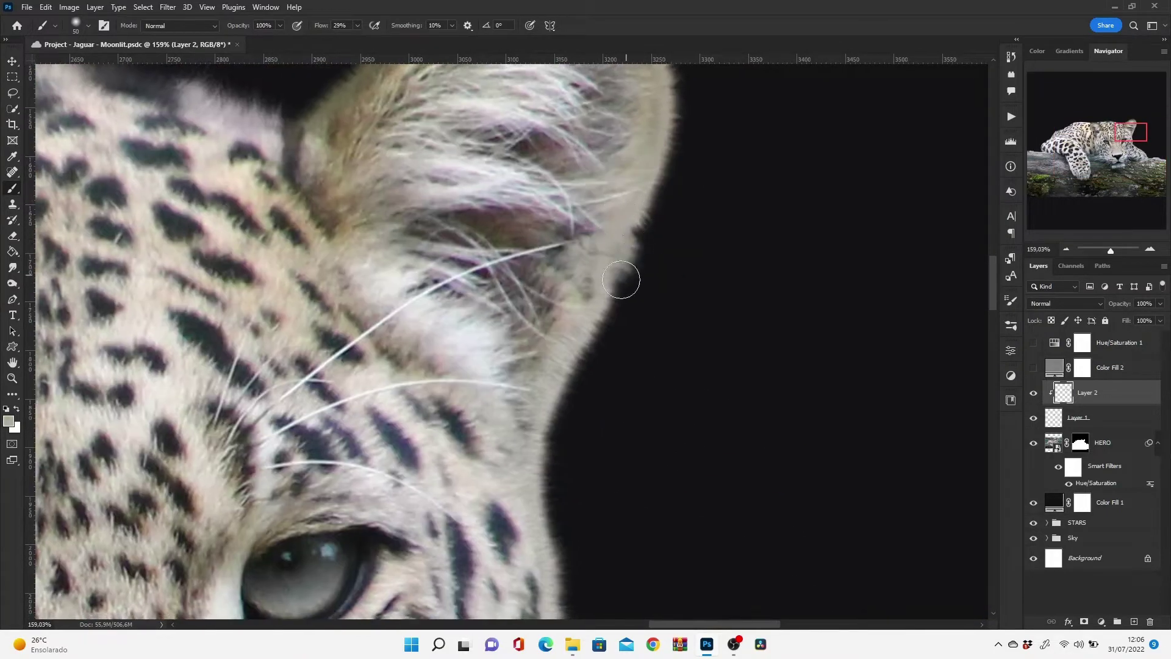
scroll(532, 277, down, 3)
text(COLOR)
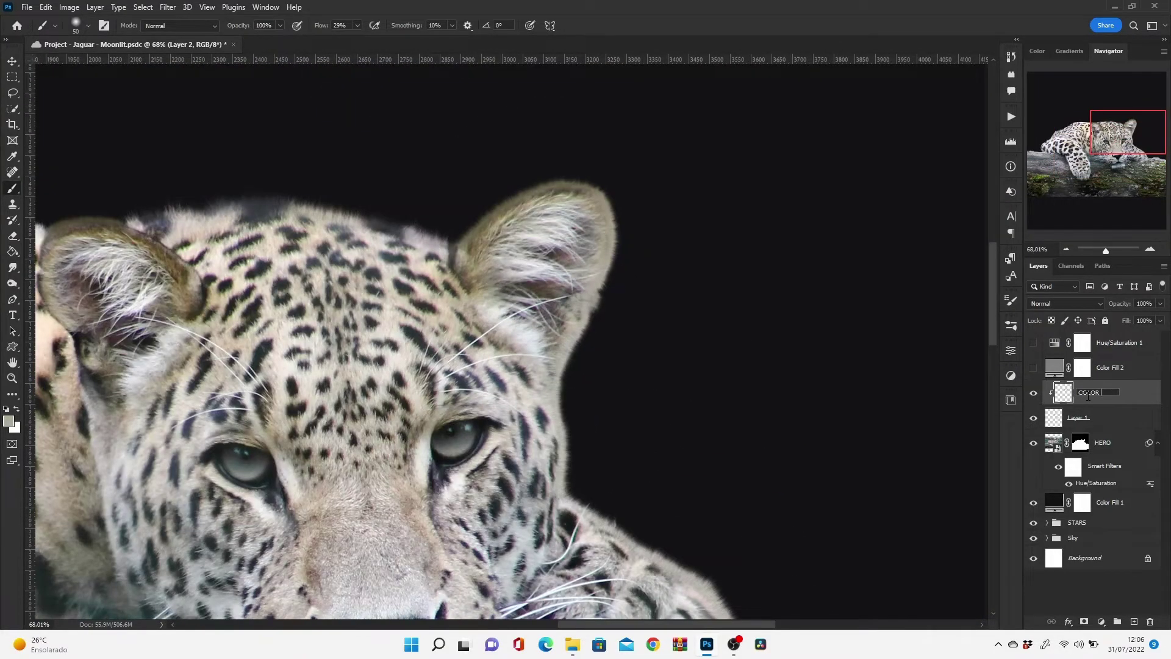
- Name the layer COLOR ADJUST and group the fur layers with HERO using Ctrl+G
text(ADJUST)
double_click(1078, 418)
text(FUR)
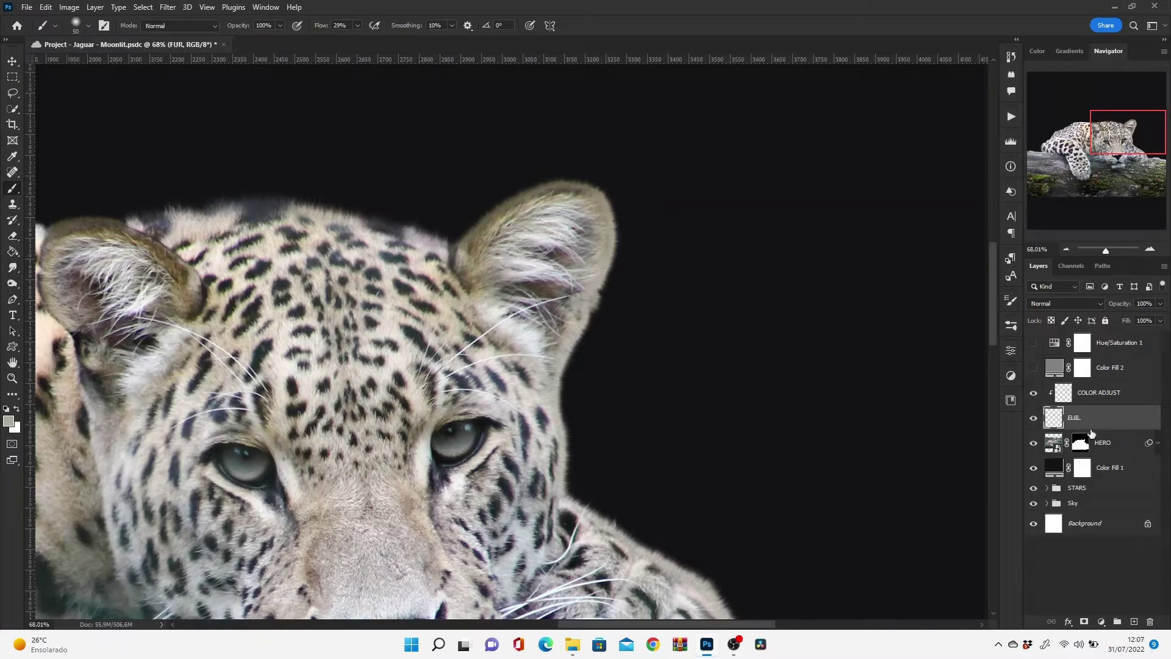
click(1091, 398)
shift+click(1092, 448)
key(ctrl+g)
text(JAGUAR)
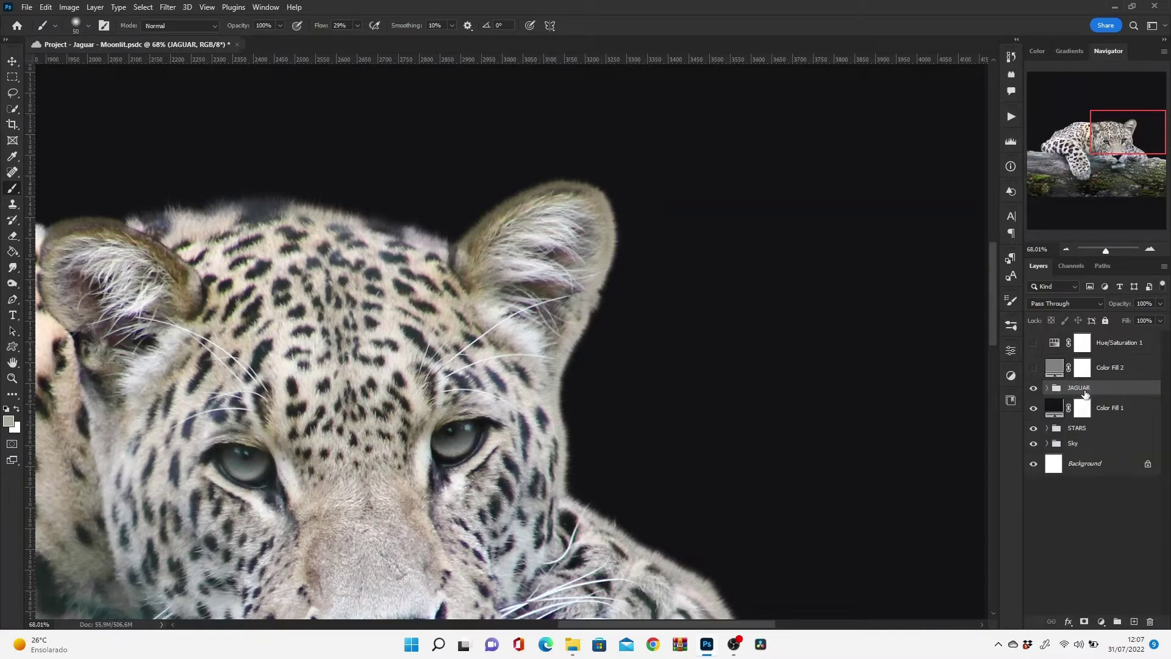
- Hide Color Fill 1 and move it below the Sky group to reveal the night sky
key(ctrl+0)
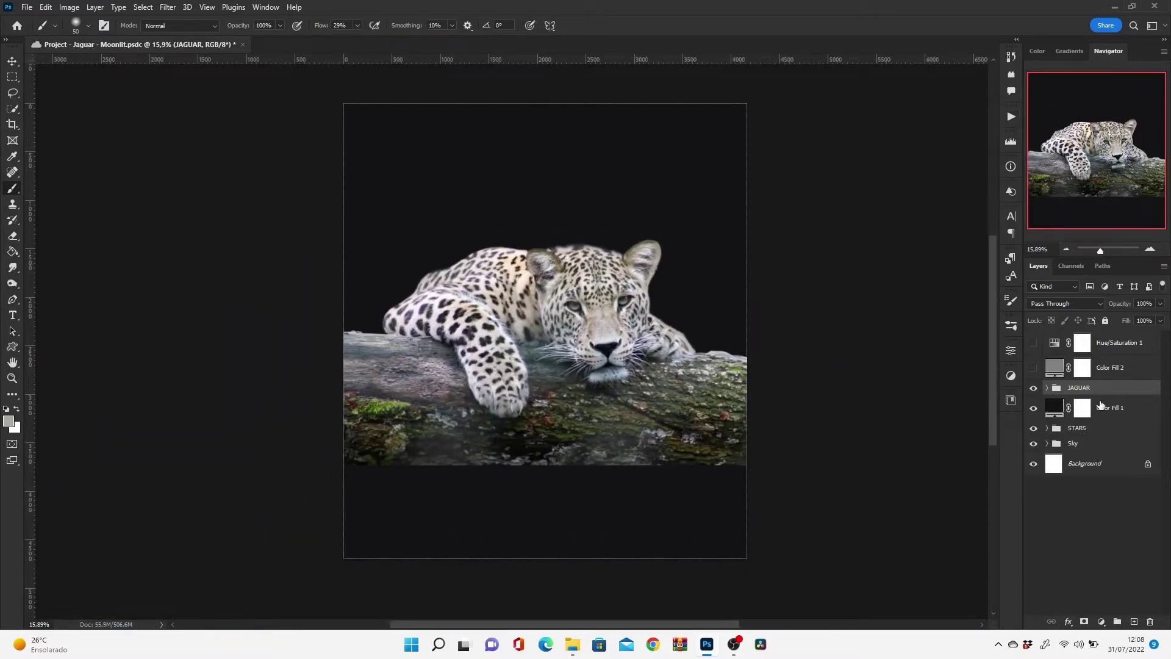
click(1034, 408)
drag(1109, 408, 1110, 448)
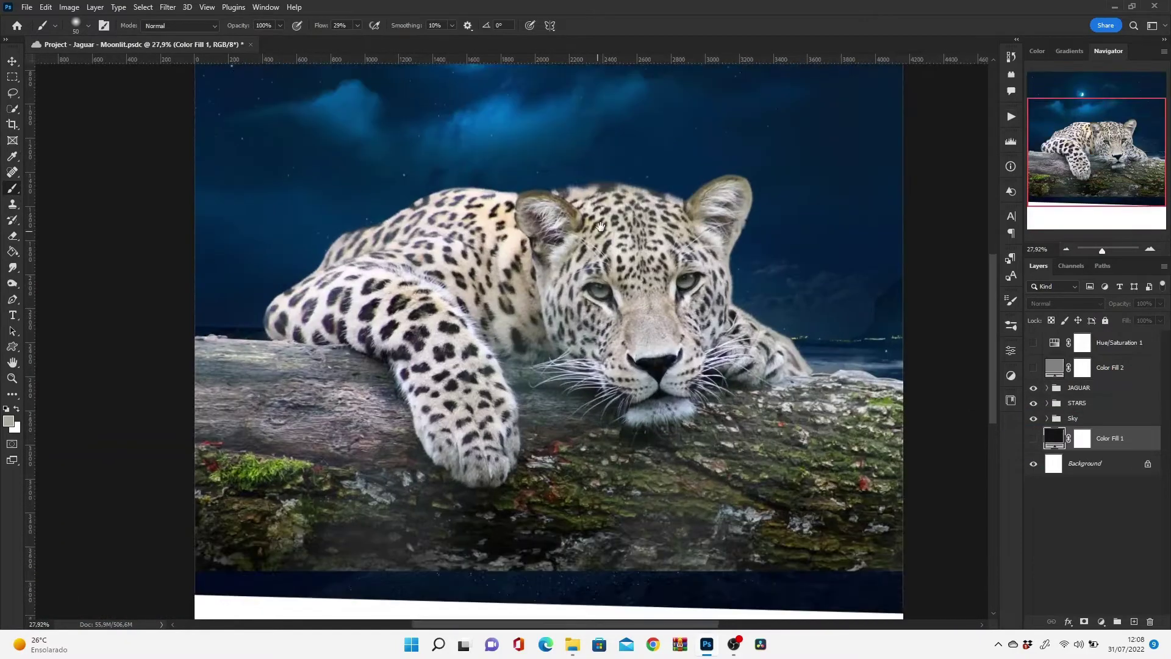
scroll(817, 401, up, 3)
click(1047, 387)
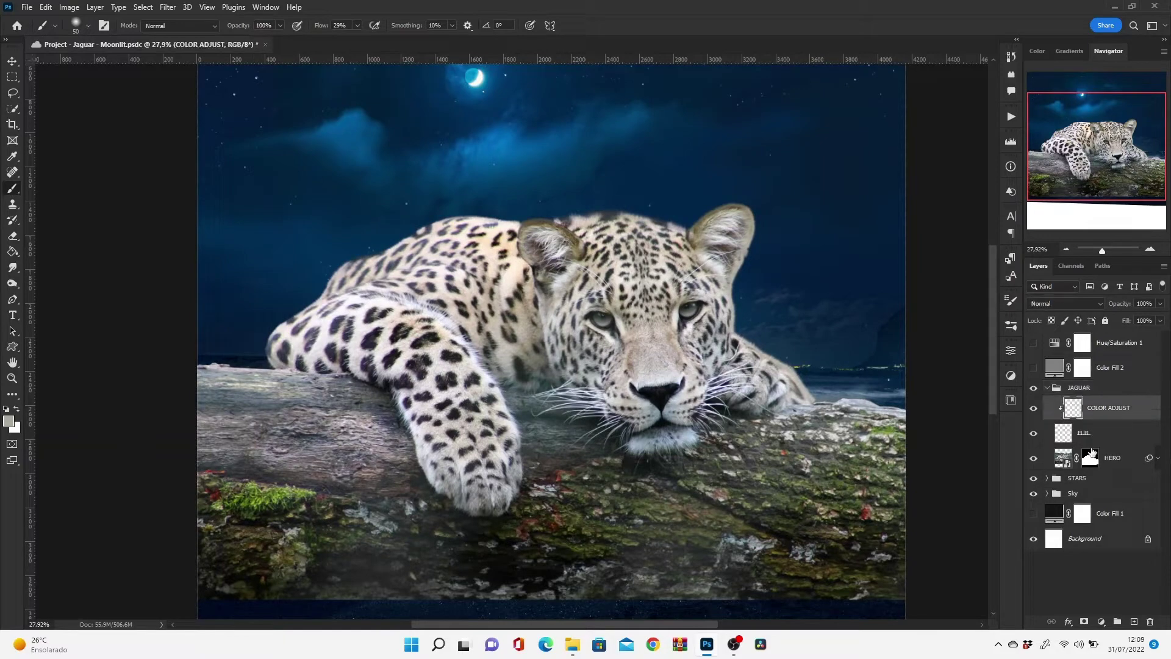
click(1088, 404)
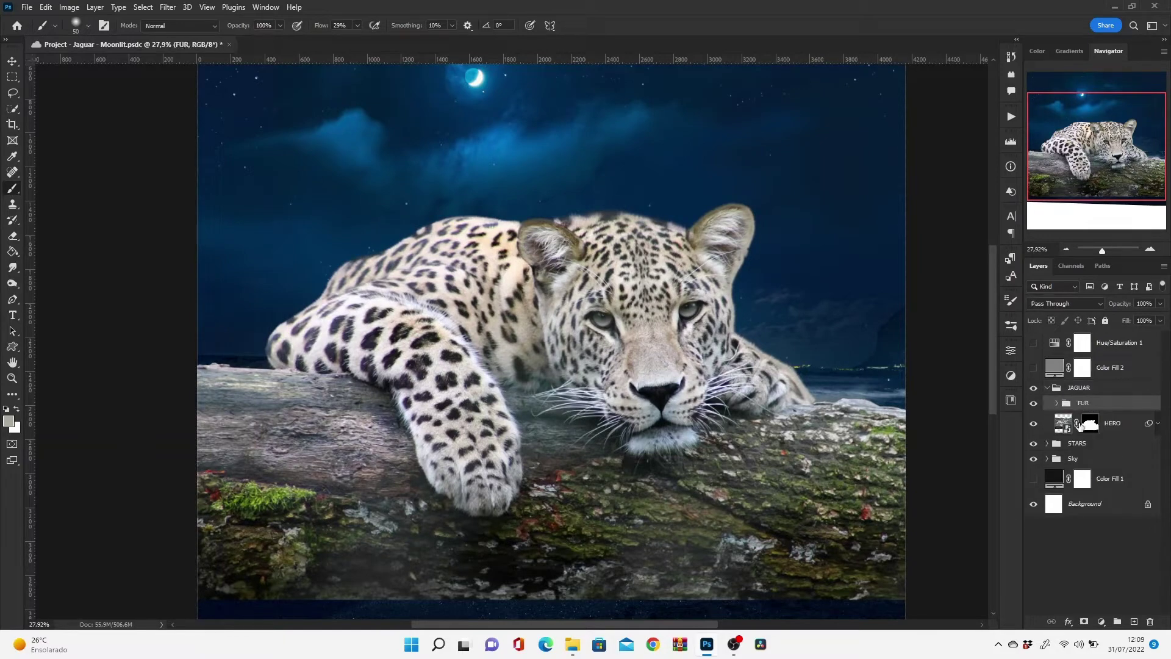
- Apply the Camera Raw filter to the HERO photo layer
click(1067, 427)
click(168, 7)
click(207, 100)
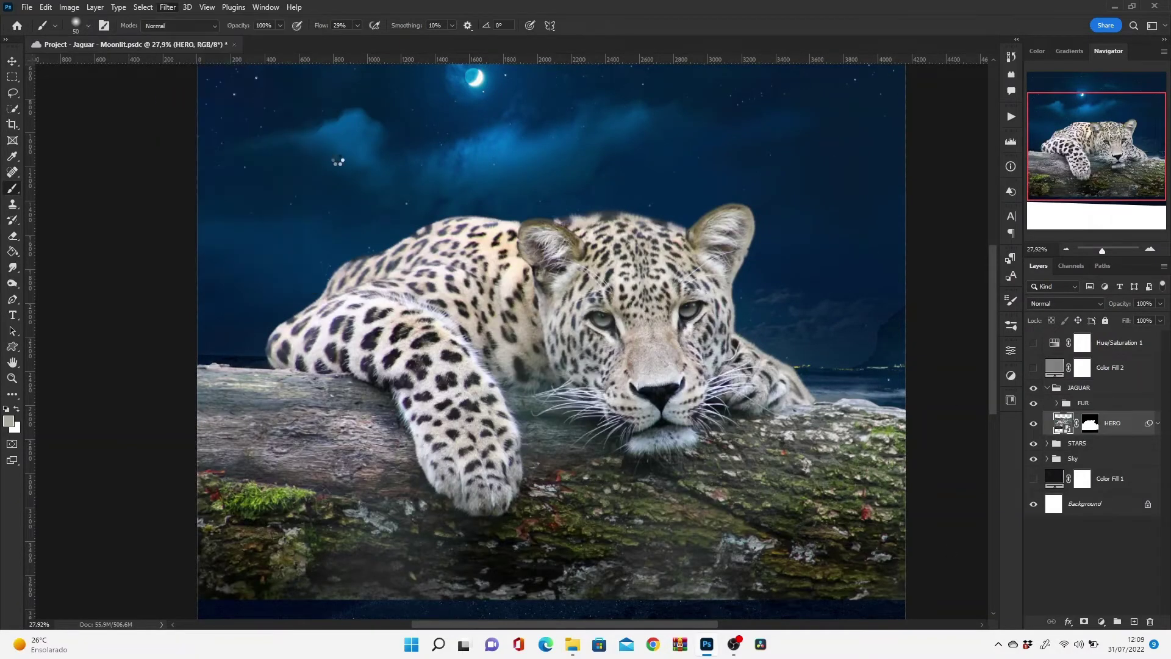
- Set Camera Raw exposure -0.15, contrast +10, vibrance +9, sharpening 13, then add a Curves layer
drag(967, 284, 966, 285)
drag(967, 303, 963, 340)
drag(967, 359, 973, 425)
drag(967, 474, 973, 474)
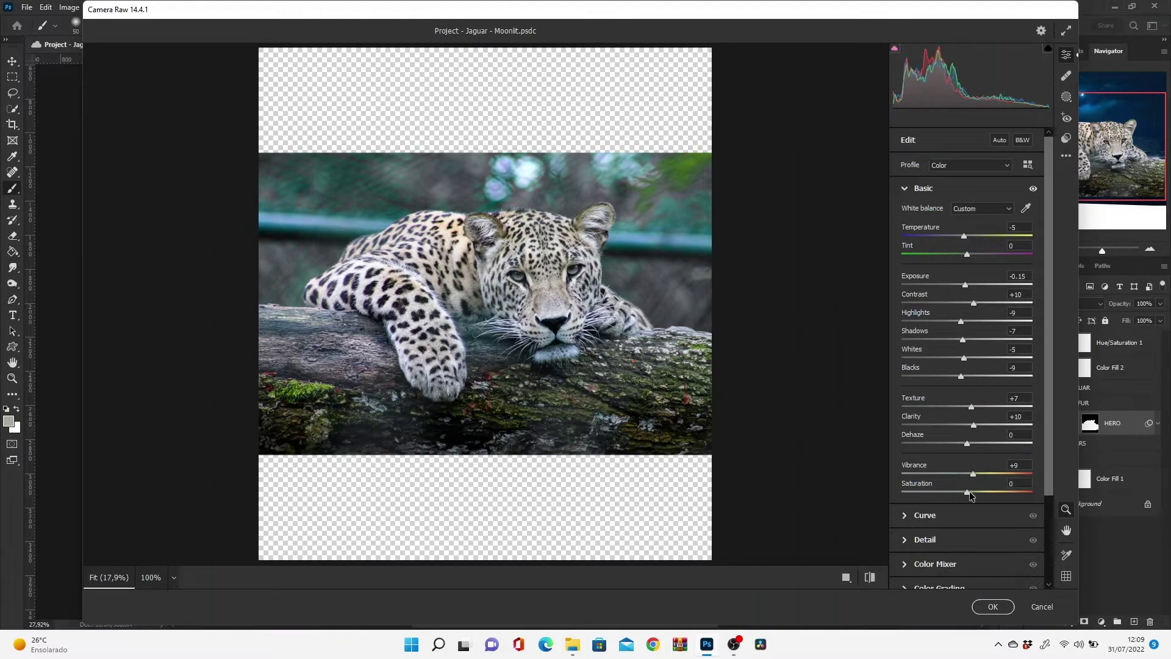
click(924, 188)
click(925, 236)
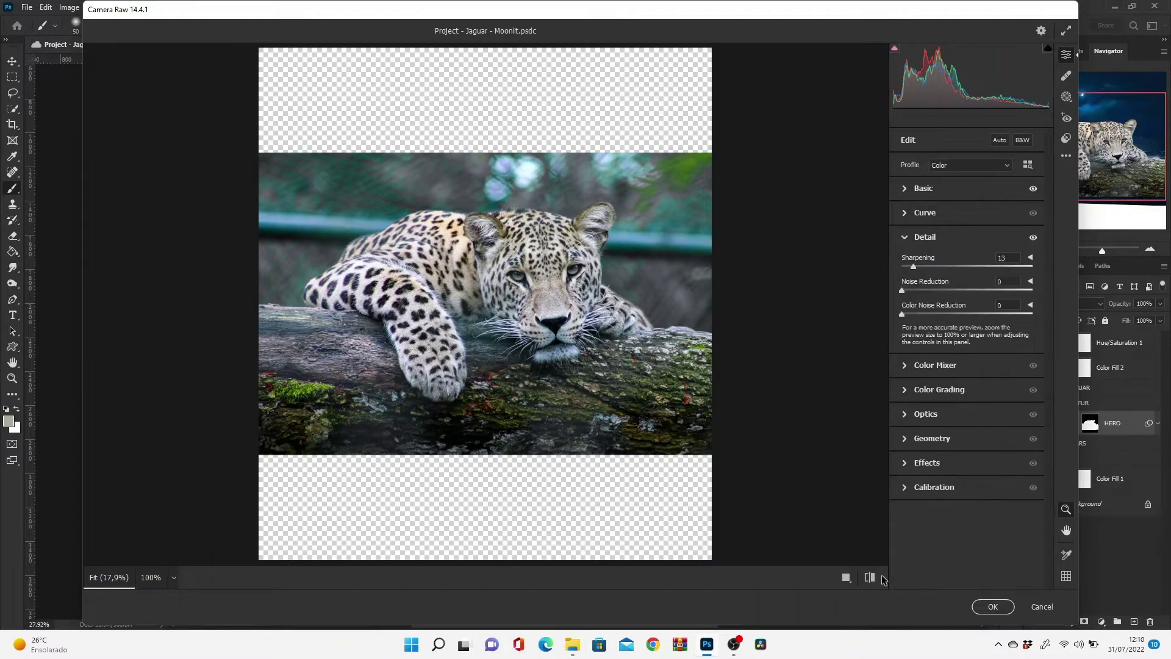
click(993, 606)
click(1101, 619)
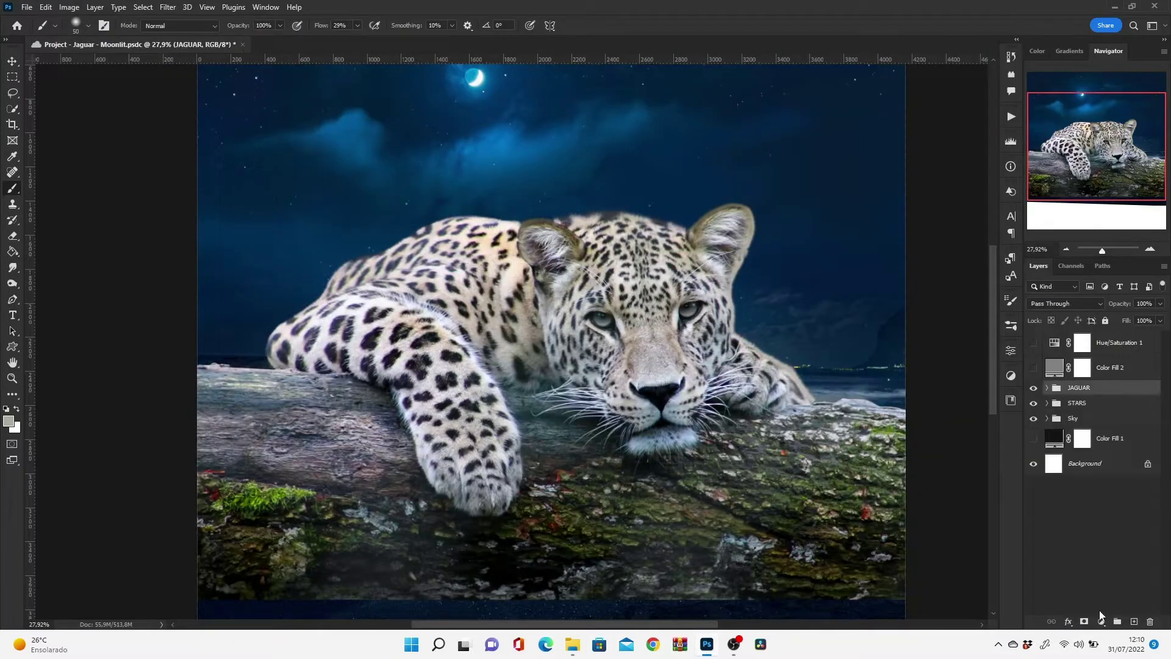
click(1101, 617)
- Clip Curves 1 to the JAGUAR group and lower its top point to darken the jaguar
click(1093, 452)
click(907, 557)
drag(978, 415, 1017, 500)
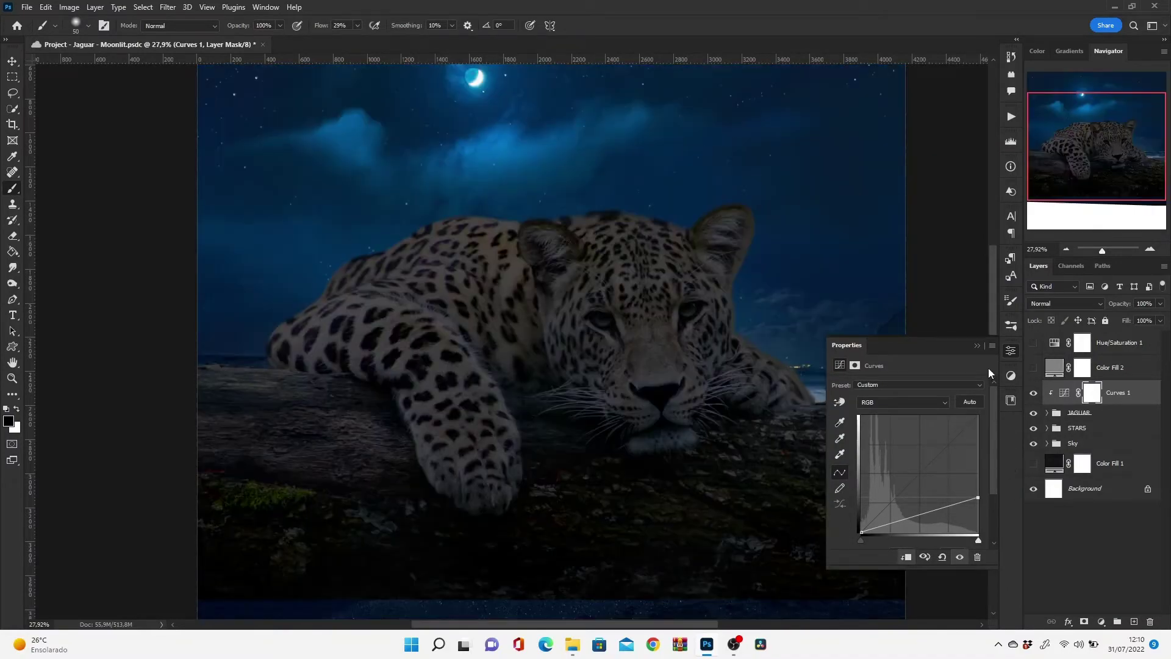
click(610, 379)
- With a 100-pixel brush, paint the Curves 1 mask over the front leg, paw and head
scroll(559, 337, up, 1)
key(bracketright)
key(bracketright)
key(bracketright)
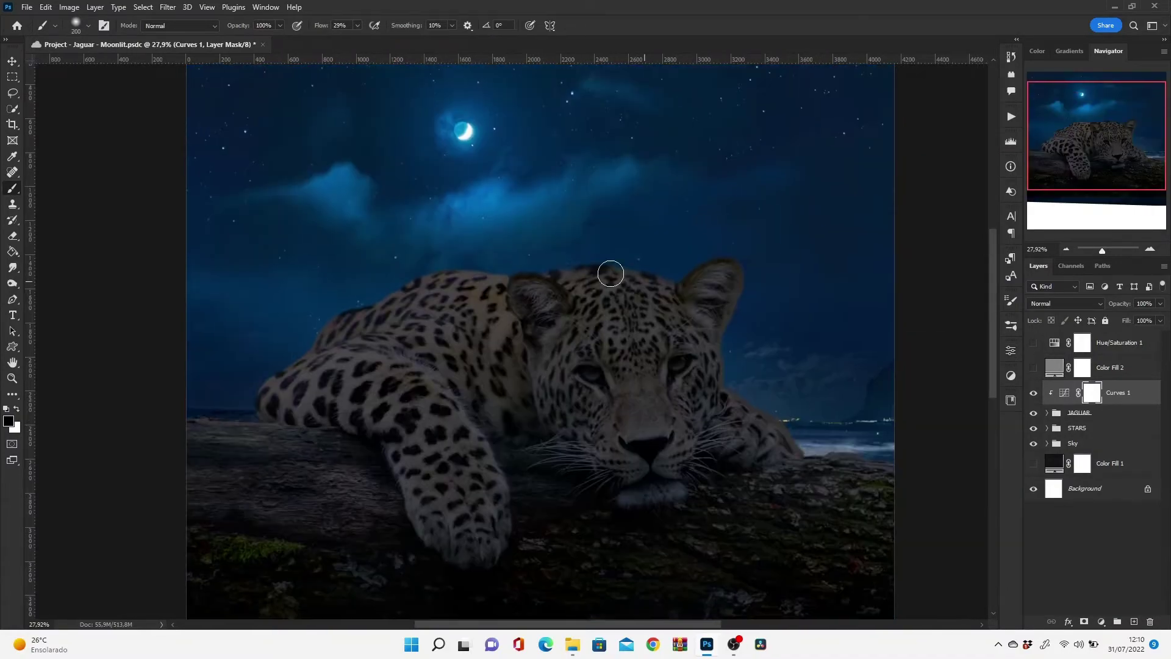
key(bracketleft)
key(bracketleft)
key(bracketleft)
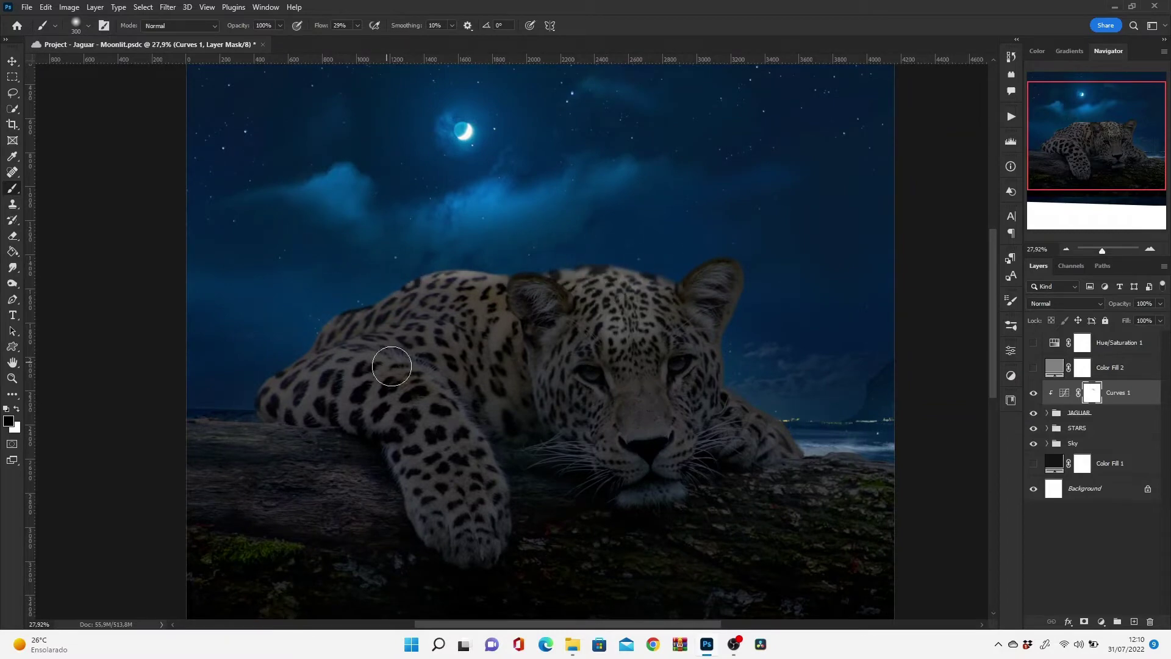
mouse_move(430, 397)
mouse_down()
mouse_move(378, 324)
mouse_move(420, 277)
mouse_up()
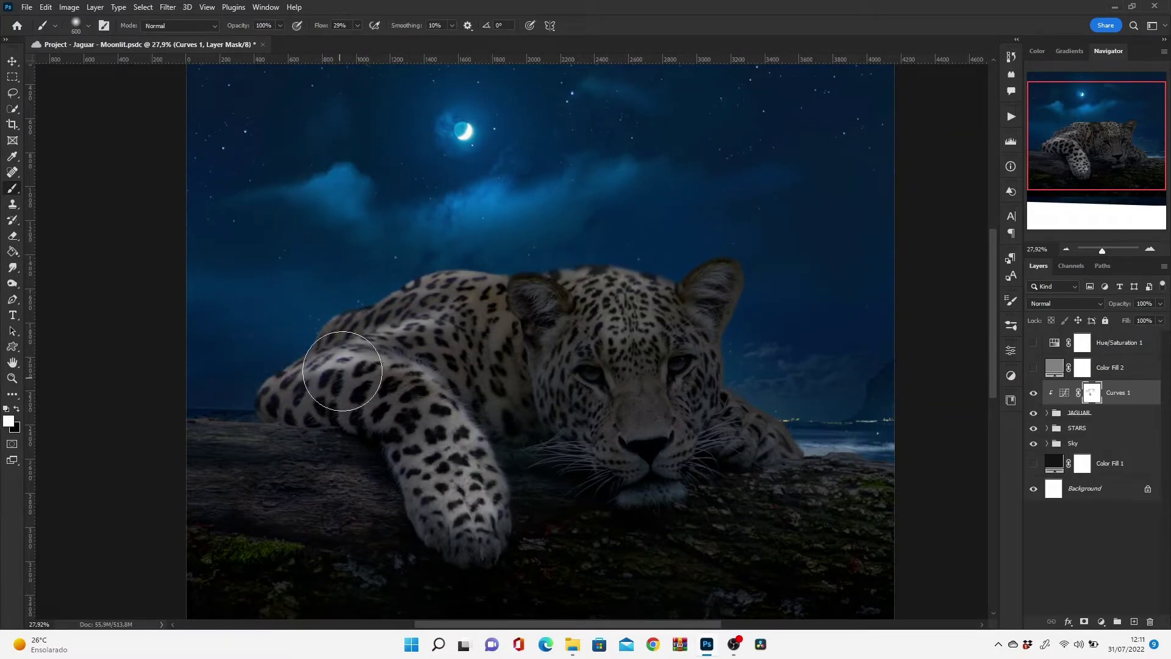
key(x)
key(bracketleft)
key(bracketleft)
key(bracketleft)
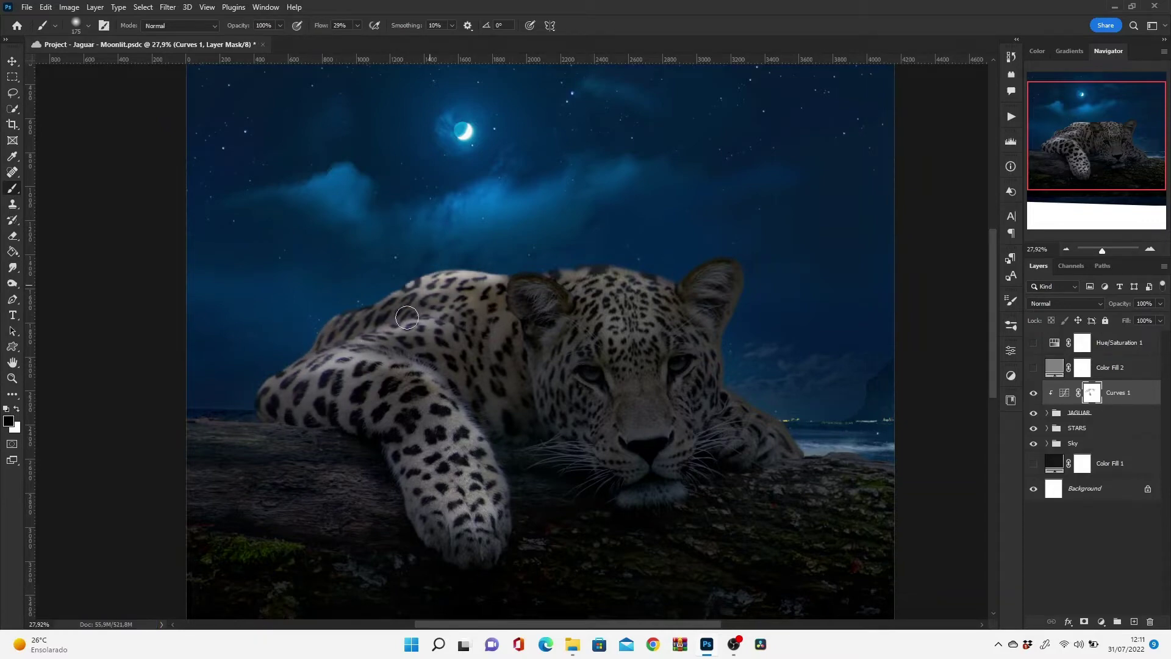
mouse_move(407, 317)
mouse_down()
mouse_move(659, 256)
mouse_move(633, 321)
mouse_up()
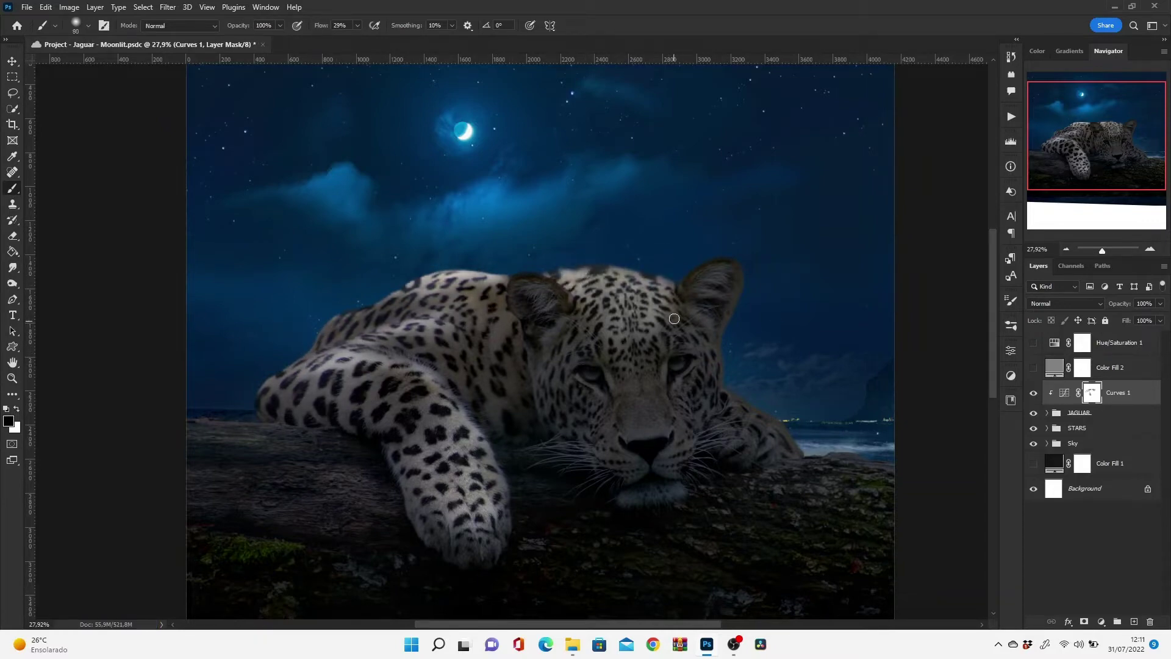
- With a 1300-pixel brush, paint the mask over the shoulder, leg, paw and back
key(bracketright)
key(bracketright)
key(bracketright)
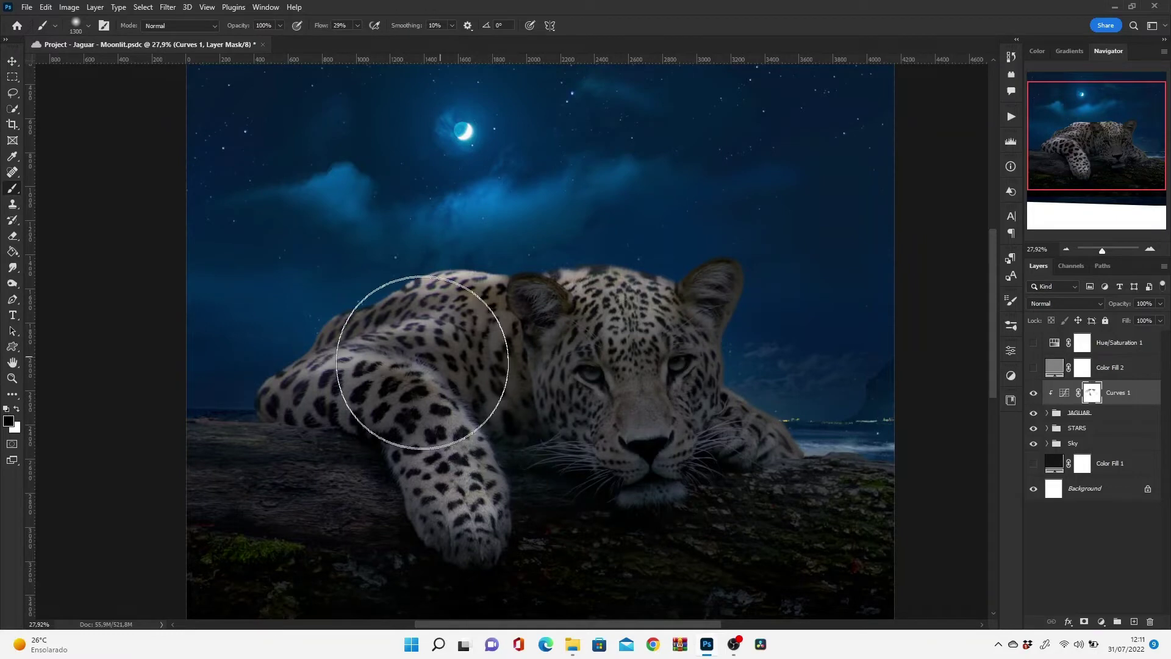
drag(423, 363, 867, 427)
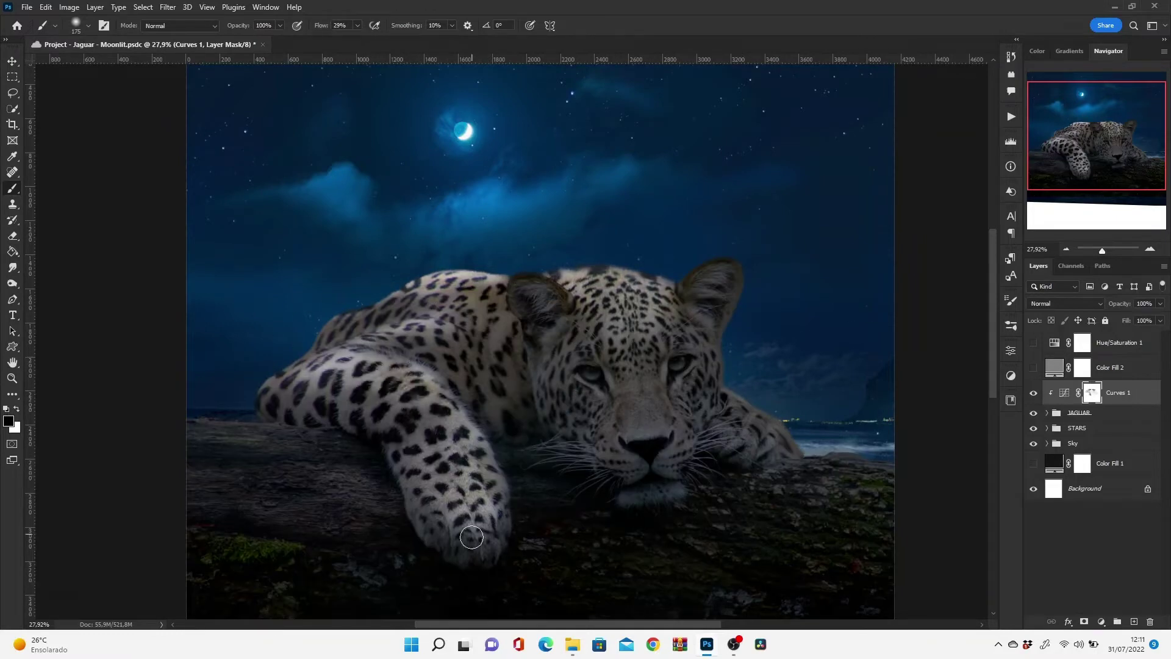
key(x)
drag(472, 537, 404, 447)
key(x)
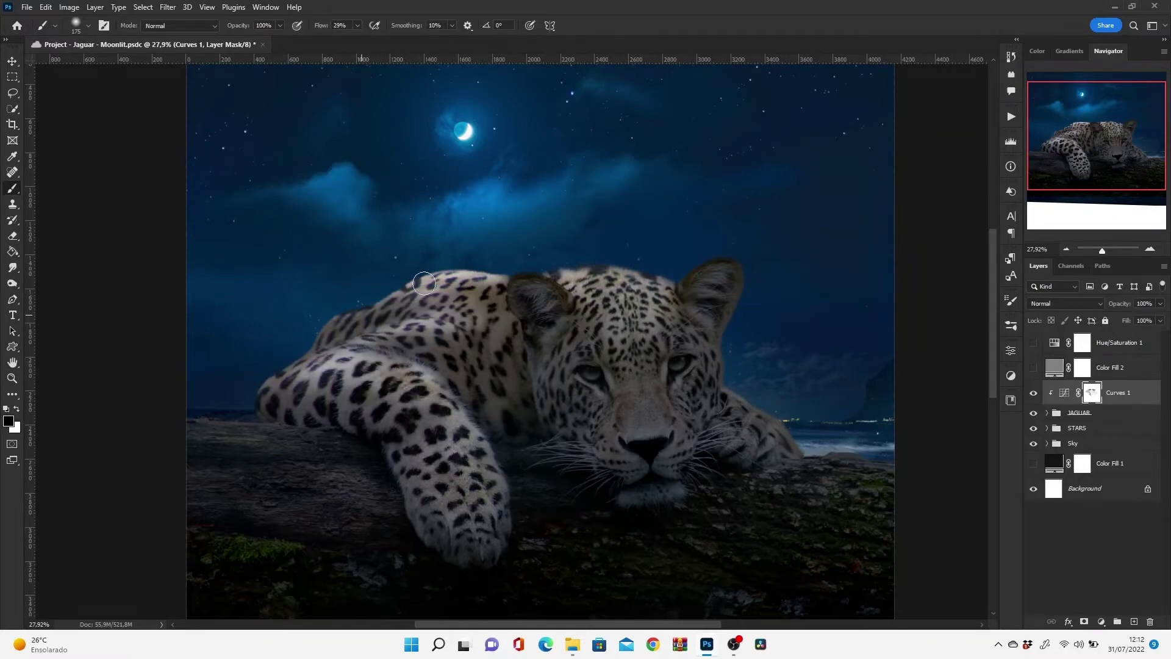
key(x)
drag(487, 312, 330, 312)
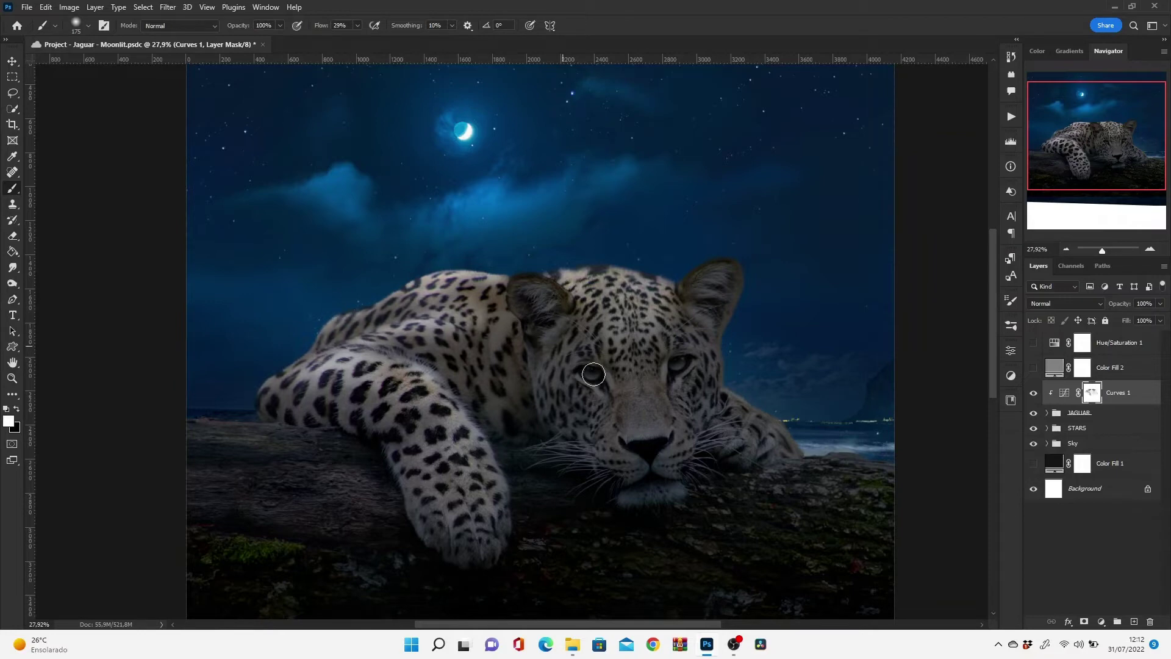
- Paint white on the mask over the jaguar's eye, cheek, muzzle and front-leg fur
scroll(598, 274, up, 3)
scroll(597, 274, up, 2)
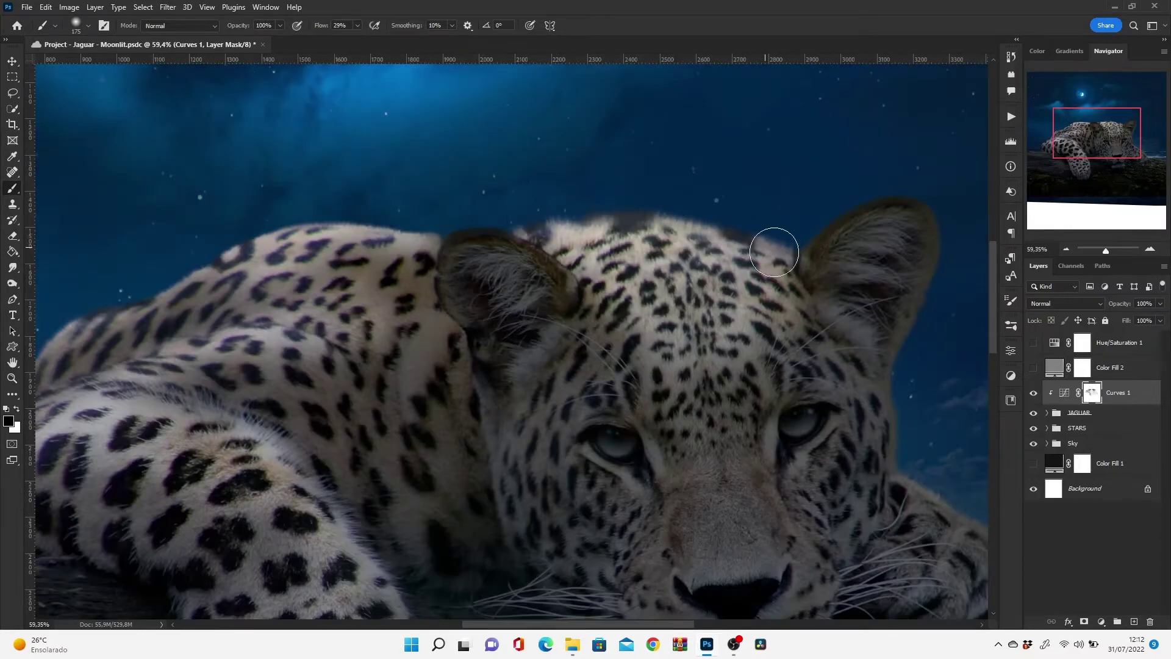
scroll(372, 224, right, 5)
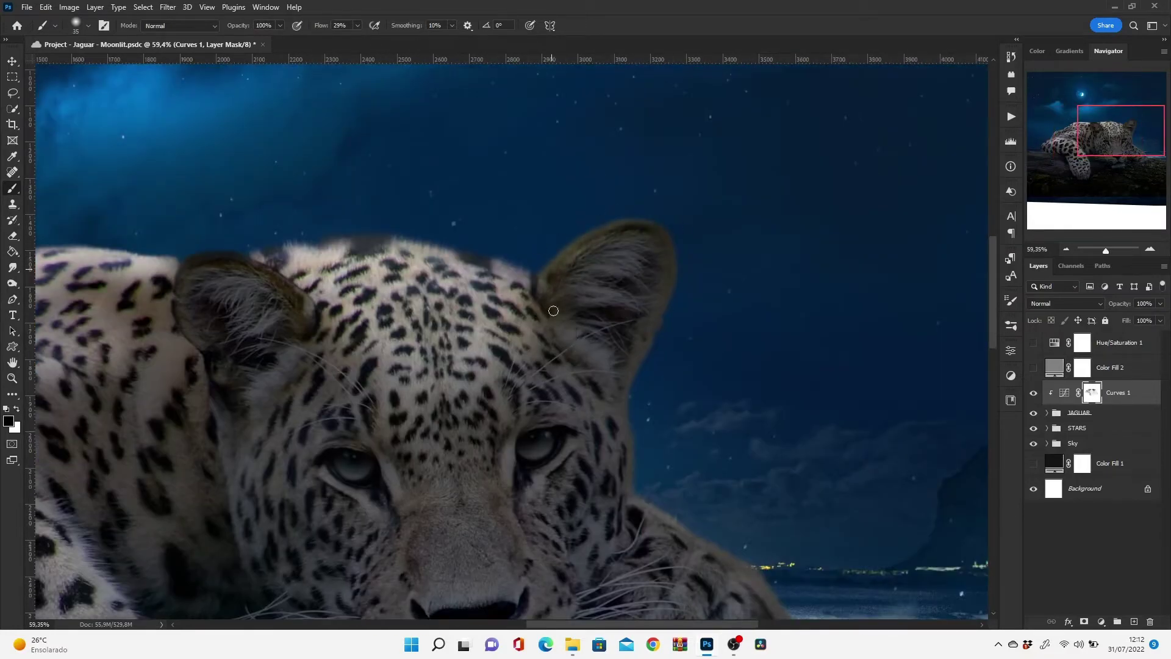
key(bracketright)
key(bracketright)
key(bracketright)
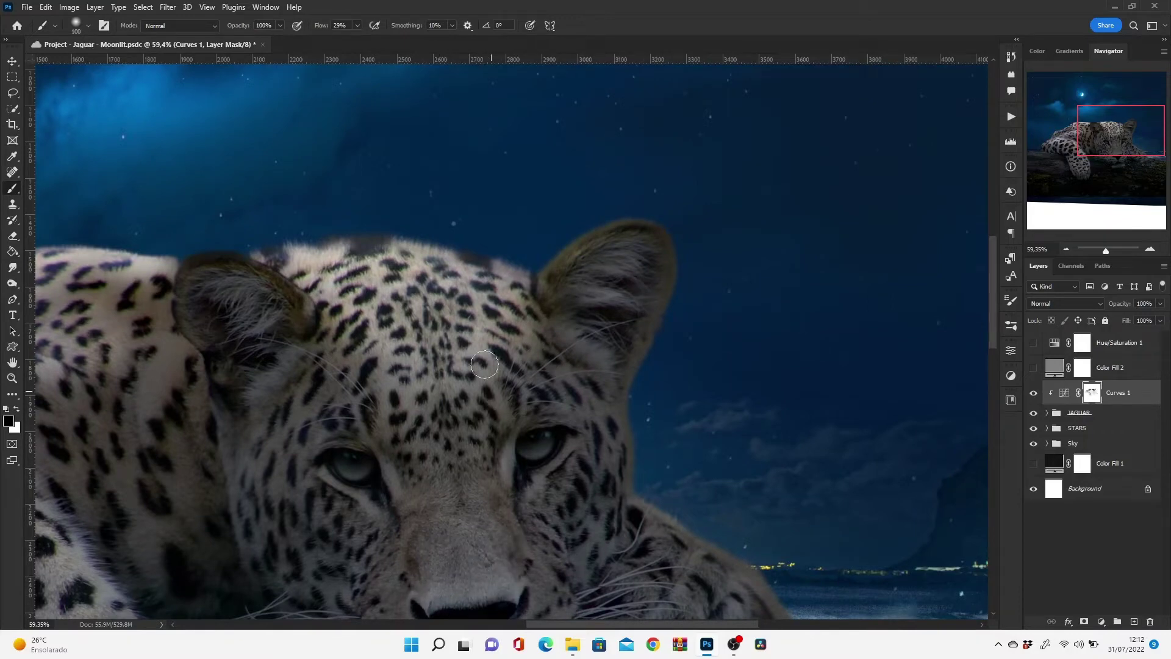
mouse_move(596, 380)
mouse_down()
mouse_move(609, 356)
mouse_move(796, 252)
mouse_up()
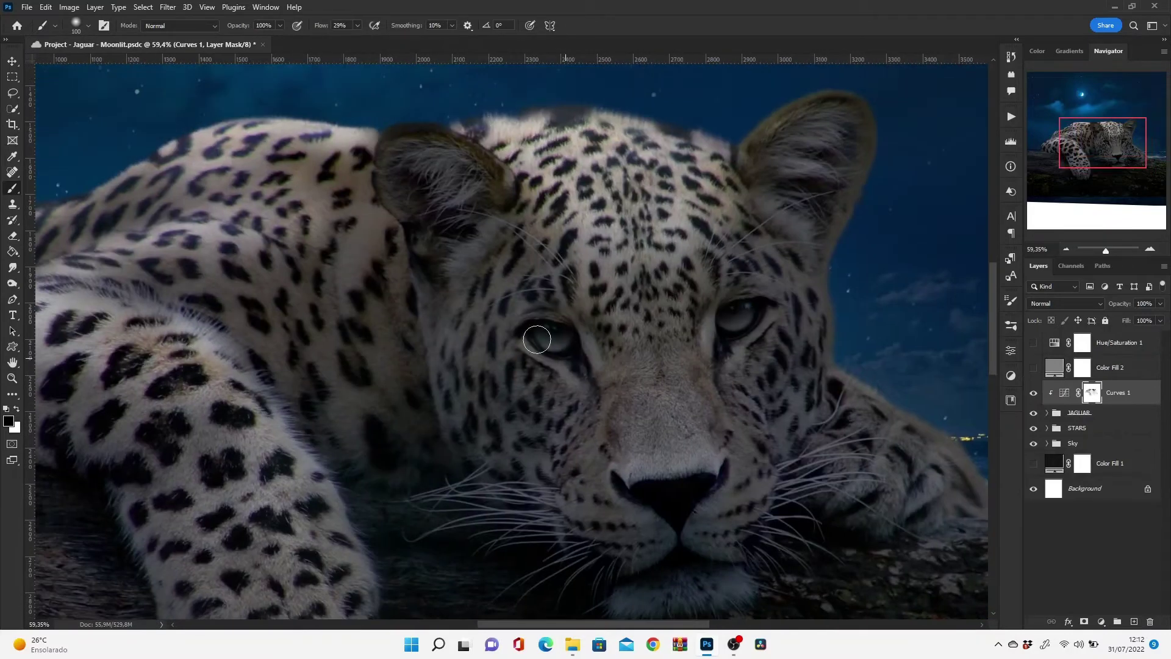
mouse_move(537, 339)
mouse_down()
mouse_move(742, 379)
mouse_move(570, 481)
mouse_move(699, 550)
mouse_move(783, 410)
mouse_up()
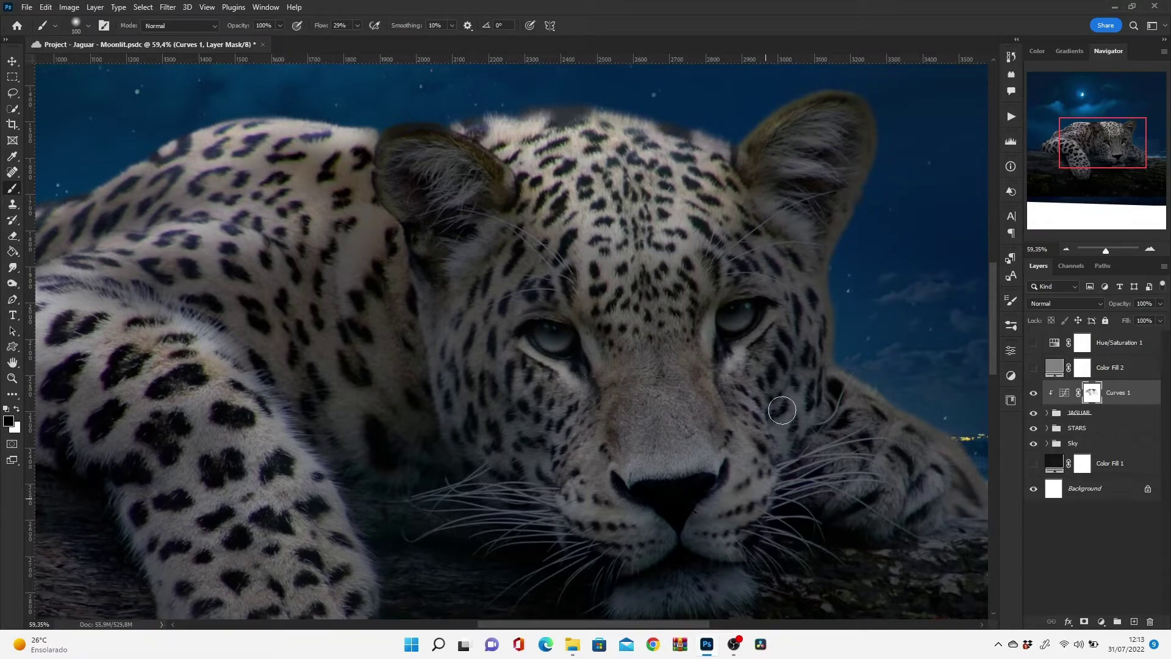
scroll(782, 410, down, 3)
key(x)
key(bracketleft)
key(bracketleft)
key(bracketleft)
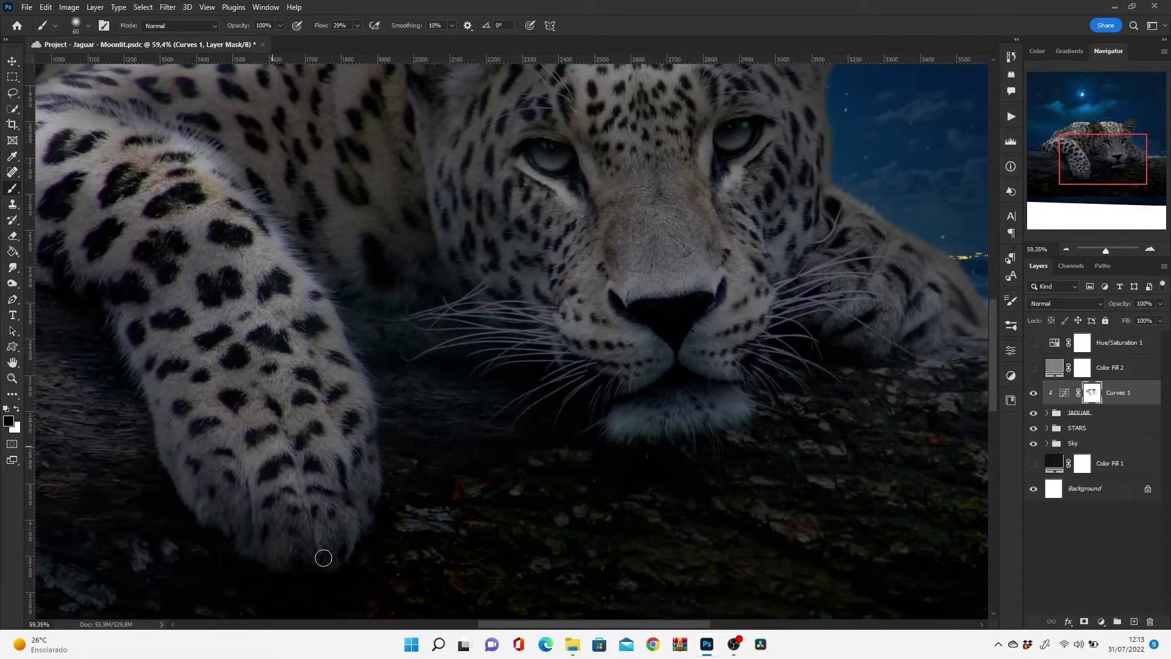
mouse_move(168, 193)
mouse_down()
mouse_move(79, 202)
mouse_move(207, 219)
mouse_move(273, 270)
mouse_up()
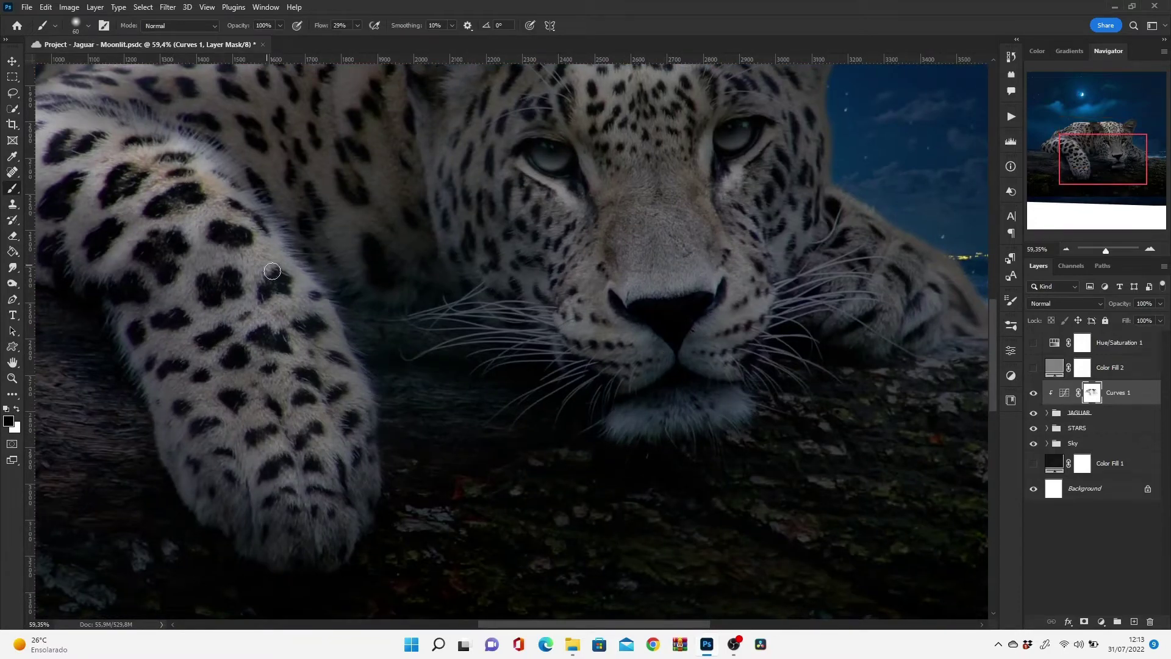
drag(242, 309, 70, 207)
drag(393, 315, 820, 392)
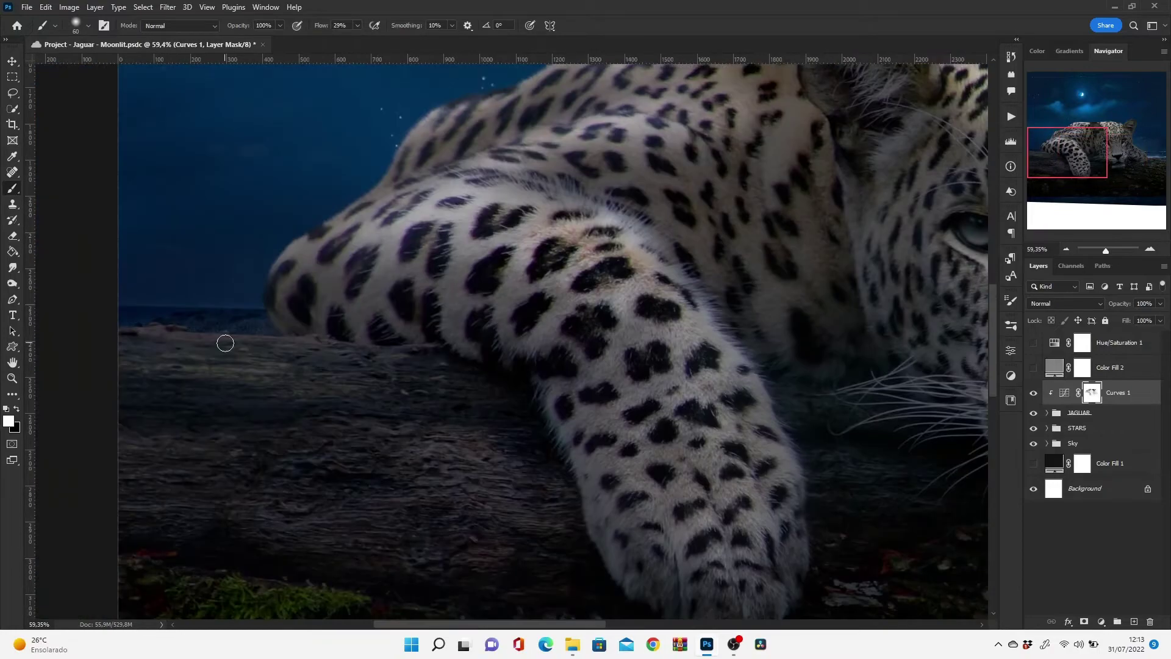
- Paint the paw edge beside the face, then paint black over the moss and log
key(x)
key(bracketright)
key(bracketright)
key(bracketright)
scroll(513, 315, right, 10)
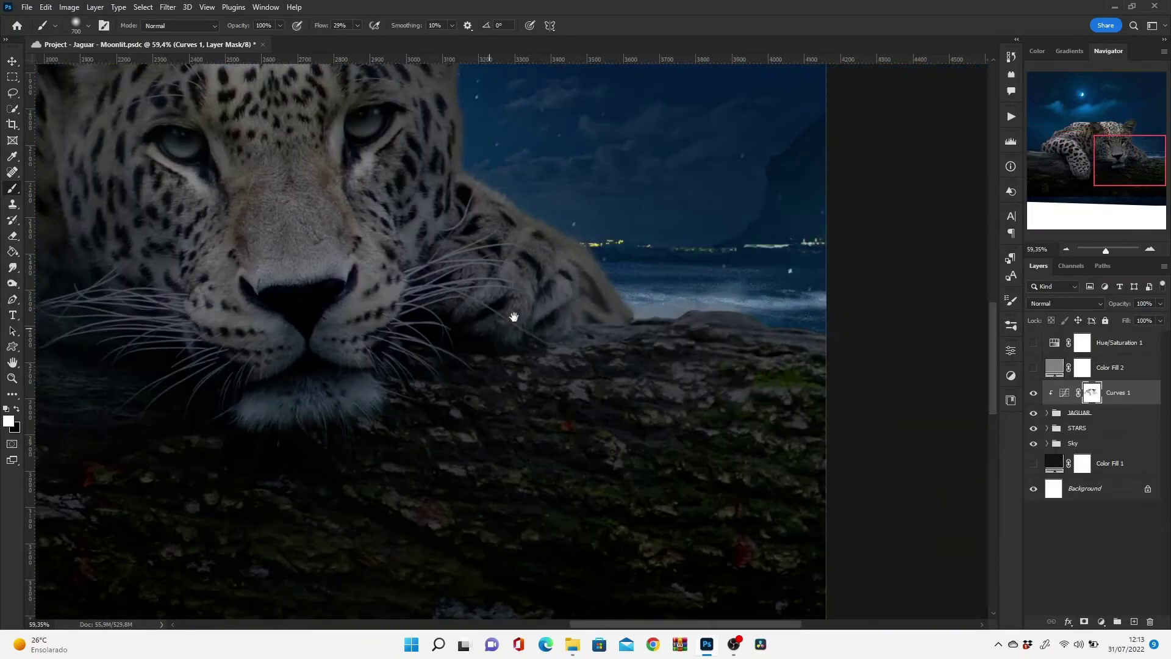
key(bracketleft)
key(bracketleft)
key(bracketleft)
drag(625, 315, 454, 177)
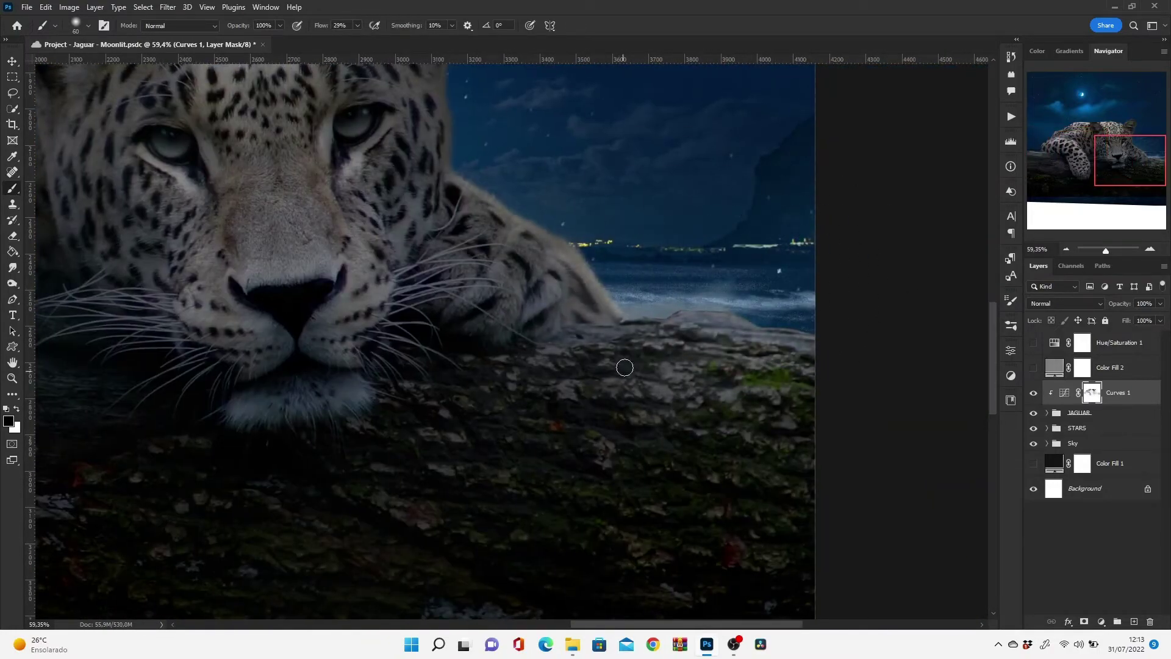
key(x)
key(bracketleft)
key(bracketleft)
key(bracketleft)
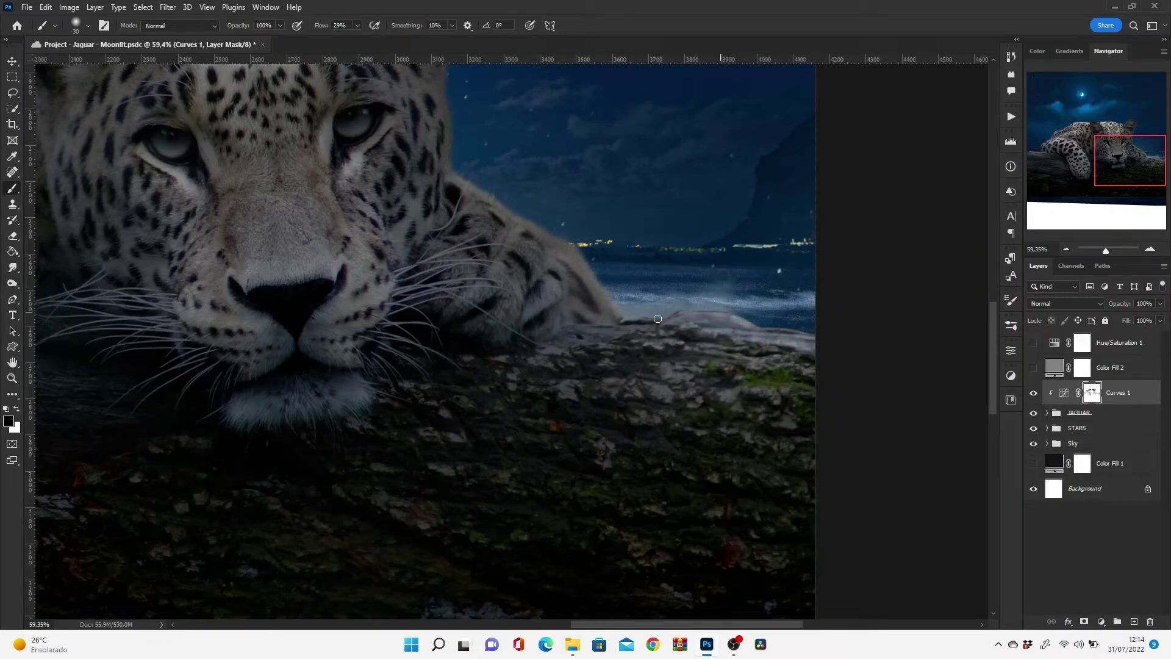
drag(762, 385, 766, 354)
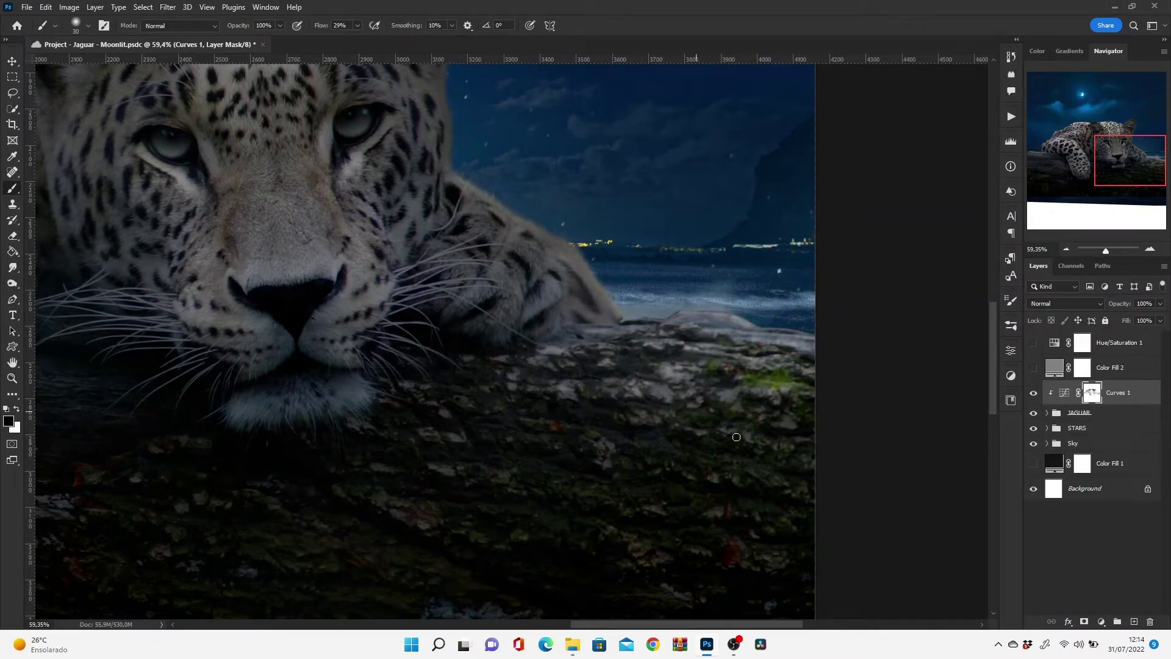
drag(670, 422, 489, 410)
scroll(489, 410, down, 3)
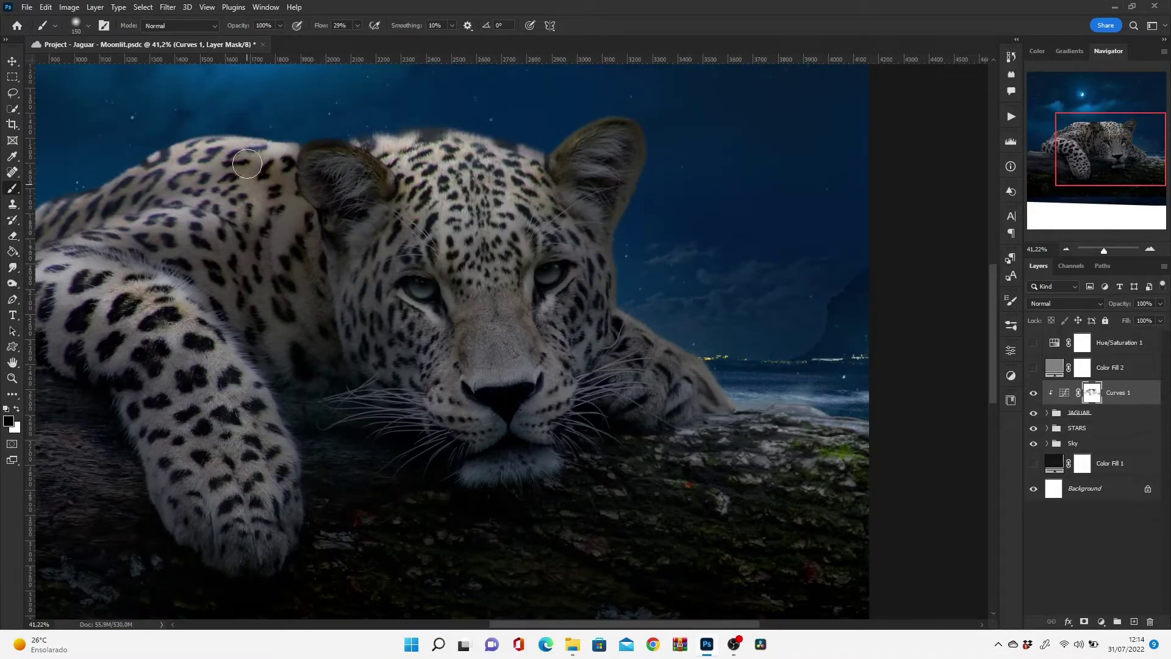
drag(122, 166, 268, 200)
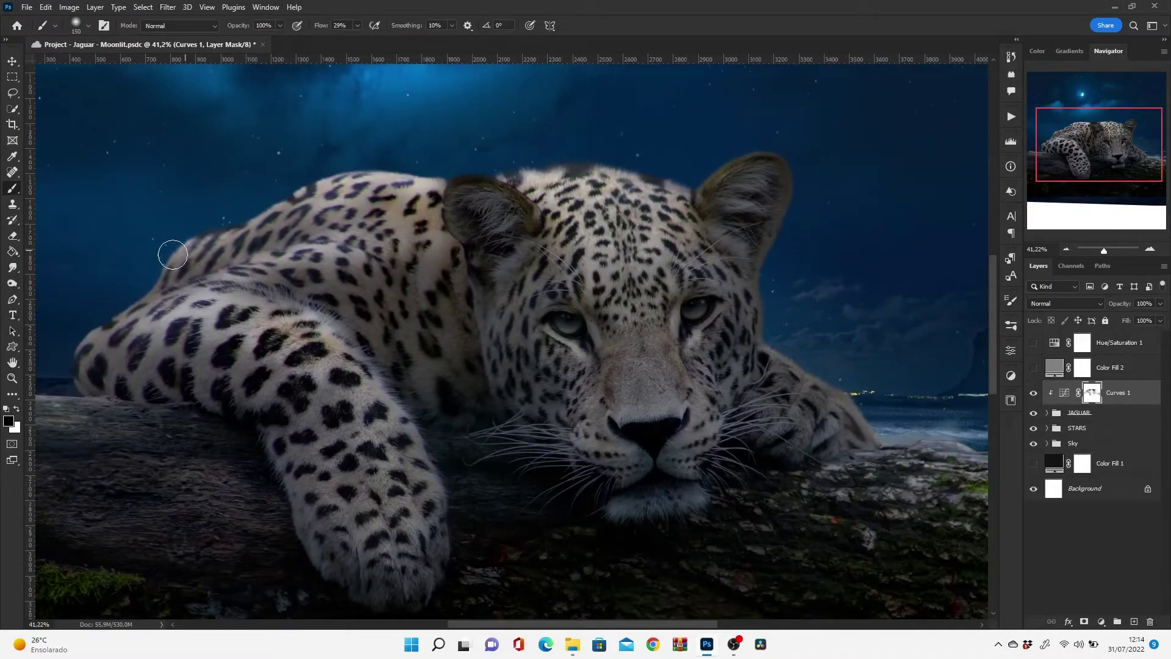
- Add a brightening Curves 2 layer with its curve raised and its mask inverted to black
key(ctrl+0)
click(1101, 621)
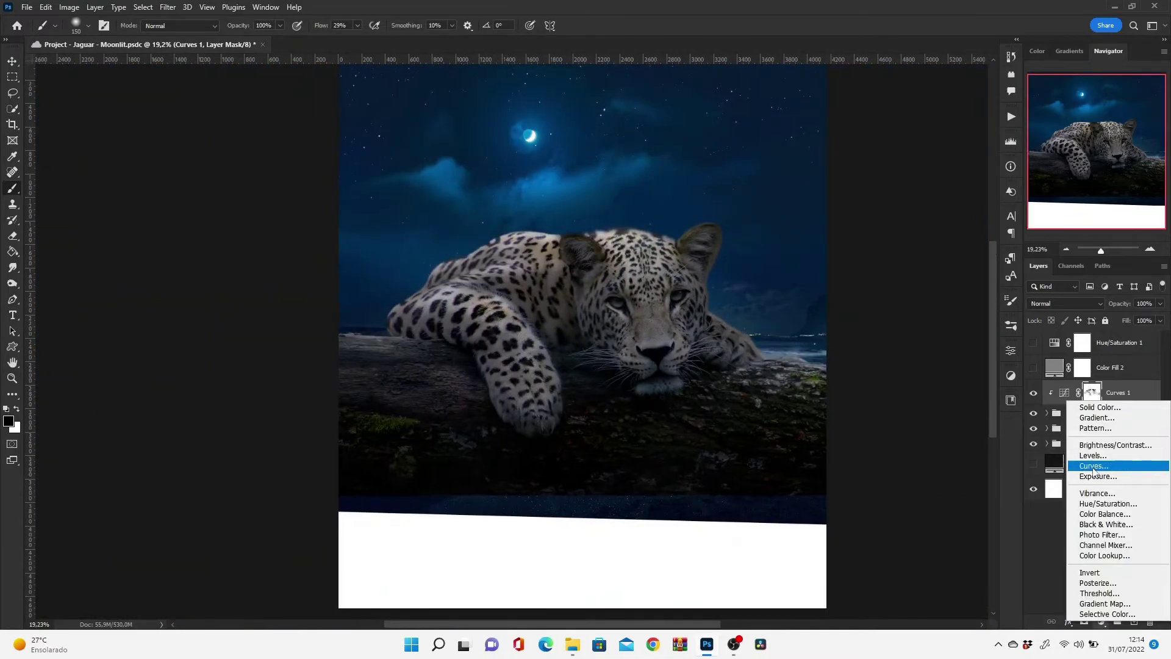
click(1092, 470)
drag(921, 473, 900, 449)
click(977, 345)
key(ctrl+i)
scroll(617, 299, up, 5)
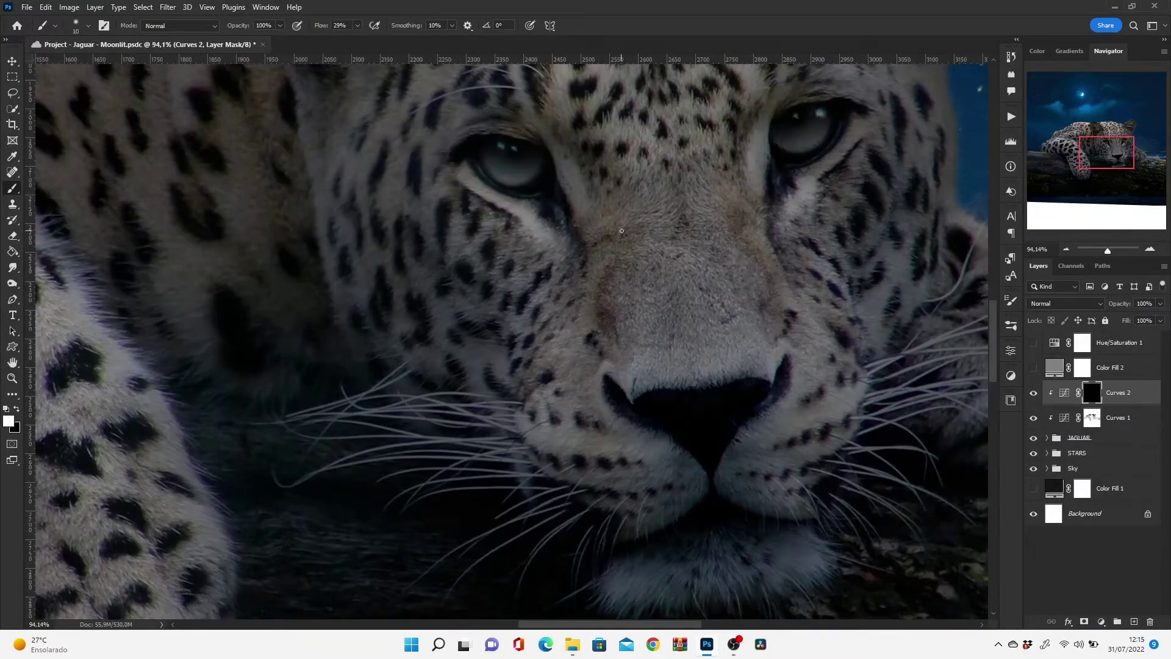
- Paint white on the Curves 2 mask over the eyes, nose and head fur
mouse_move(512, 183)
mouse_down()
mouse_move(776, 149)
mouse_move(756, 183)
mouse_move(844, 196)
mouse_move(737, 364)
mouse_move(530, 427)
mouse_move(611, 502)
mouse_move(792, 370)
mouse_move(824, 445)
mouse_move(777, 550)
mouse_move(450, 445)
mouse_move(343, 214)
mouse_move(400, 162)
mouse_up()
drag(527, 241, 606, 418)
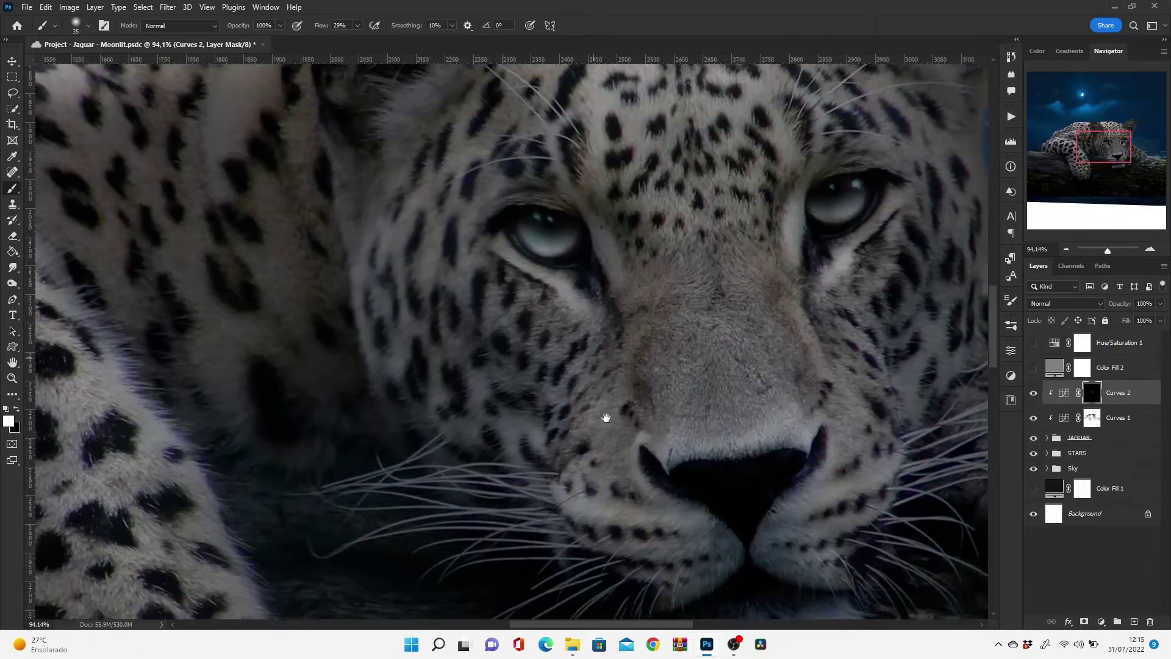
mouse_move(610, 289)
mouse_down()
mouse_move(619, 224)
mouse_move(410, 254)
mouse_move(295, 232)
mouse_move(285, 342)
mouse_move(244, 329)
mouse_move(484, 460)
mouse_move(348, 309)
mouse_move(203, 343)
mouse_move(164, 272)
mouse_move(156, 183)
mouse_move(253, 106)
mouse_move(485, 182)
mouse_move(440, 321)
mouse_up()
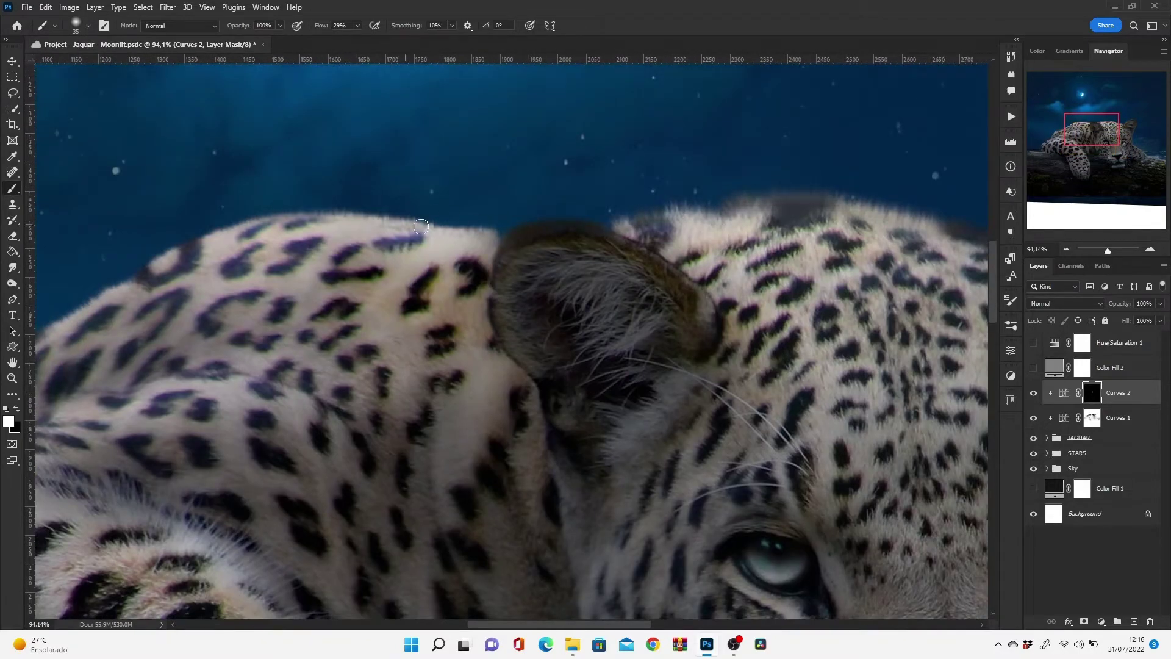
scroll(725, 238, right, 5)
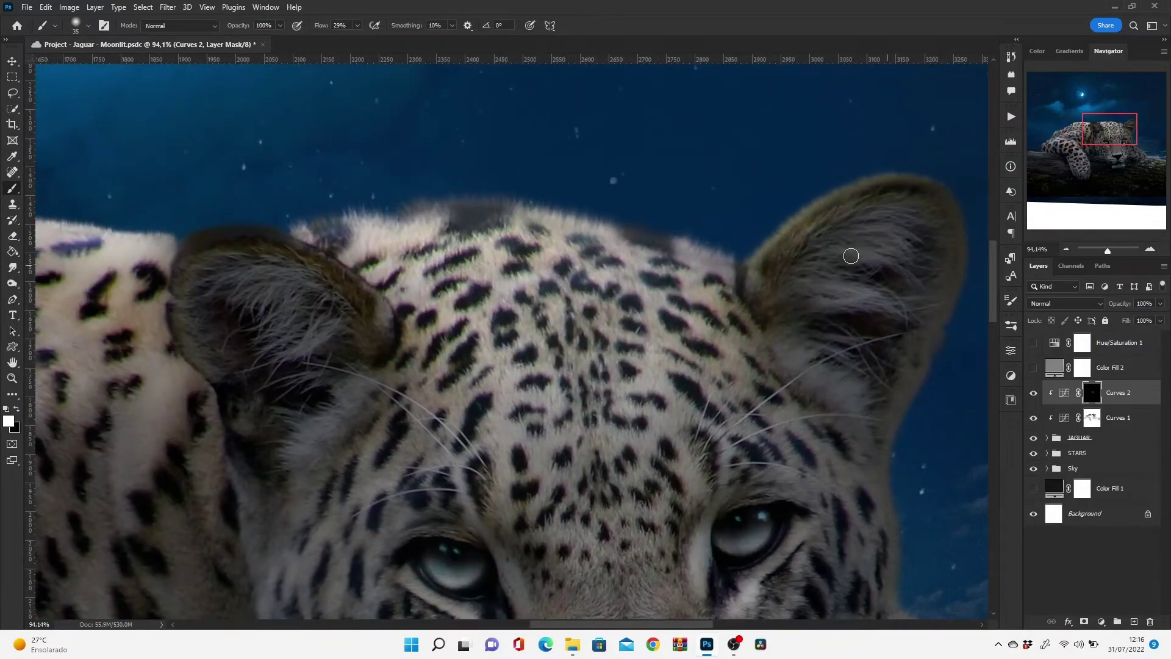
drag(851, 256, 878, 460)
mouse_move(727, 385)
mouse_down()
mouse_move(617, 191)
mouse_move(653, 210)
mouse_up()
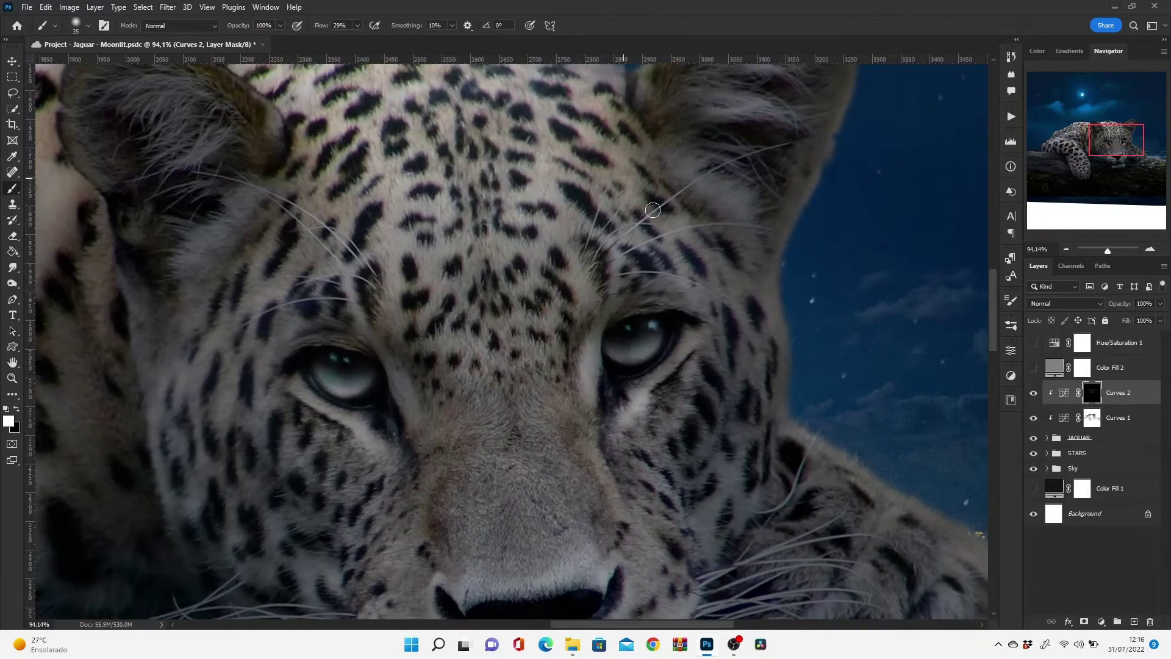
drag(701, 560, 738, 343)
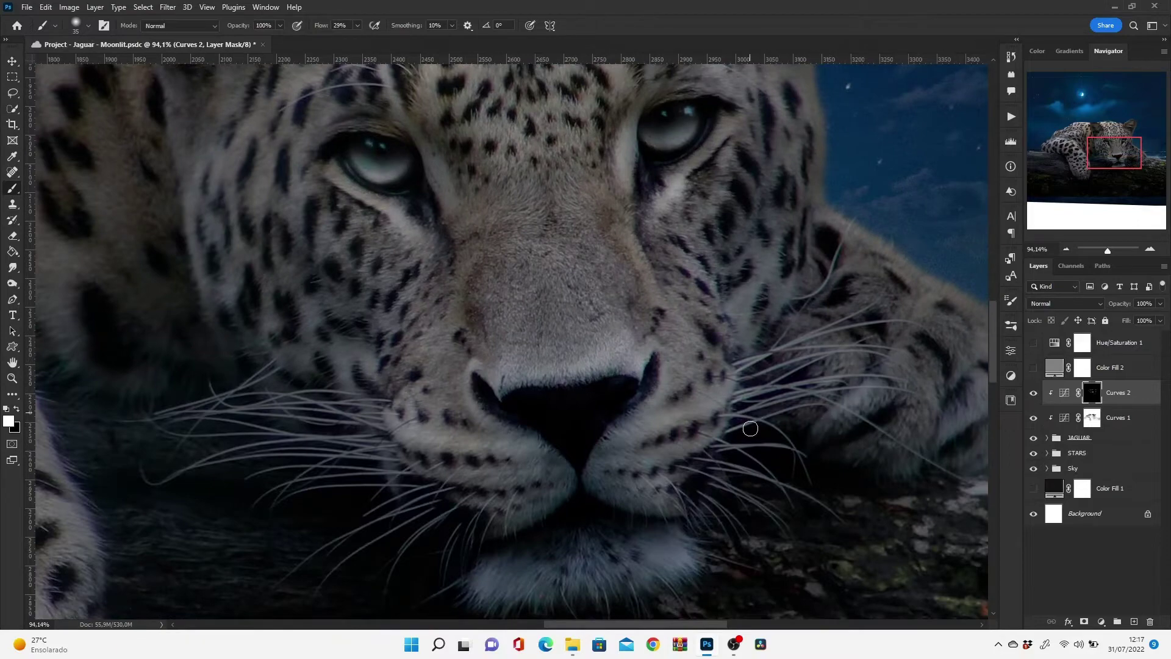
- Reveal the brightening over the jaguar's front paw fur, then fit the whole image in view
scroll(549, 397, right, 5)
scroll(549, 396, down, 2)
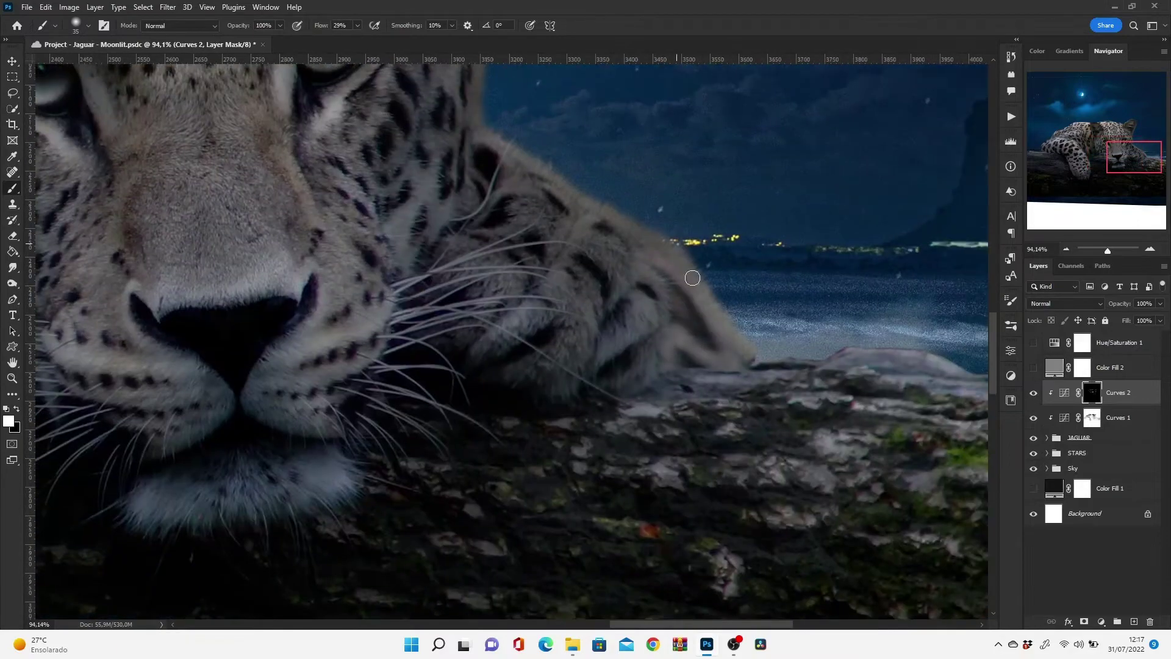
scroll(471, 250, down, 3)
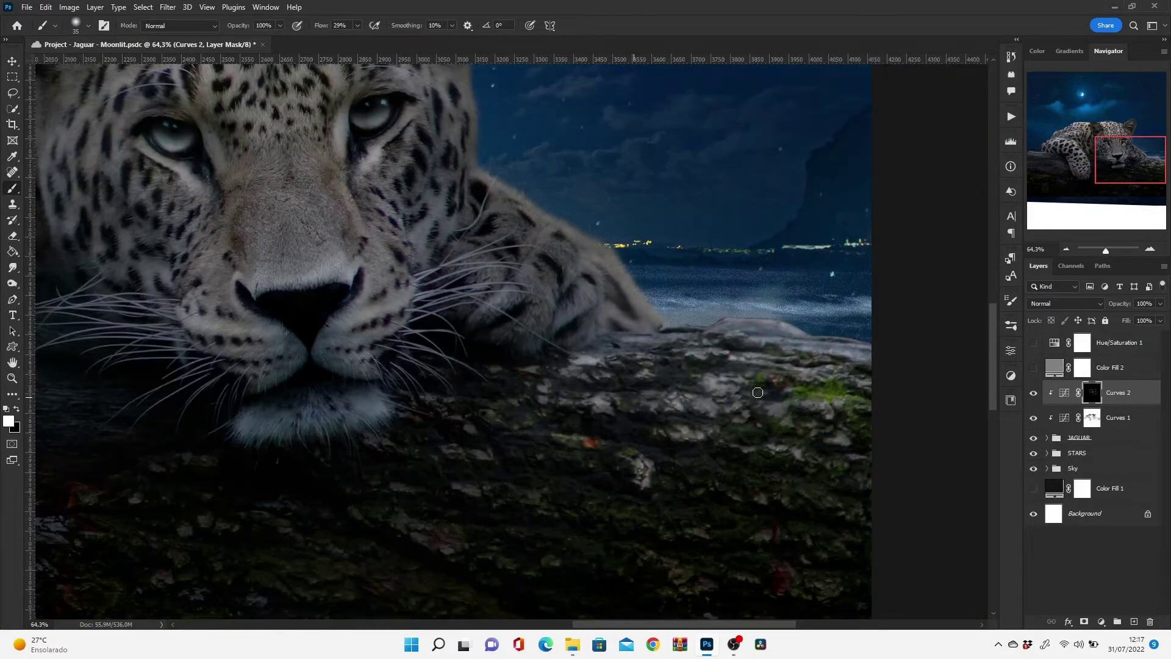
scroll(350, 431, left, 7)
scroll(351, 431, down, 1)
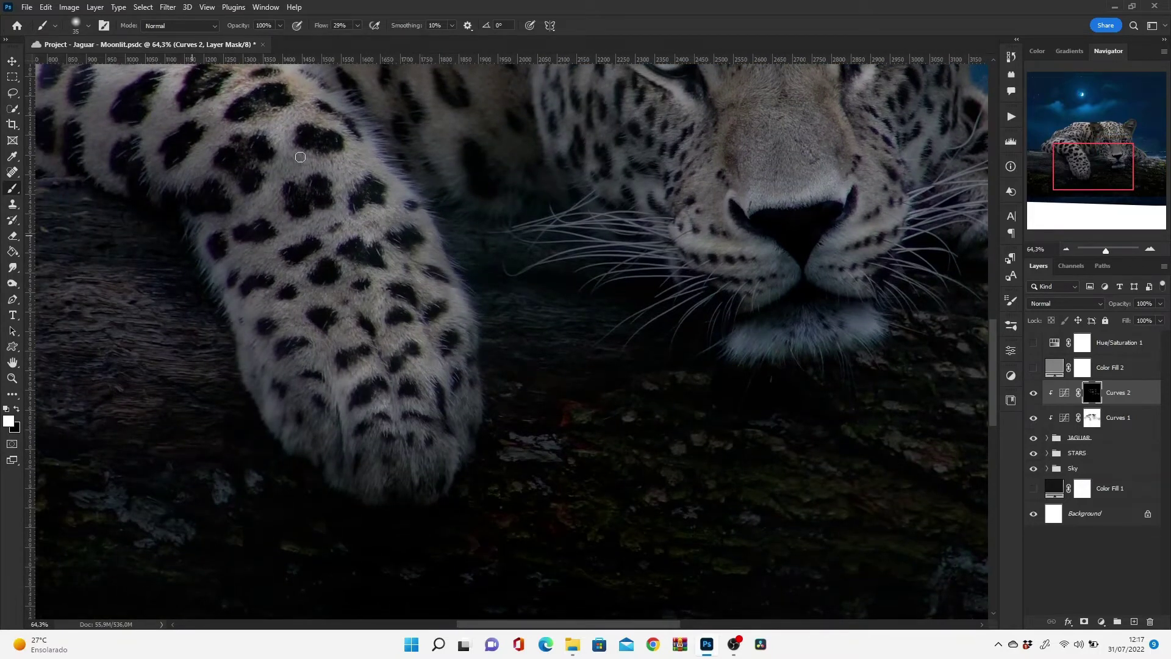
drag(268, 192, 555, 311)
mouse_move(436, 428)
mouse_down()
mouse_move(413, 393)
mouse_move(229, 342)
mouse_up()
key(ctrl+0)
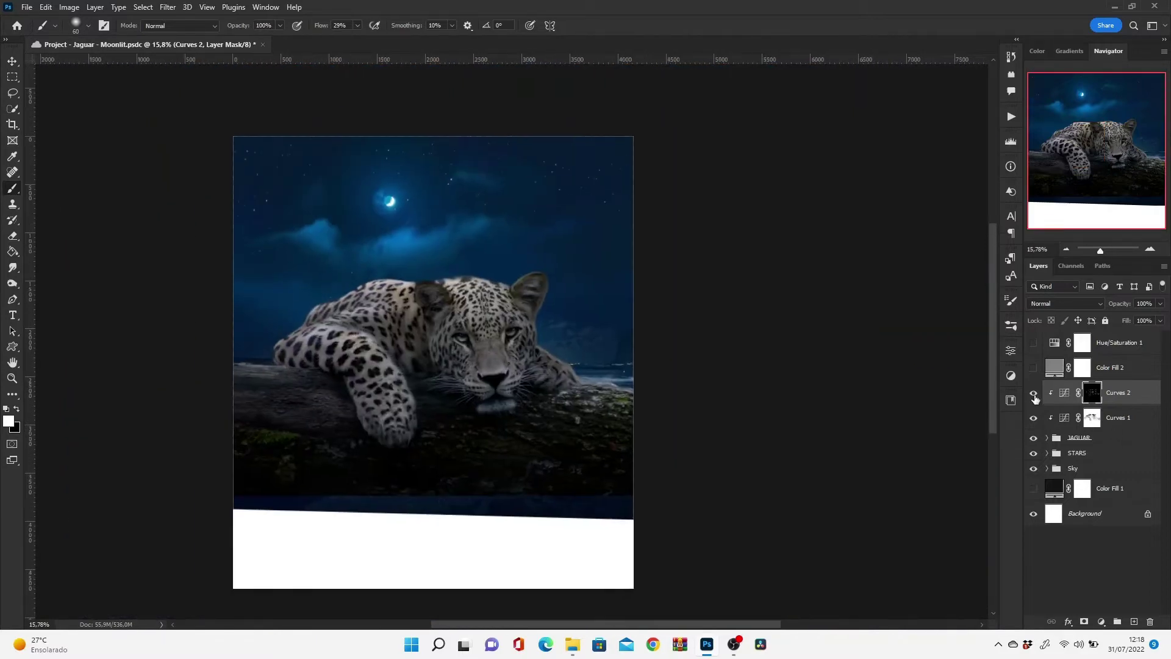
- Rename Curves 2 to 'LIGHT DODGE' and add a darkening Curves layer with an inverted mask
double_click(1119, 392)
text(LIGHT DODGE)
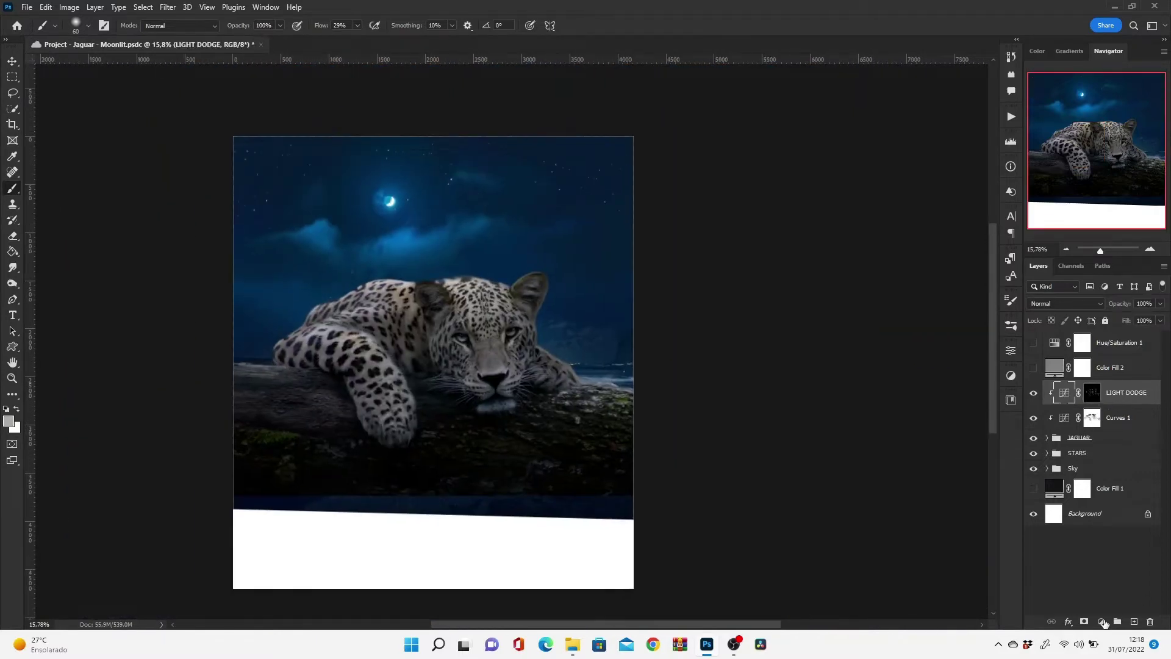
click(1101, 621)
click(1122, 427)
drag(916, 470, 931, 487)
click(978, 346)
key(ctrl+i)
scroll(486, 369, up, 5)
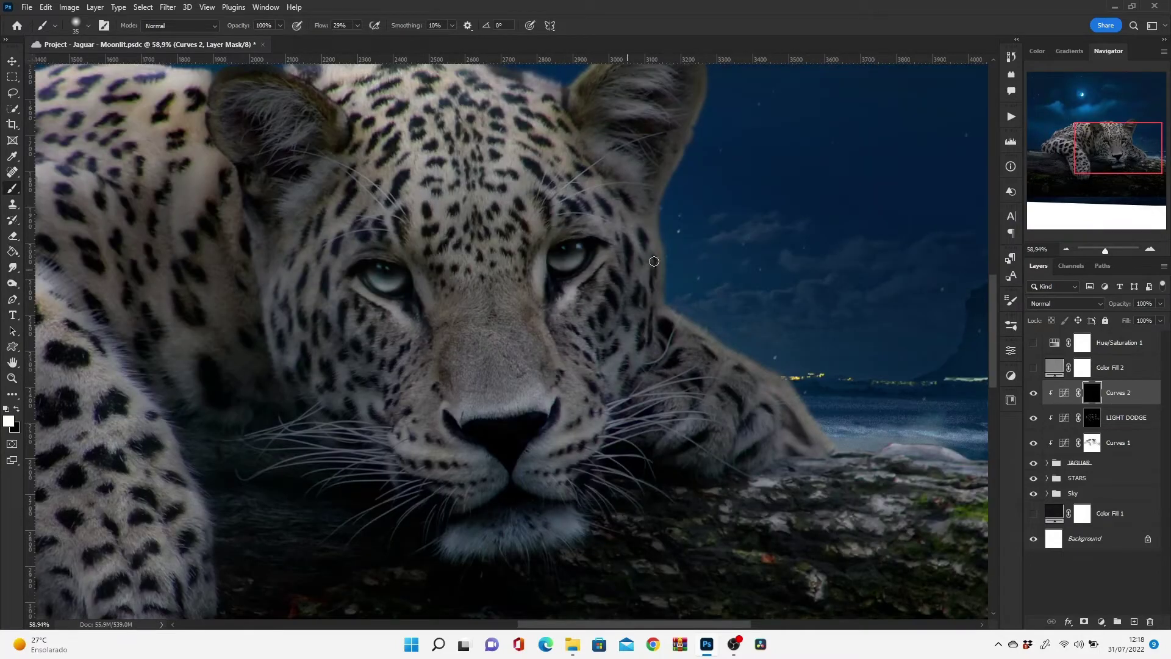
- Paint the new Curves mask over parts of the jaguar's face
mouse_move(666, 269)
mouse_down()
mouse_move(319, 379)
mouse_move(293, 327)
mouse_up()
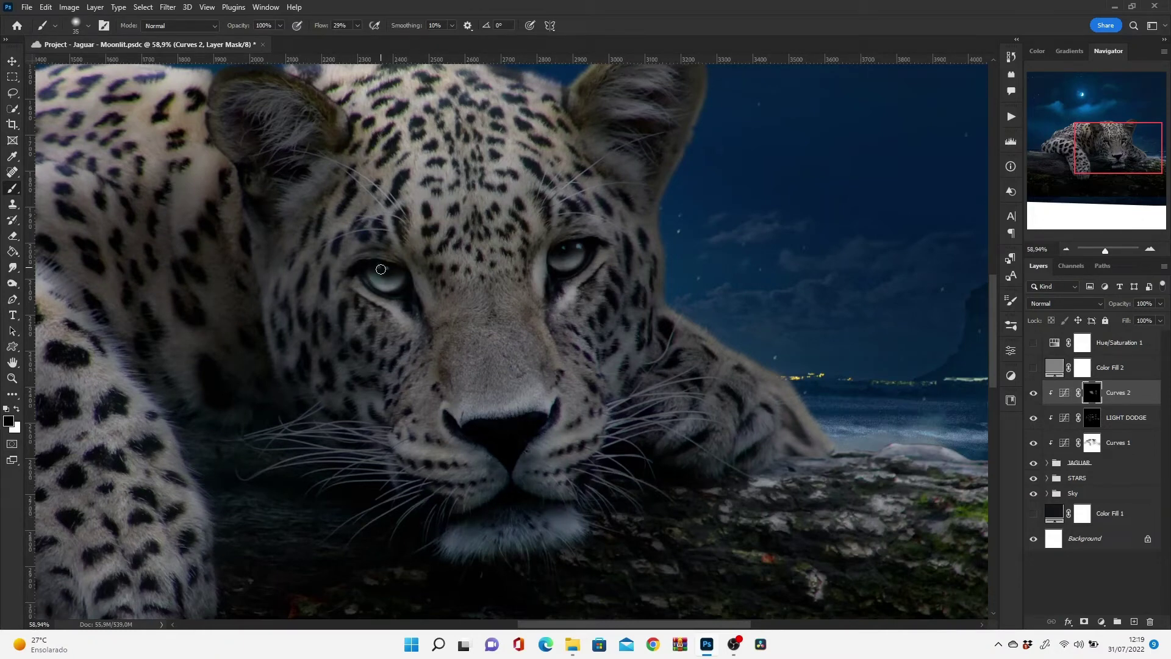
key(x)
drag(224, 128, 455, 238)
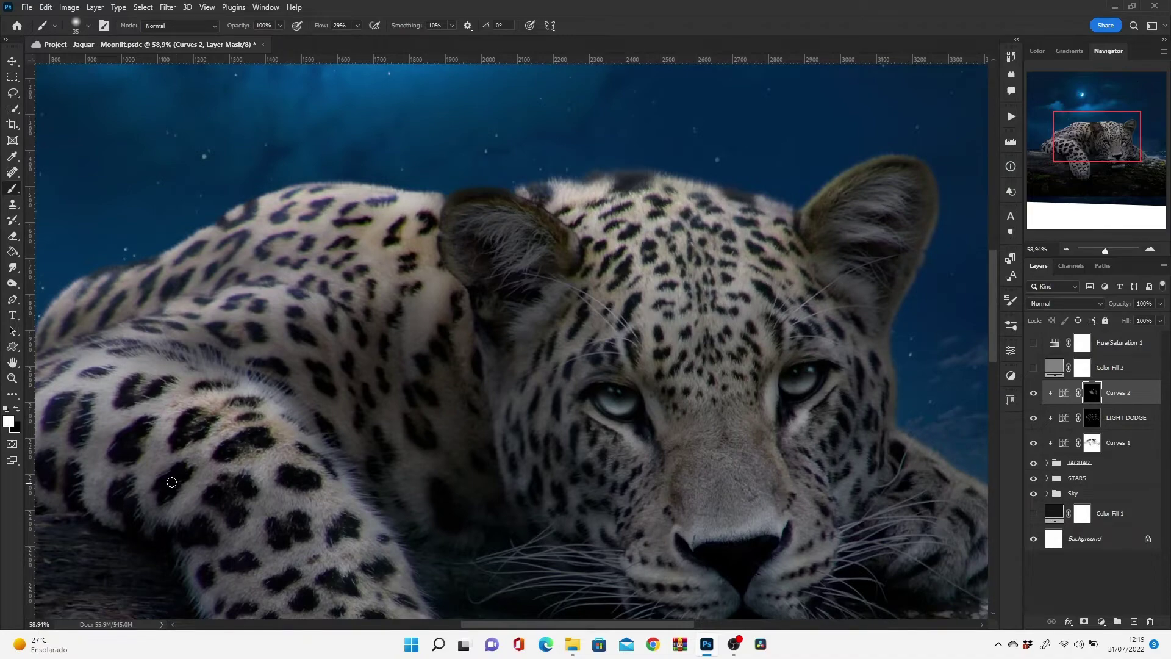
drag(478, 451, 601, 258)
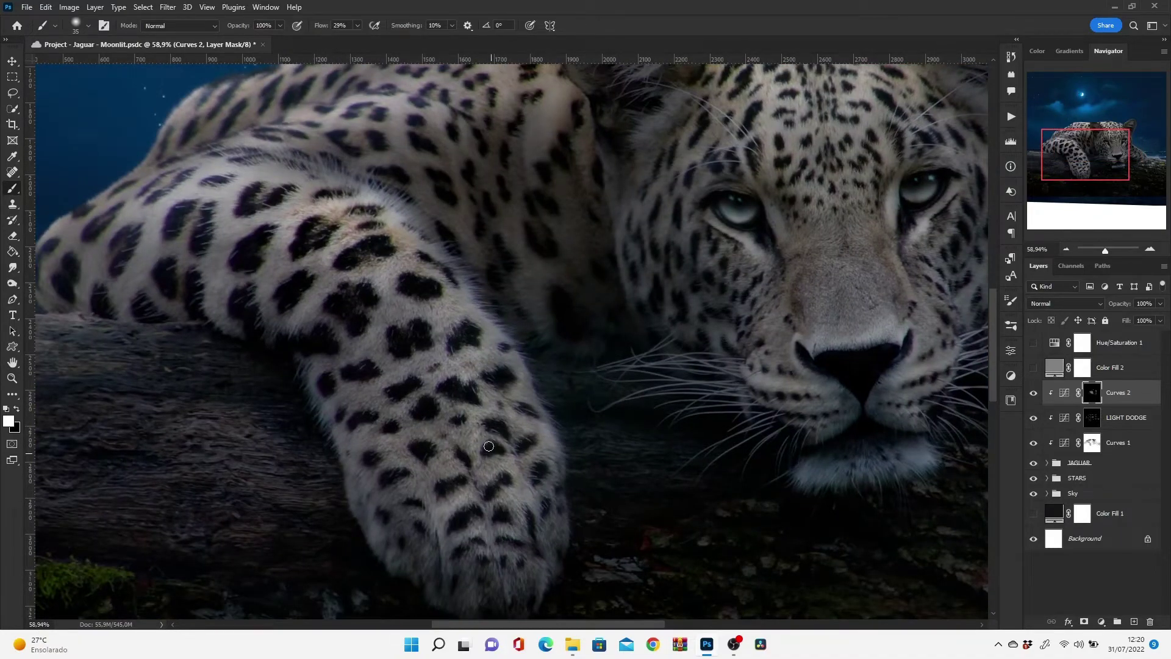
drag(489, 447, 708, 547)
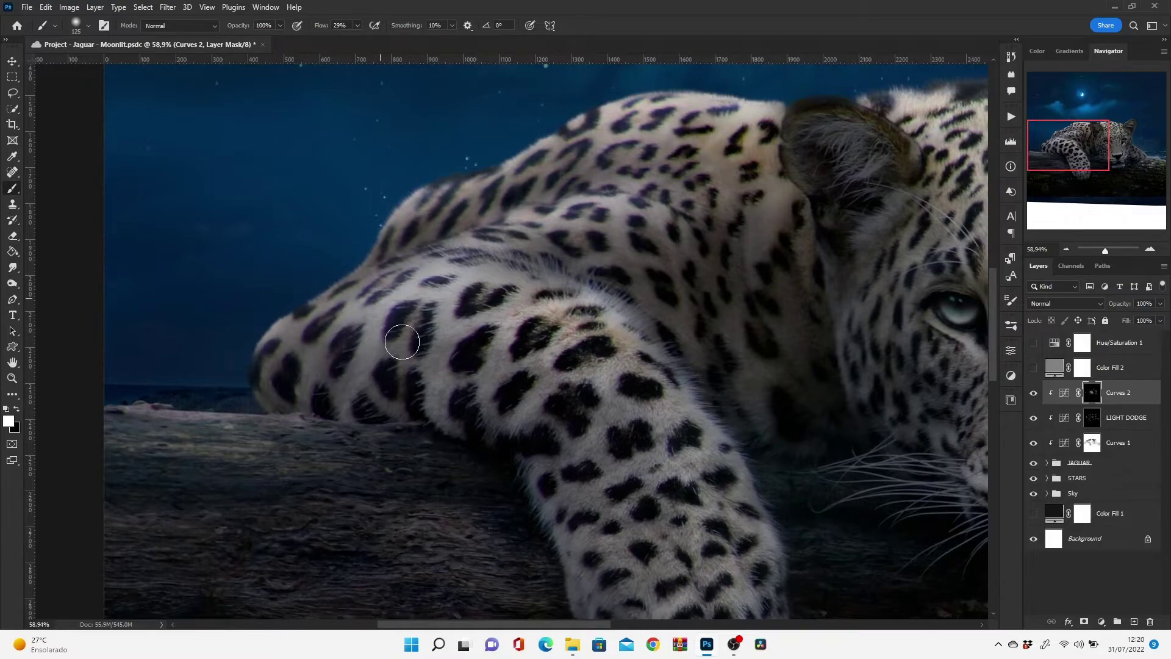
- Darken the paw area on the mask with a larger brush, then reselect Curves 2
key(bracketright)
scroll(387, 413, down, 5)
alt+scroll(651, 348, down, 5)
key(bracketright)
key(bracketright)
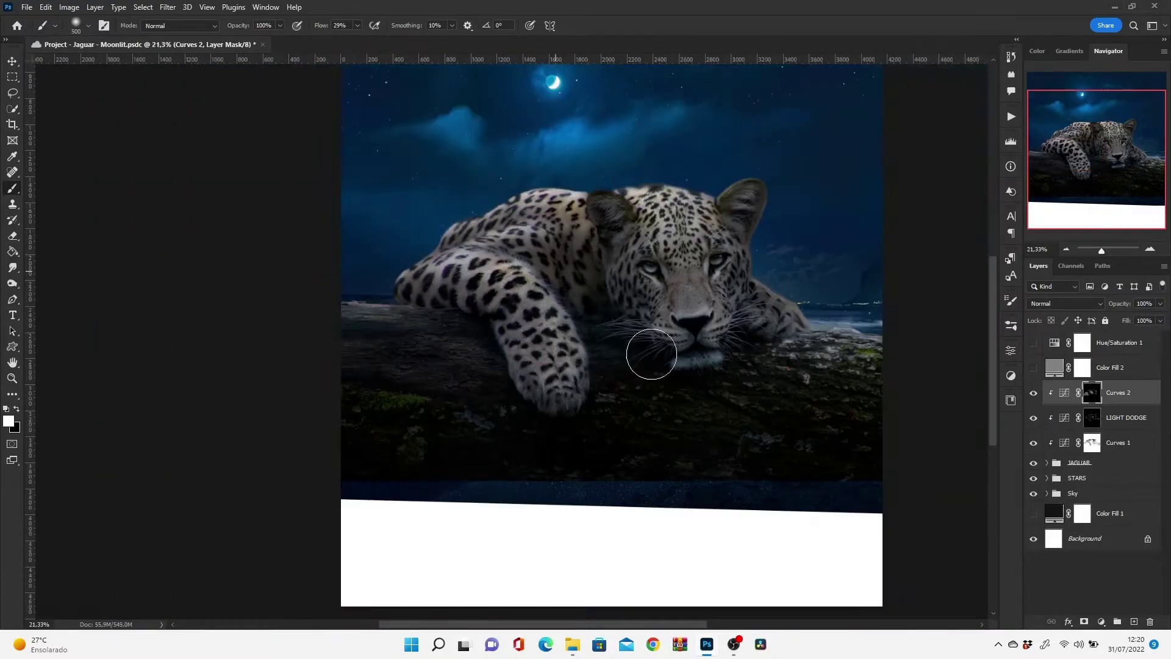
drag(517, 267, 340, 374)
key(bracketright)
key(bracketright)
key(bracketright)
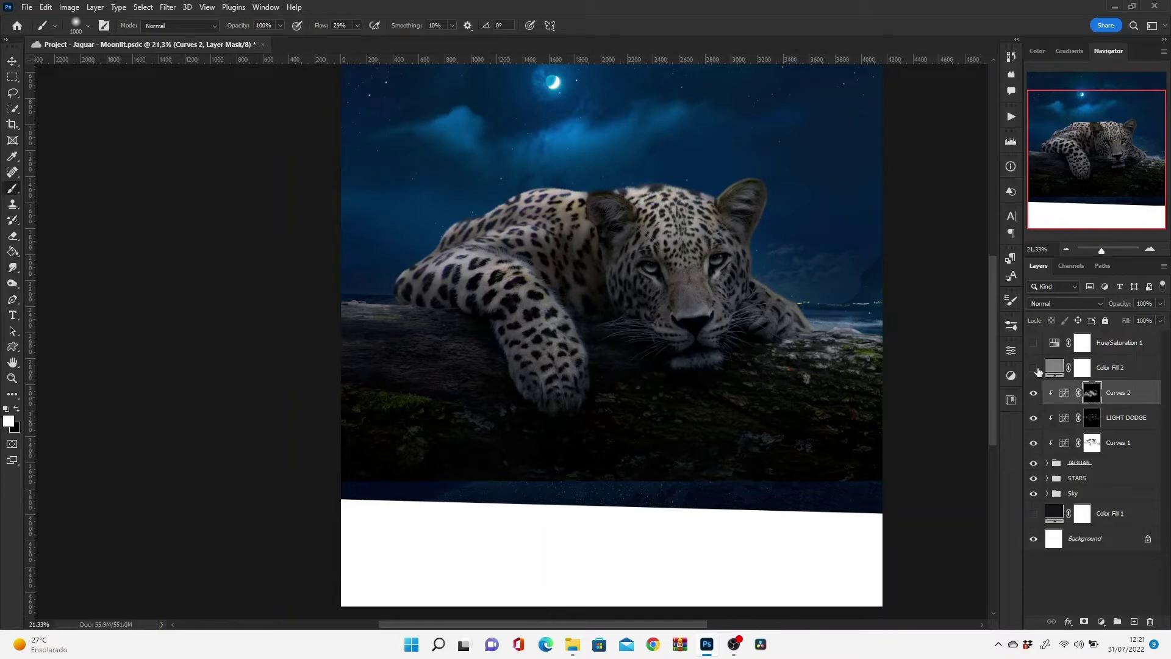
click(1092, 420)
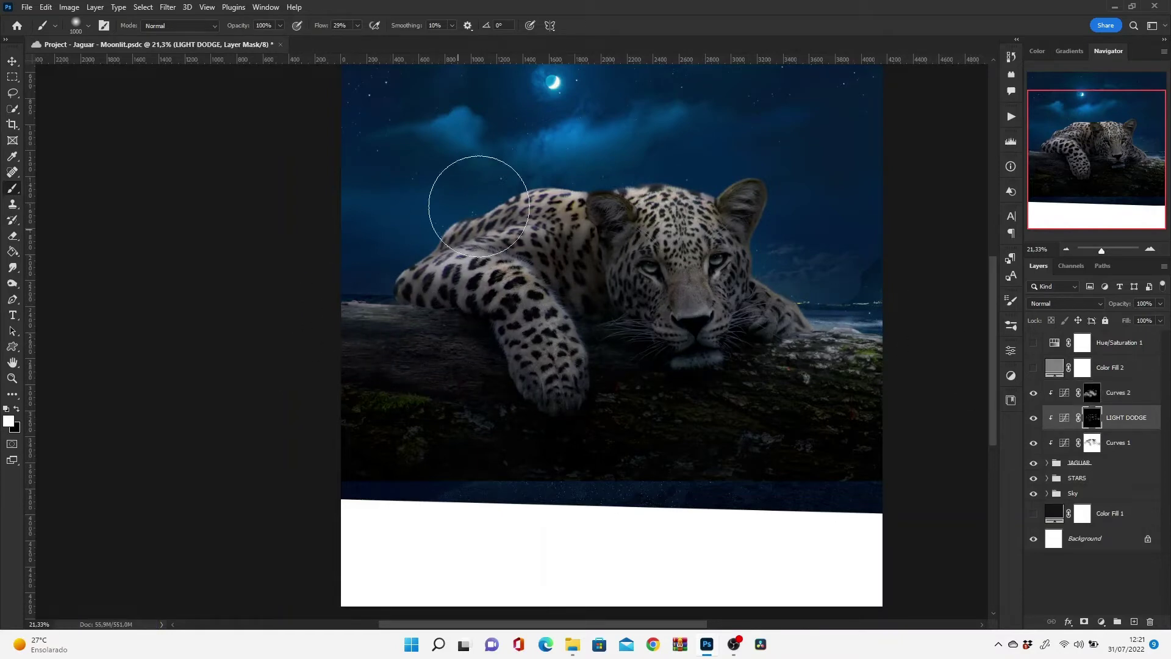
click(1125, 392)
click(1101, 622)
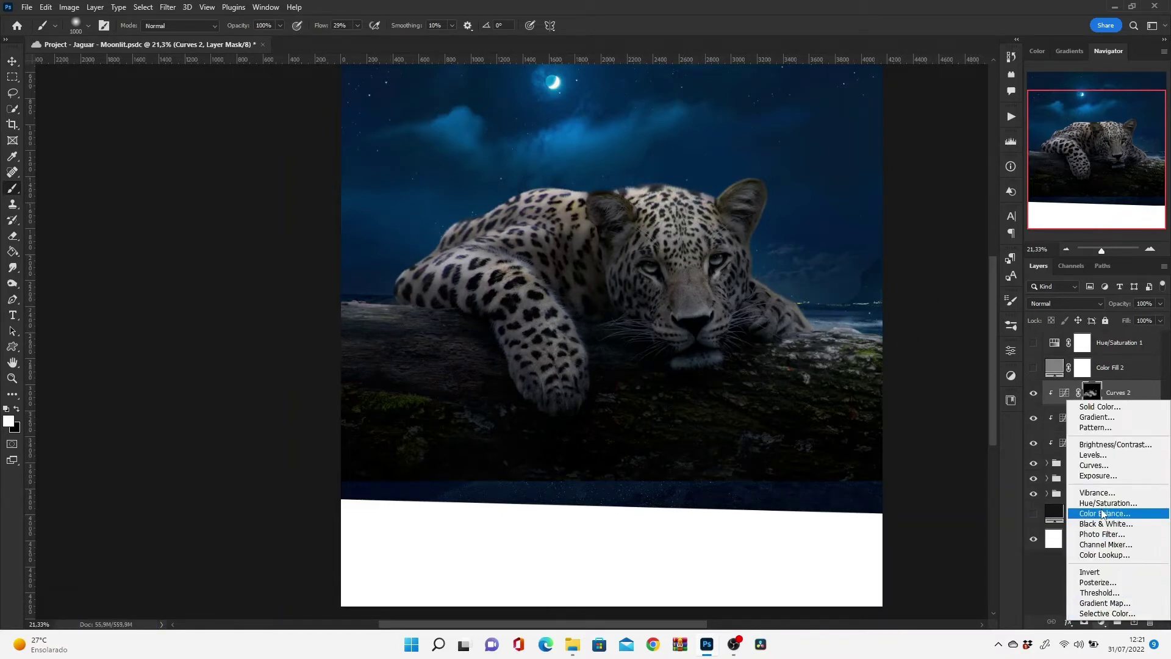
- Add a Color Balance adjustment and a new Layer 1 clipped to the layer beneath
click(1098, 515)
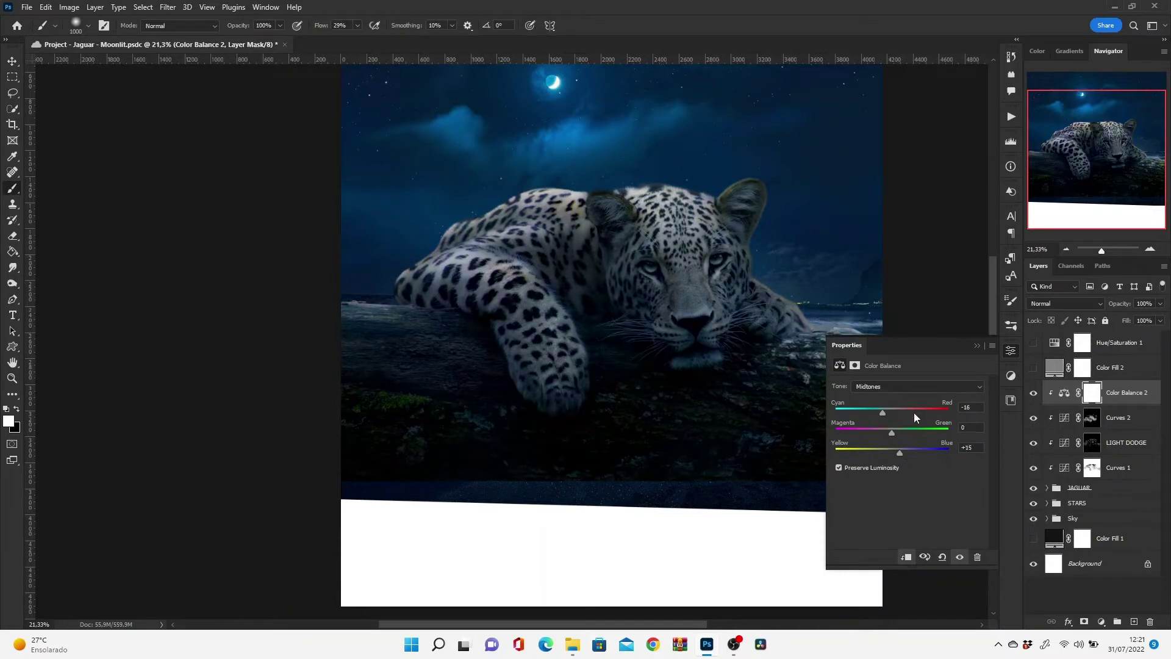
right_click(1049, 491)
key(Escape)
key(ctrl+shift+n)
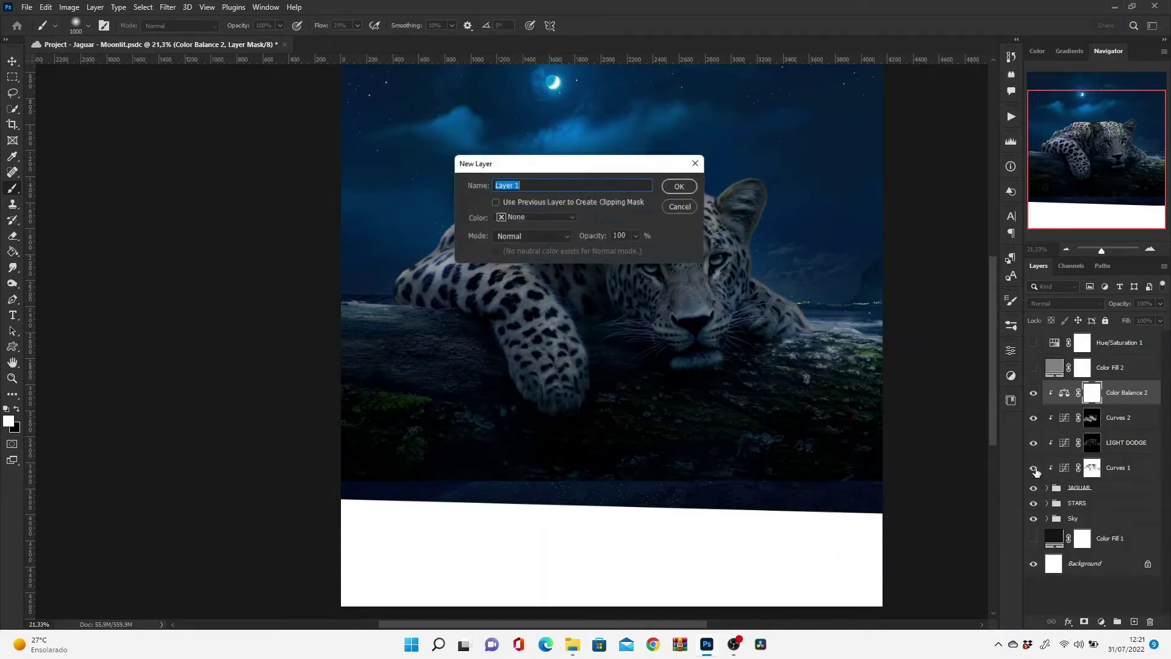
key(Return)
- Paint blue over the jaguar on Layer 1 and set it to Color blending
drag(740, 230, 671, 270)
key(bracketright)
key(bracketright)
key(bracketright)
mouse_move(533, 400)
mouse_down()
mouse_move(596, 418)
mouse_move(674, 300)
mouse_move(313, 484)
mouse_up()
click(1066, 303)
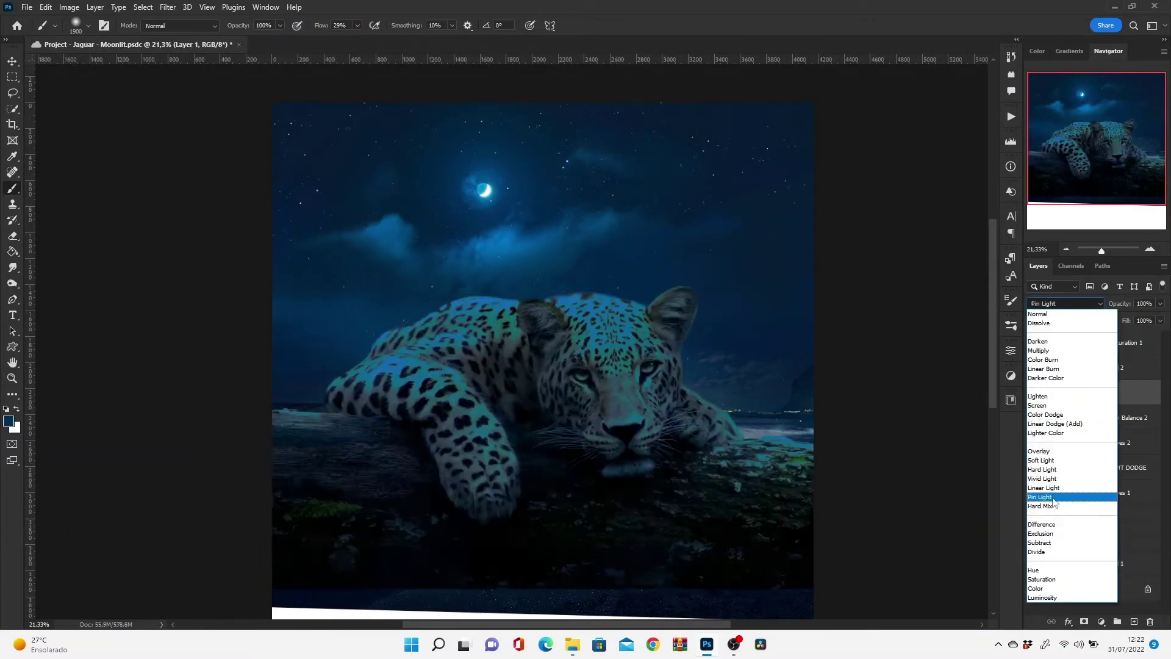
click(1036, 589)
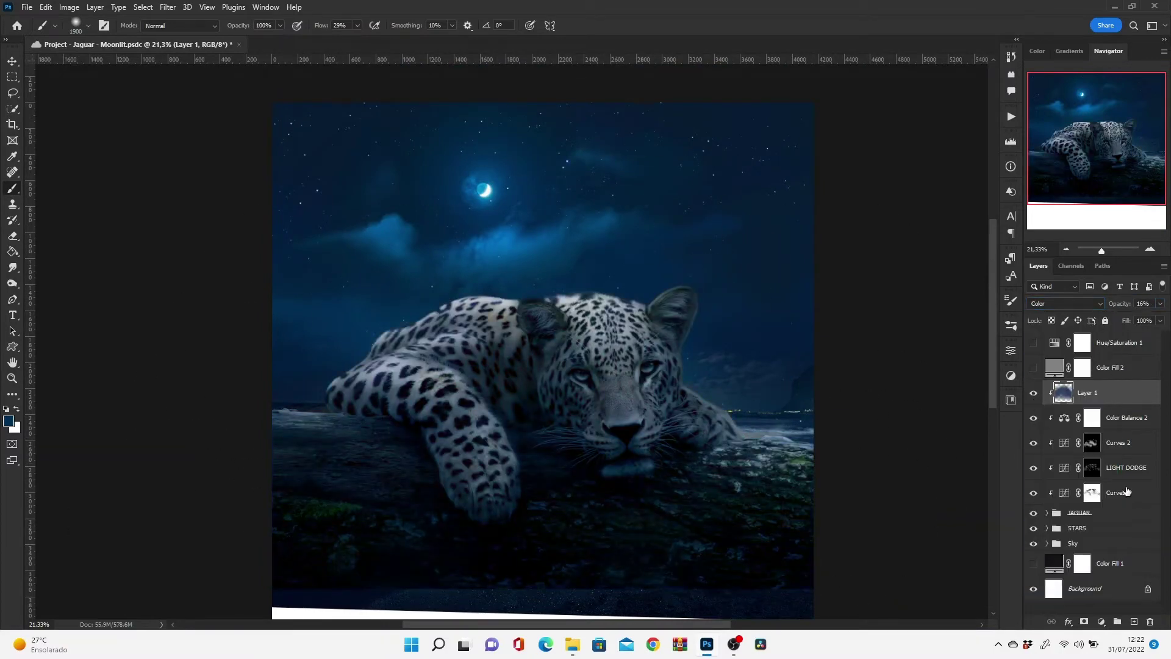
- Duplicate the Sky group into Sky copy and apply a 110-radius Gaussian Blur
click(1078, 545)
right_click(1077, 545)
click(1099, 387)
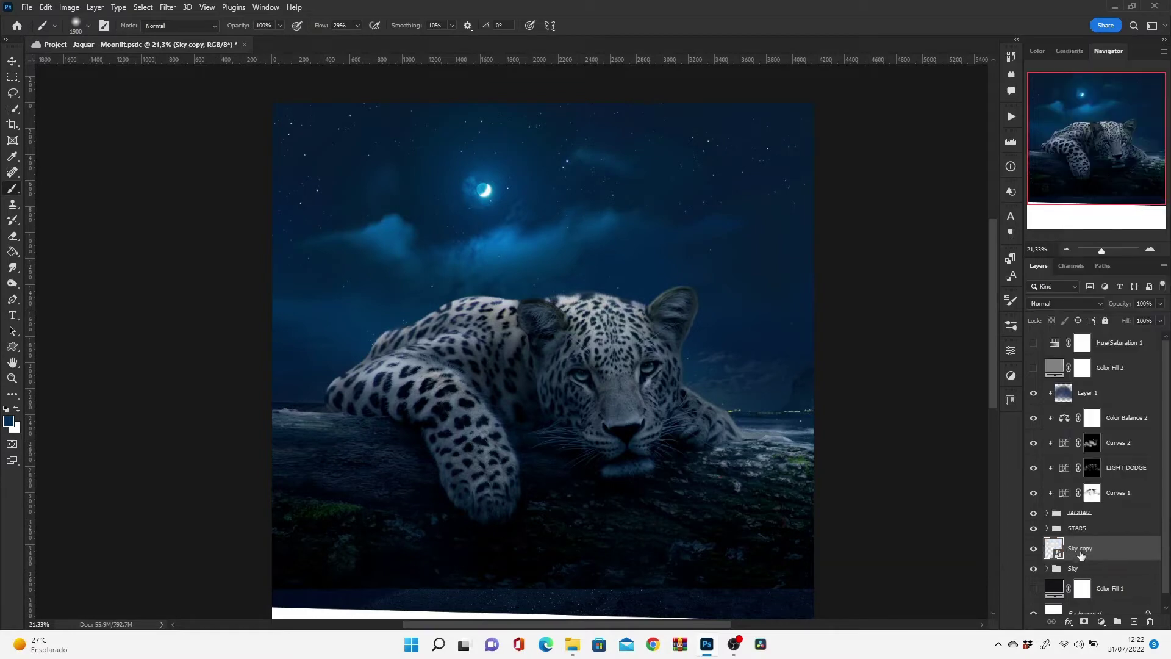
click(167, 6)
click(348, 228)
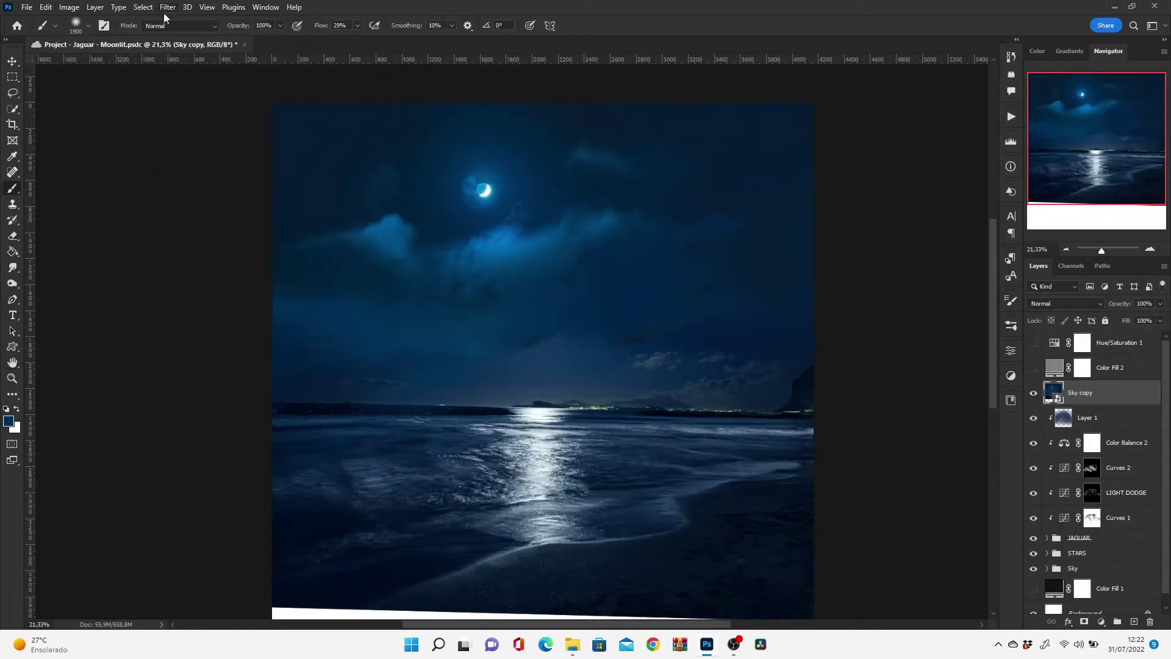
click(921, 154)
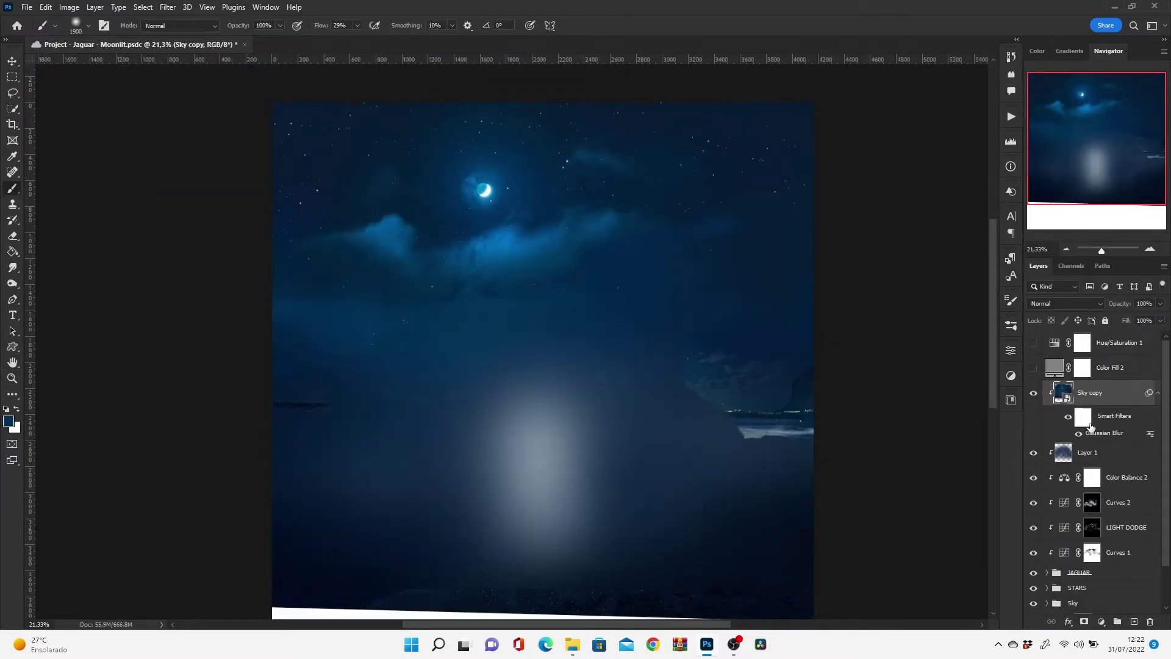
- Set Sky copy to Soft Light blending at 26% opacity
click(1065, 304)
click(1041, 460)
text(0)
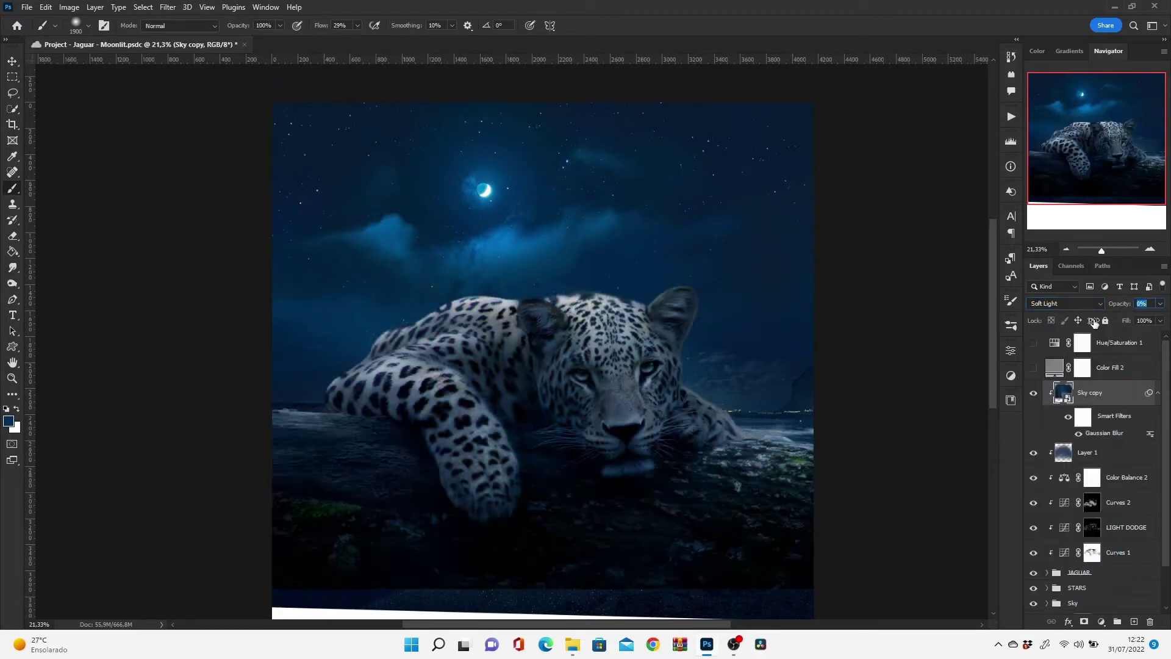
drag(1125, 308, 1116, 308)
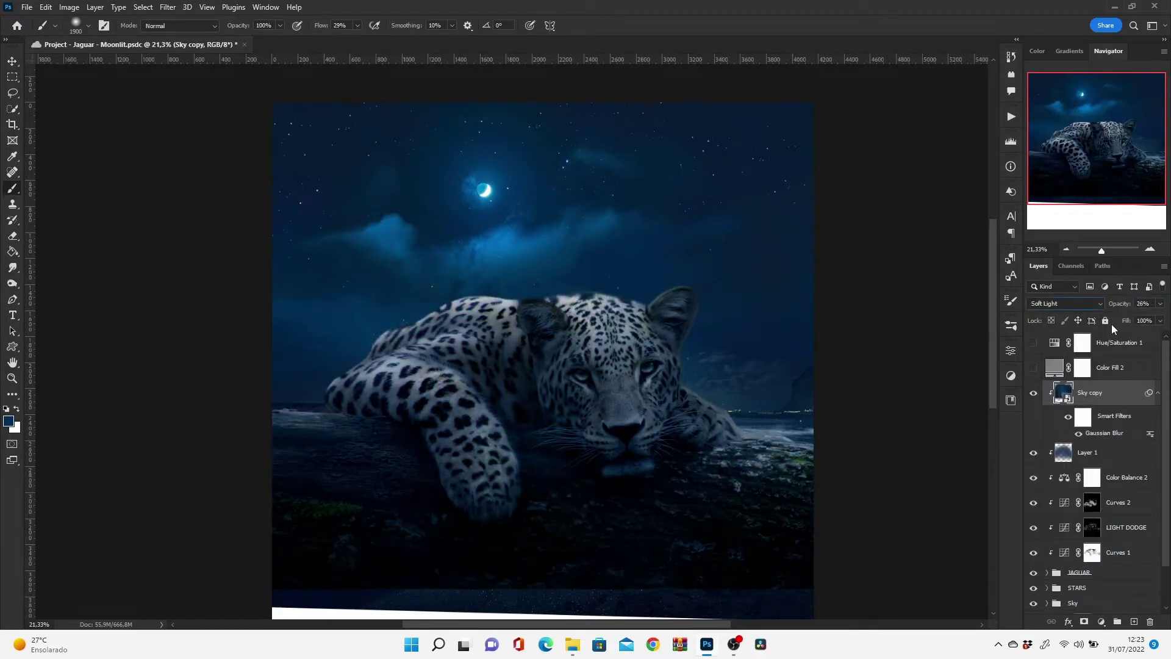
click(1158, 392)
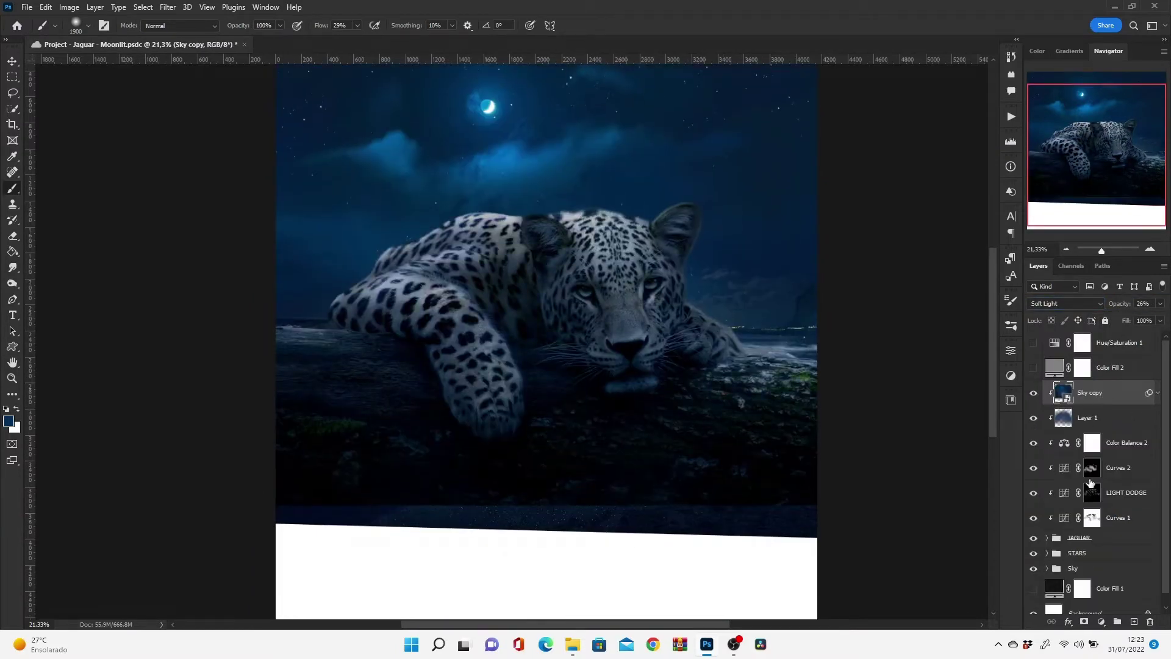
- Add an empty Layer 2 above Sky copy in Linear Dodge (Add) mode
click(1134, 621)
click(1067, 303)
click(1050, 467)
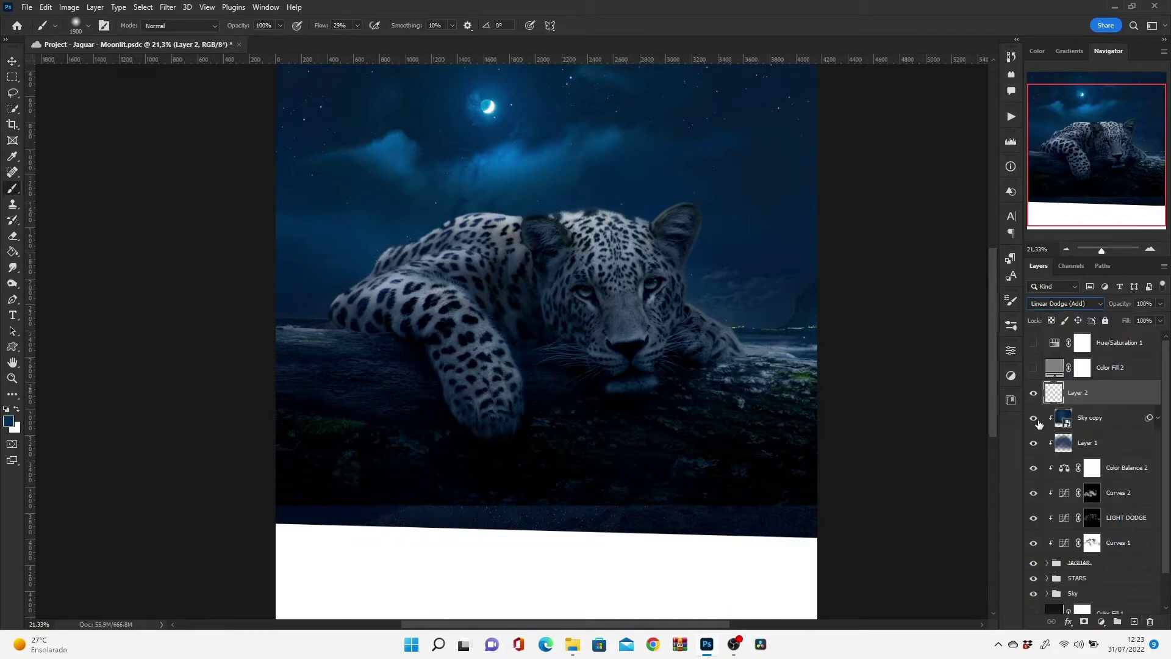
- Sample a light cyan from near the moon and a dark blue from the image
alt+click(492, 102)
alt+scroll(805, 341, up, 5)
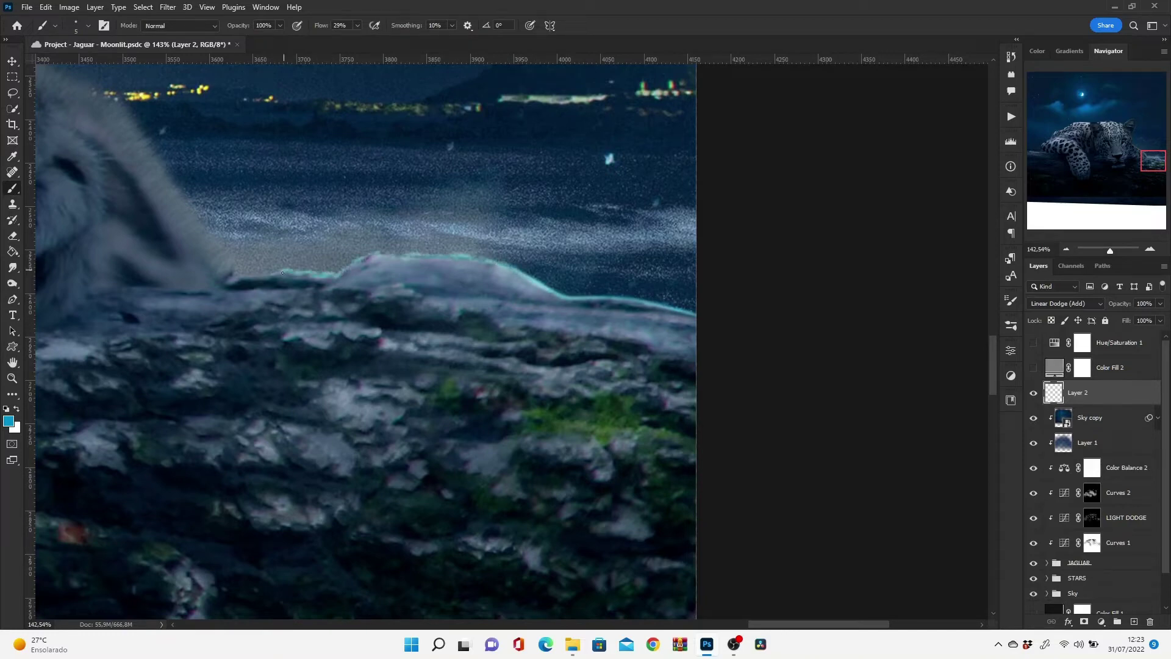
alt+scroll(353, 128, down, 5)
alt+click(437, 126)
alt+scroll(92, 437, up, 5)
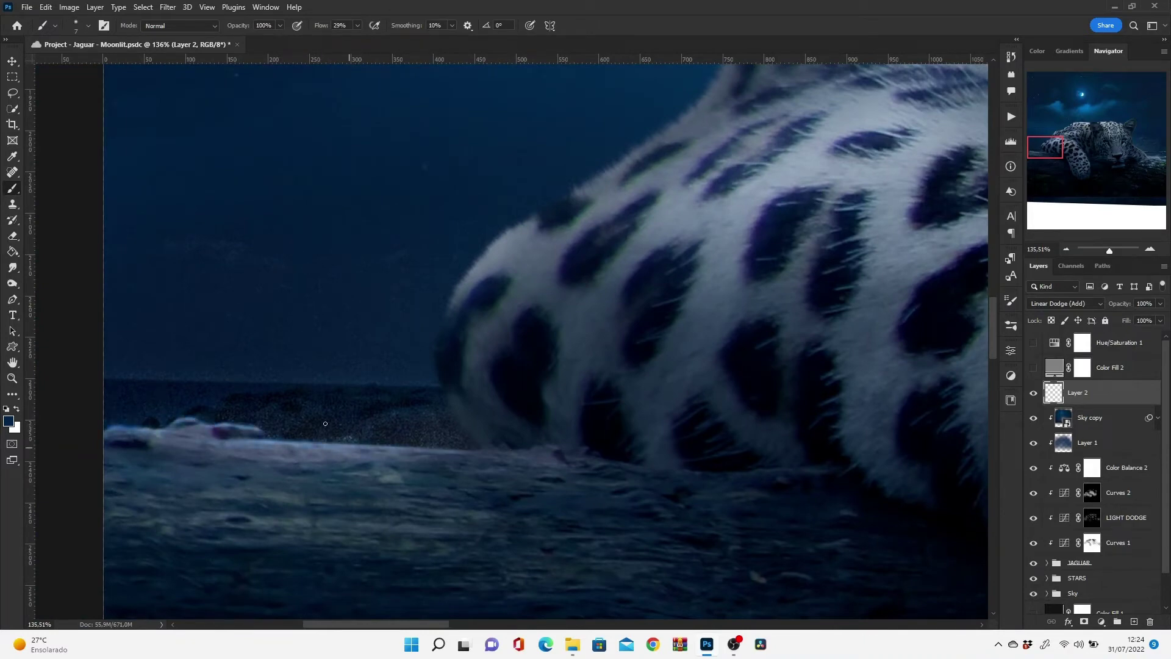
key(bracketright)
key(bracketright)
key(bracketright)
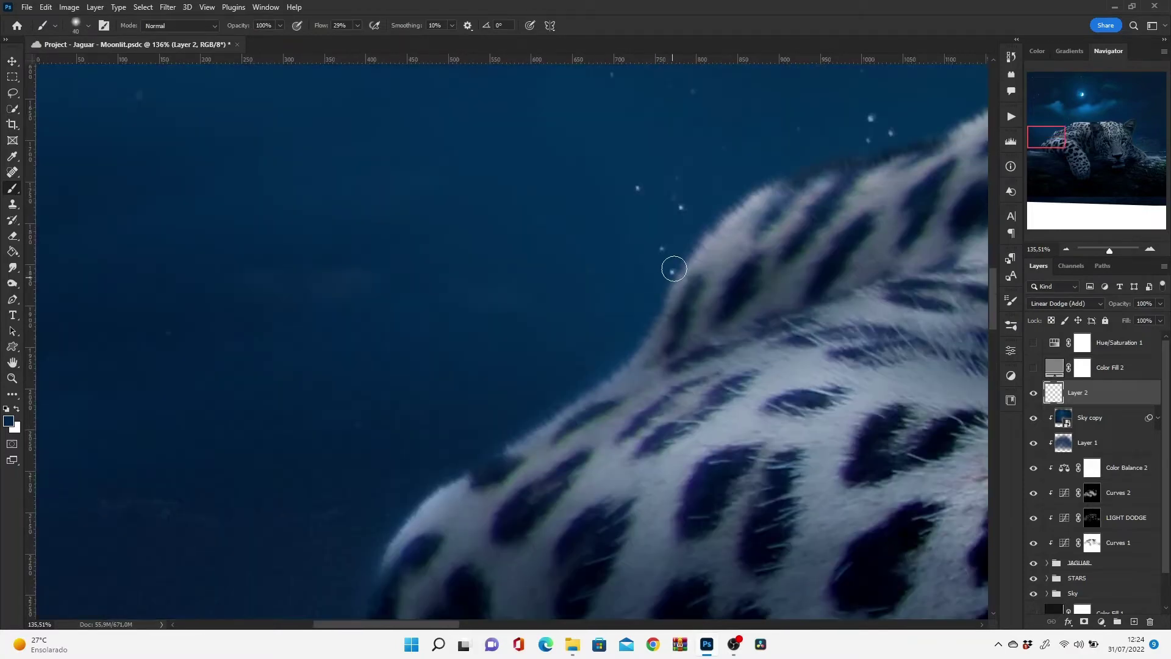
scroll(671, 262, up, 5)
- Paint a soft 20-pixel rim light along the jaguar's ear, back and head-top edges
mouse_move(793, 205)
mouse_down()
mouse_move(739, 241)
mouse_move(570, 240)
mouse_up()
key(bracketright)
key(bracketright)
key(bracketright)
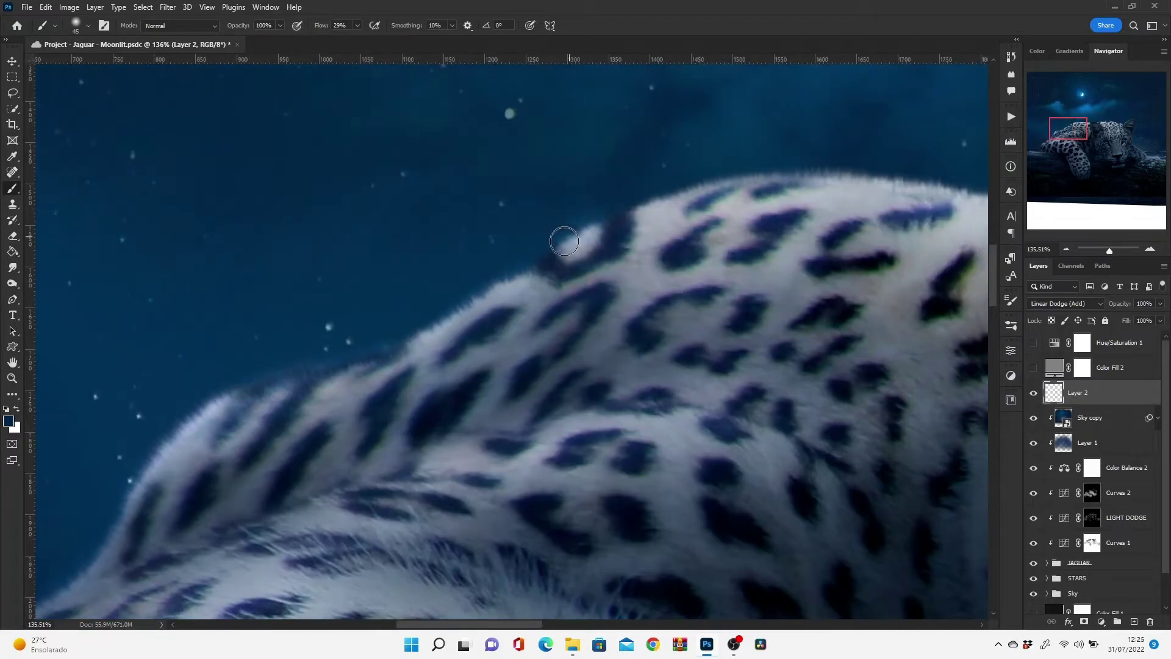
drag(777, 253, 431, 327)
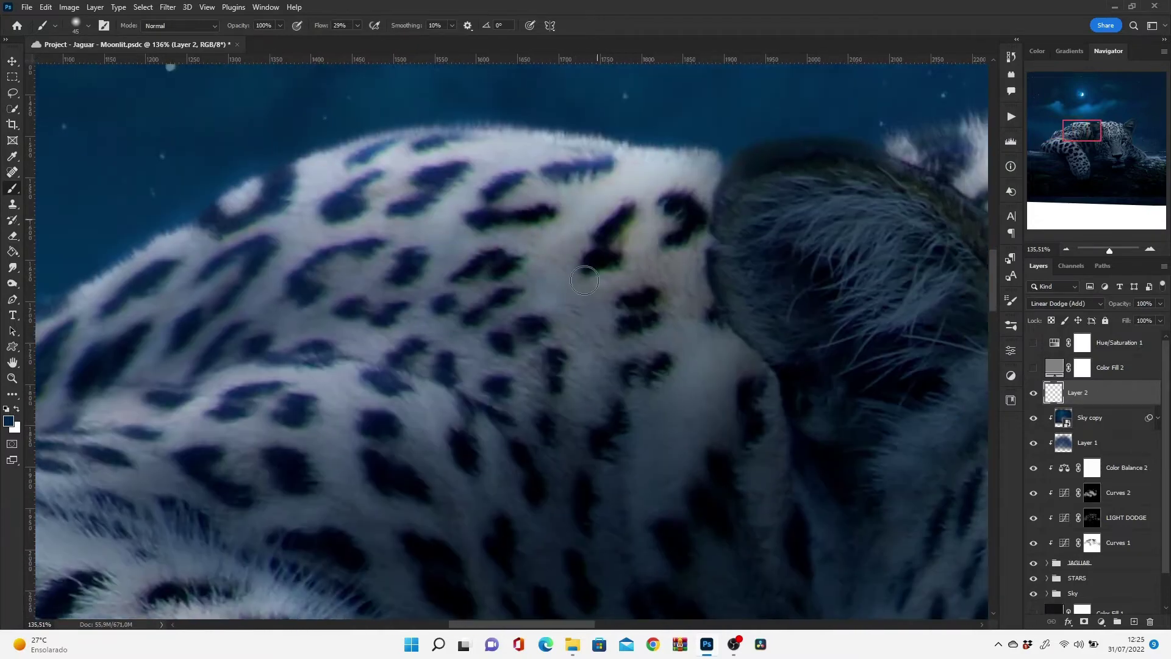
drag(787, 478, 327, 478)
key(bracketleft)
key(bracketleft)
key(bracketleft)
key(bracketright)
key(bracketright)
key(bracketright)
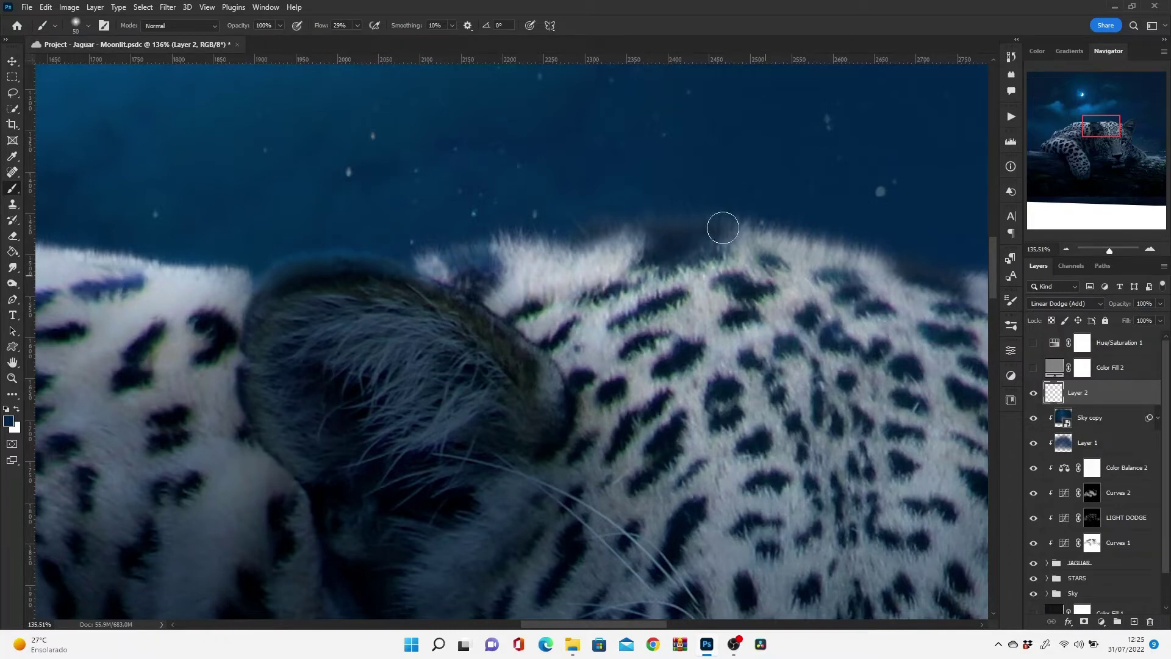
scroll(720, 220, right, 5)
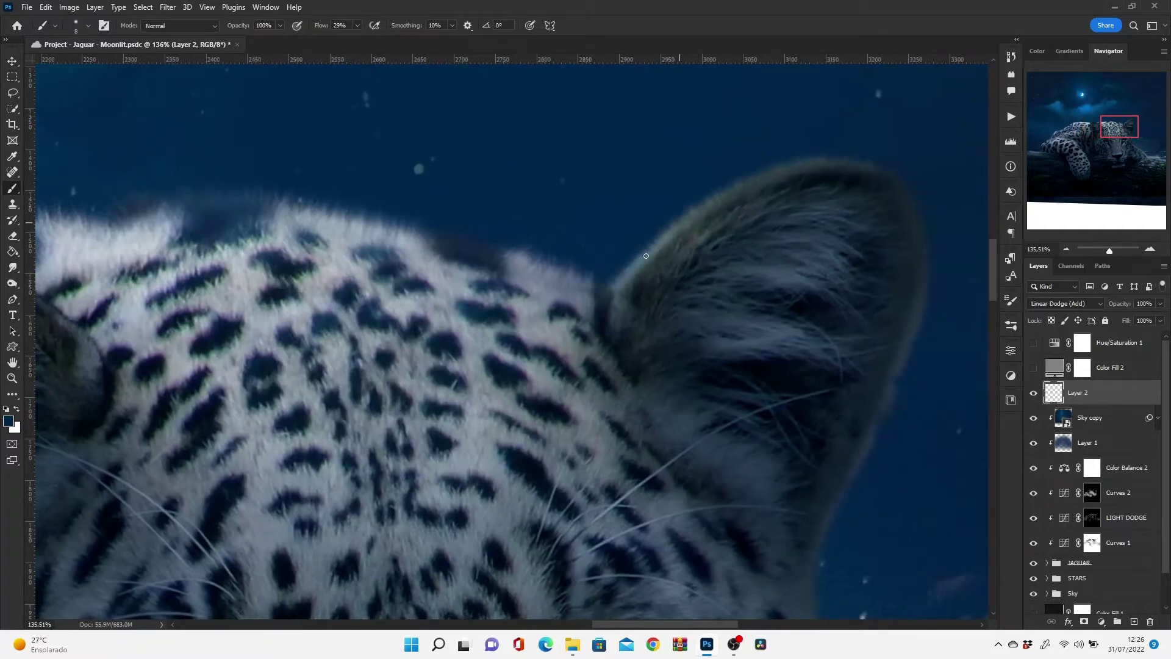
drag(693, 256, 728, 243)
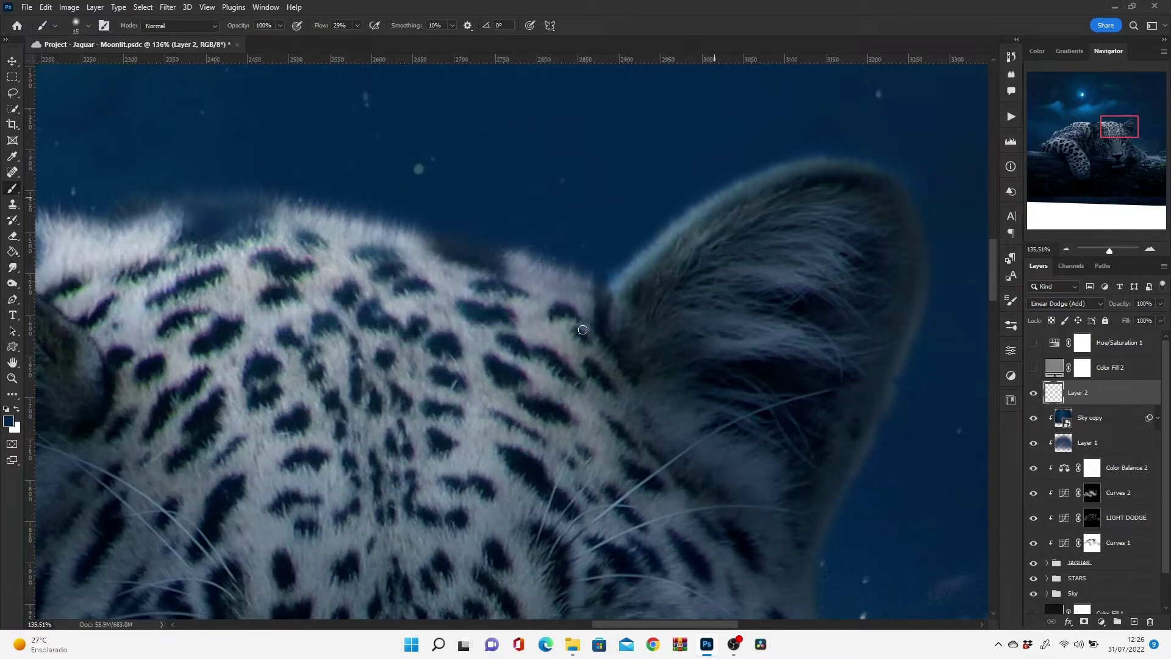
mouse_move(569, 270)
mouse_down()
mouse_move(502, 262)
mouse_move(584, 378)
mouse_up()
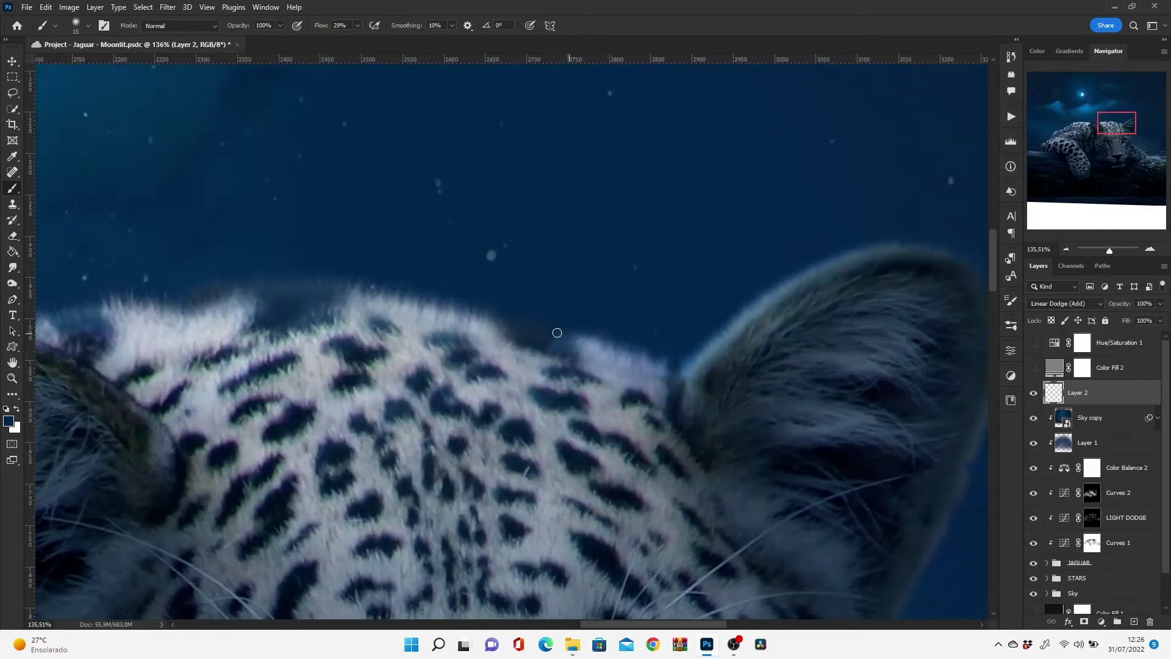
mouse_move(557, 334)
mouse_down()
mouse_move(512, 314)
mouse_move(484, 346)
mouse_up()
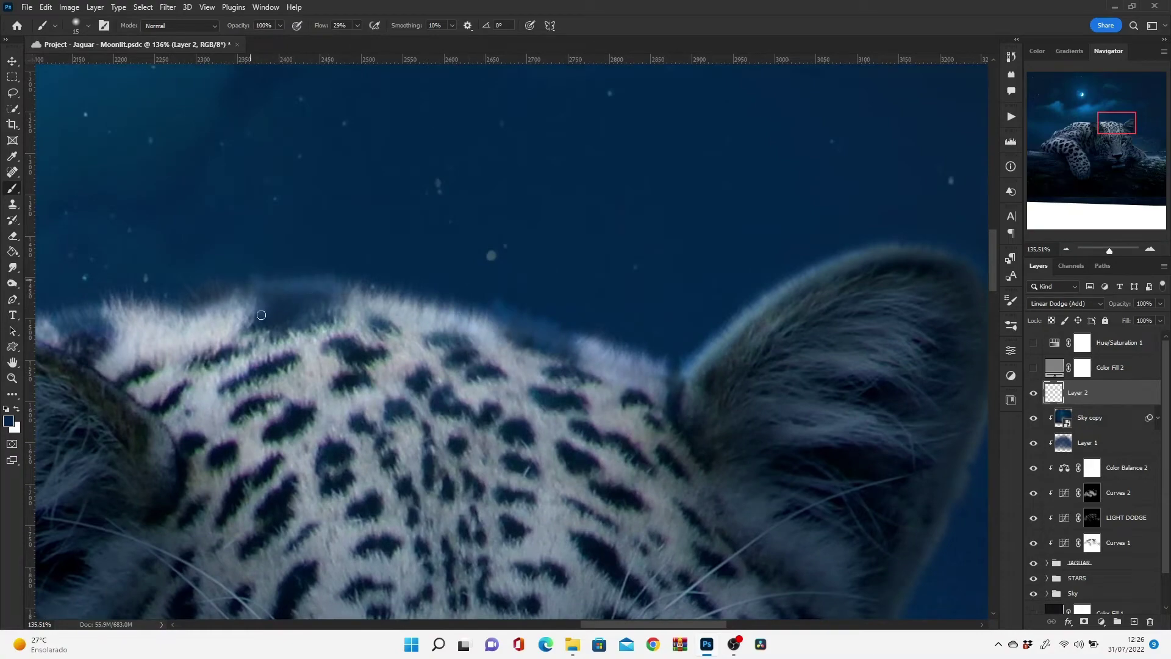
mouse_move(261, 315)
mouse_down()
mouse_move(613, 178)
mouse_move(554, 149)
mouse_move(493, 165)
mouse_up()
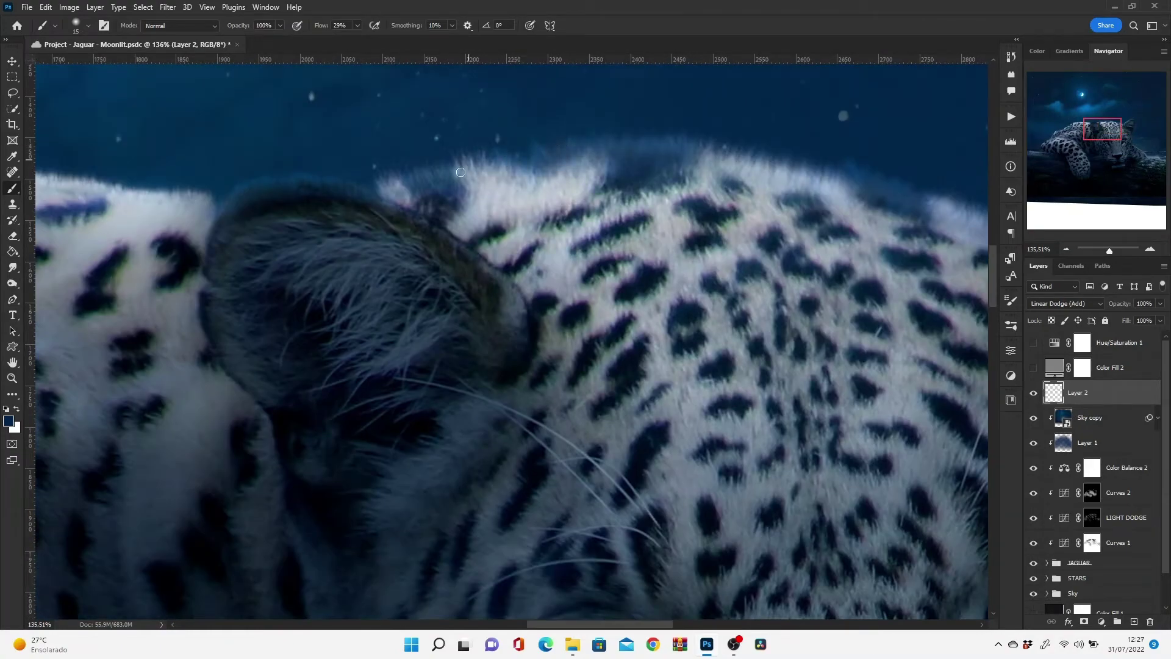
key(ctrl+0)
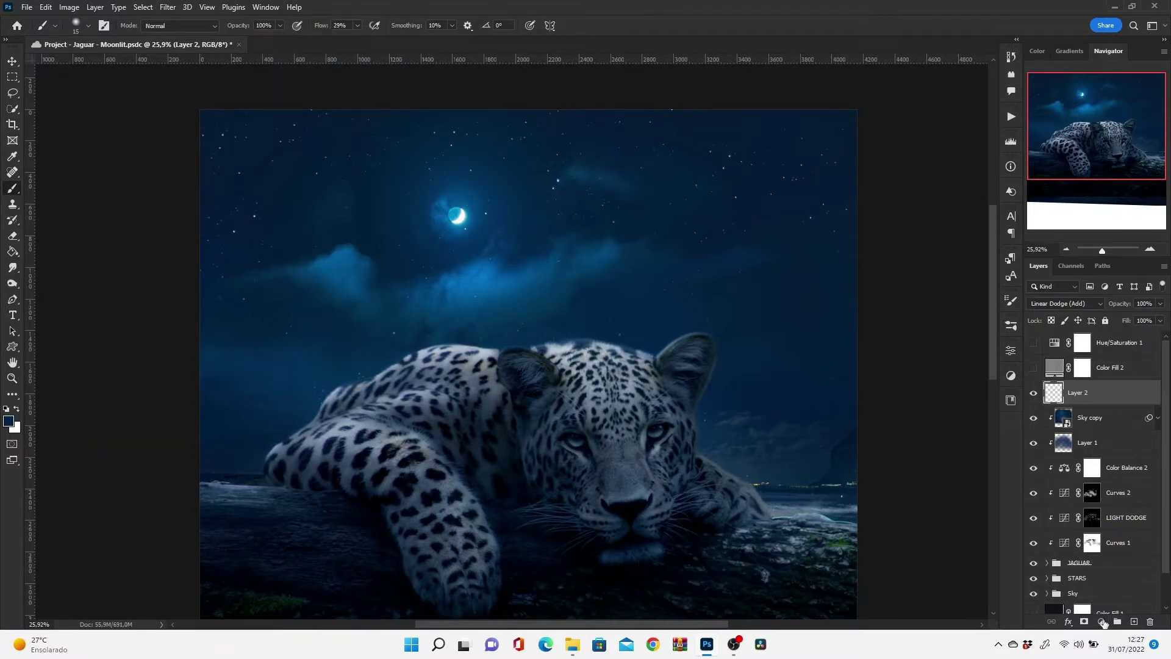
- Add a solid colour fill layer, Color Fill 3, filled with a lighter blue
click(1103, 622)
click(1010, 398)
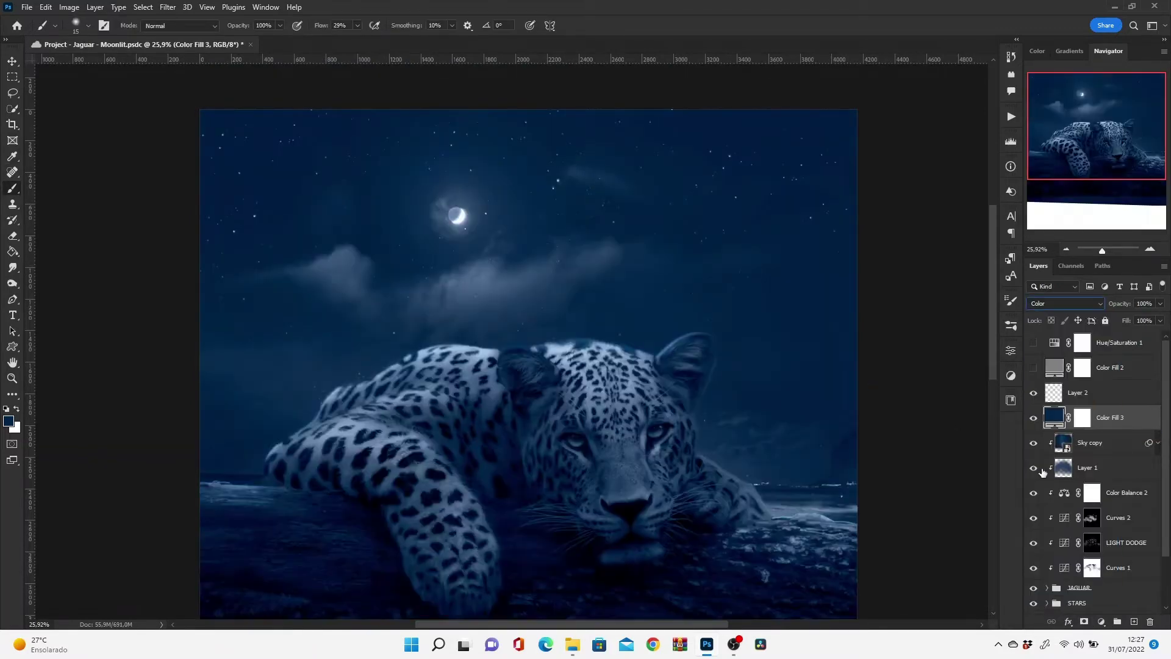
double_click(1054, 417)
click(847, 466)
click(1030, 403)
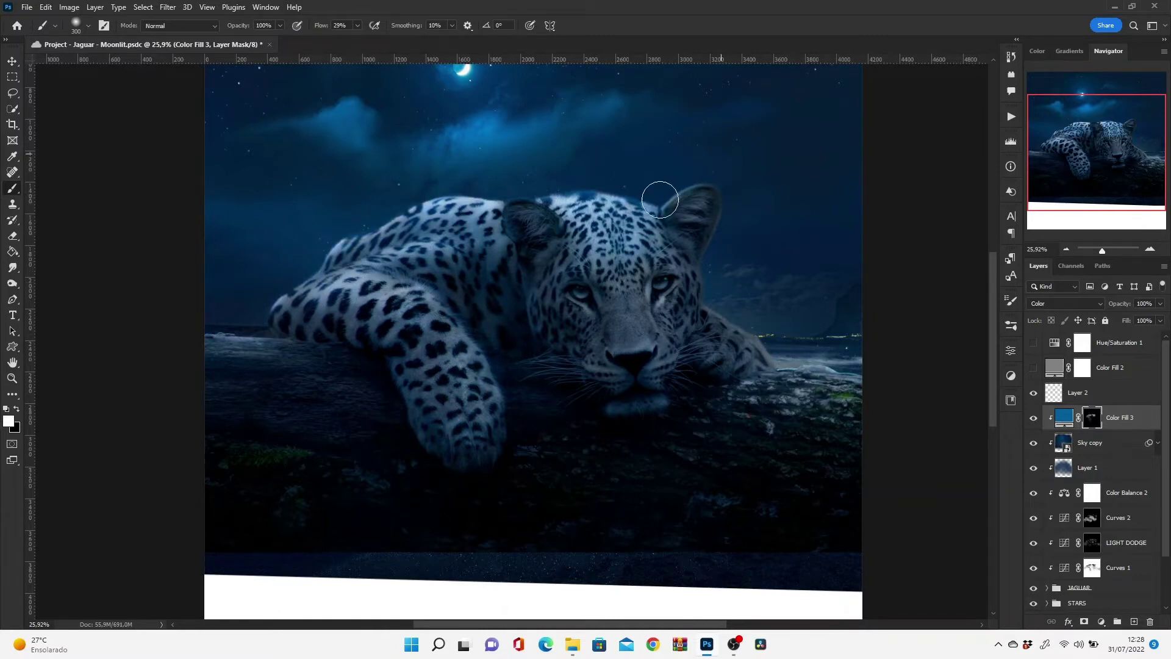
- Add a new Linear Dodge (Add) Layer 3 and sample Color Fill 3's blue as the foreground colour
key(x)
key(x)
key(x)
drag(562, 219, 597, 308)
key(x)
drag(550, 479, 571, 374)
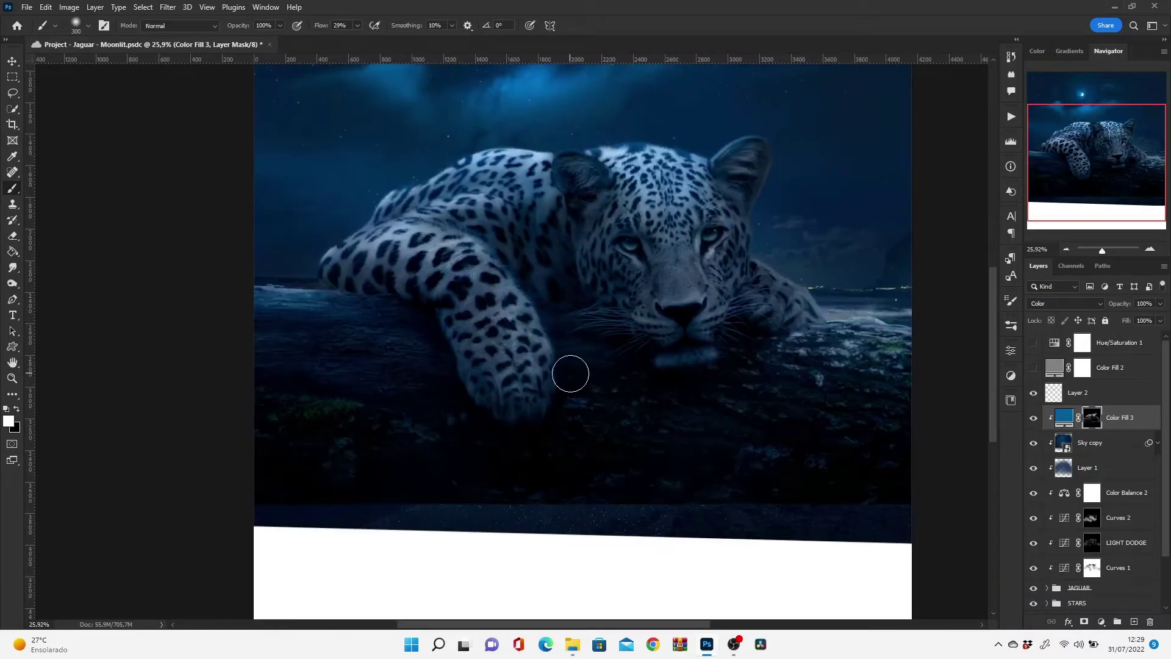
click(1135, 622)
double_click(1065, 442)
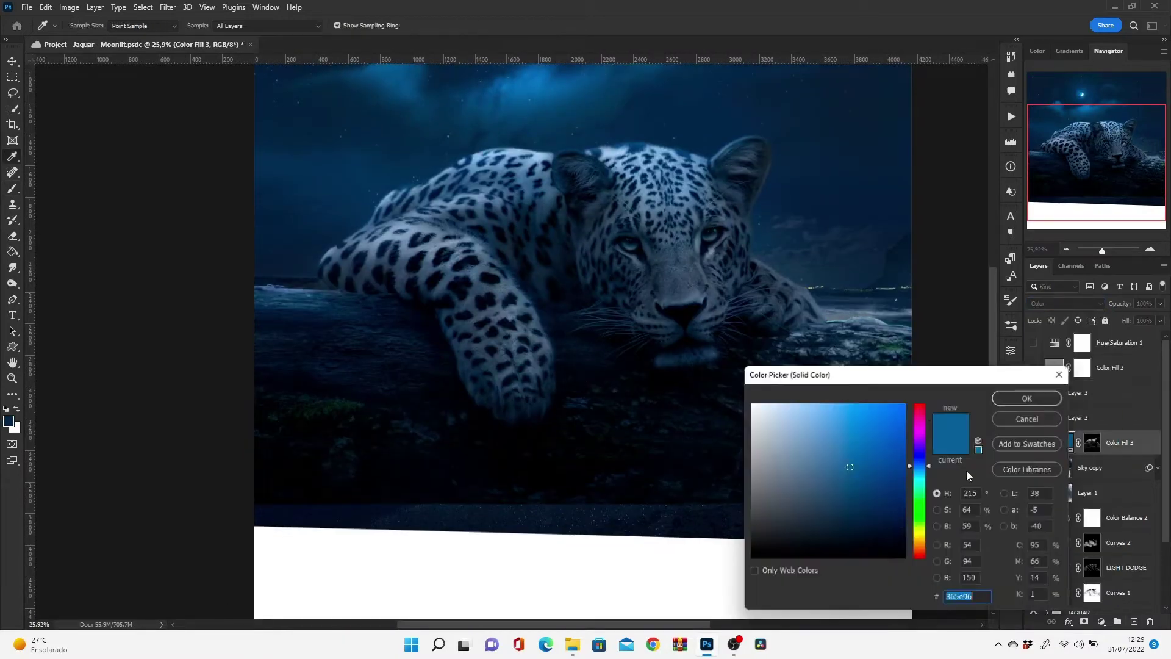
key(Return)
- With a smaller brush, paint blue rim glow along the jaguar's ear and back edge
key(b)
drag(439, 217, 348, 297)
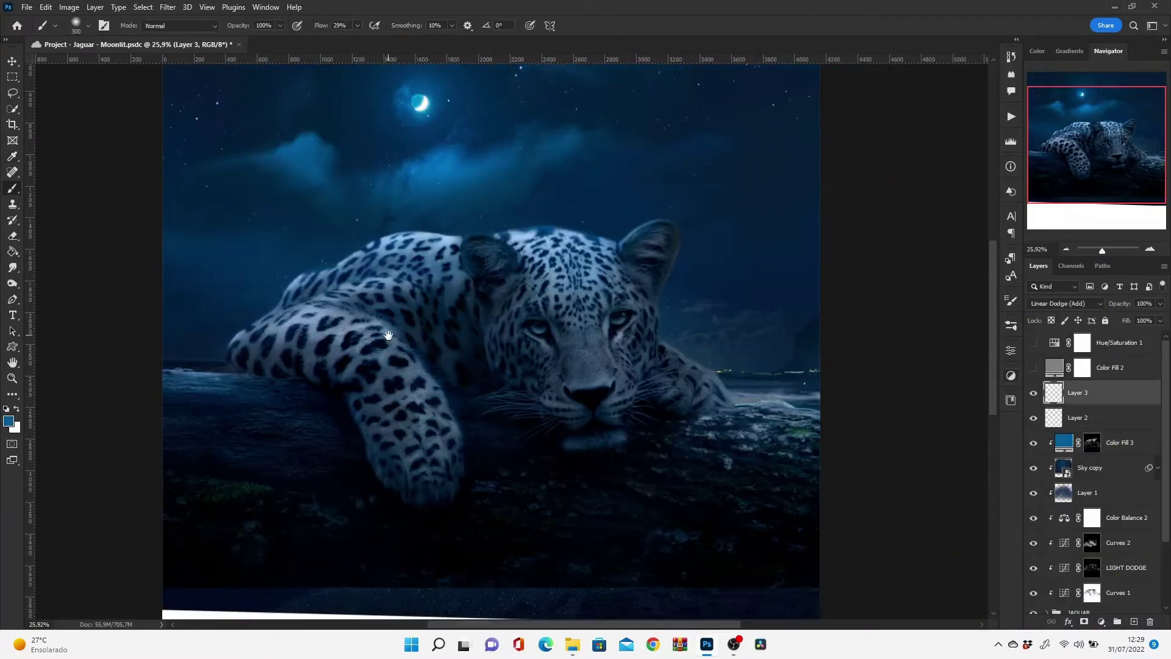
right_click(348, 297)
key(Escape)
scroll(622, 305, up, 5)
key(bracketleft)
key(bracketleft)
key(bracketleft)
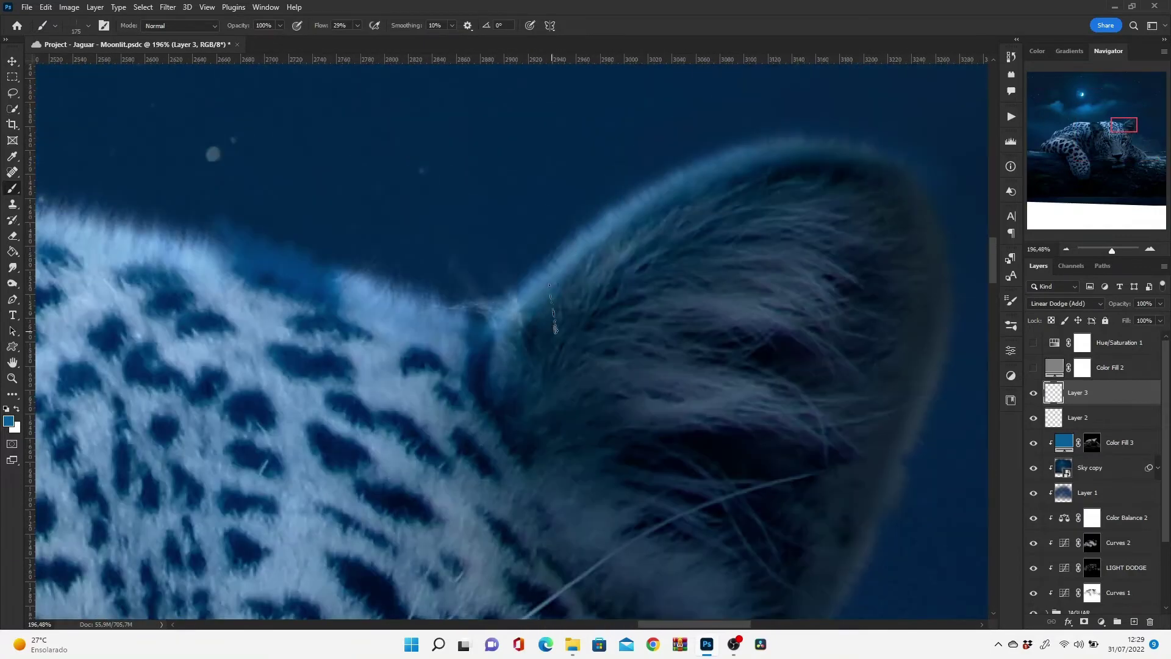
mouse_move(537, 278)
mouse_down()
mouse_move(715, 160)
mouse_move(878, 143)
mouse_up()
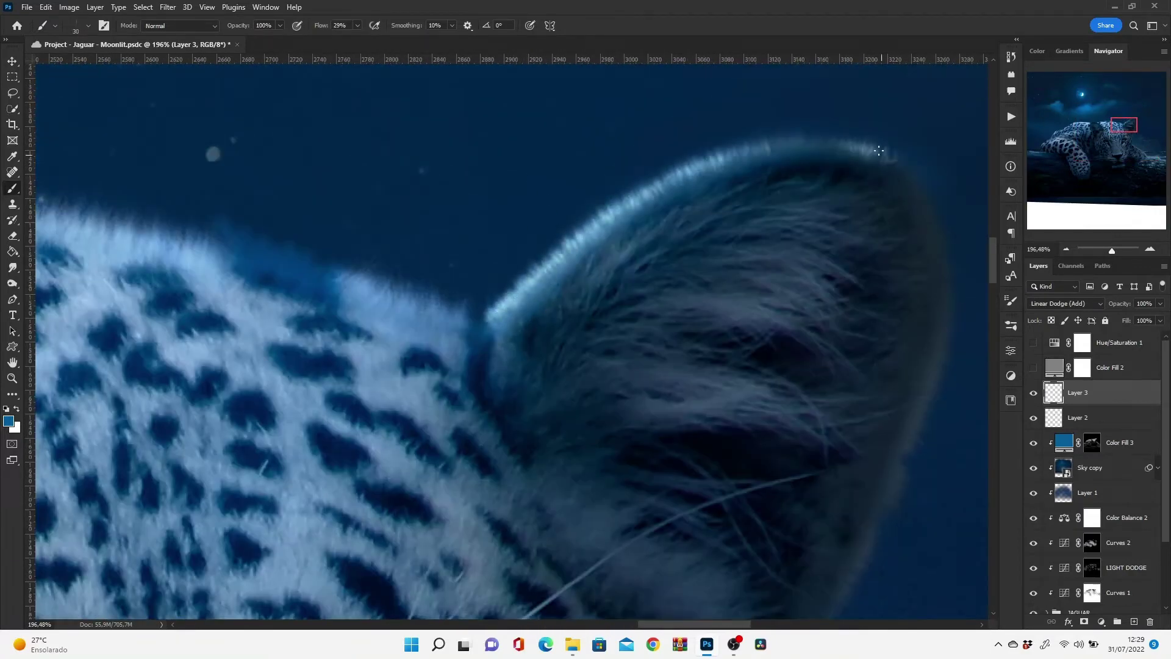
scroll(505, 296, down, 2)
scroll(506, 295, up, 2)
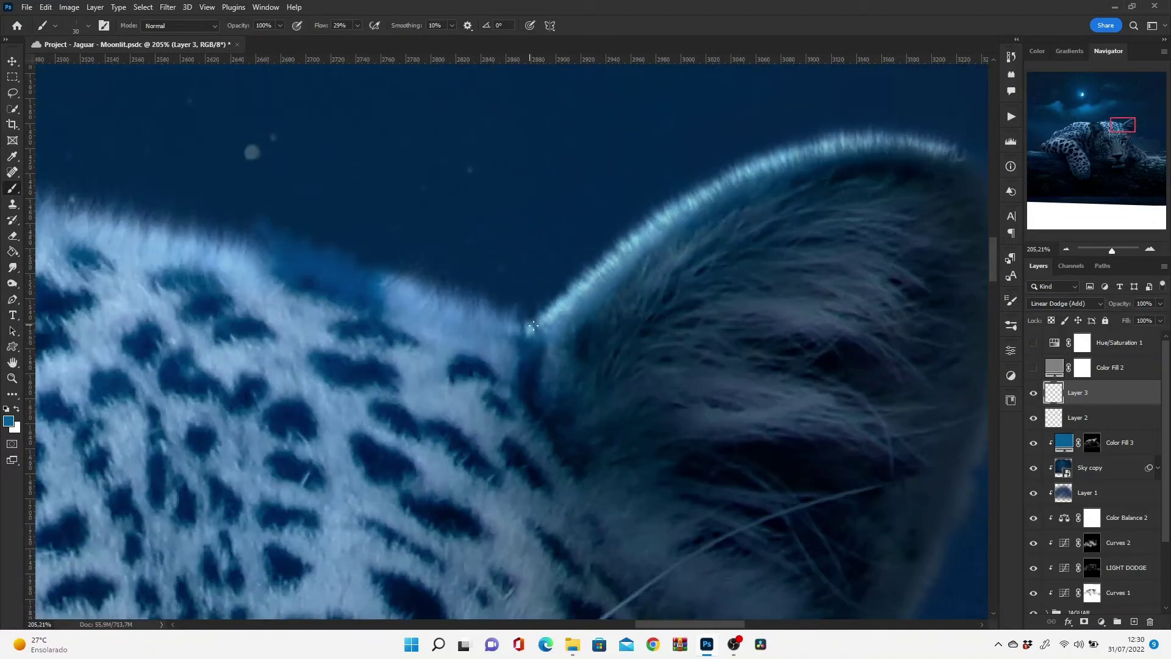
mouse_move(533, 326)
mouse_down()
mouse_move(323, 269)
mouse_move(364, 296)
mouse_move(292, 250)
mouse_up()
drag(399, 368, 779, 408)
mouse_move(403, 238)
mouse_down()
mouse_move(268, 247)
mouse_move(401, 249)
mouse_move(586, 293)
mouse_up()
- Save the document, then add more glow along the ear's top edge and the back fur
key(ctrl+0)
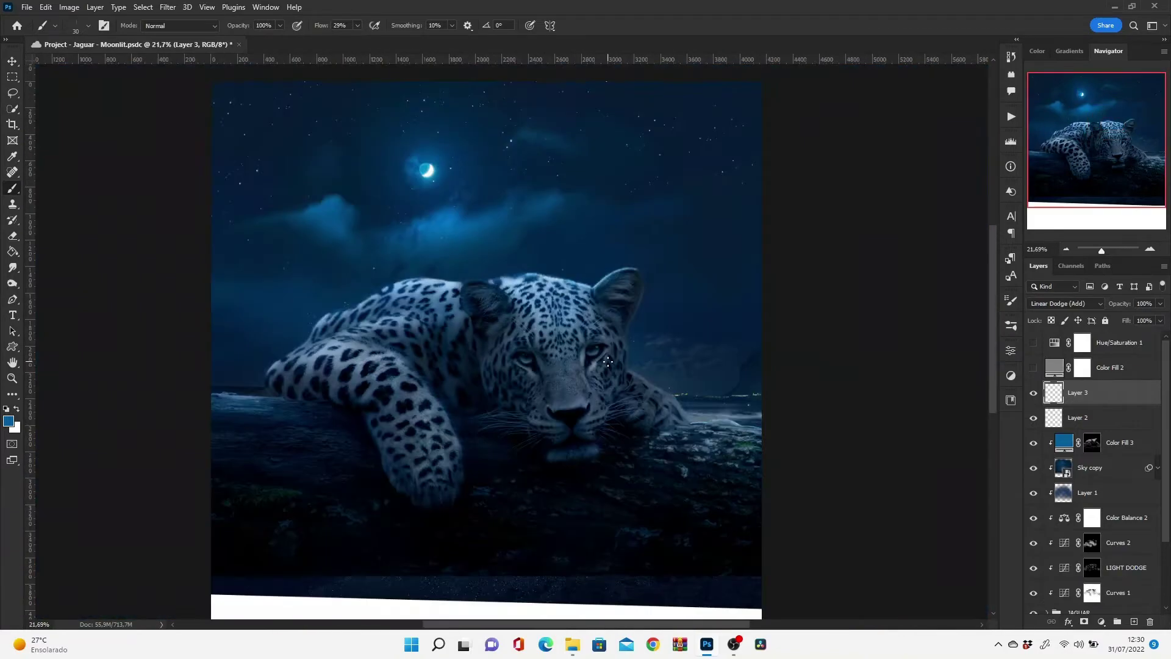
scroll(511, 278, up, 5)
key(ctrl+s)
mouse_move(183, 314)
mouse_down()
mouse_move(239, 276)
mouse_move(354, 287)
mouse_move(293, 278)
mouse_move(421, 269)
mouse_move(439, 305)
mouse_move(488, 256)
mouse_move(507, 281)
mouse_move(489, 259)
mouse_move(610, 238)
mouse_move(525, 250)
mouse_move(620, 309)
mouse_move(494, 348)
mouse_move(659, 250)
mouse_move(537, 378)
mouse_move(773, 310)
mouse_move(531, 415)
mouse_up()
key(bracketright)
key(bracketright)
drag(647, 402, 507, 330)
mouse_move(879, 256)
mouse_down()
mouse_move(758, 244)
mouse_move(659, 275)
mouse_up()
mouse_move(750, 268)
mouse_down()
mouse_move(598, 314)
mouse_move(404, 157)
mouse_up()
key(bracketleft)
mouse_move(754, 299)
mouse_down()
mouse_move(635, 305)
mouse_move(360, 269)
mouse_up()
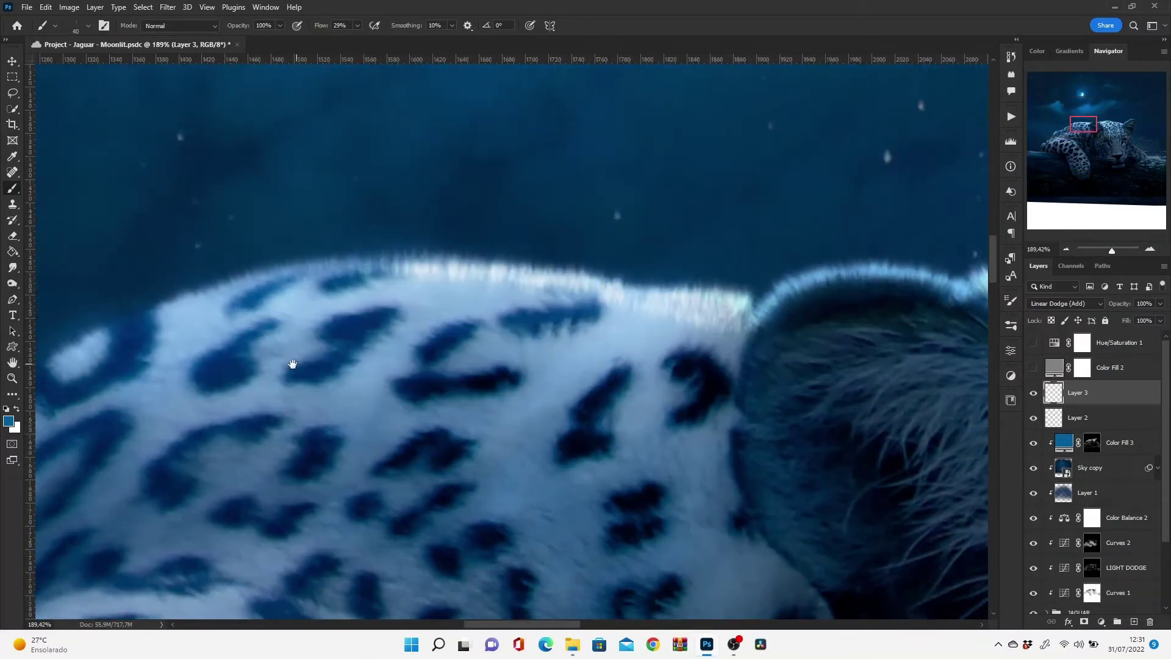
- Extend the rim glow along the top edge of the fur down the jaguar's back
drag(293, 364, 610, 348)
mouse_move(366, 342)
mouse_down()
mouse_move(672, 329)
mouse_move(708, 281)
mouse_up()
mouse_move(842, 220)
mouse_down()
mouse_move(604, 299)
mouse_move(488, 391)
mouse_up()
drag(440, 502, 643, 301)
mouse_move(836, 55)
mouse_down()
mouse_move(479, 418)
mouse_move(305, 512)
mouse_move(480, 256)
mouse_up()
drag(397, 366, 452, 537)
- Erase excess glow from the edge and set the brush size to 100
key(e)
drag(427, 464, 437, 508)
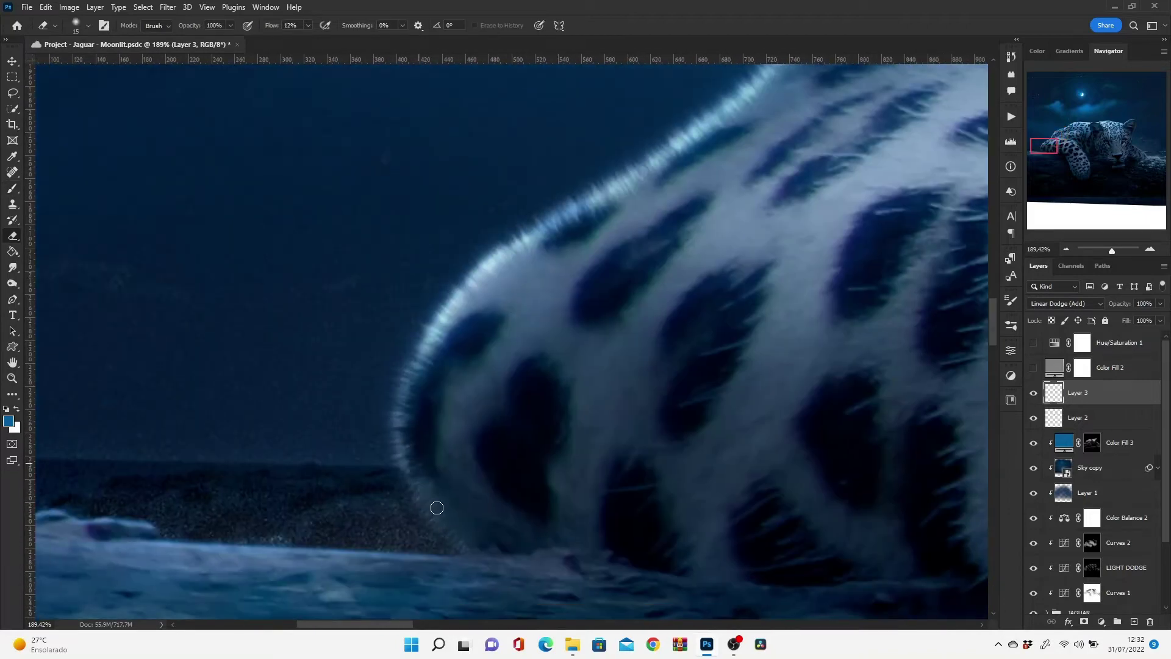
scroll(437, 508, down, 5)
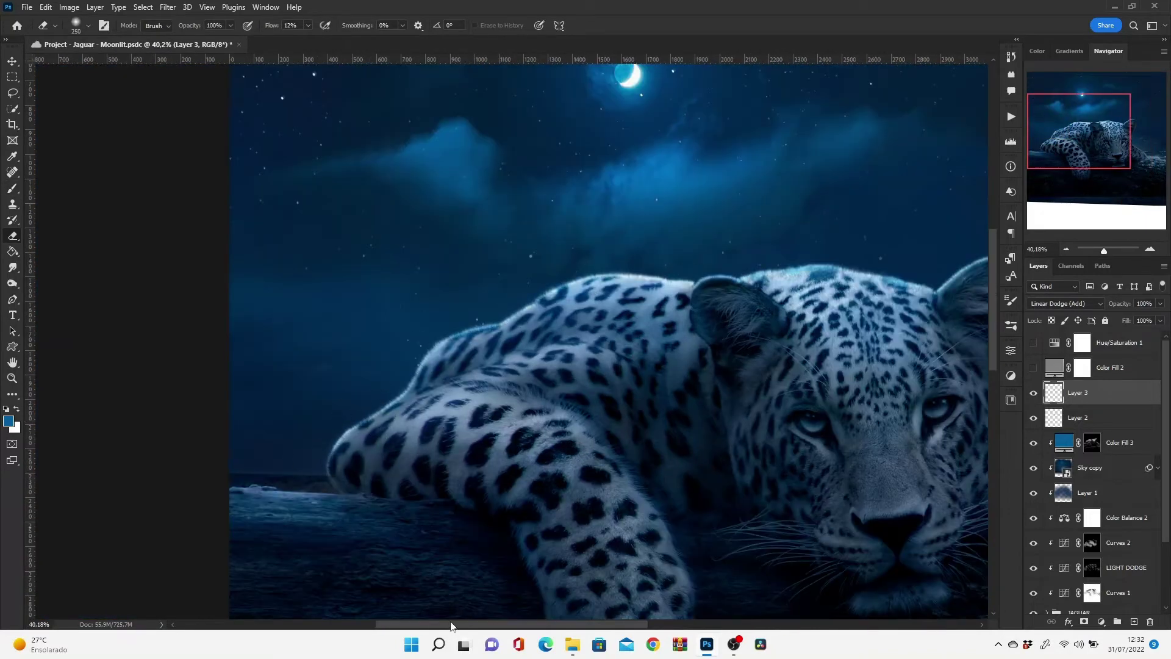
key(b)
scroll(760, 333, up, 5)
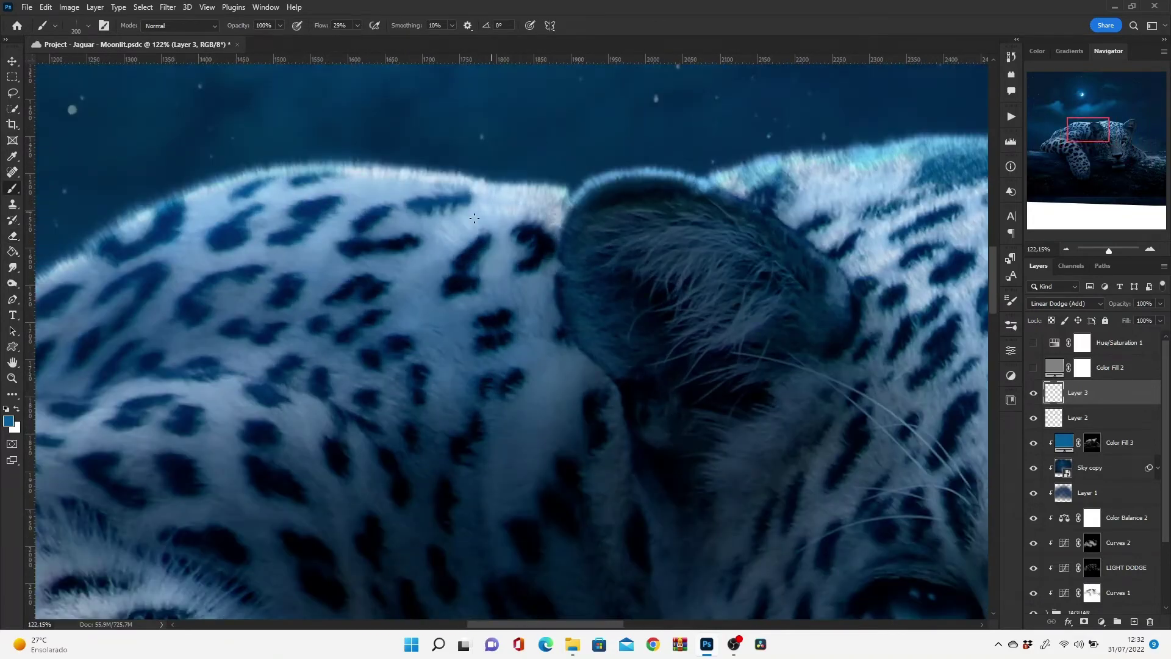
key(bracketright)
key(bracketright)
key(bracketright)
key(bracketleft)
key(bracketleft)
key(bracketleft)
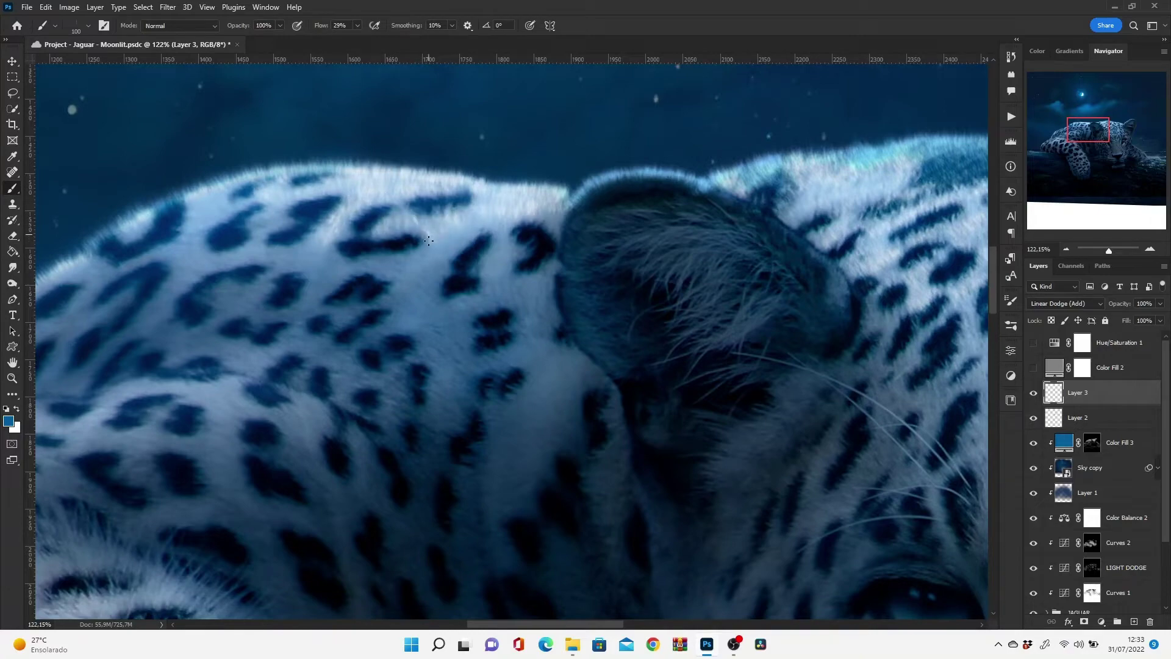
key(e)
key(bracketleft)
key(bracketleft)
key(bracketleft)
key(ctrl+0)
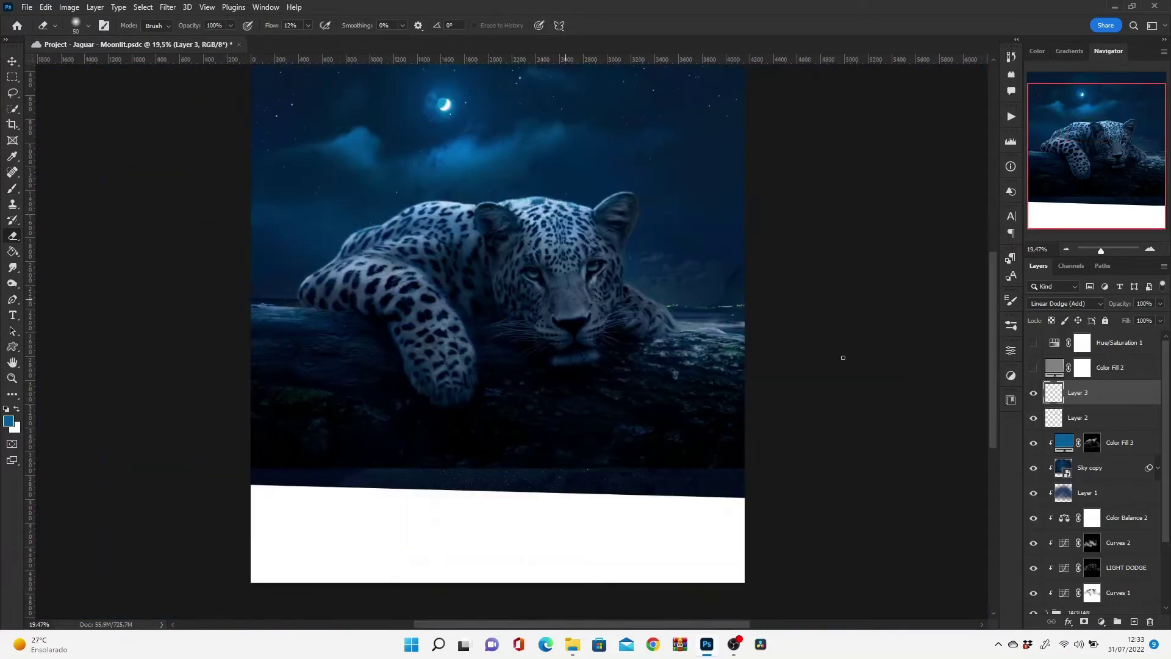
scroll(667, 259, up, 10)
key(b)
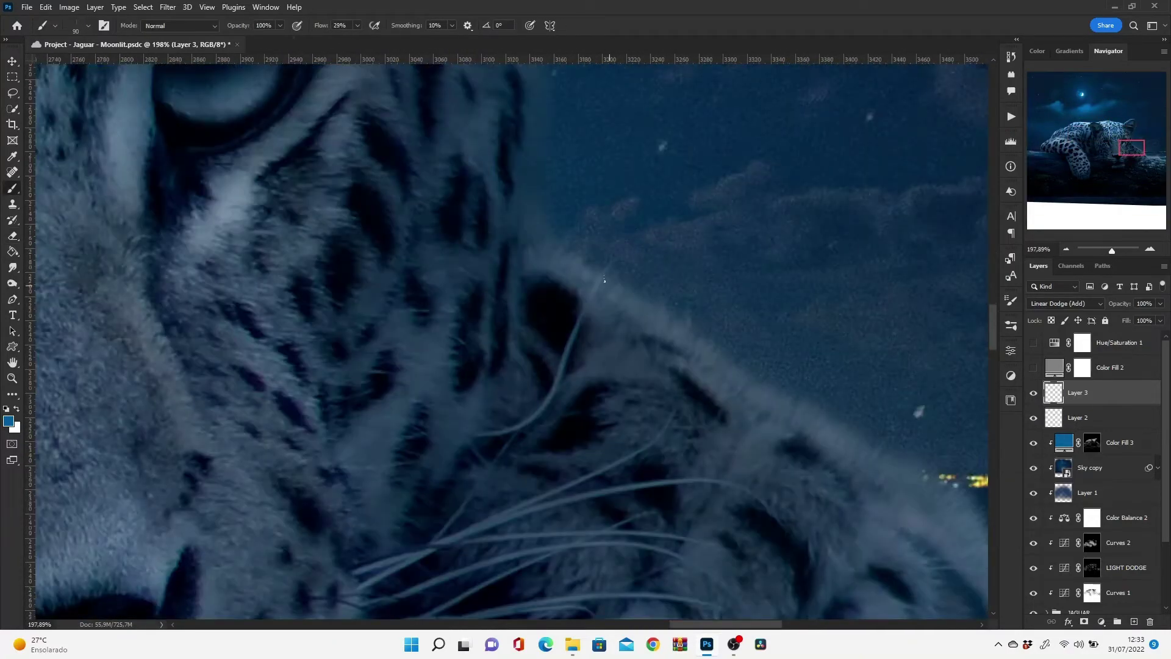
- Paint glow down the side of the head and along the fur edge, erasing stray glow
mouse_move(577, 278)
mouse_down()
mouse_move(562, 249)
mouse_move(750, 426)
mouse_move(573, 311)
mouse_up()
drag(610, 366, 378, 250)
drag(671, 531, 537, 360)
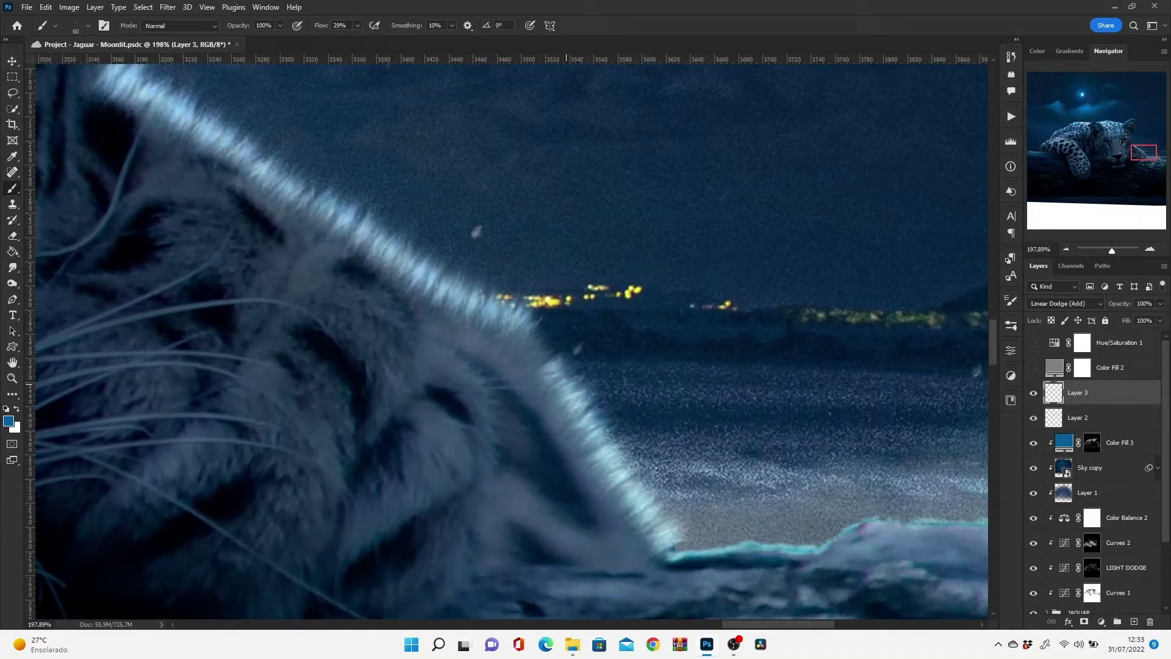
key(e)
mouse_move(676, 523)
mouse_down()
mouse_move(505, 361)
mouse_move(109, 83)
mouse_up()
scroll(347, 346, down, 5)
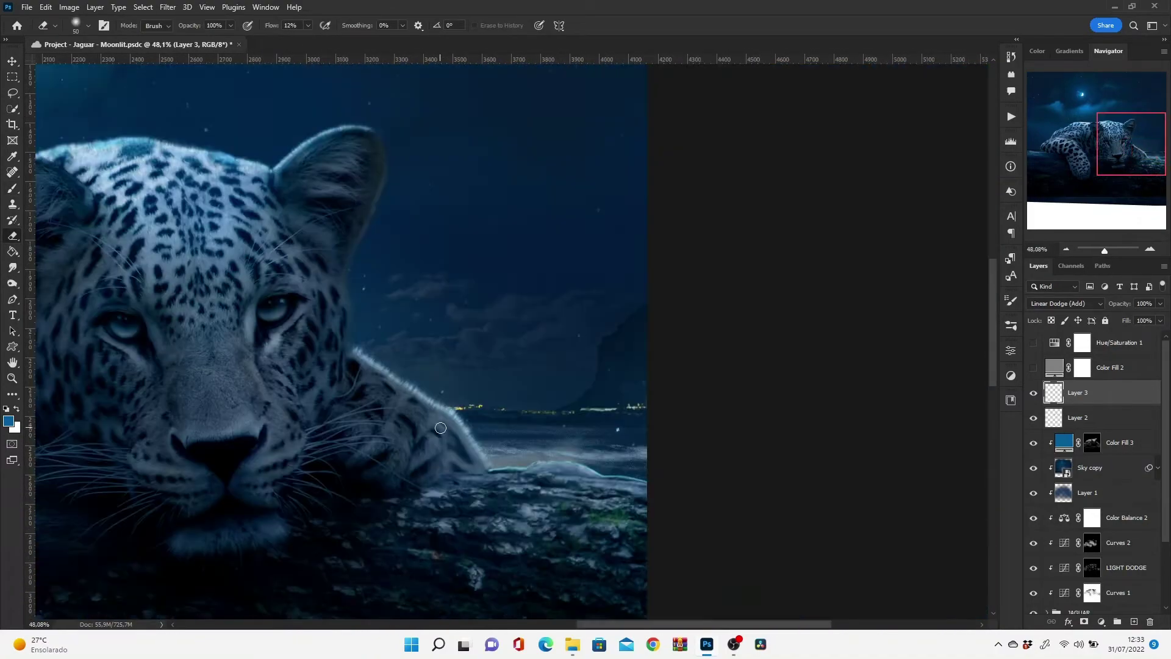
key(b)
scroll(347, 346, up, 5)
drag(403, 440, 366, 262)
scroll(366, 262, up, 2)
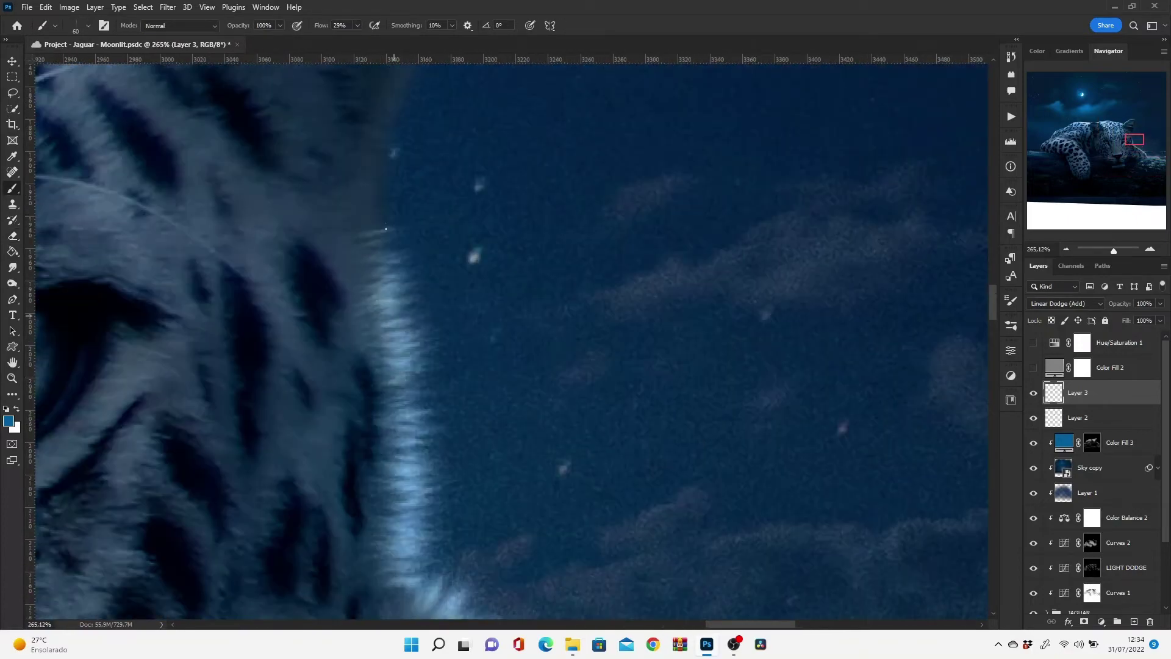
drag(415, 293, 366, 97)
scroll(486, 218, down, 5)
key(e)
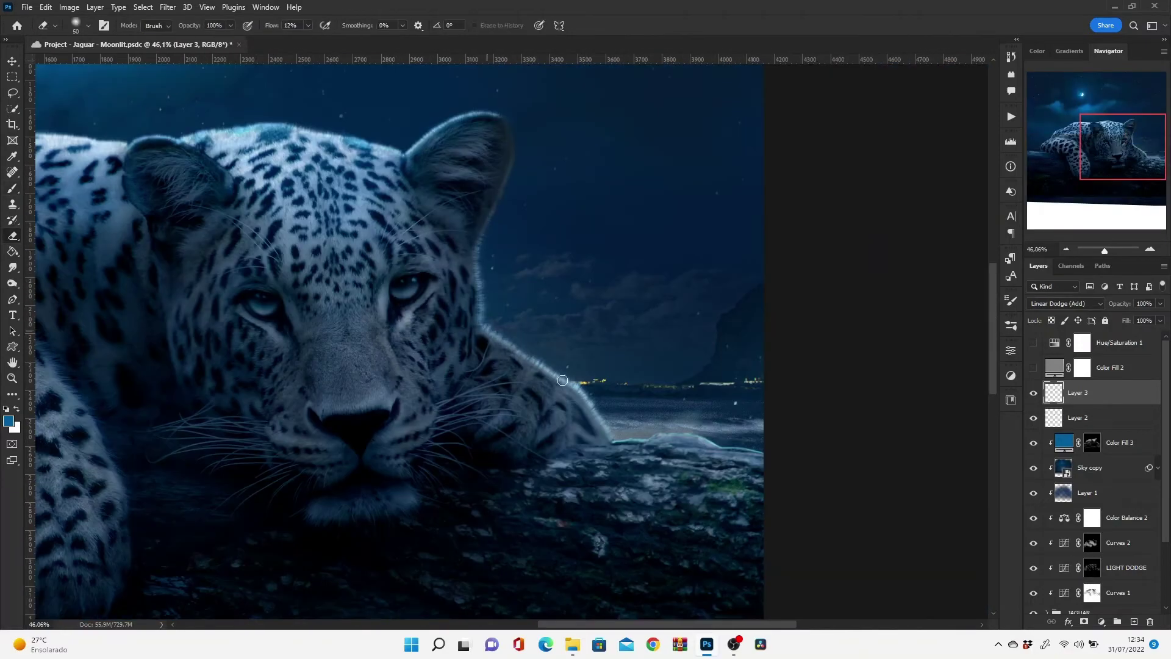
scroll(472, 284, down, 4)
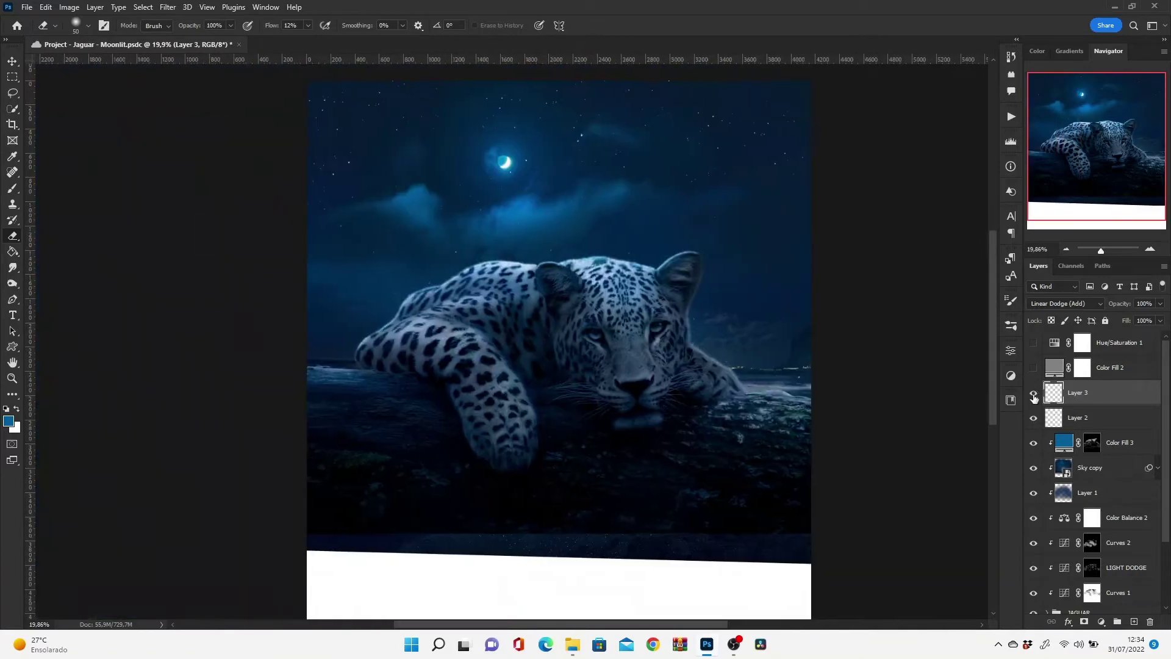
- Apply Flood 2 with Horizon 72, Simple style, reduced waviness and complexity, and Perspective 36
click(168, 7)
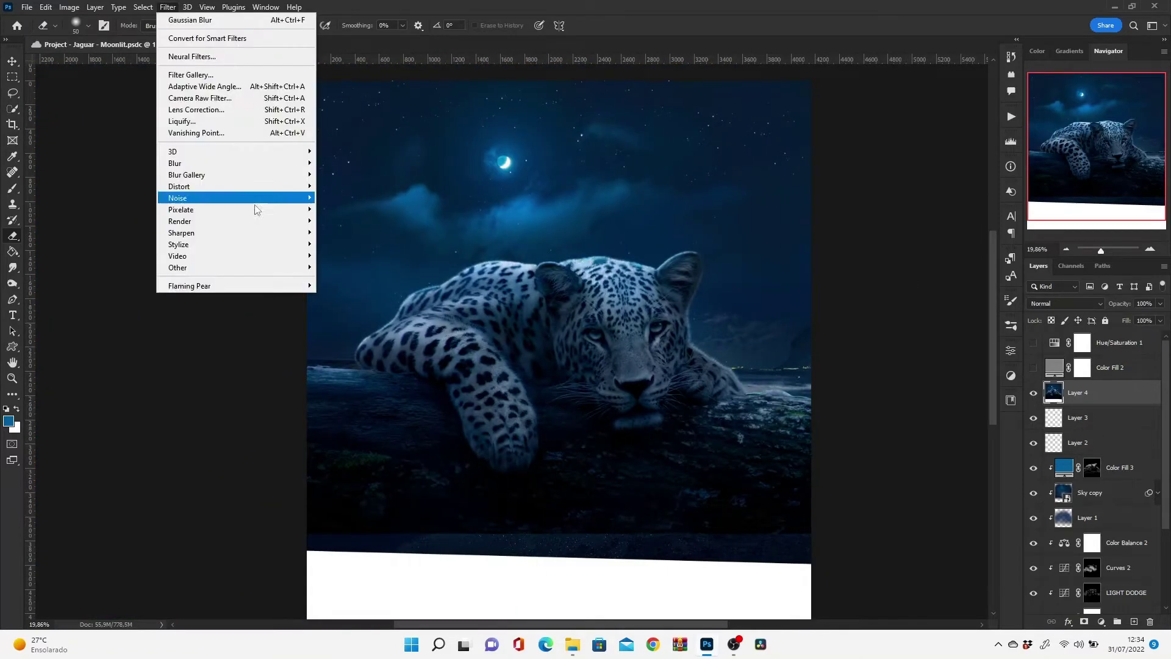
click(341, 286)
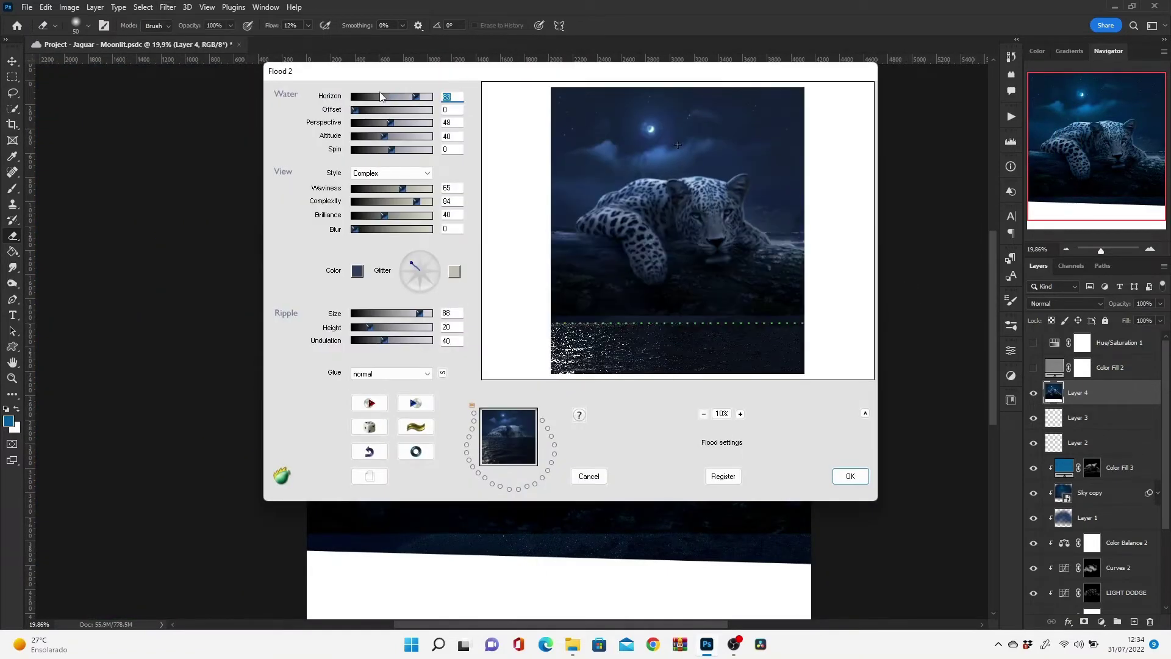
text(72)
click(391, 173)
mouse_move(391, 123)
mouse_down()
mouse_move(426, 126)
mouse_move(357, 123)
mouse_move(369, 150)
mouse_up()
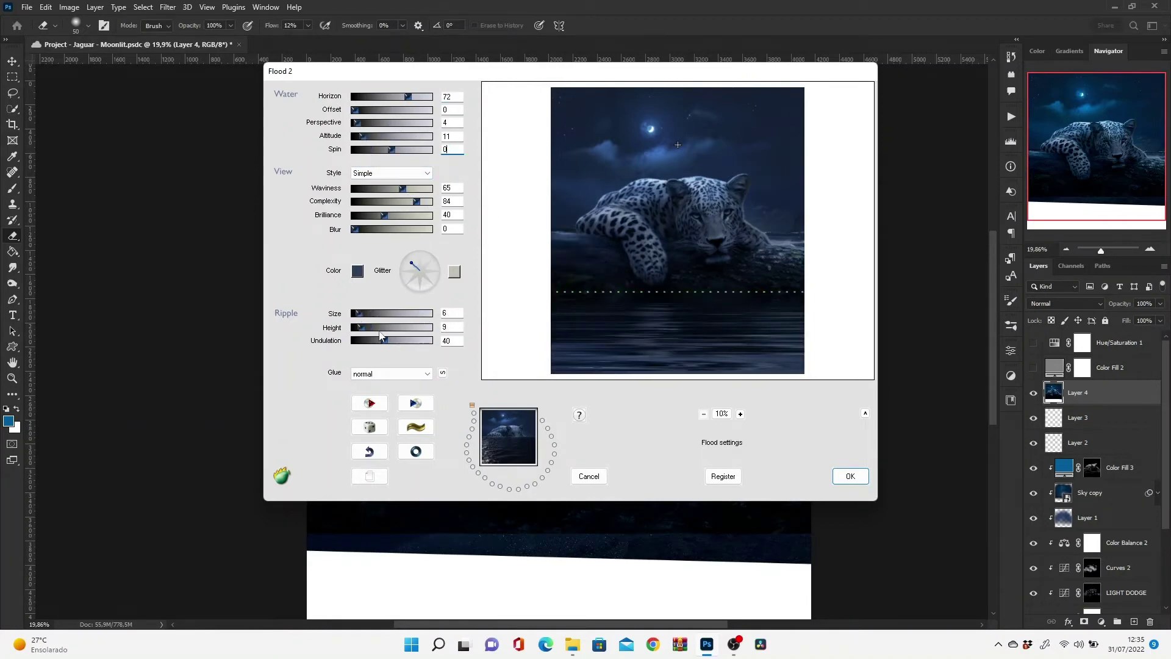
drag(417, 202, 383, 202)
mouse_move(402, 189)
mouse_down()
mouse_move(383, 189)
mouse_move(388, 214)
mouse_move(360, 201)
mouse_move(385, 188)
mouse_move(374, 203)
mouse_up()
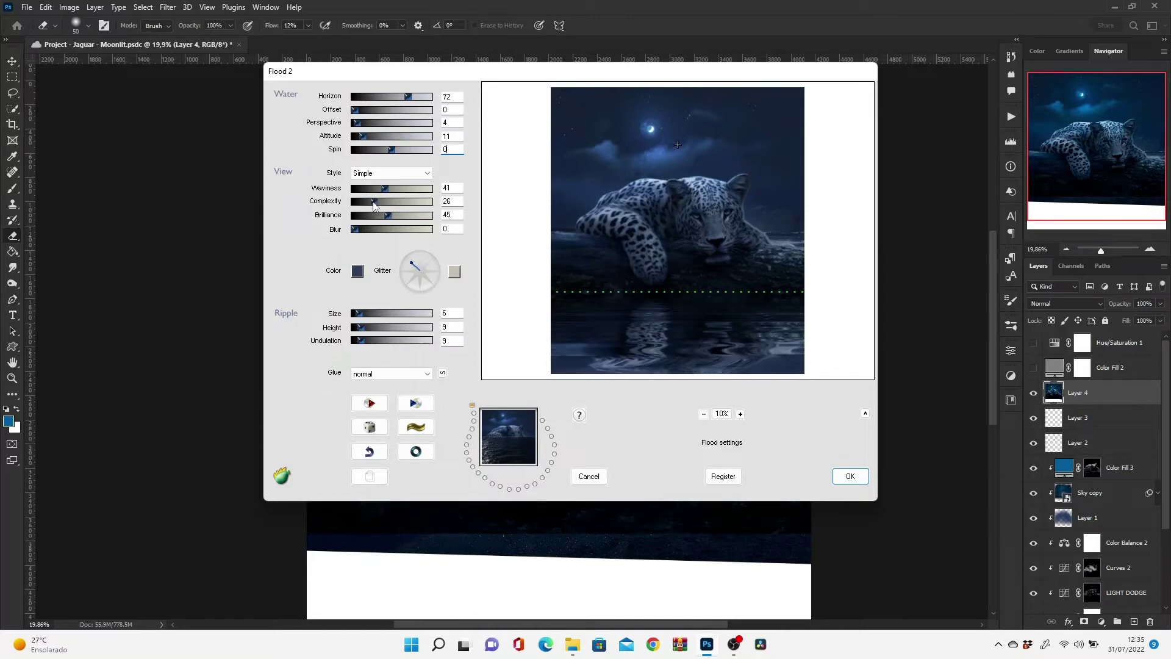
drag(364, 124, 379, 124)
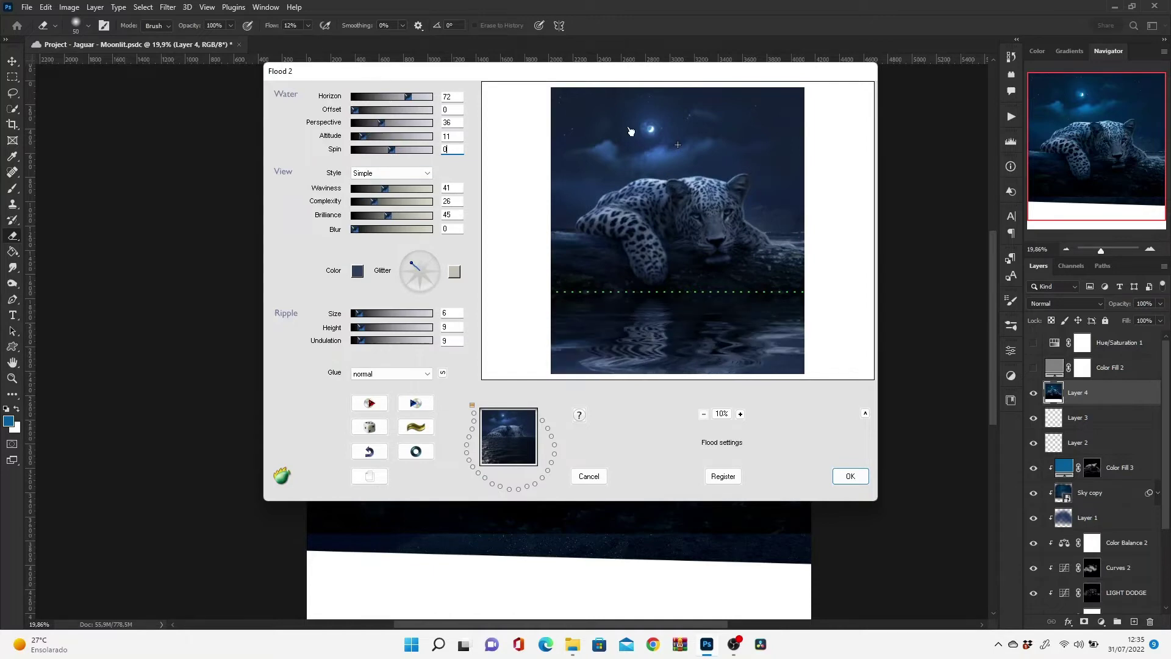
key(Return)
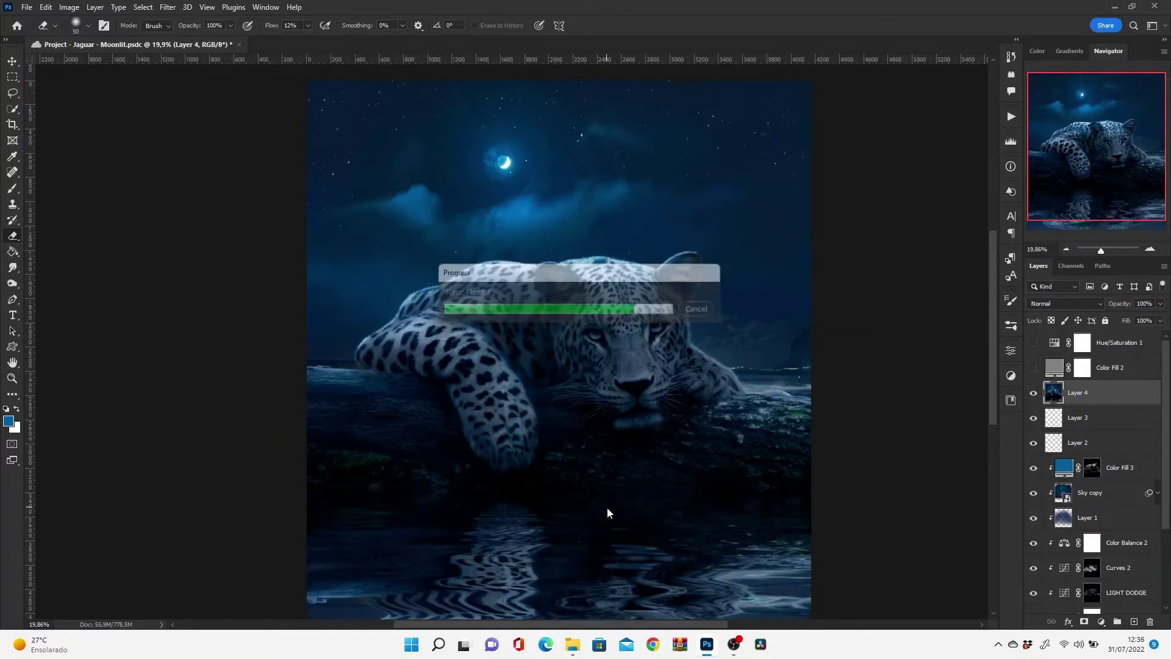
drag(607, 513, 600, 514)
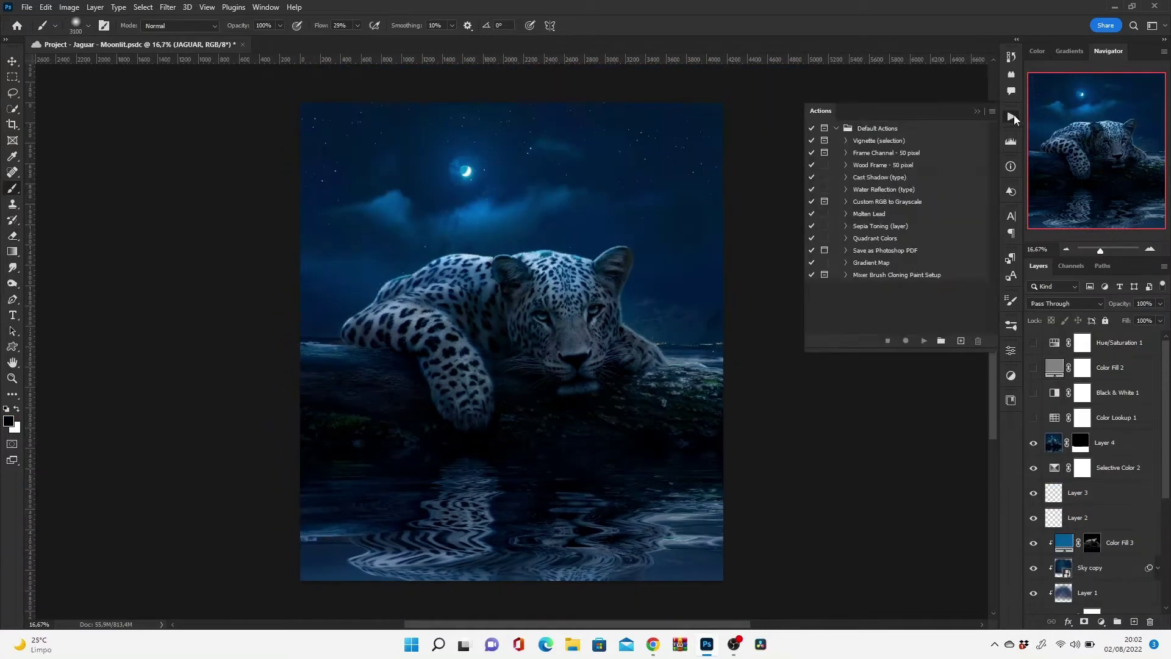
- Stamp all visible layers into Layer 5 and convert it to a Smart Object
scroll(528, 413, up, 2)
scroll(528, 413, up, 2)
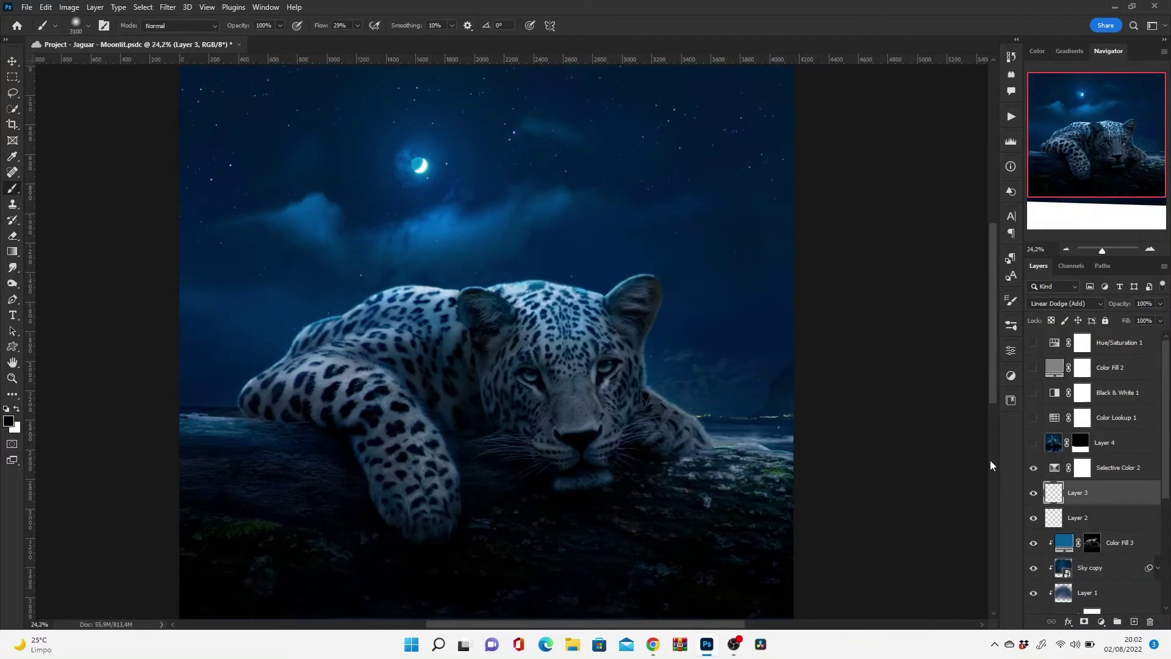
scroll(1093, 488, down, 1)
click(1117, 467)
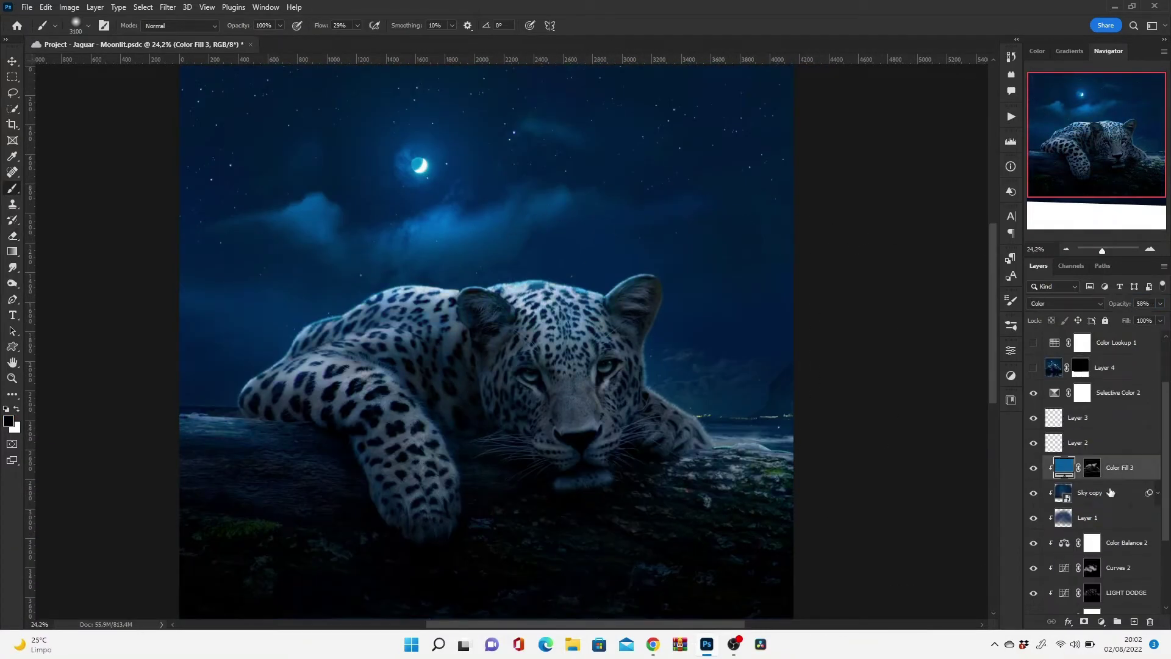
click(1078, 418)
scroll(1092, 464, up, 1)
click(1116, 442)
key(ctrl+shift+alt+e)
right_click(1084, 442)
click(964, 282)
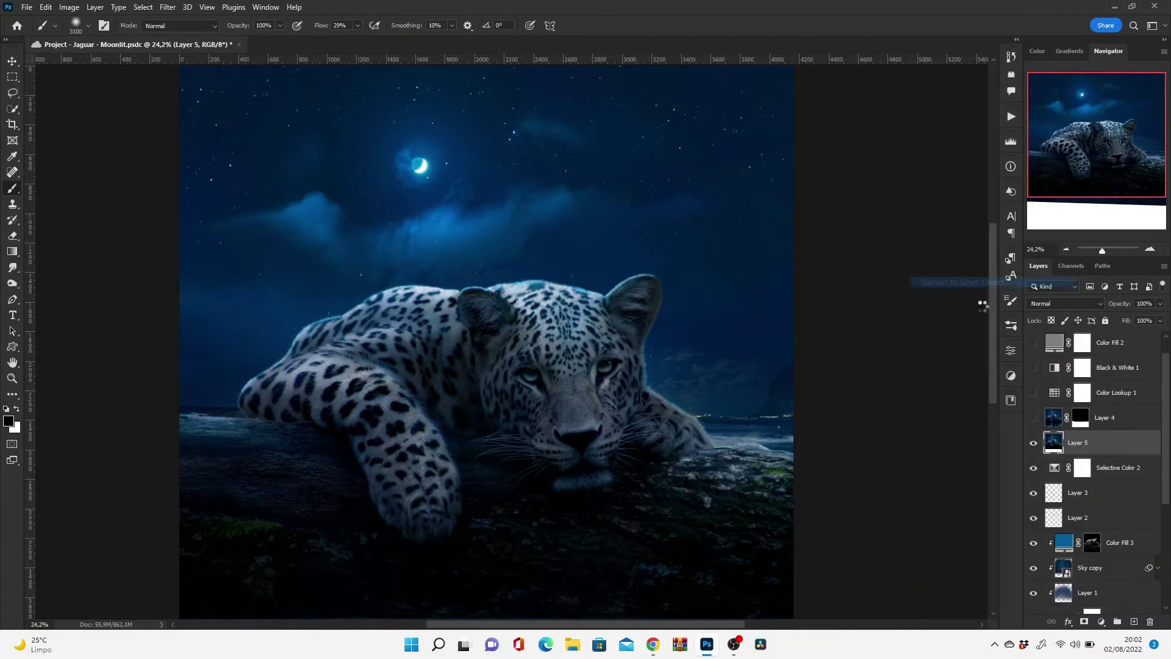
click(1065, 303)
- Set Layer 5 to Screen blending and apply Gaussian Blur to it twice
click(1050, 403)
click(168, 7)
click(341, 238)
click(915, 160)
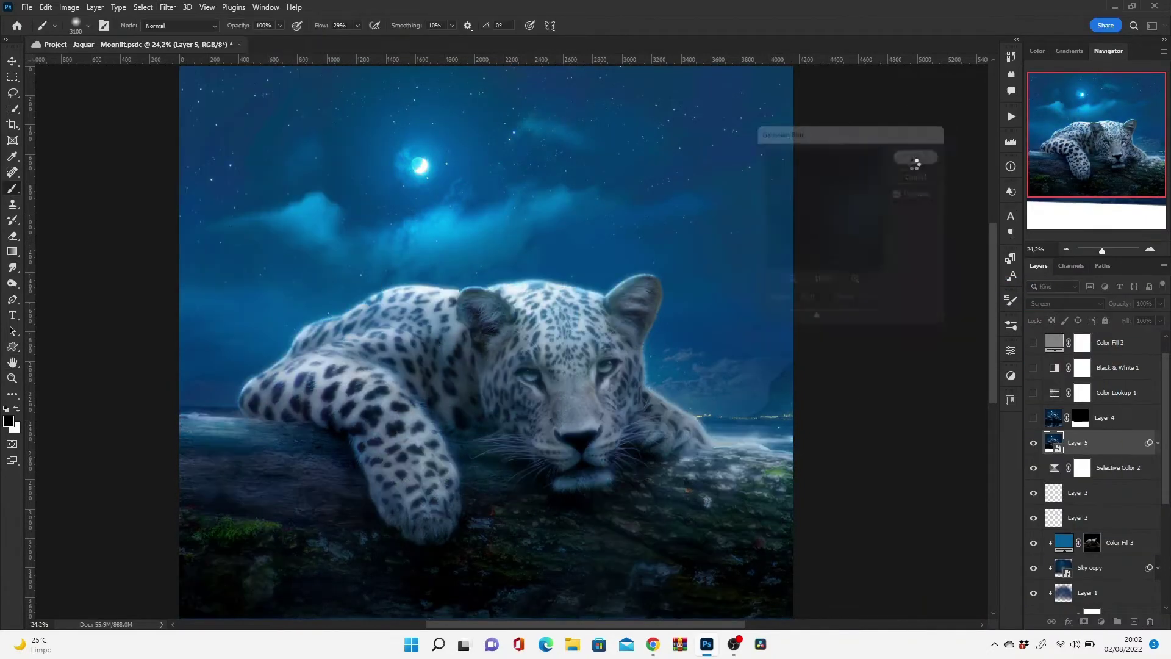
click(167, 7)
click(354, 209)
click(915, 160)
click(168, 6)
click(354, 209)
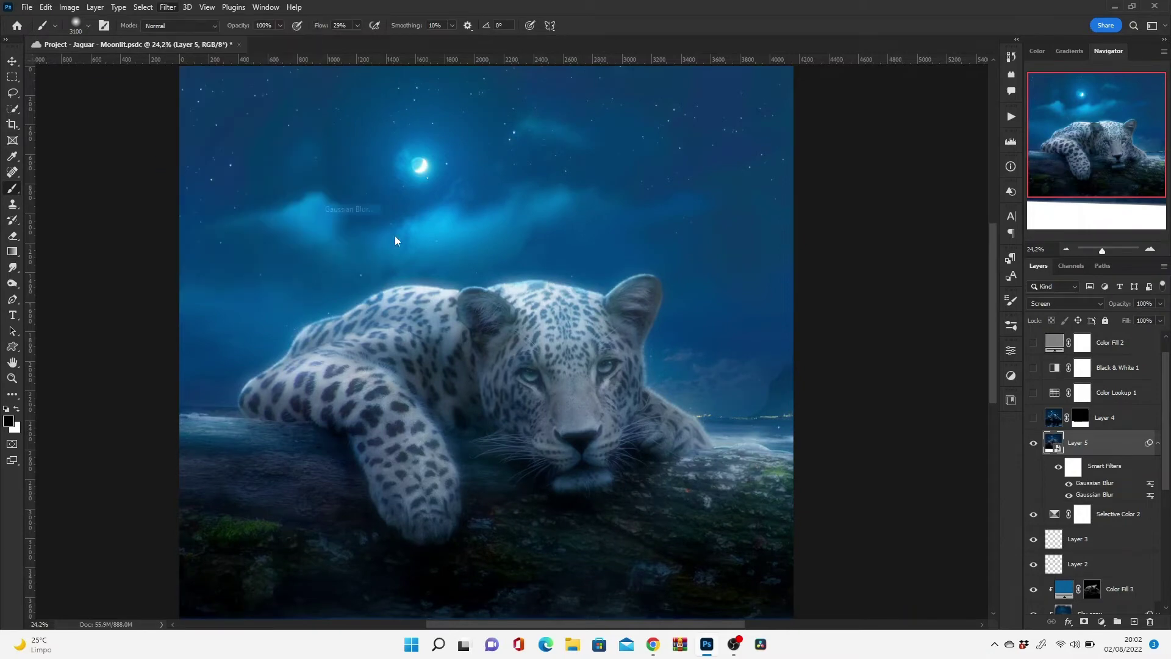
click(916, 160)
- Darken the layer's midtones to 0.64 with Levels and rename it BLOOM
key(ctrl+l)
drag(547, 259, 569, 259)
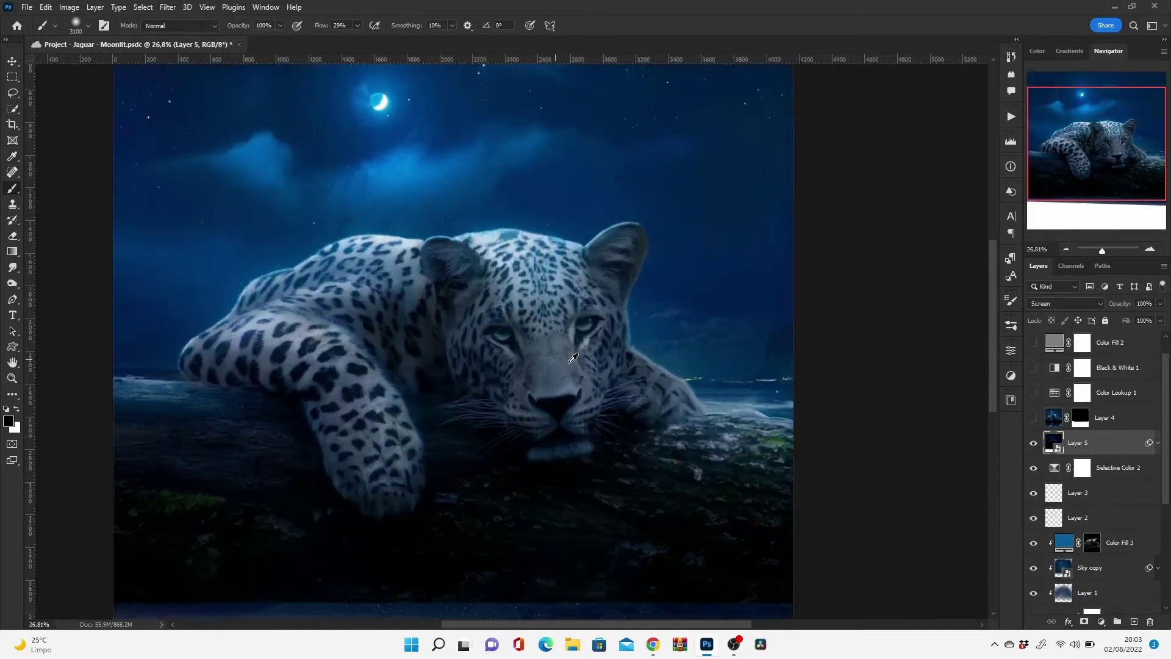
scroll(1063, 480, up, 1)
text(BLOO)
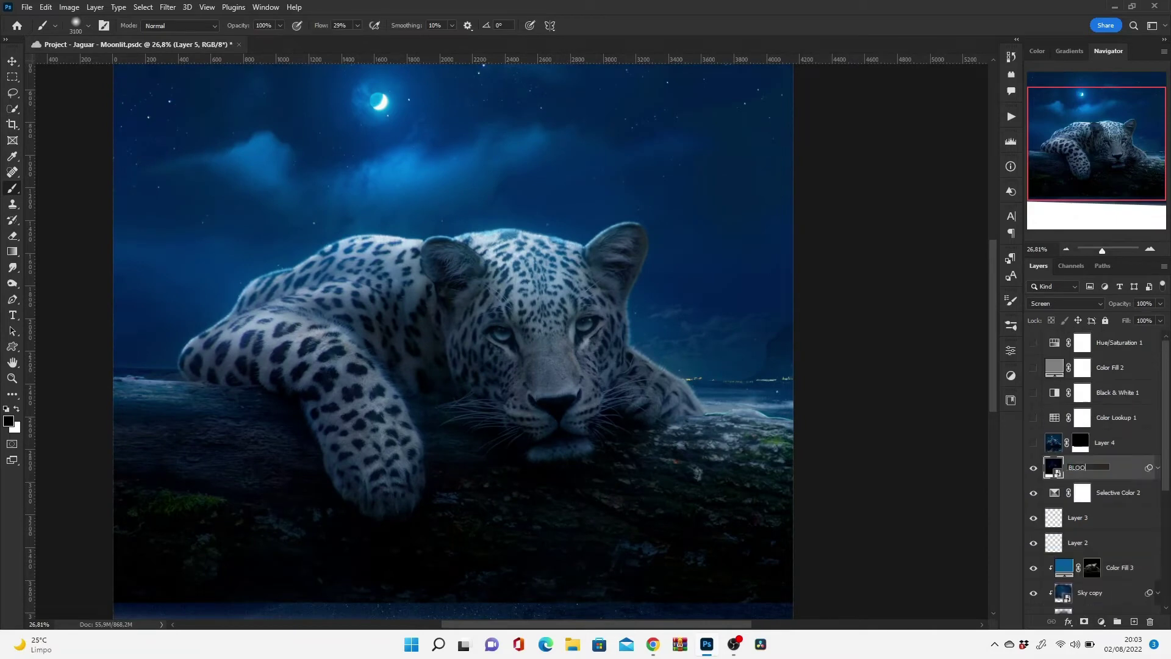
text(M)
key(Return)
alt+click(1084, 621)
scroll(510, 366, up, 3)
scroll(235, 283, down, 4)
- Reveal the glow on the black BLOOM mask with a soft radial gradient
key(bracketleft)
key(bracketleft)
key(bracketleft)
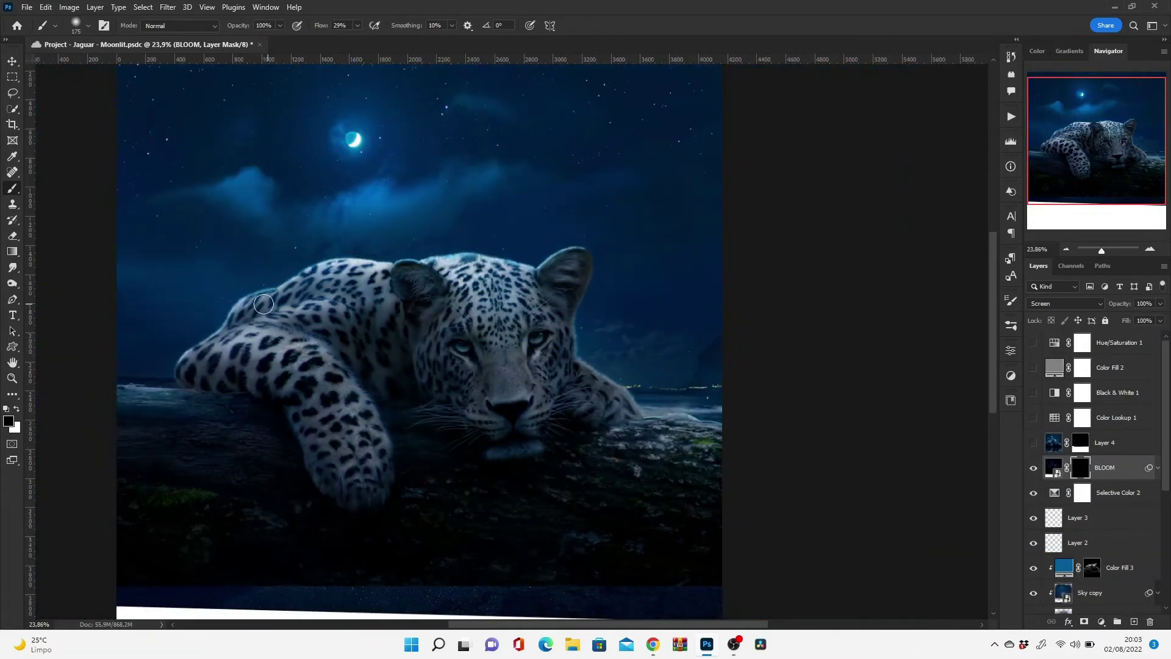
key(g)
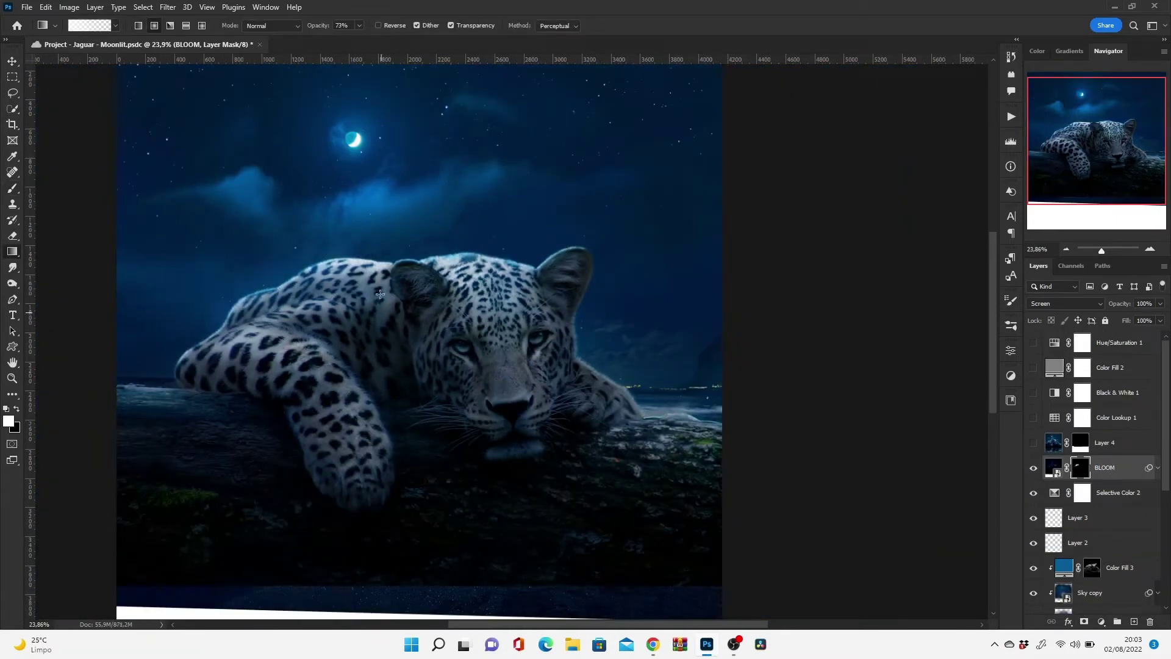
drag(428, 248, 433, 300)
key(b)
scroll(537, 244, up, 4)
- Paint the BLOOM mask using brush tip angles 46° then -16° at size 175, then expand the Sky group
right_click(571, 190)
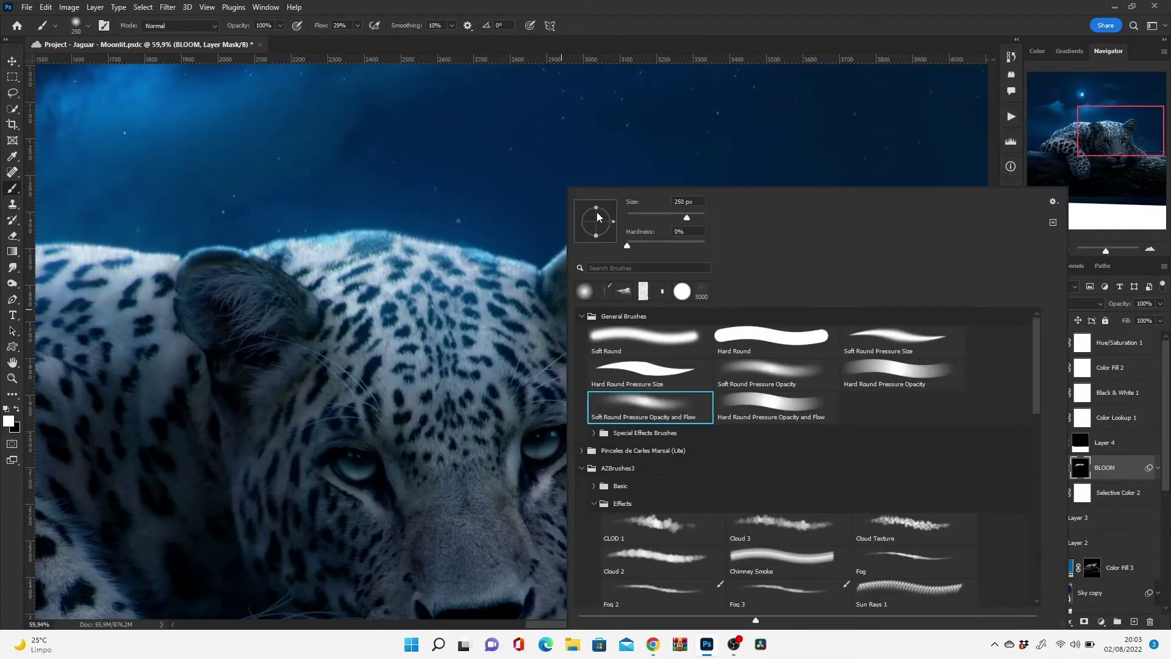
key(Return)
mouse_move(592, 232)
mouse_down()
mouse_move(604, 212)
mouse_move(565, 229)
mouse_up()
right_click(521, 194)
key(Return)
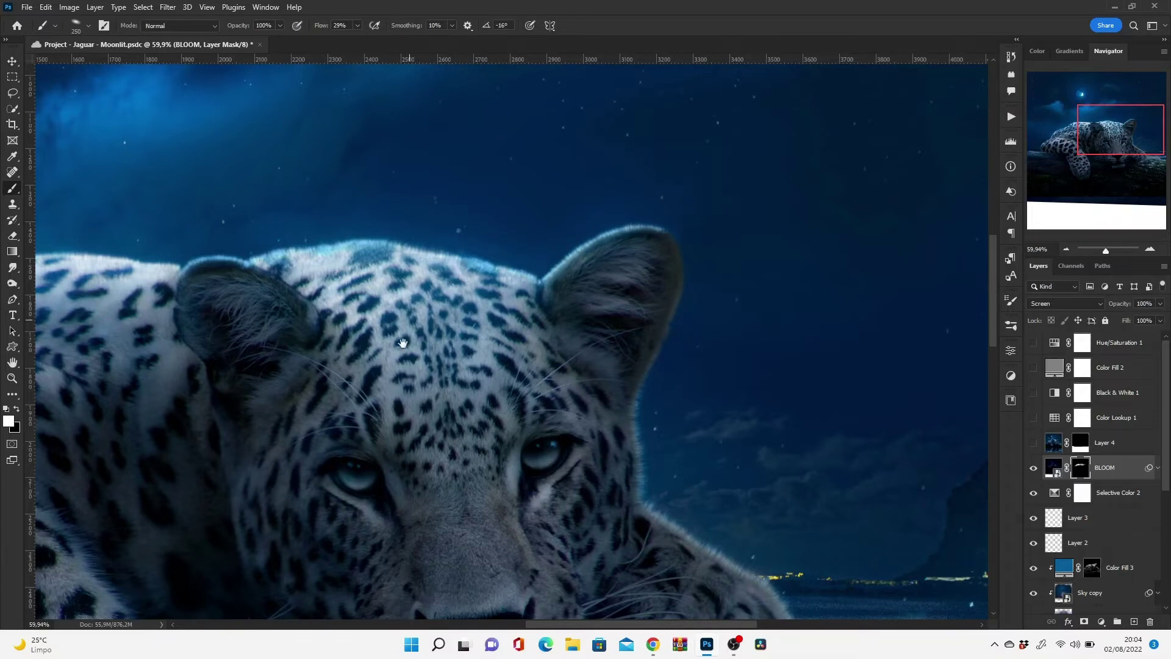
scroll(403, 342, down, 5)
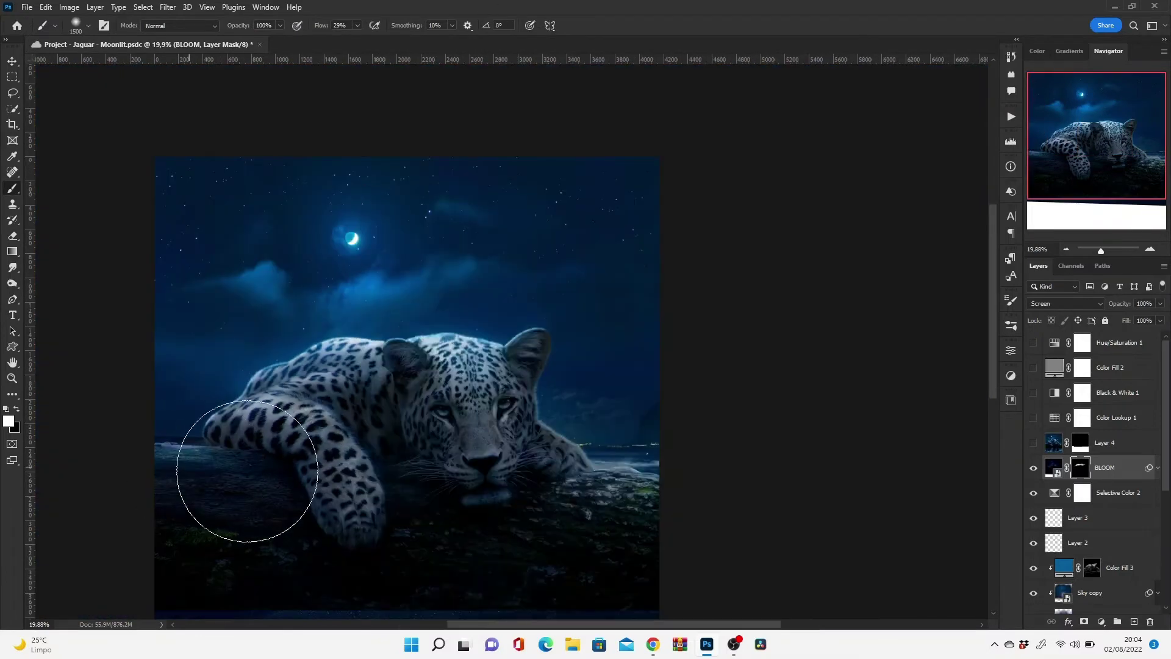
click(1033, 468)
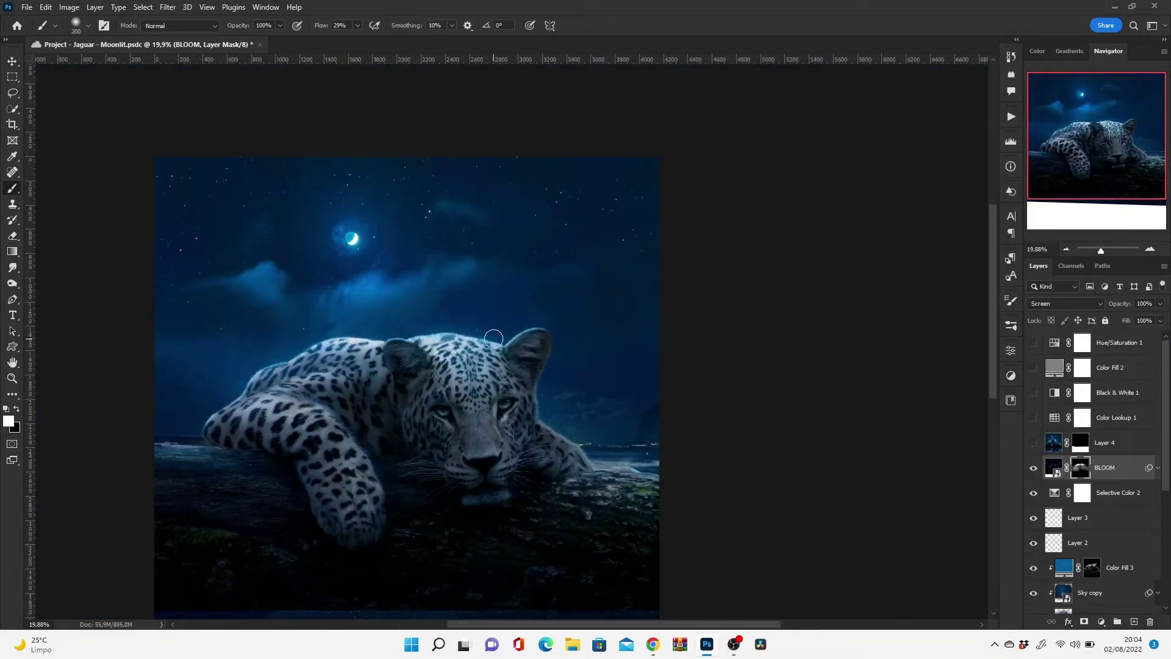
key(bracketleft)
key(bracketleft)
key(bracketleft)
scroll(1092, 519, down, 5)
click(1074, 557)
- Apply an 18 px Field Blur to the background sky photo
scroll(1074, 557, down, 1)
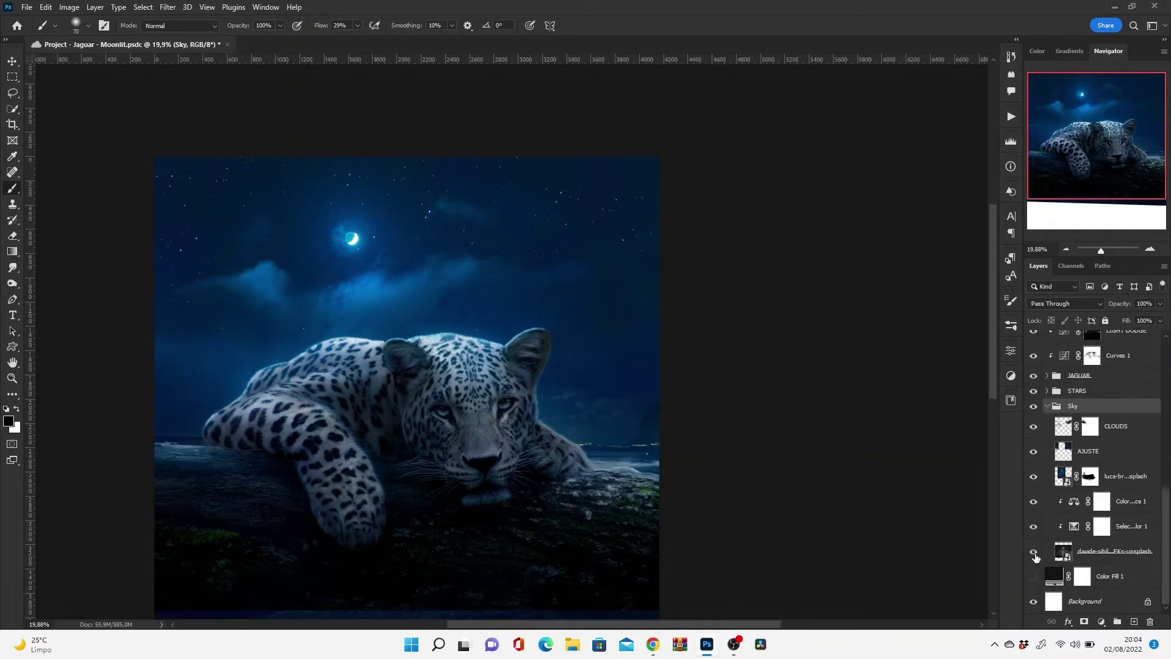
click(1098, 551)
click(168, 6)
click(339, 175)
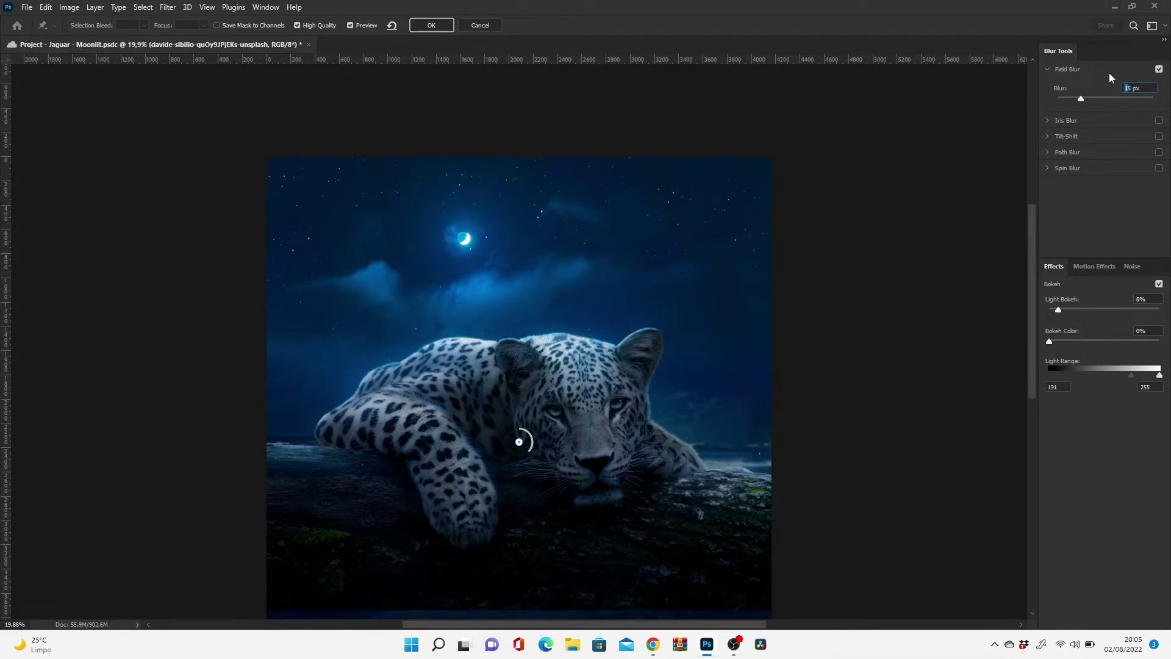
key(BackSpace)
text(18)
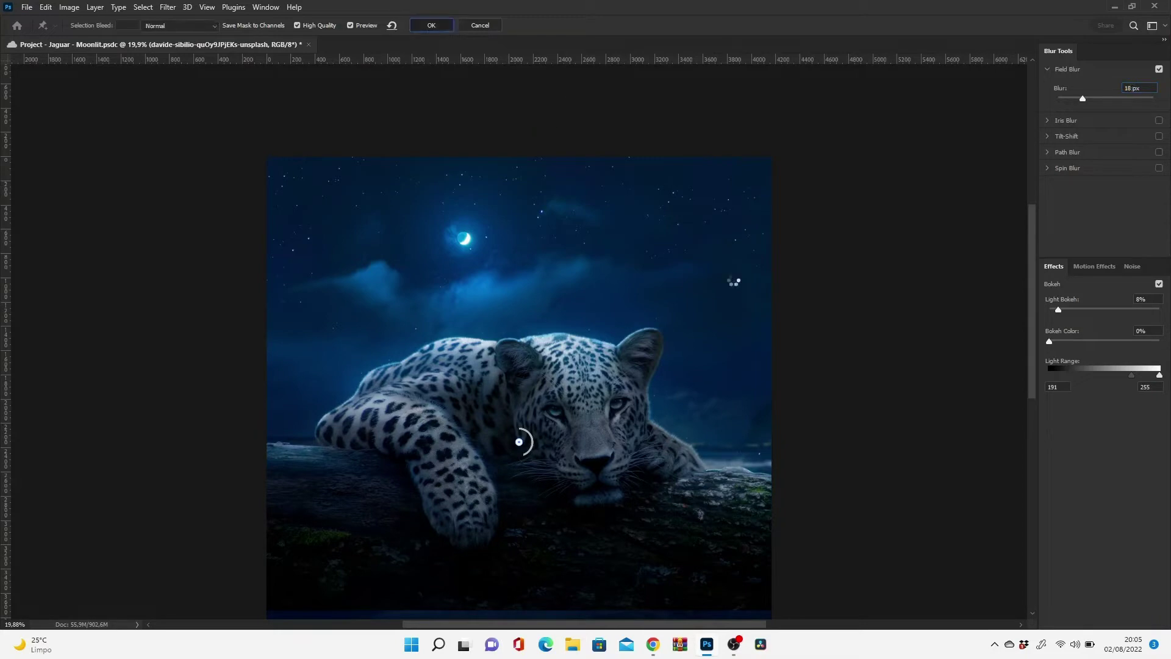
key(Return)
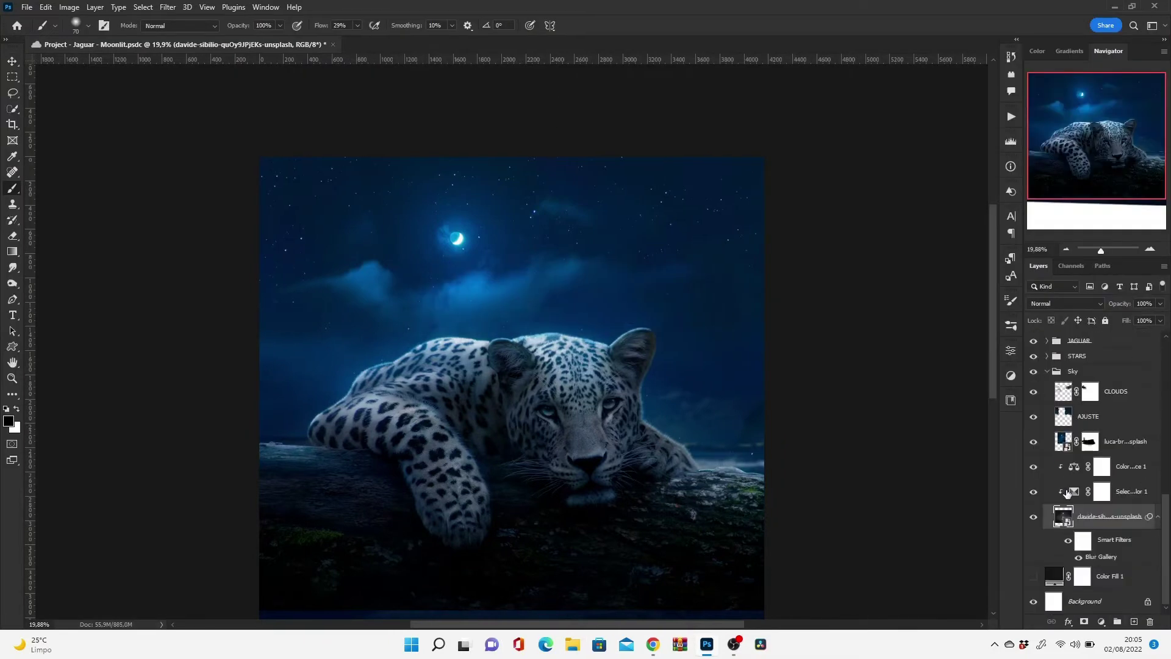
- Place the city night photo from Downloads, scaled to about 11%, right of the jaguar
key(super+e)
click(240, 144)
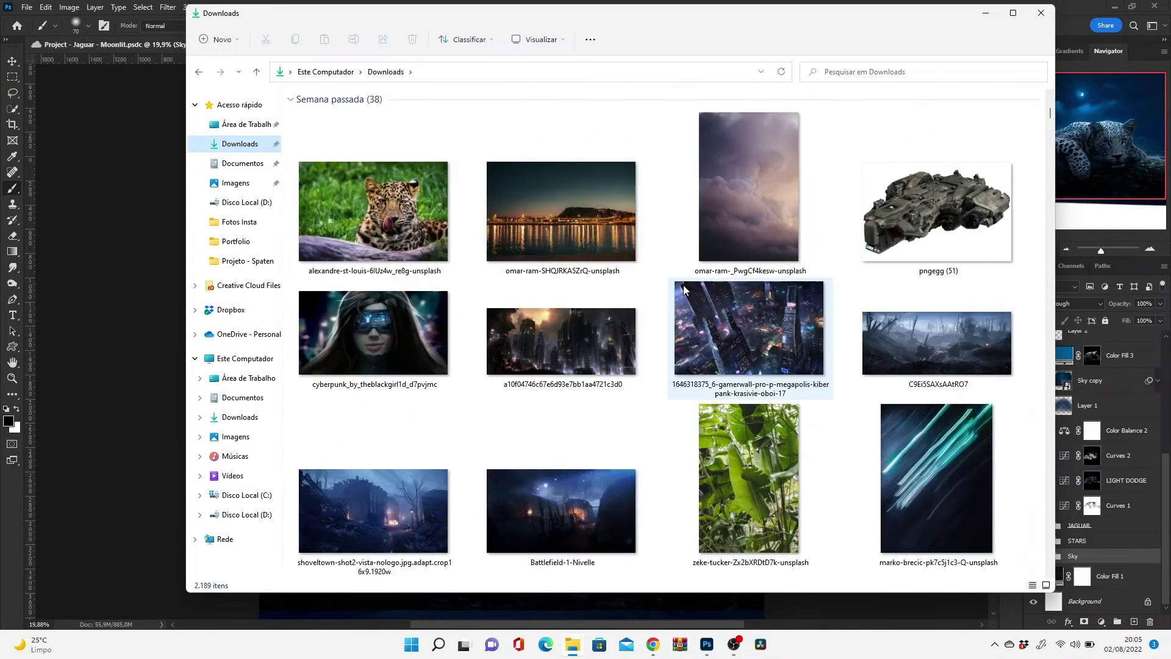
drag(548, 225, 665, 423)
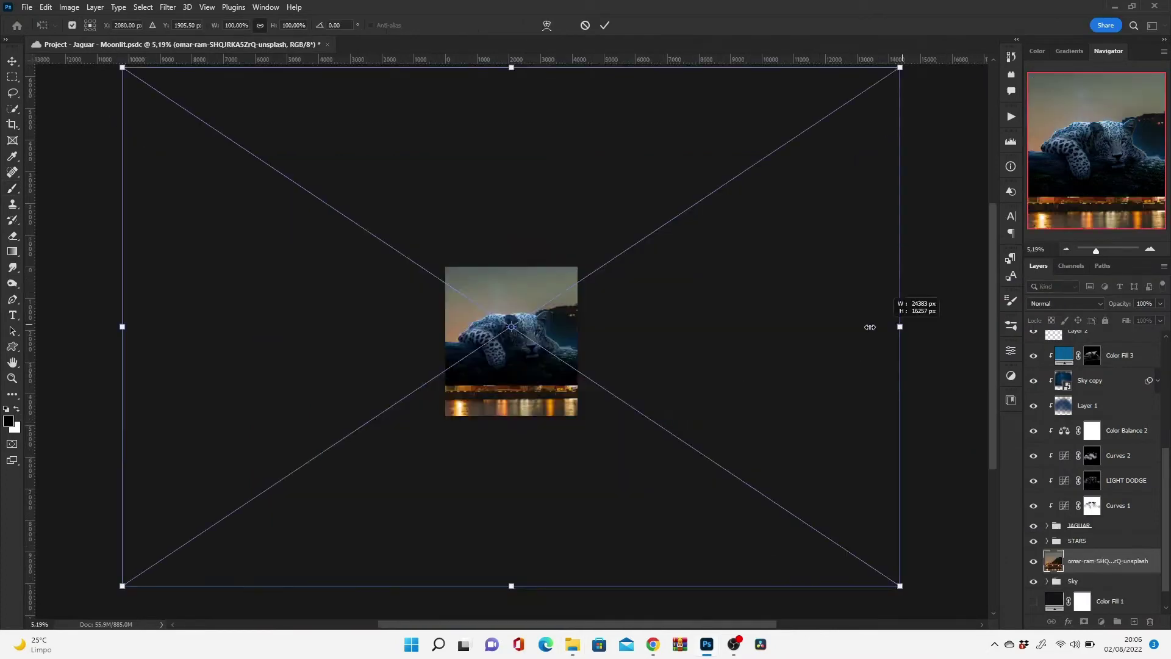
drag(870, 327, 717, 322)
scroll(716, 322, up, 3)
scroll(798, 296, up, 2)
mouse_move(798, 296)
mouse_down()
mouse_move(675, 307)
mouse_move(745, 279)
mouse_up()
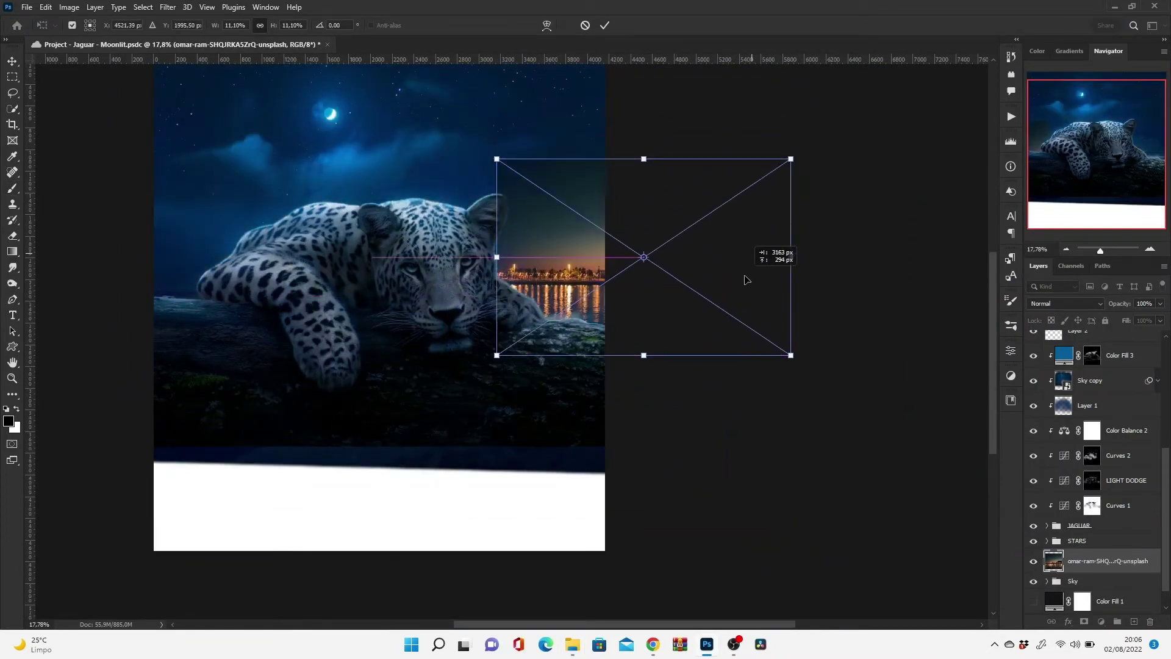
- Give the city photo a 15 px bokeh Field Blur and shift it left behind the jaguar's head
key(Return)
click(168, 7)
mouse_move(186, 174)
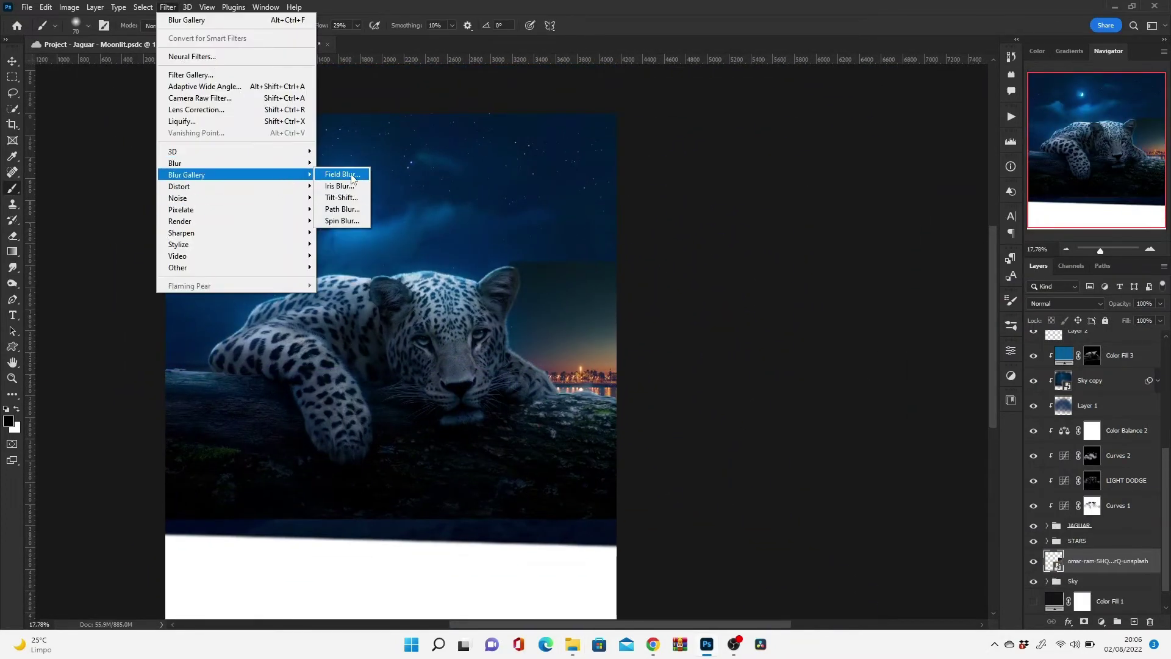
click(343, 175)
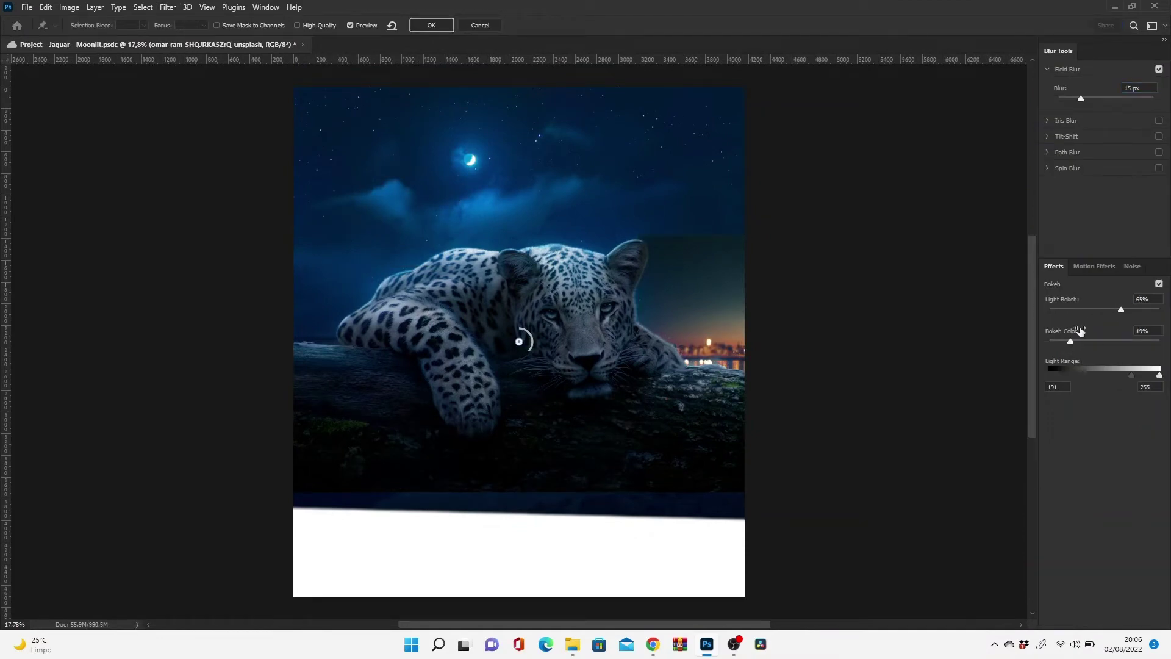
click(1133, 266)
click(430, 26)
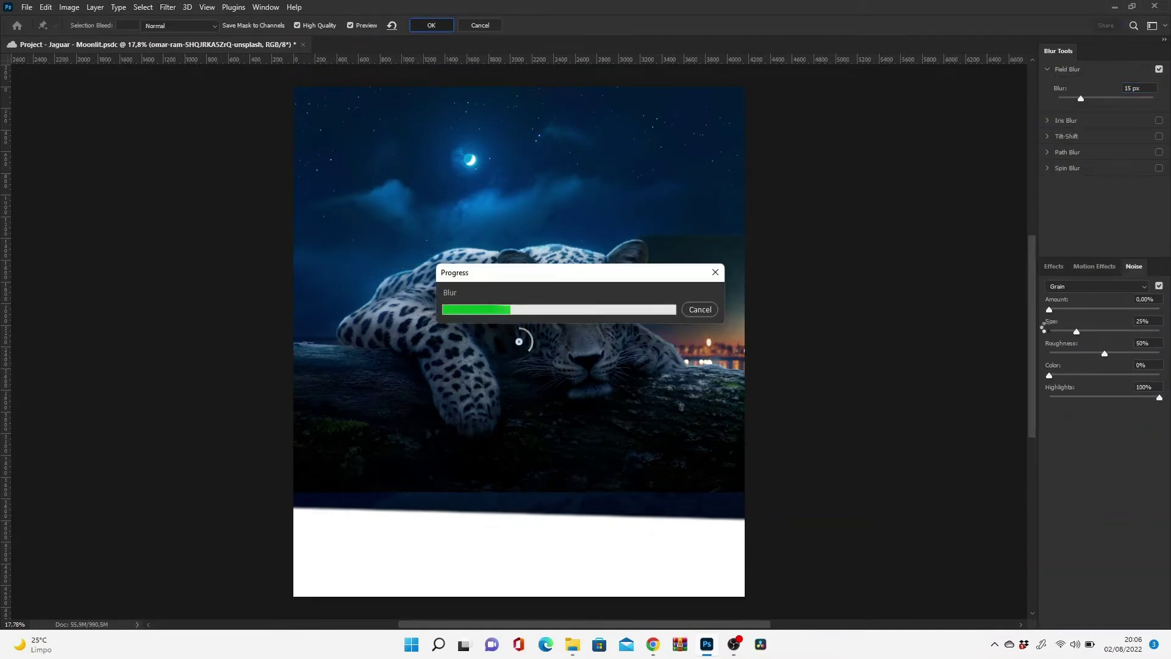
key(ctrl+t)
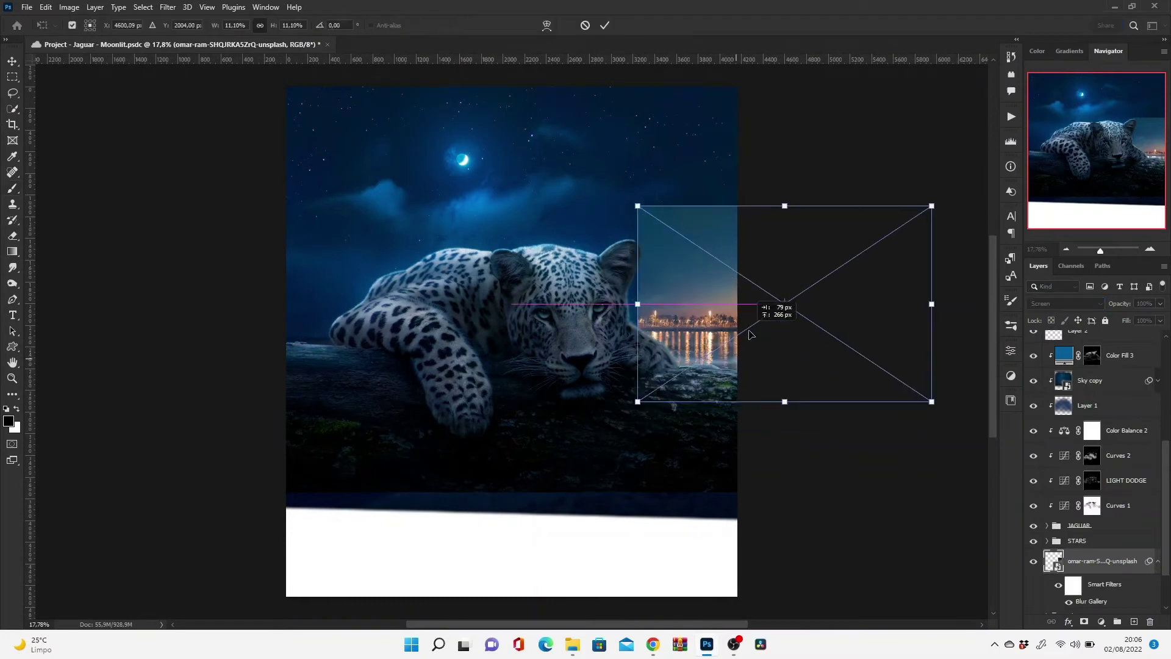
drag(758, 313, 681, 309)
- Commit the city photo's position, apply a Levels adjustment, and prepare a 250 px brush for its mask
key(Return)
key(b)
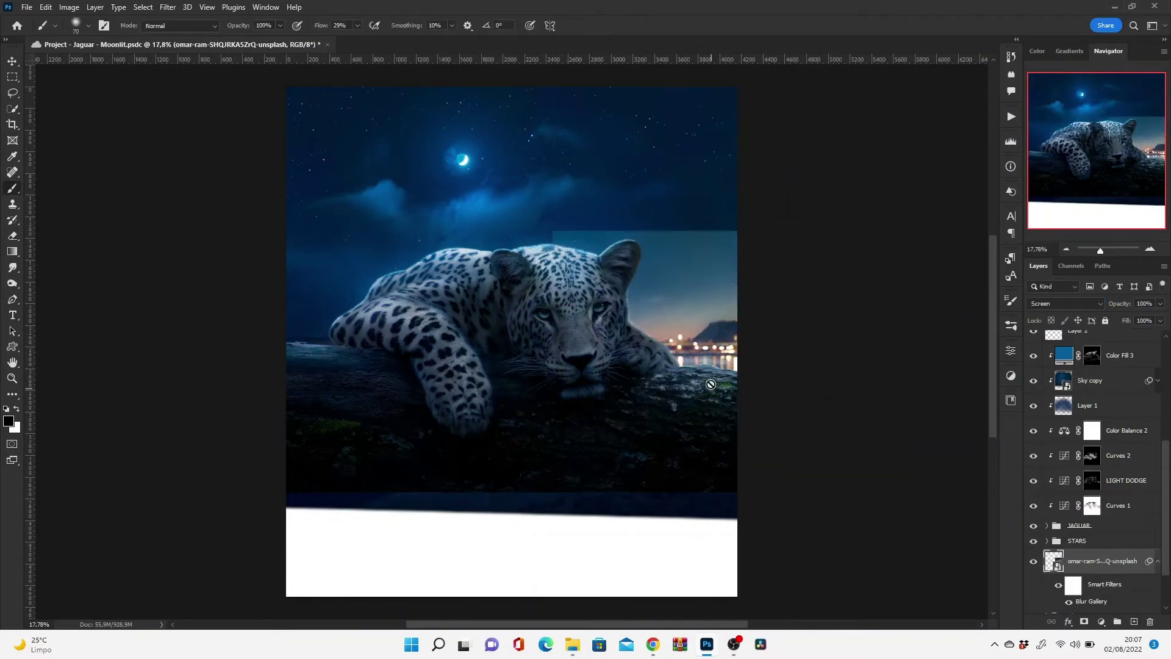
key(ctrl+l)
key(Return)
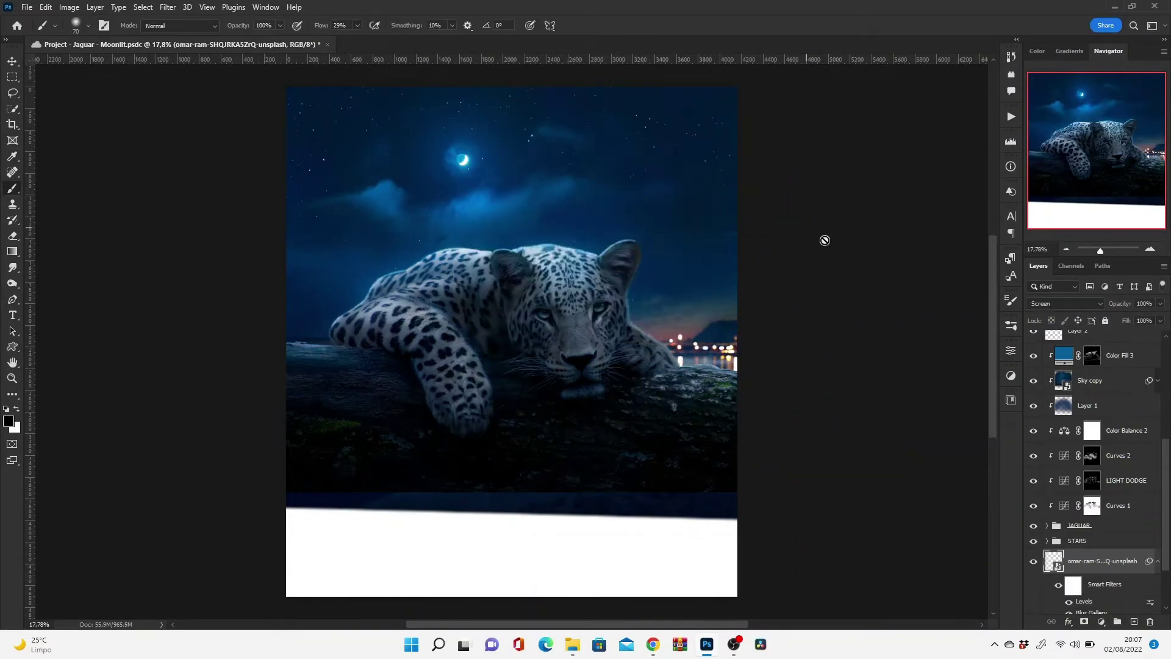
key(x)
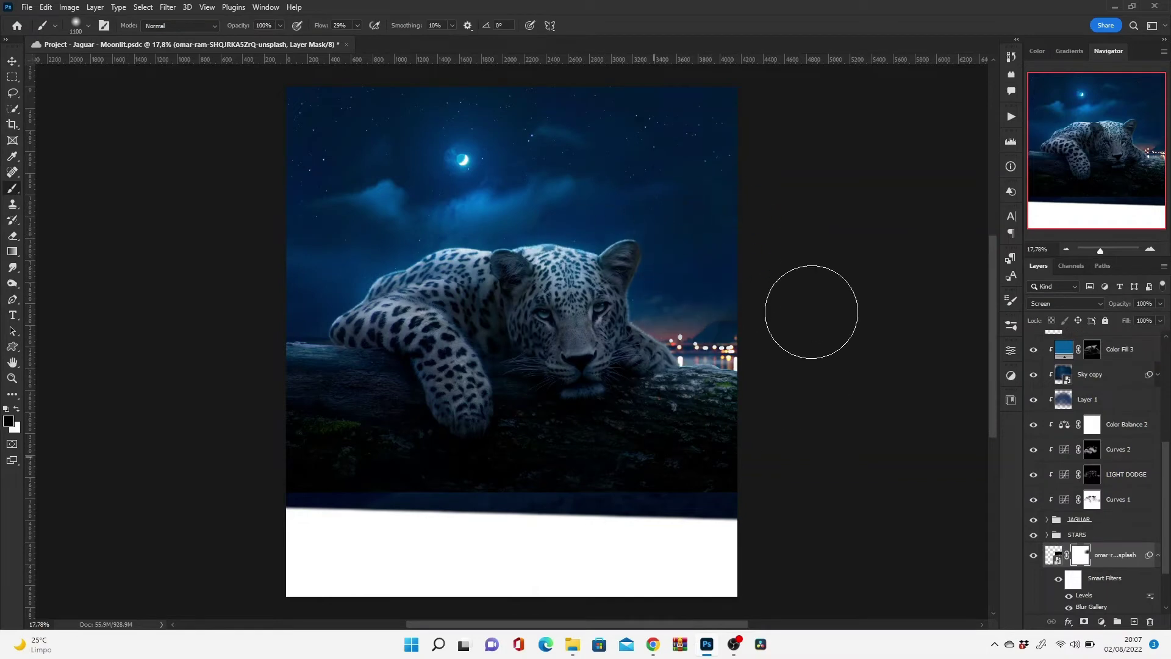
key(bracketleft)
key(bracketleft)
key(bracketleft)
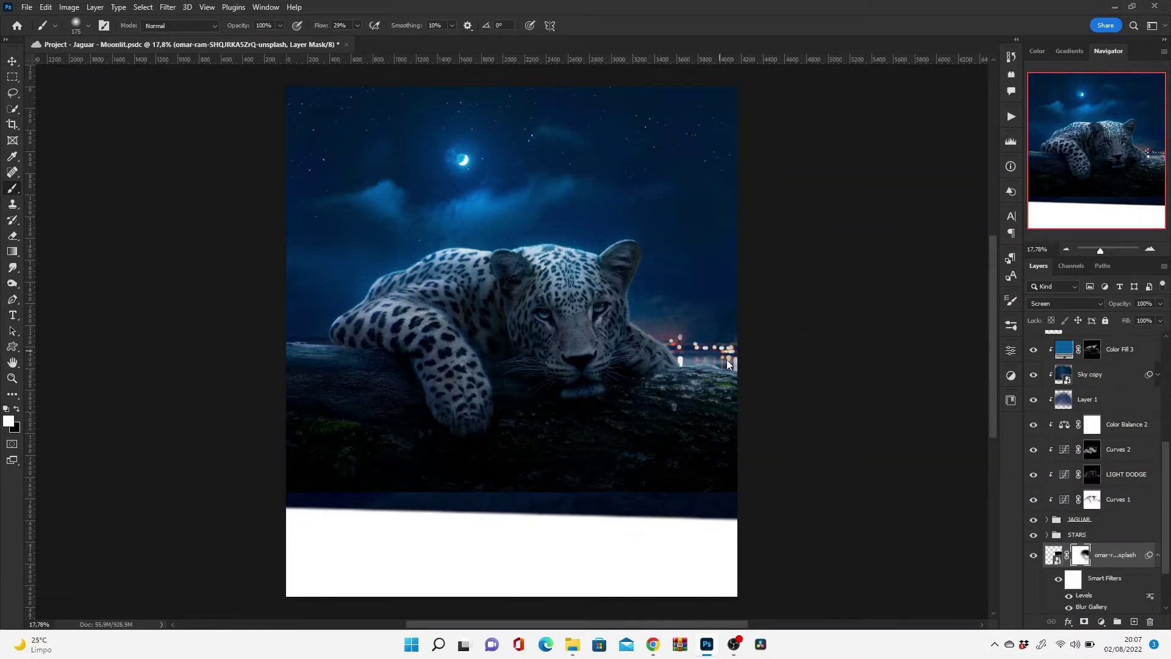
- Move the city-lights photo lower, beside the rock
key(v)
click(727, 365)
scroll(1079, 508, down, 5)
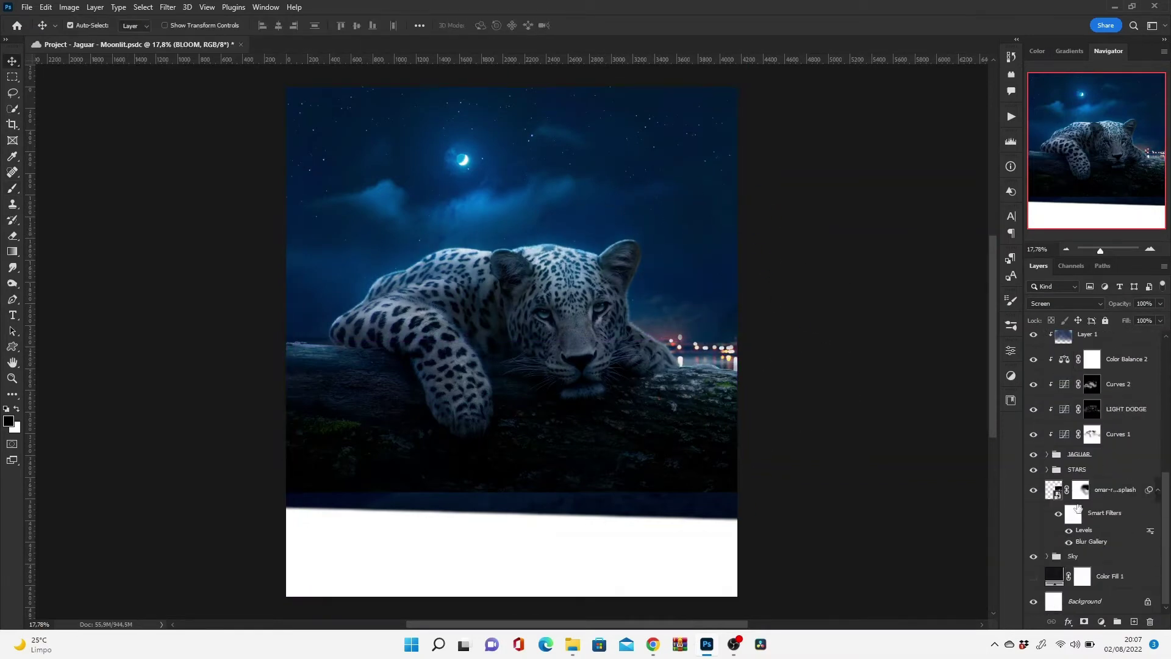
click(1079, 490)
key(ctrl+t)
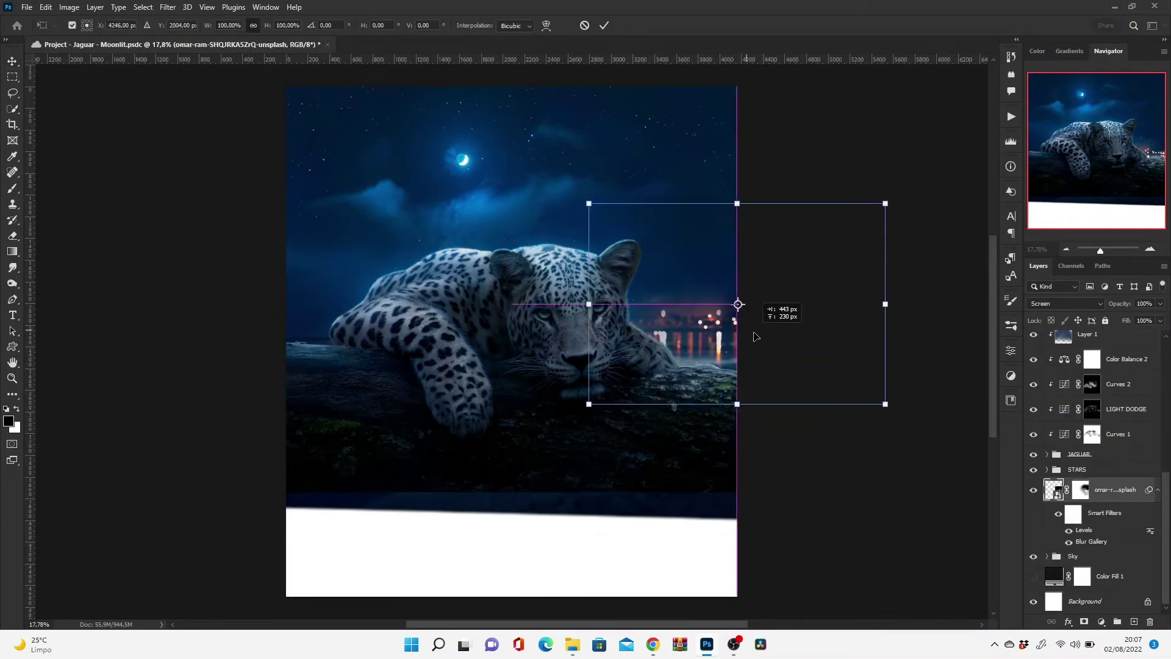
drag(740, 327, 720, 335)
key(Return)
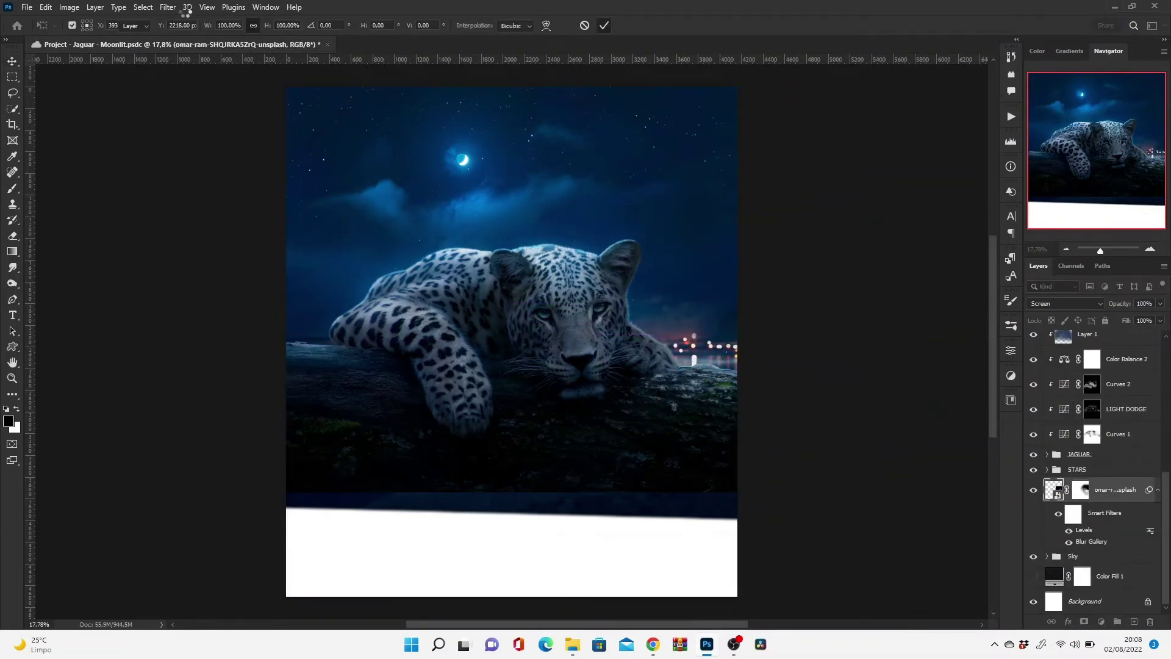
- Apply a Gaussian Blur smart filter with radius 5 to the city-lights layer
click(169, 8)
mouse_move(206, 210)
click(342, 211)
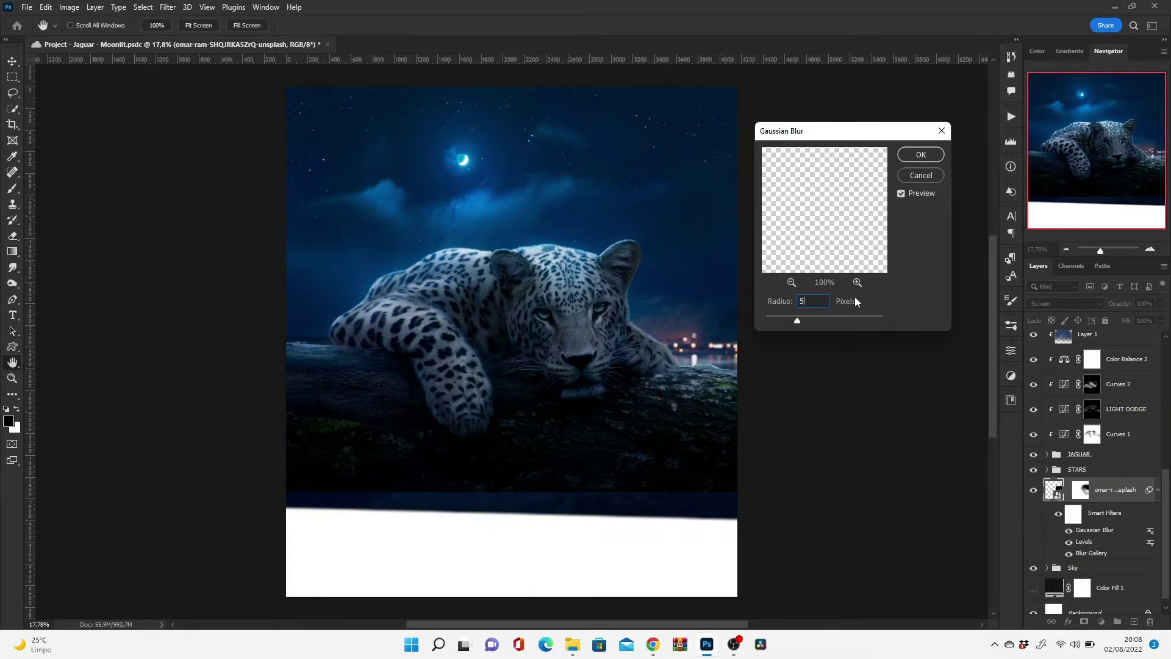
click(921, 155)
scroll(744, 360, up, 5)
scroll(1159, 486, down, 1)
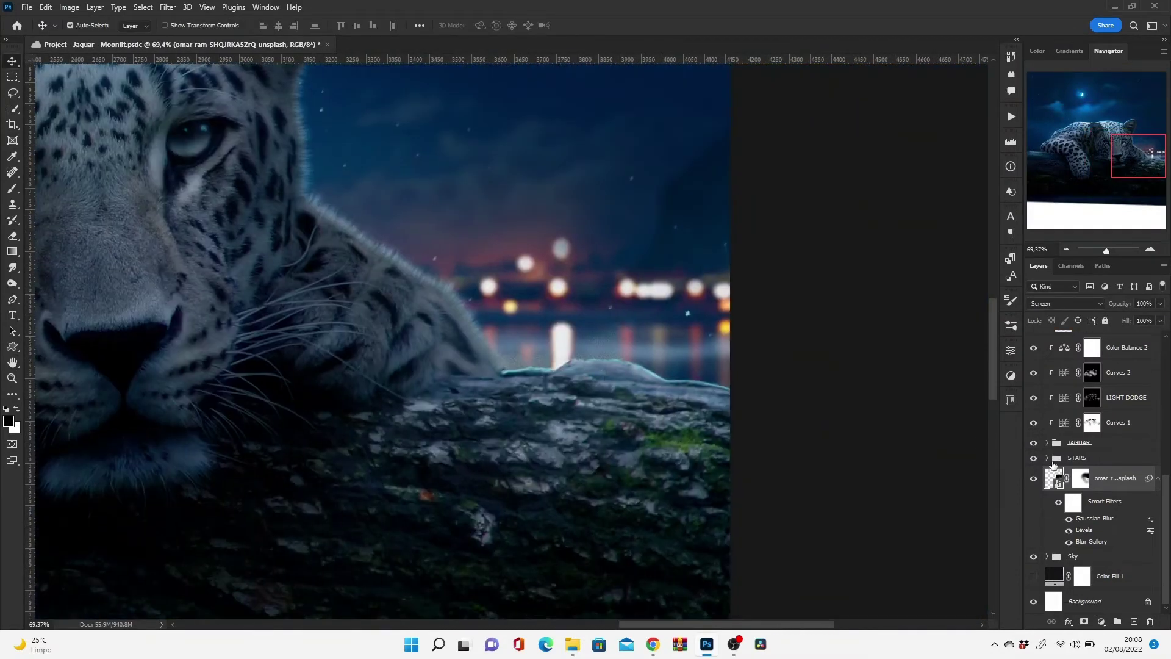
- Rename the blurred city layer to 'BOKEH'
double_click(1116, 477)
text(BOKEH)
key(Return)
scroll(1096, 491, up, 5)
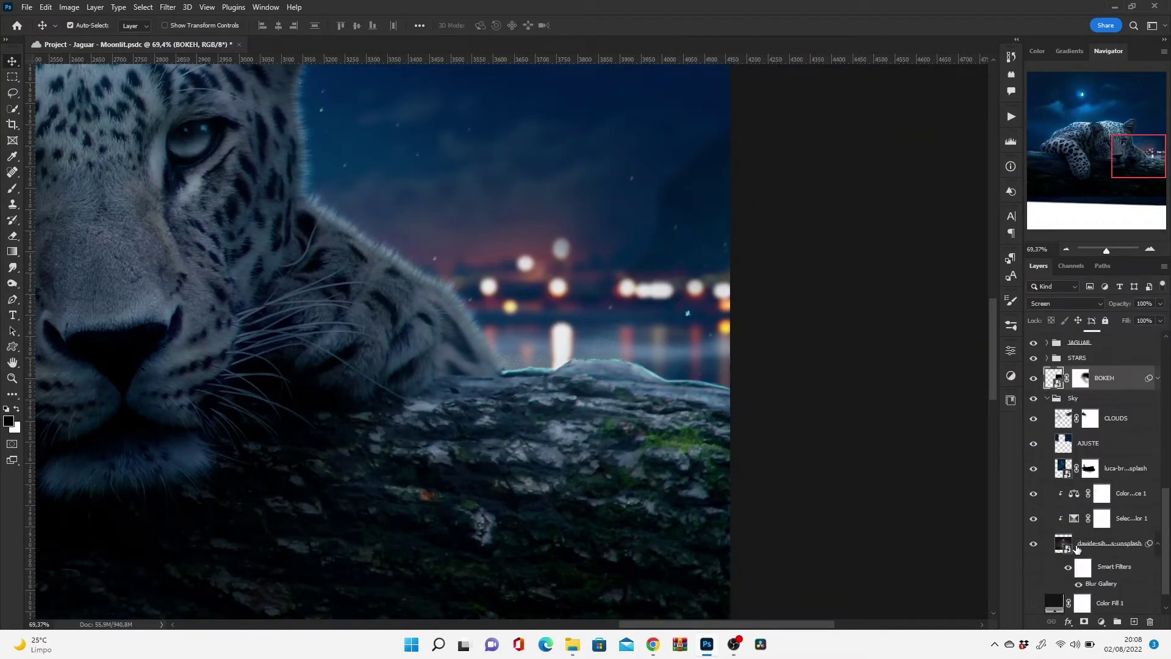
scroll(1096, 491, down, 4)
click(1090, 495)
- Pick the Blur tool, then the Brush, and collapse the JAGUAR layer group
click(13, 267)
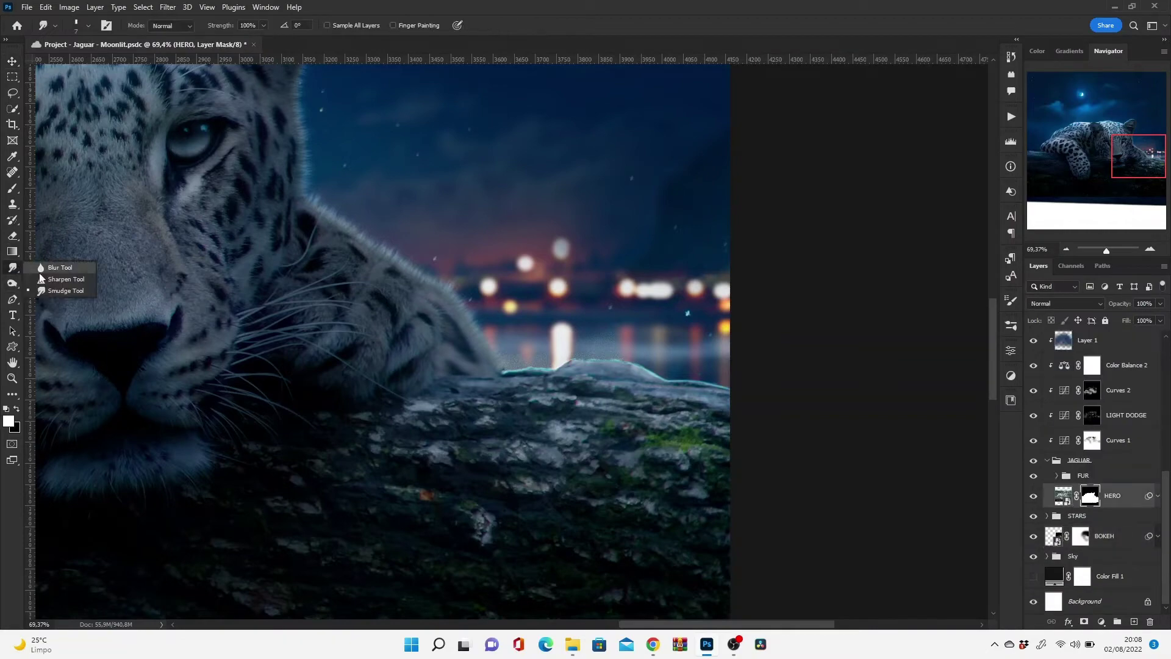
click(49, 268)
scroll(478, 360, left, 5)
scroll(429, 384, left, 8)
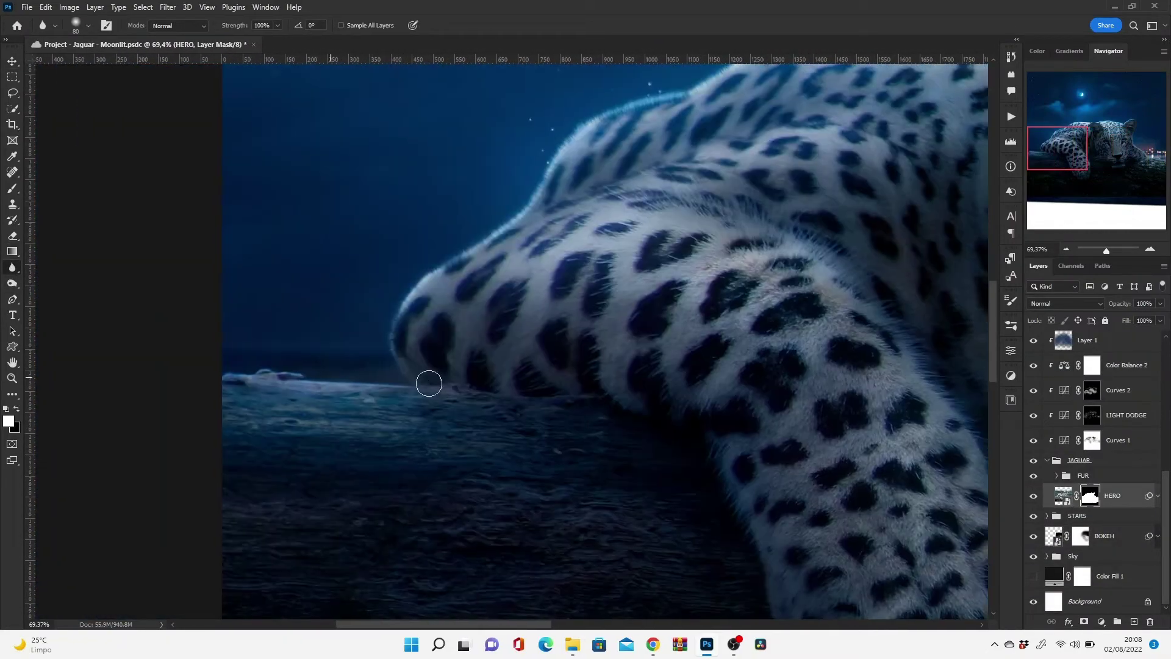
scroll(485, 254, down, 3)
scroll(465, 424, down, 3)
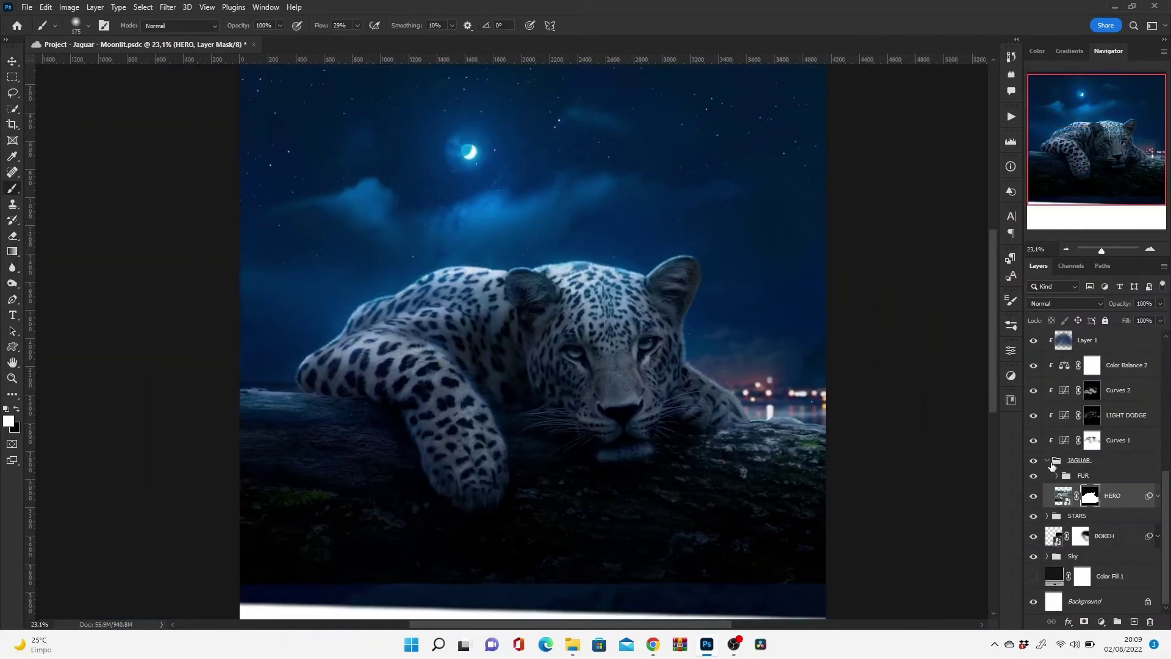
key(b)
click(1079, 460)
scroll(1042, 484, up, 5)
- Rename Layer 3 to 'LIGHT2' and Layer 2 to 'LIGHT1'
double_click(1072, 456)
text(LIGHTZ)
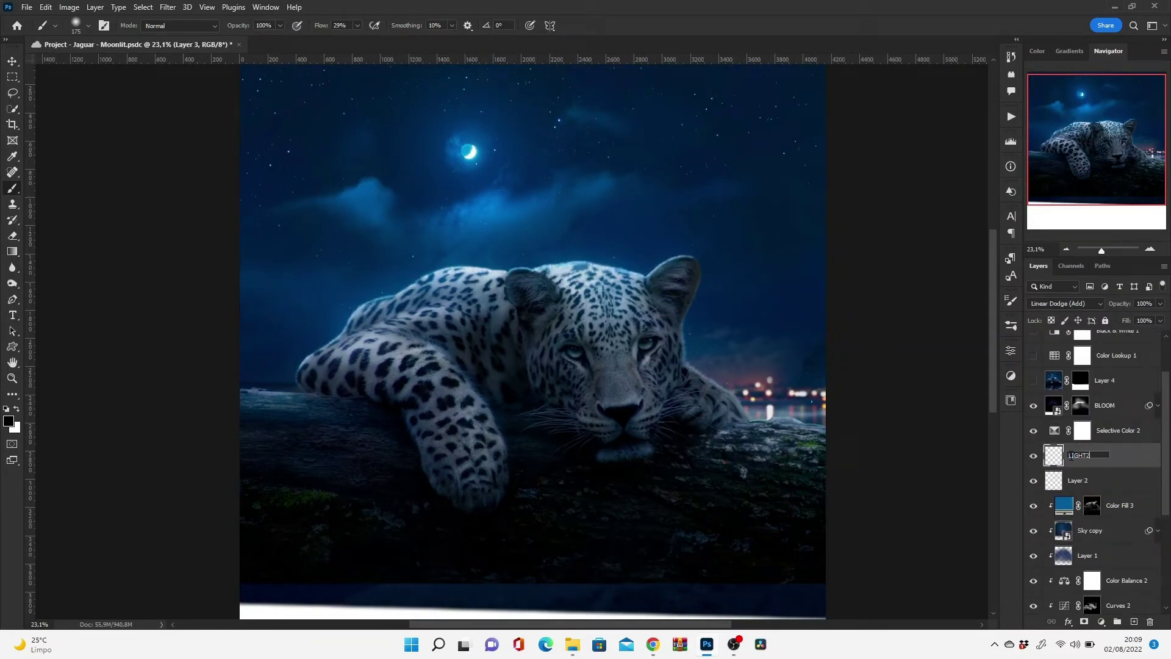
key(Tab)
text(LIG)
scroll(1094, 502, down, 1)
- Add a 50% gray Overlay layer named 'doge eyes' above Color Fill 3
click(1117, 481)
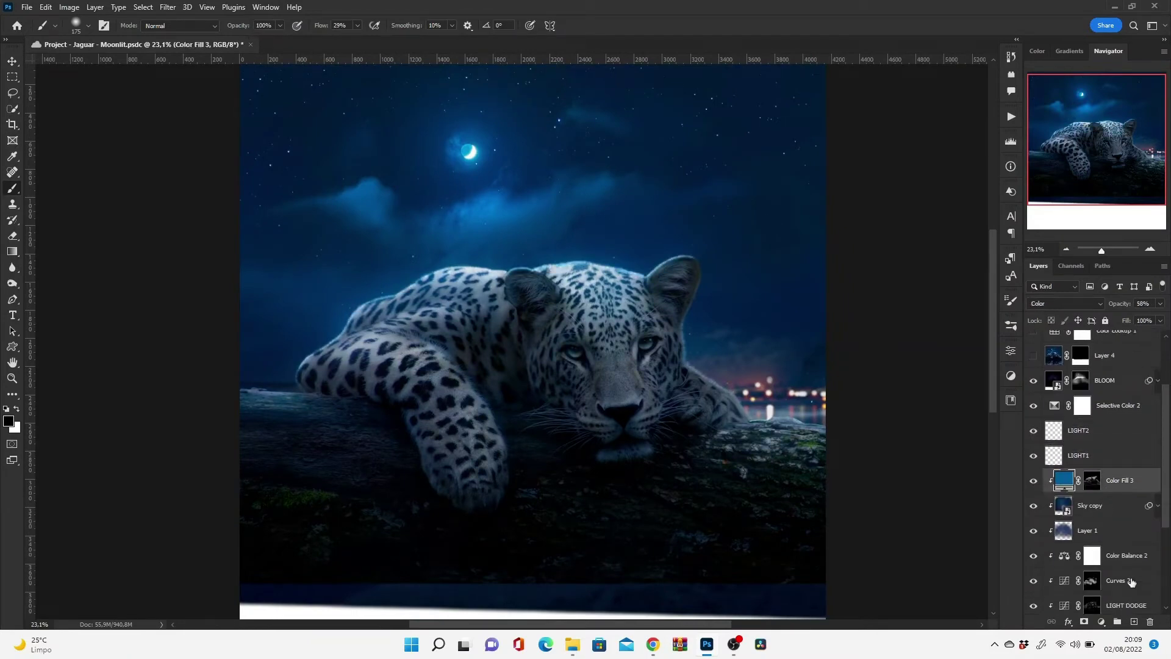
key(ctrl+shift+n)
click(532, 237)
click(516, 396)
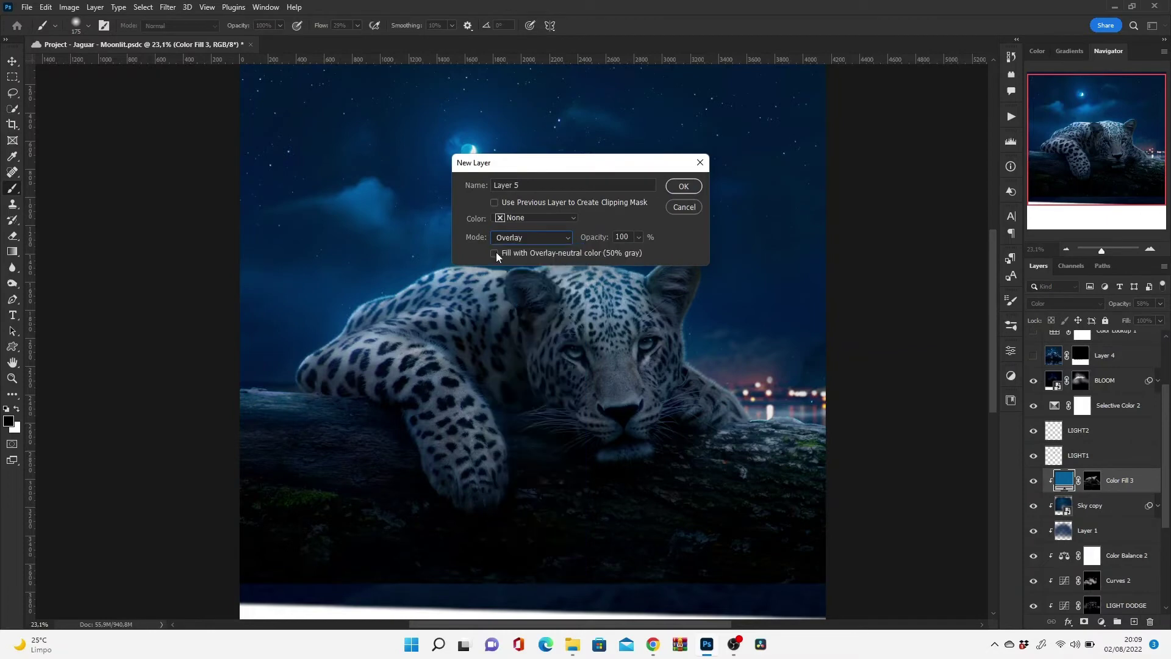
text(eyes)
key(Return)
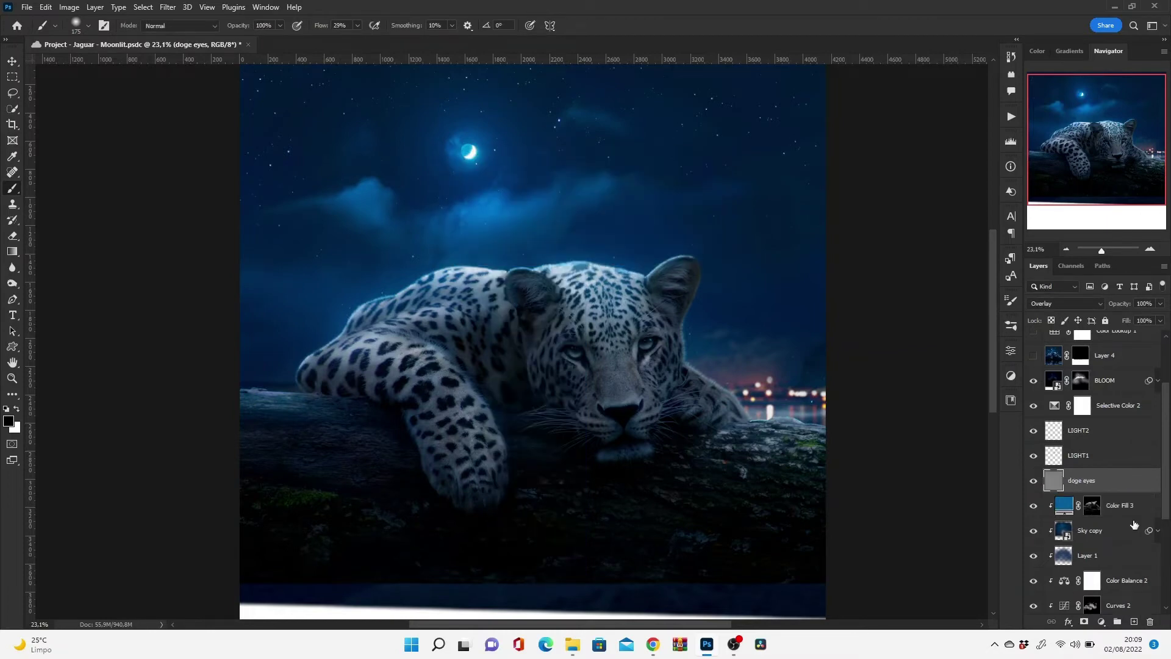
click(12, 267)
- Dodge both jaguar eyes on the doge eyes layer with a 30 px brush
scroll(707, 374, up, 10)
key(bracketleft)
key(bracketleft)
key(bracketleft)
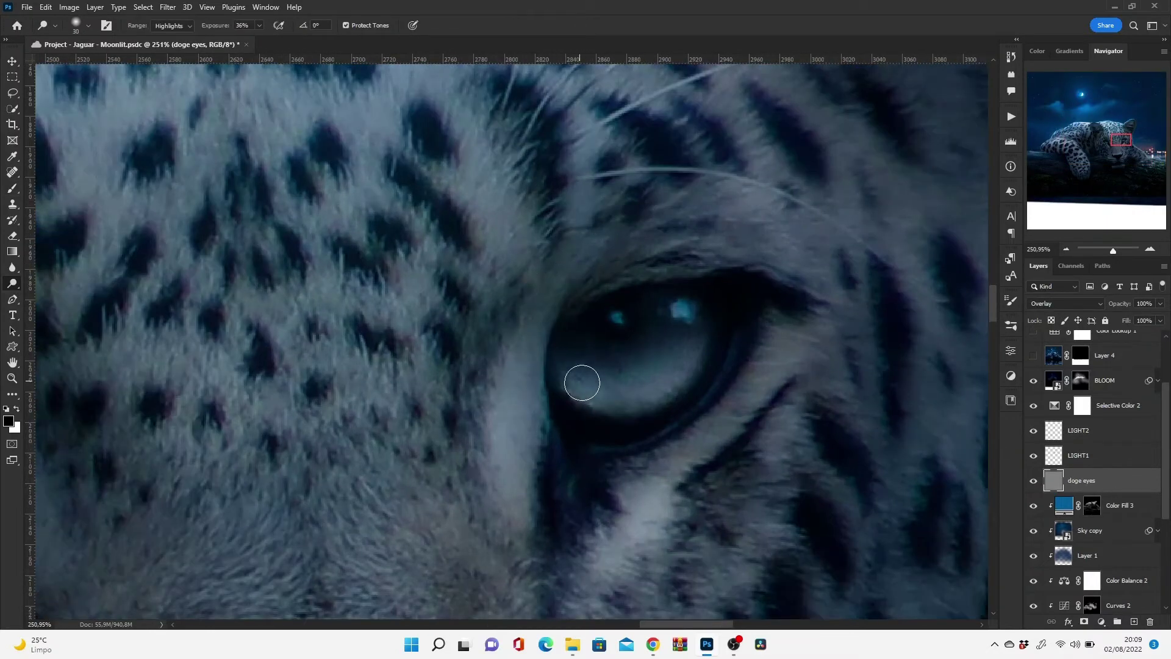
key(bracketright)
drag(605, 371, 658, 366)
scroll(433, 402, left, 5)
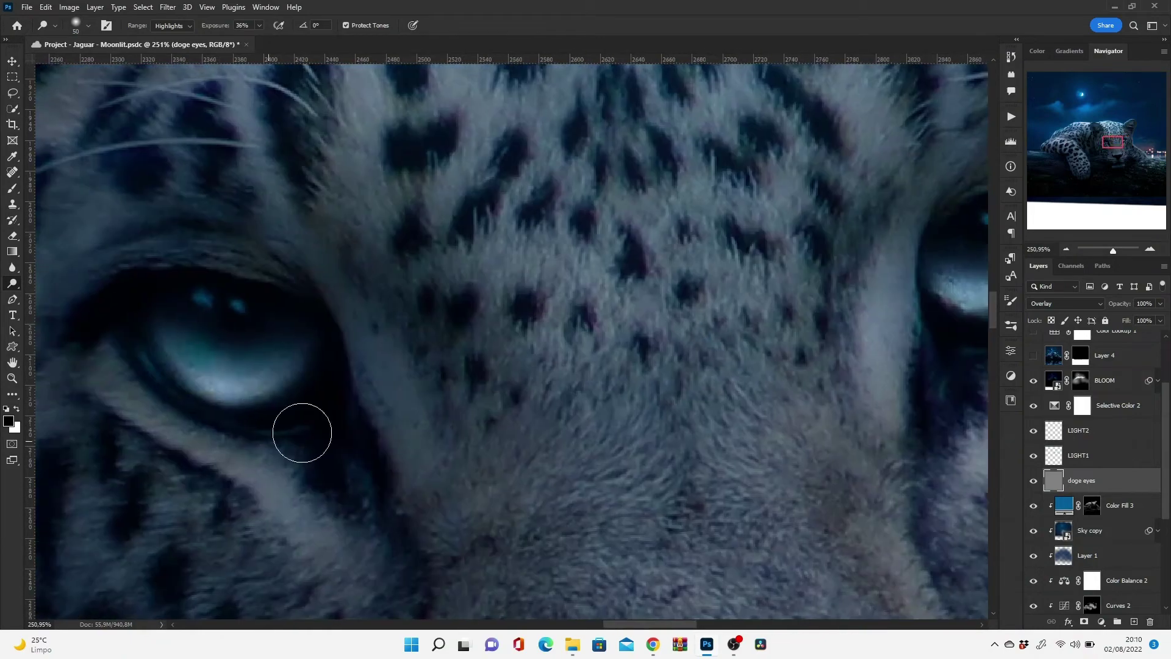
mouse_move(207, 378)
mouse_down()
mouse_move(292, 343)
mouse_move(232, 384)
mouse_up()
scroll(427, 335, down, 5)
scroll(427, 336, up, 3)
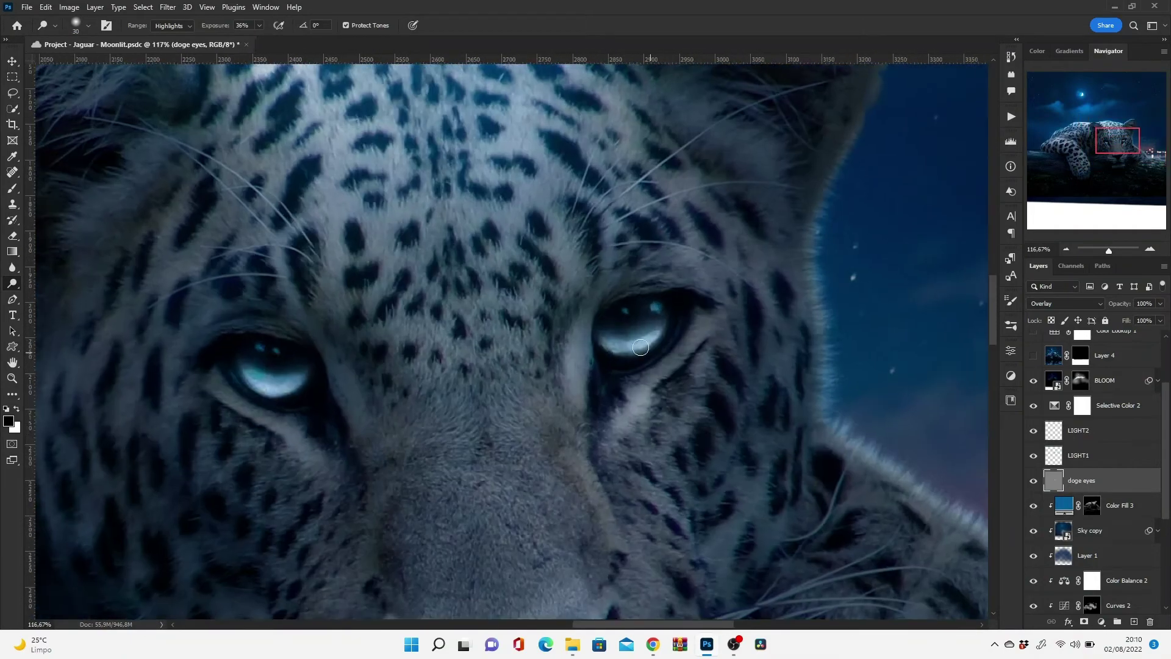
drag(601, 341, 656, 308)
- Add Layer 5 in Color blend mode, with sky blue sampled as the paint colour
key(ctrl+shift+alt+n)
key(b)
alt+click(875, 269)
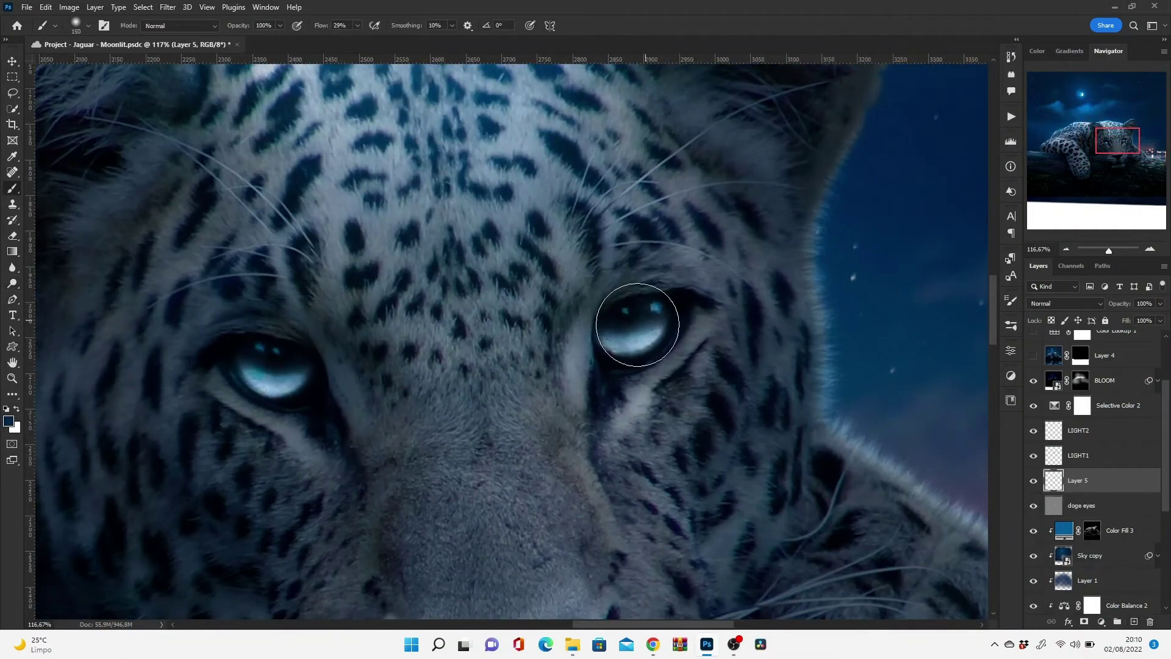
click(1065, 303)
click(1050, 595)
scroll(259, 395, down, 3)
scroll(488, 335, up, 5)
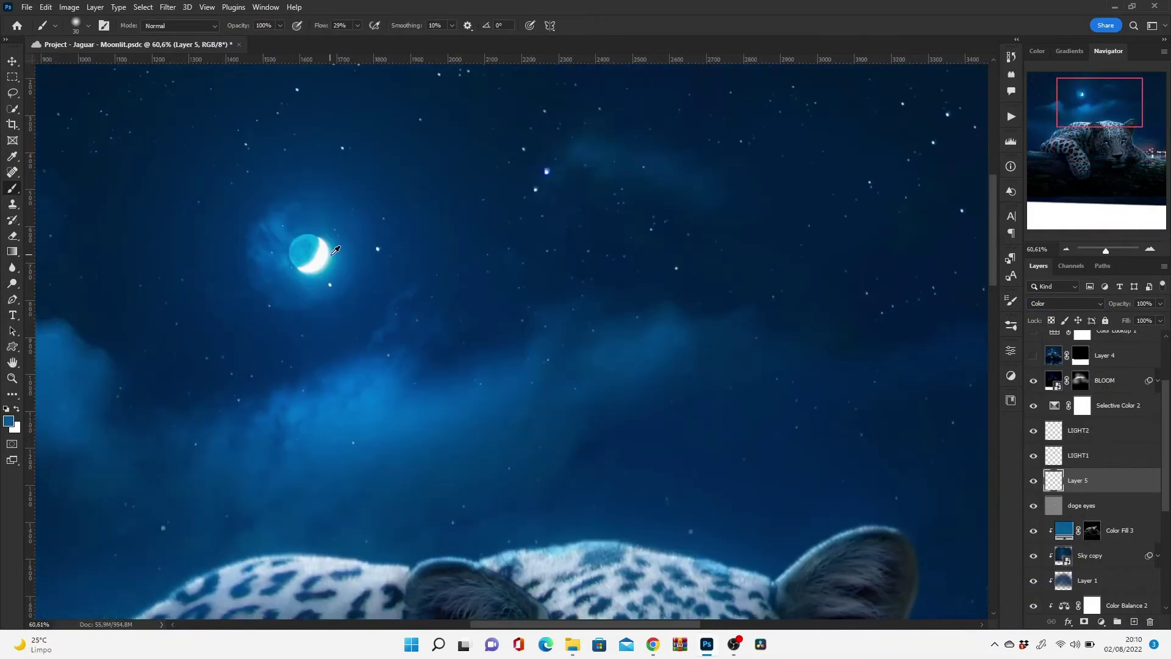
scroll(704, 409, up, 2)
scroll(704, 409, up, 2)
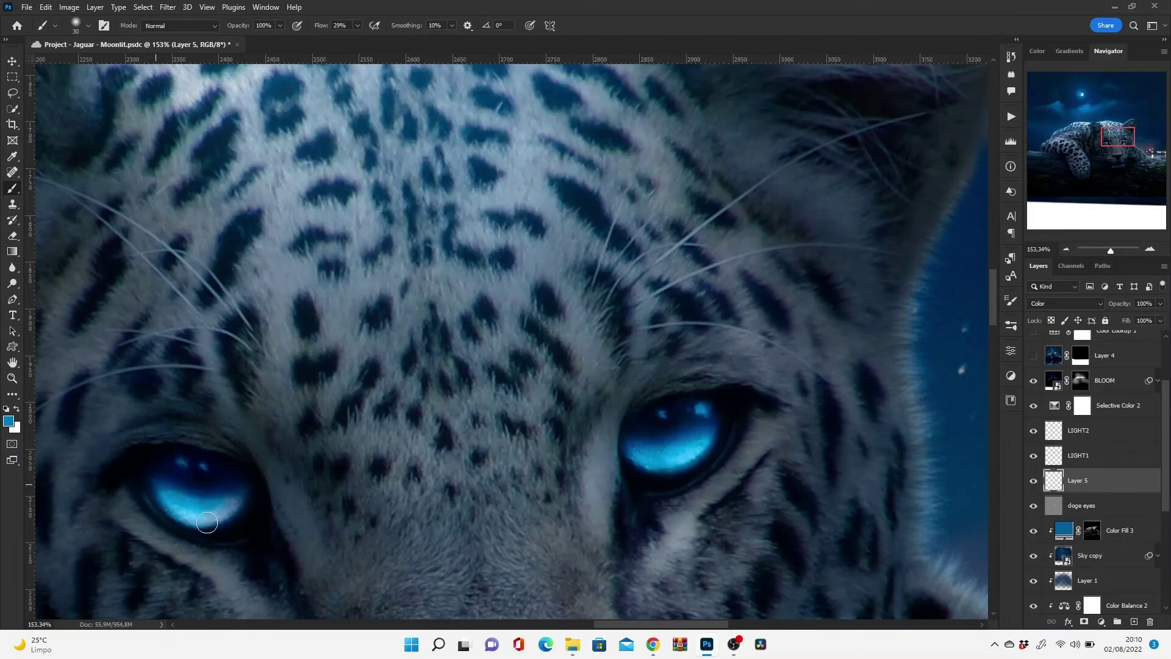
scroll(256, 494, down, 3)
scroll(328, 466, up, 3)
- Adjust Layer 5's Hue/Saturation, save the document, and set Layer 5 opacity to 59%
key(ctrl+u)
key(Return)
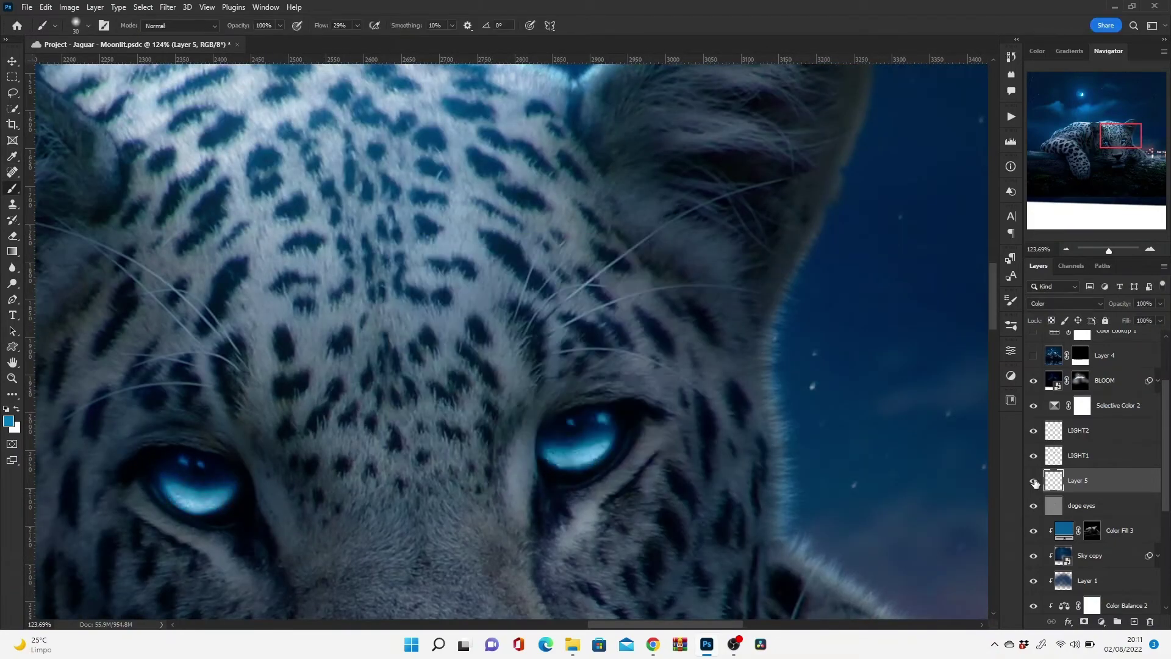
key(e)
scroll(130, 405, down, 3)
scroll(640, 329, down, 3)
key(ctrl+s)
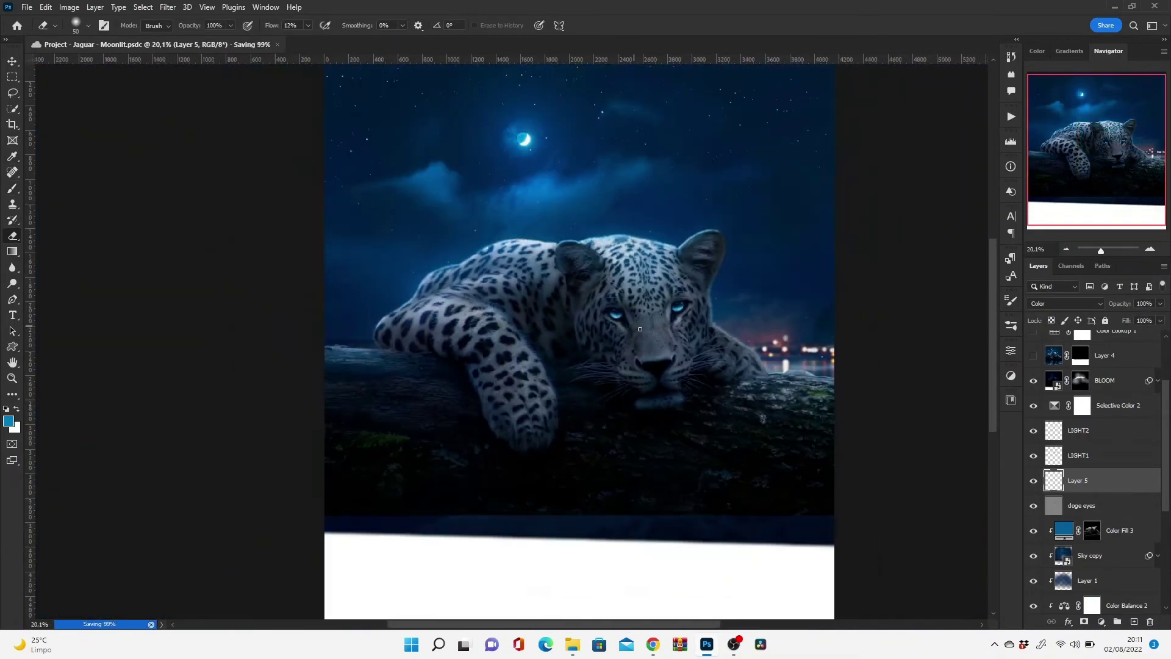
text(59)
key(Return)
- Make LIGHT2 the active layer and bring up the brush size and hardness options
scroll(500, 379, up, 3)
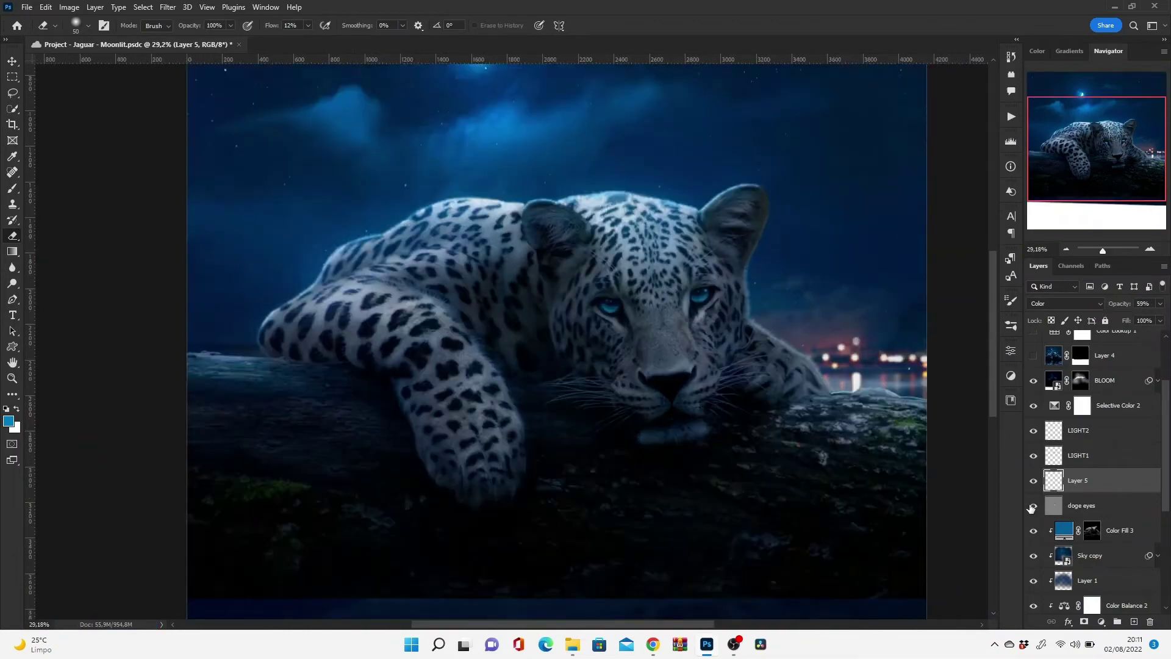
scroll(550, 328, up, 5)
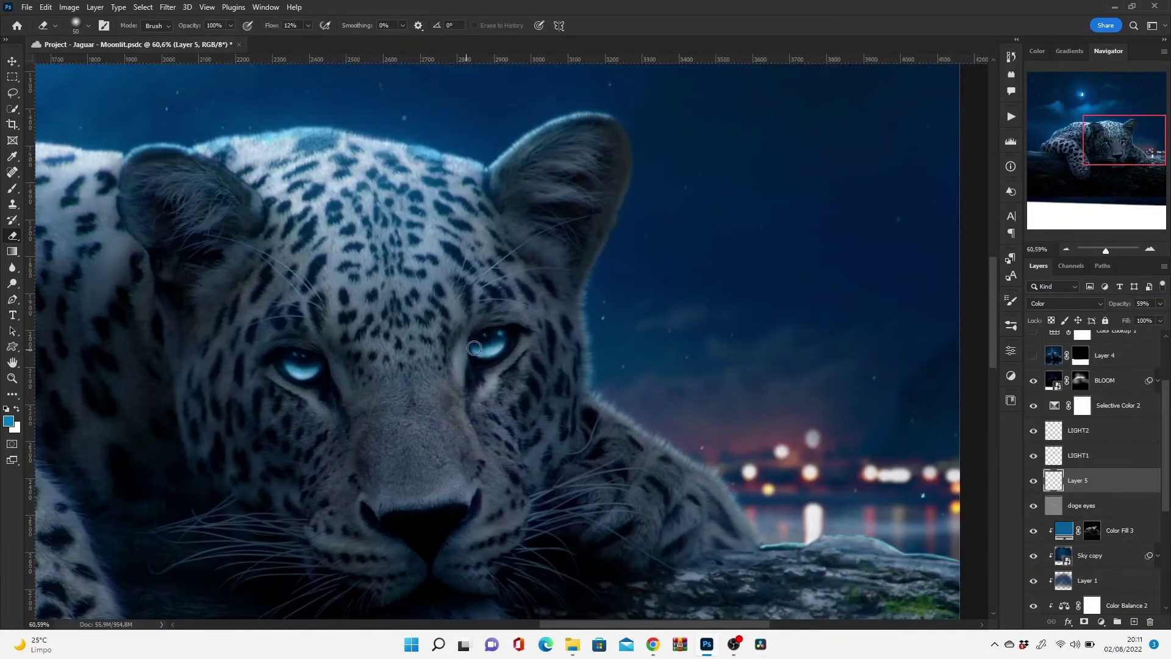
key(alt+bracketright)
key(alt+bracketright)
right_click(607, 308)
- Paint a blue glow along the ear's edge, then erase part of it on the right
key(b)
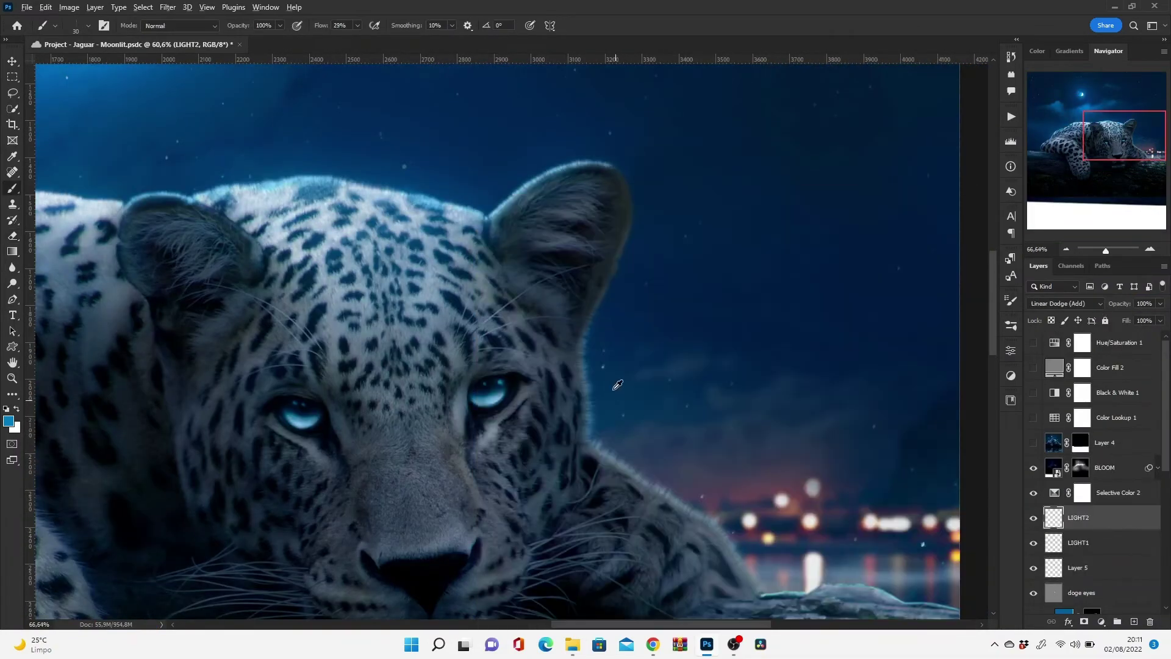
scroll(565, 468, up, 8)
mouse_move(593, 348)
mouse_down()
mouse_move(617, 256)
mouse_move(652, 183)
mouse_up()
drag(652, 183, 634, 372)
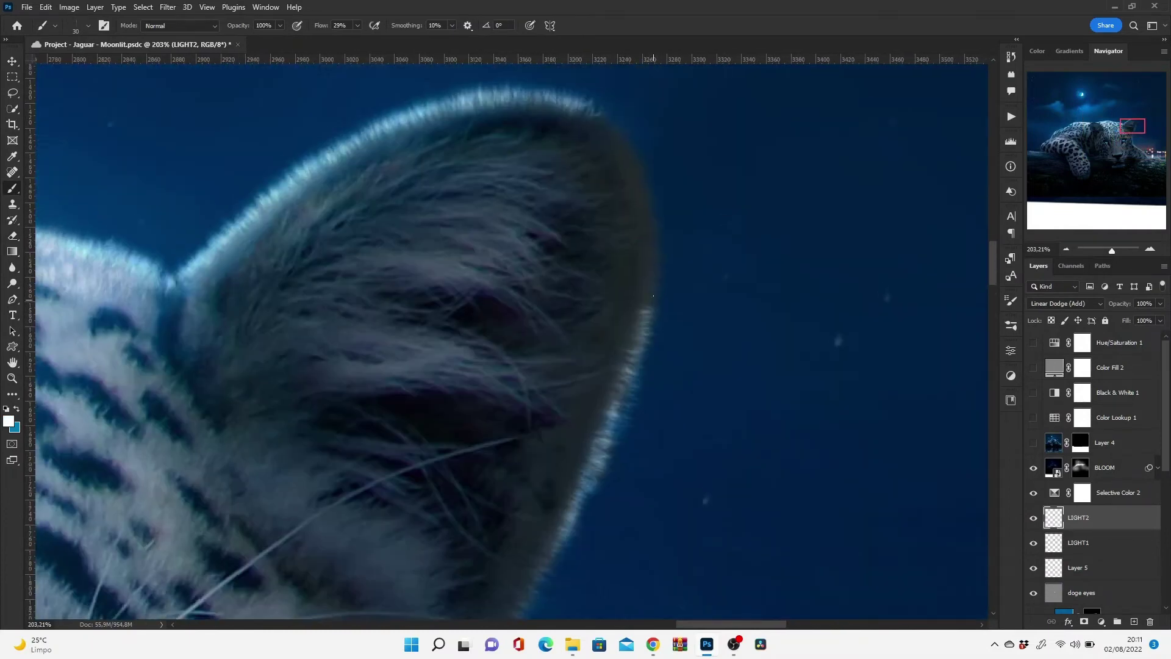
mouse_move(659, 318)
mouse_down()
mouse_move(646, 232)
mouse_move(604, 116)
mouse_up()
key(e)
mouse_move(615, 499)
mouse_down()
mouse_move(596, 356)
mouse_move(640, 159)
mouse_up()
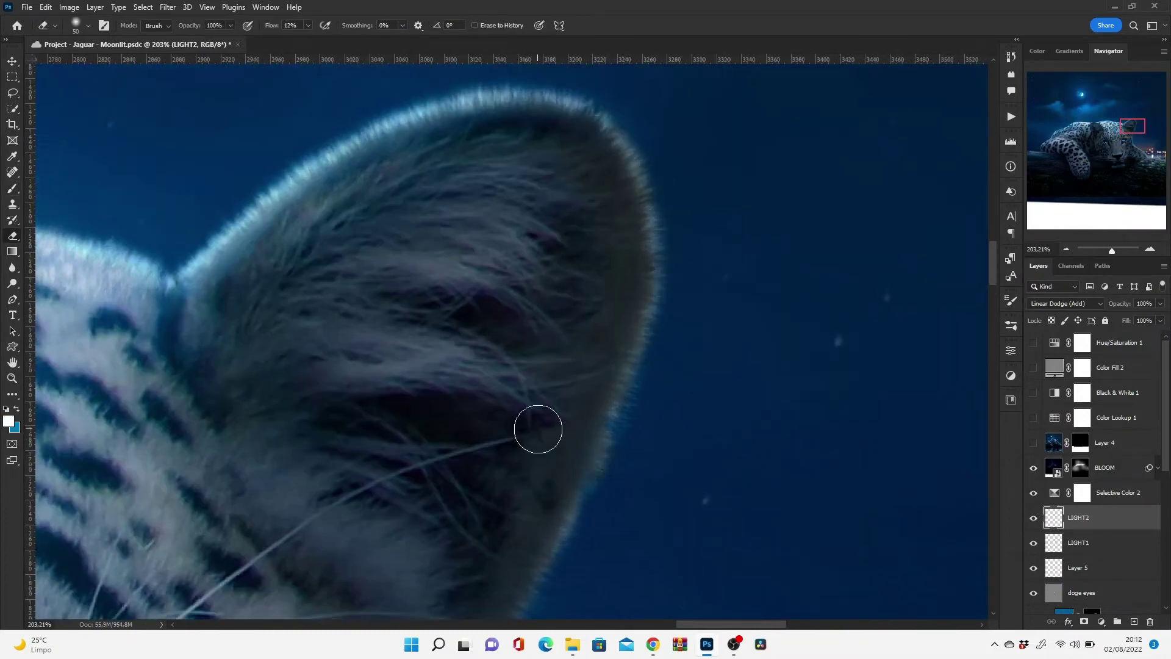
drag(604, 390, 580, 501)
scroll(446, 609, down, 6)
scroll(519, 549, down, 4)
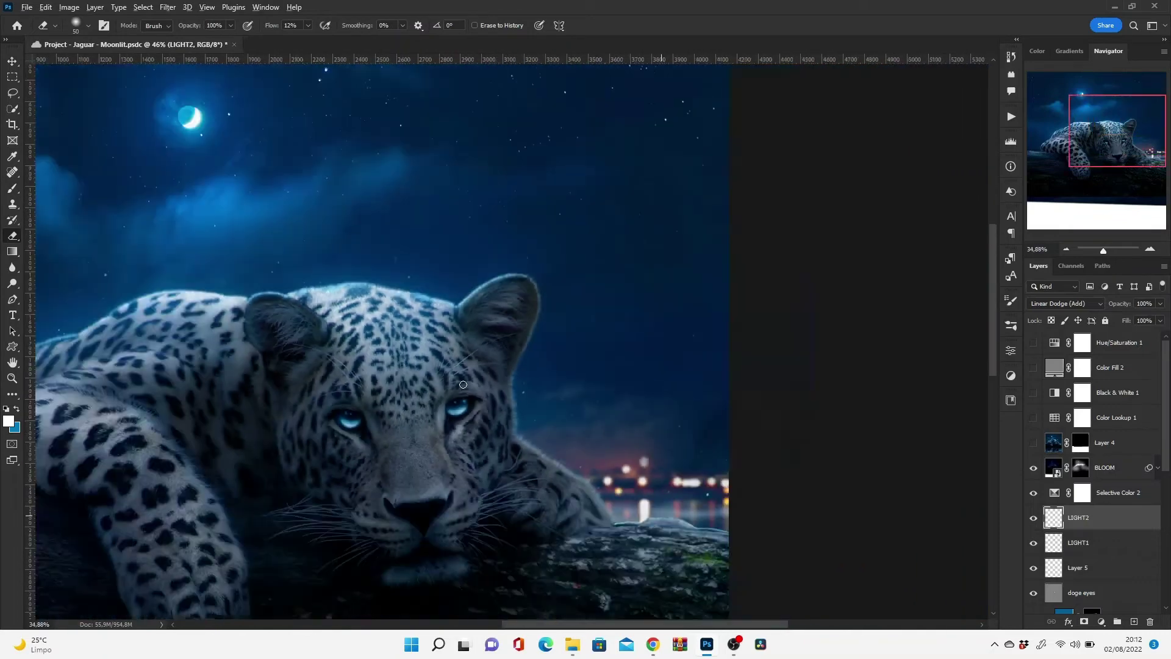
scroll(574, 499, down, 2)
- Select LIGHT1 for erasing, toggle the STARS group to compare the sky, and select its mask
key(b)
scroll(739, 451, up, 5)
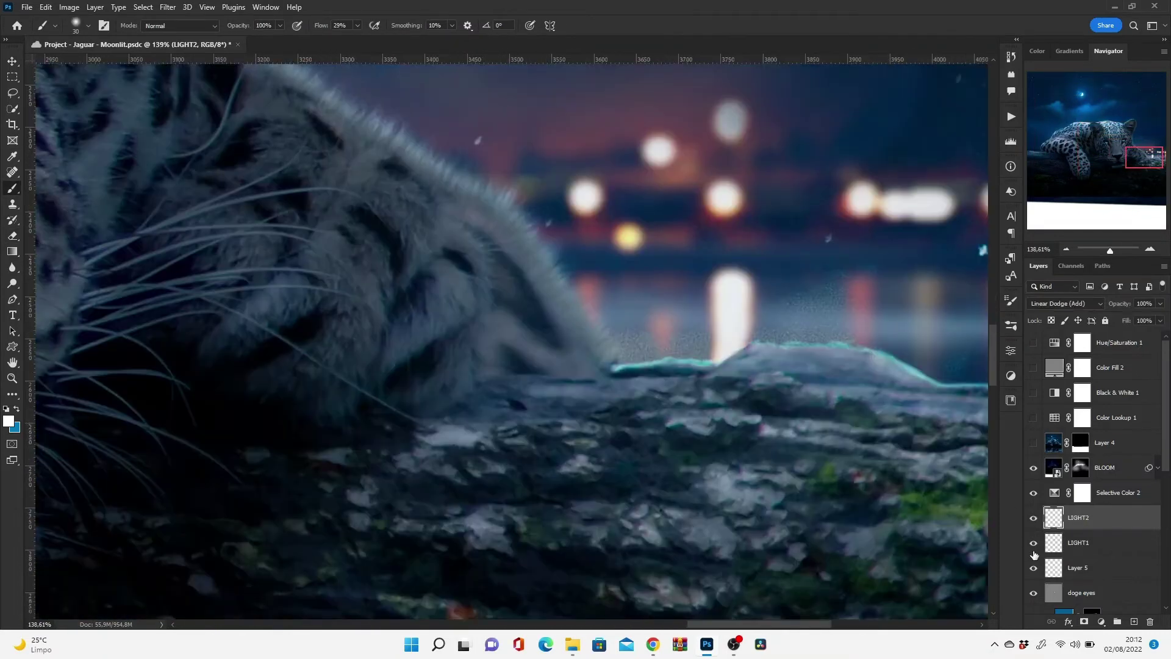
click(1074, 542)
scroll(557, 490, right, 5)
key(e)
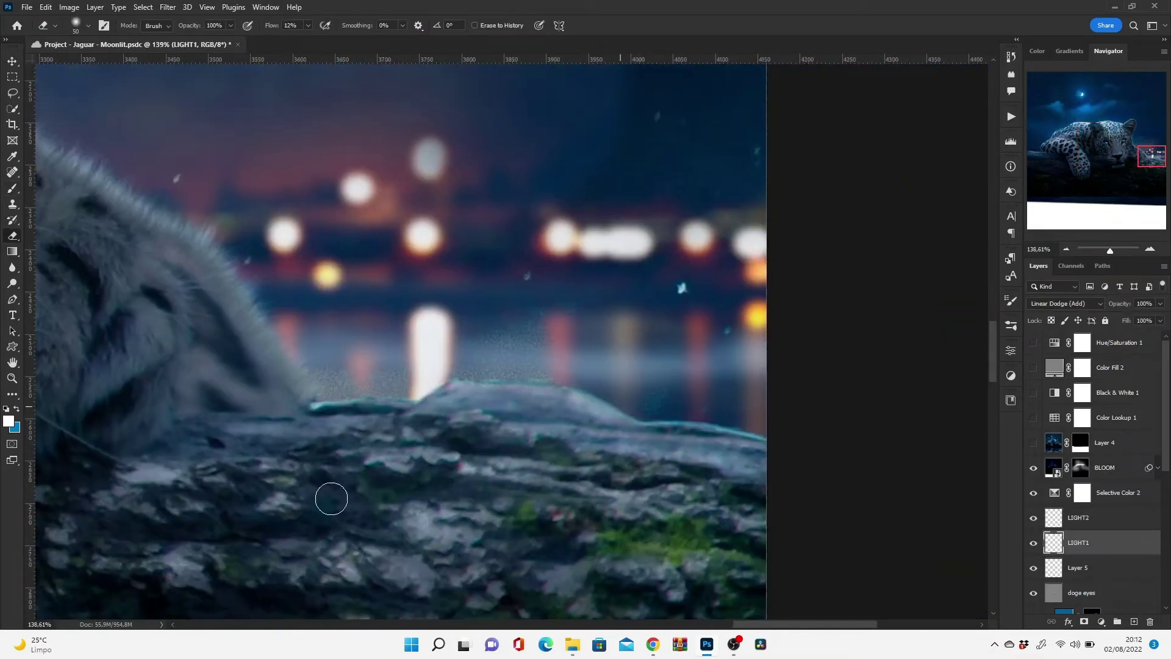
scroll(1098, 488, down, 5)
click(1033, 520)
click(1081, 521)
- Sample a blue from the image with a 500 px brush, then set up the Eraser on LIGHT1
key(b)
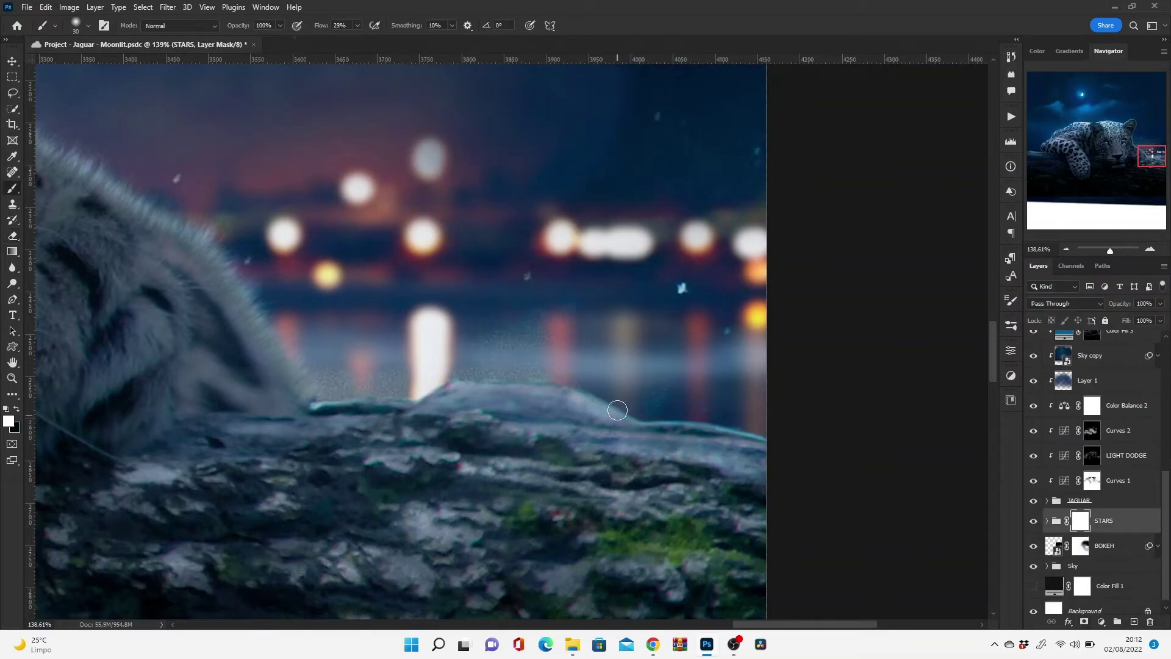
key(bracketright)
key(bracketright)
key(bracketright)
scroll(528, 346, down, 7)
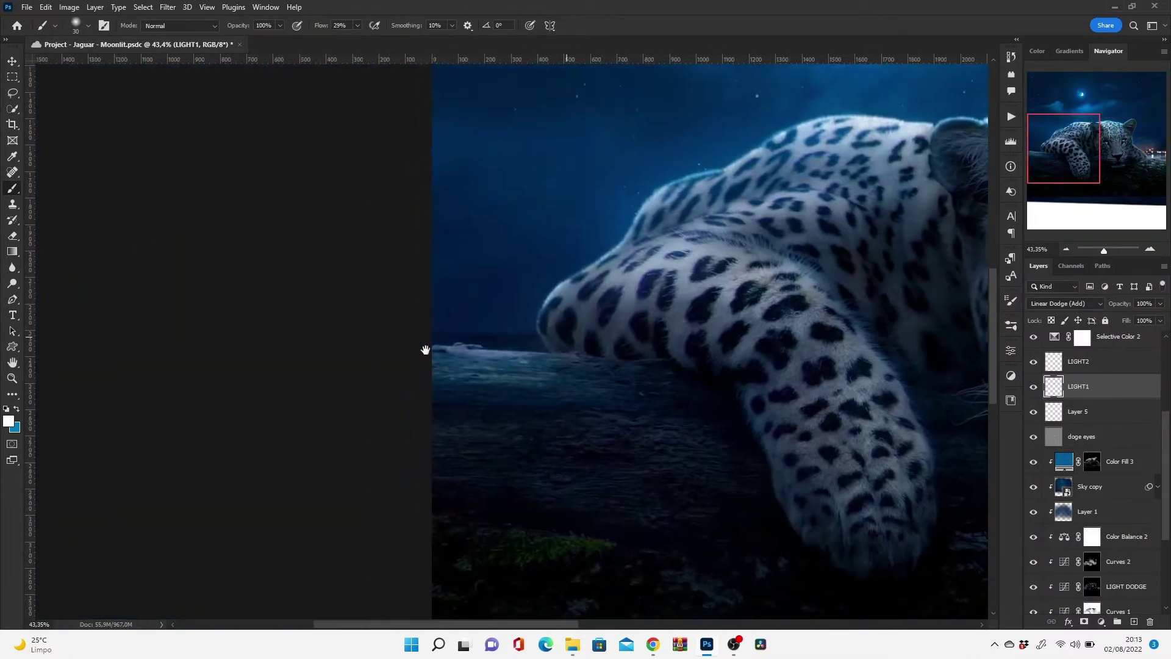
alt+click(775, 114)
key(bracketleft)
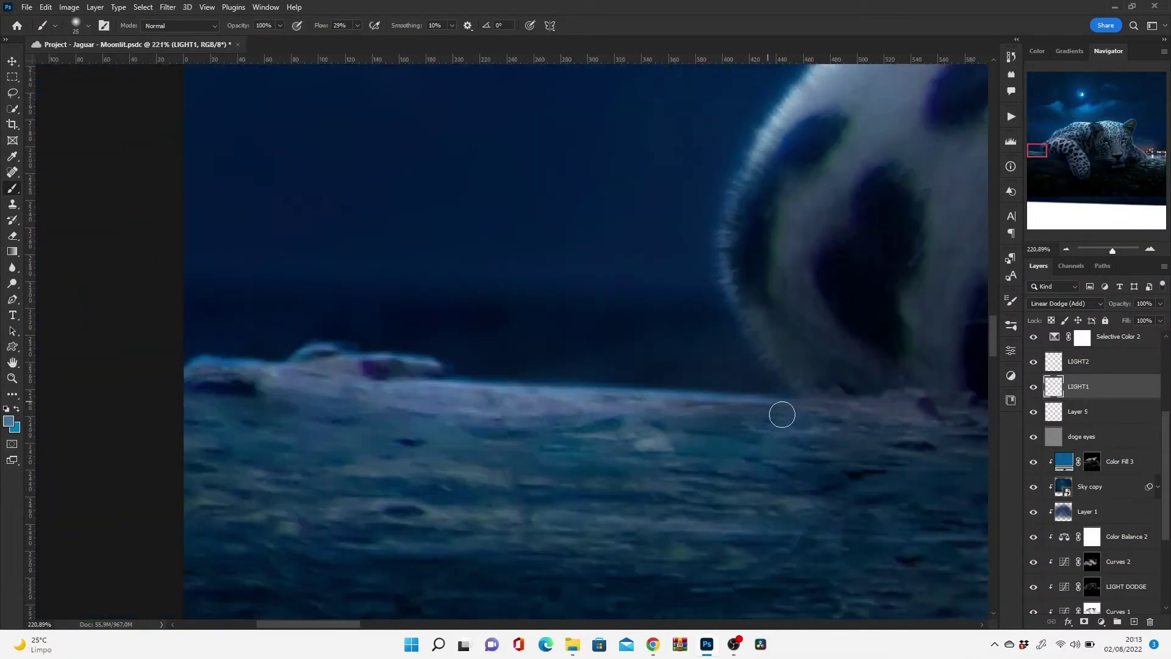
click(1038, 52)
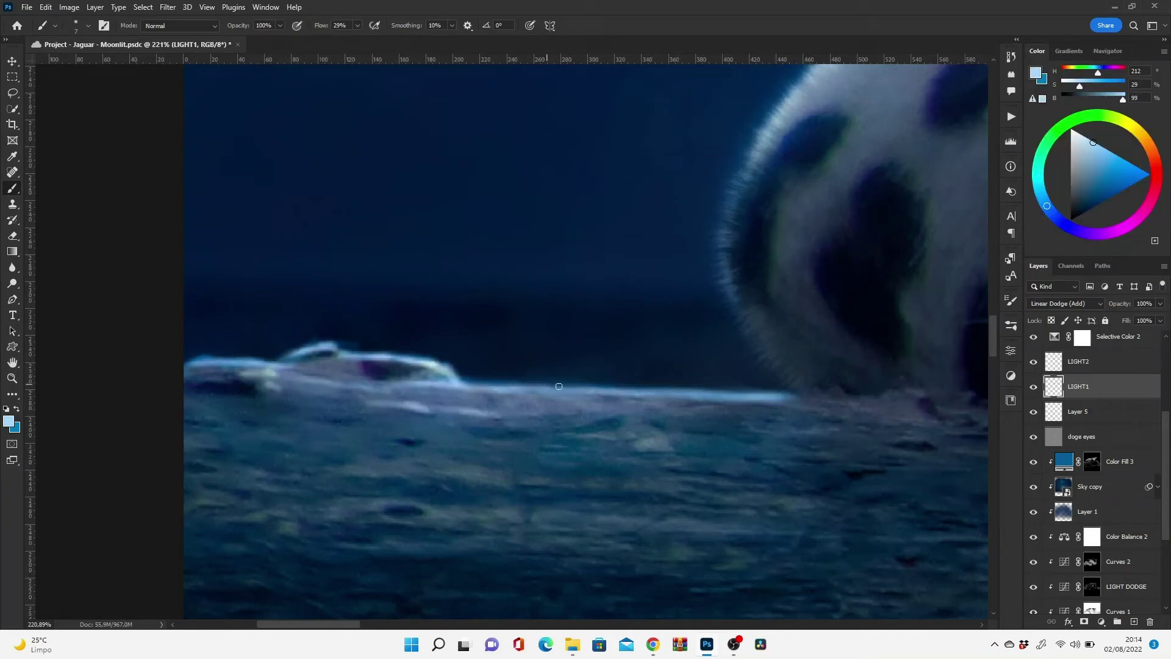
key(bracketright)
key(bracketright)
key(bracketright)
key(e)
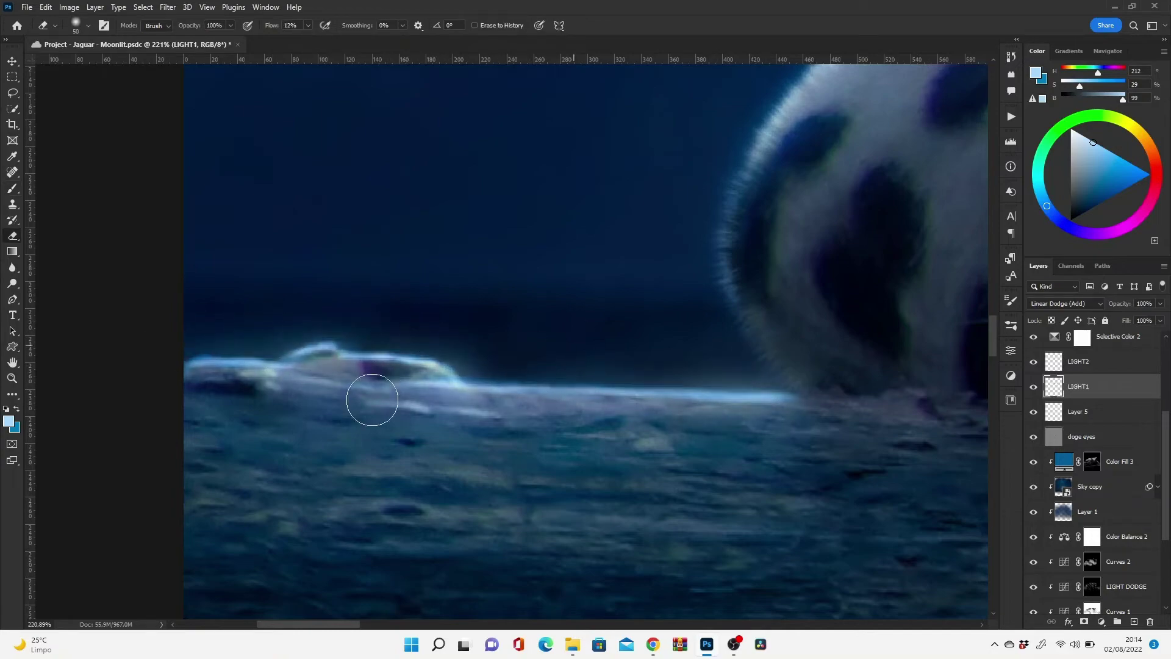
- Zoom out to the whole image and drag the bushes photo from Downloads onto the canvas
key(ctrl+0)
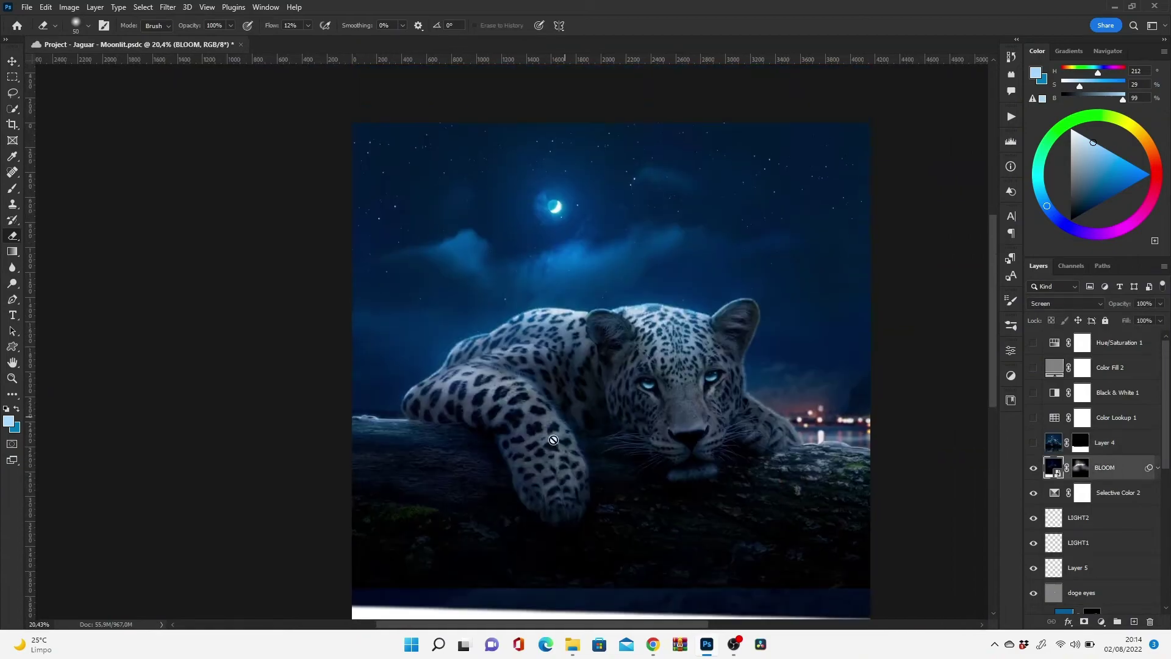
scroll(624, 377, down, 10)
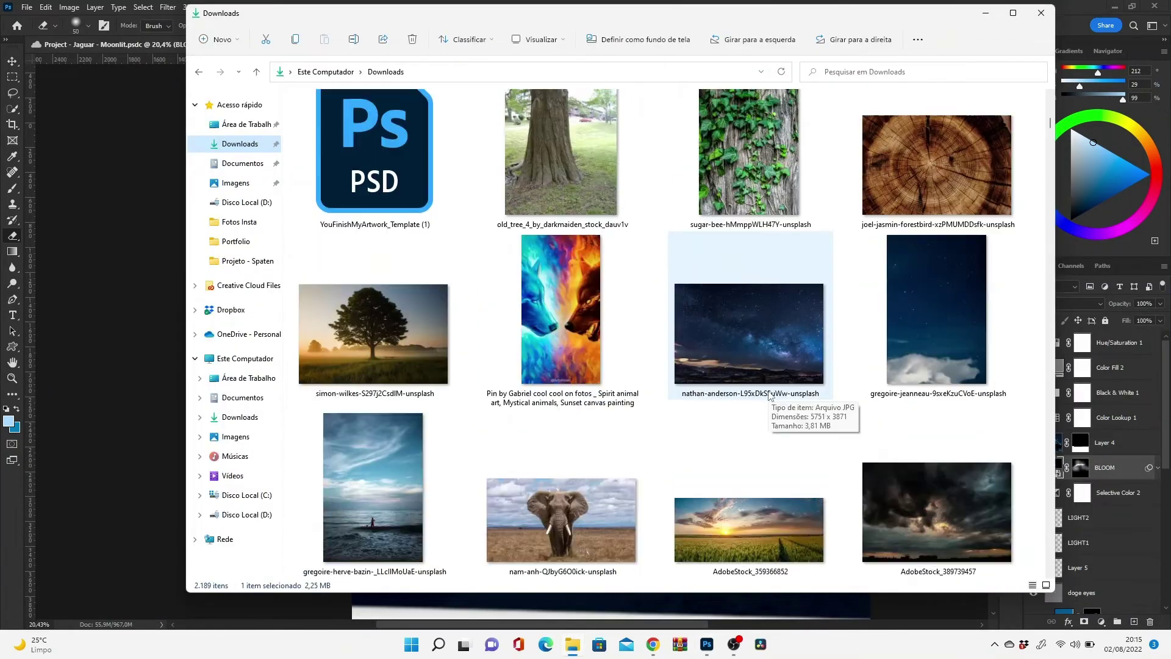
scroll(647, 388, down, 10)
scroll(671, 399, down, 10)
scroll(703, 415, down, 10)
scroll(703, 415, up, 5)
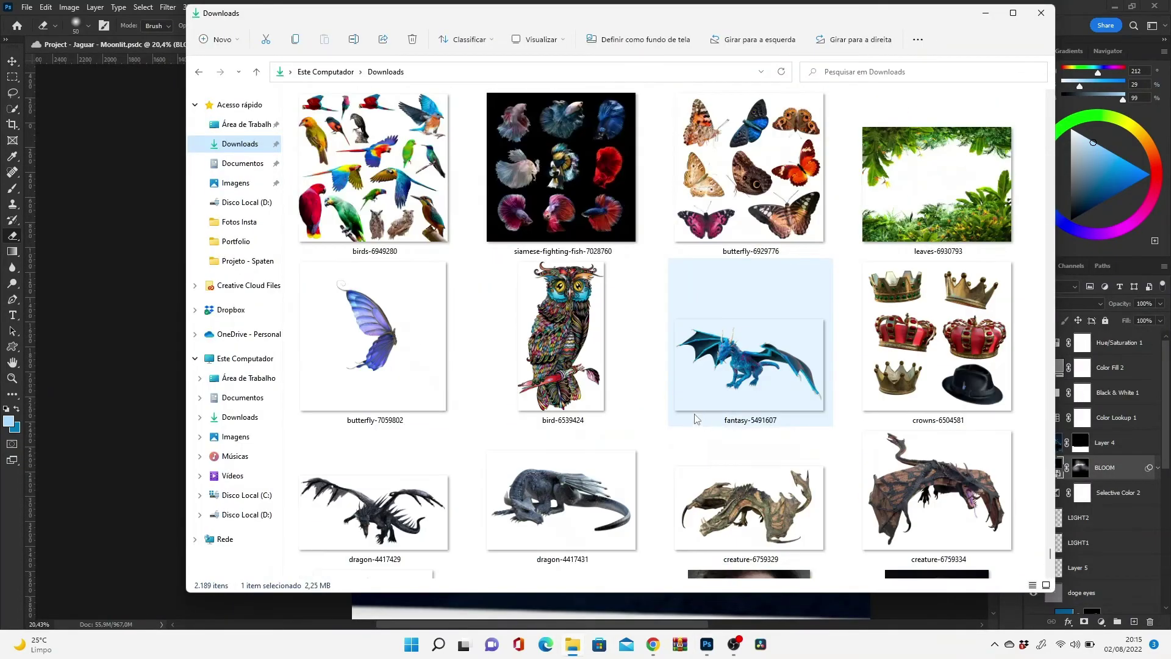
scroll(702, 415, up, 2)
scroll(703, 415, up, 2)
drag(374, 183, 153, 236)
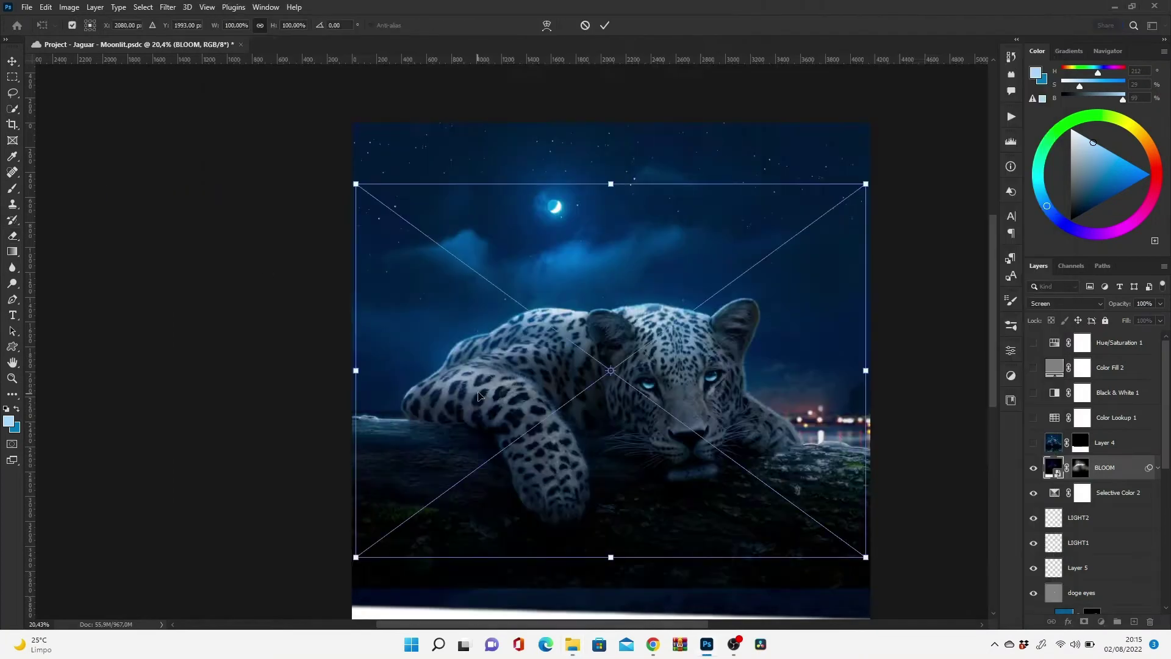
- Scale the bushes into the lower-left corner and add a layer mask to them
drag(680, 263, 470, 406)
key(Return)
key(ctrl+plus)
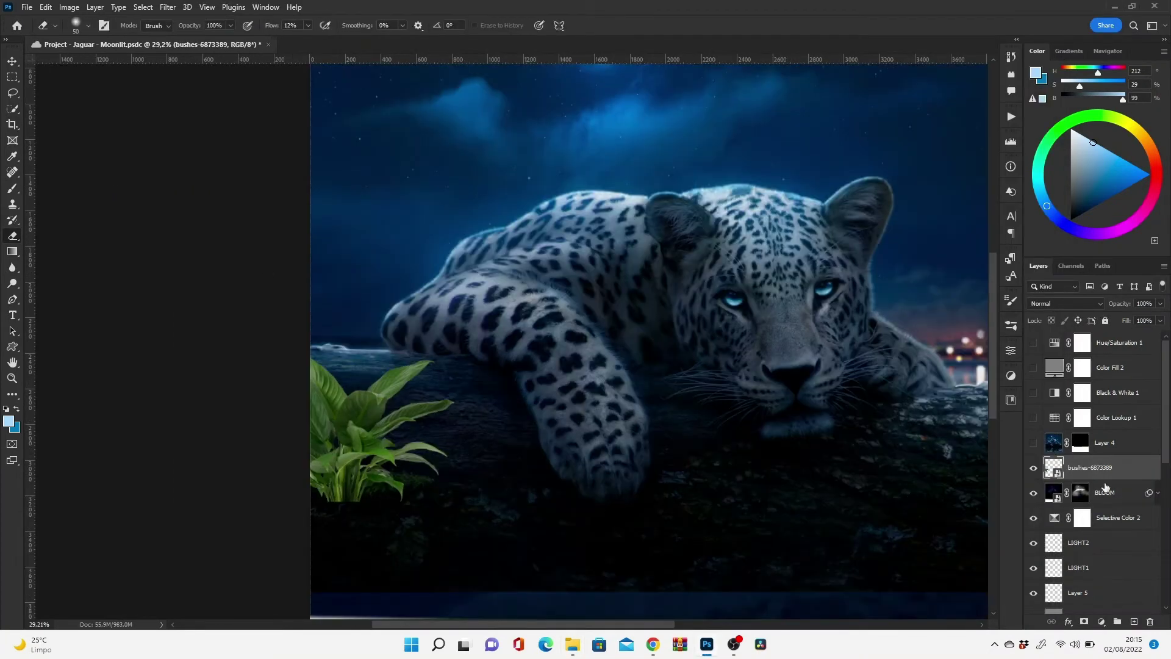
click(1084, 621)
key(b)
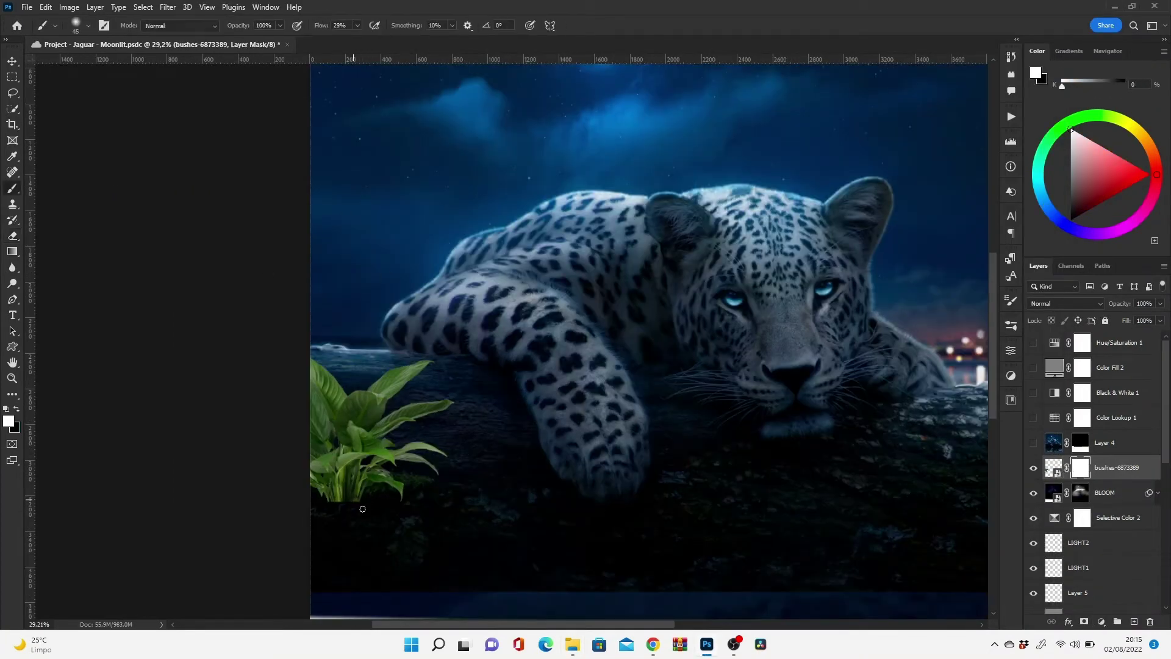
- Clip Curves (darkened), Hue/Saturation and Color Balance (midtones toward blue) to the bushes
click(1101, 621)
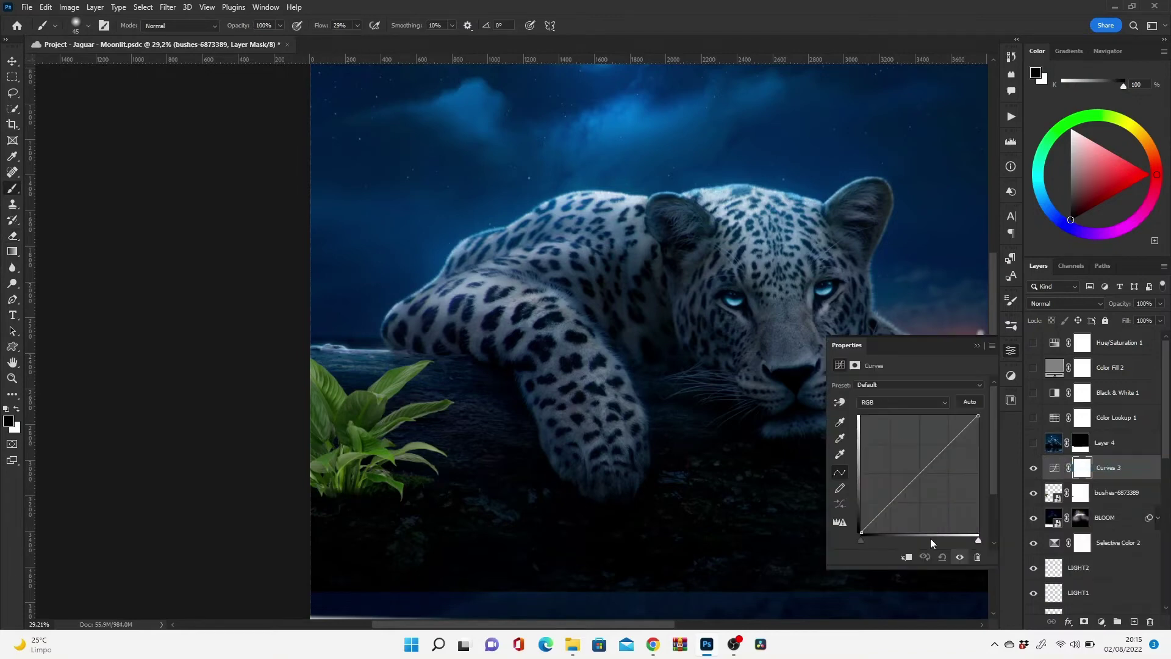
drag(931, 538, 1004, 497)
click(1101, 621)
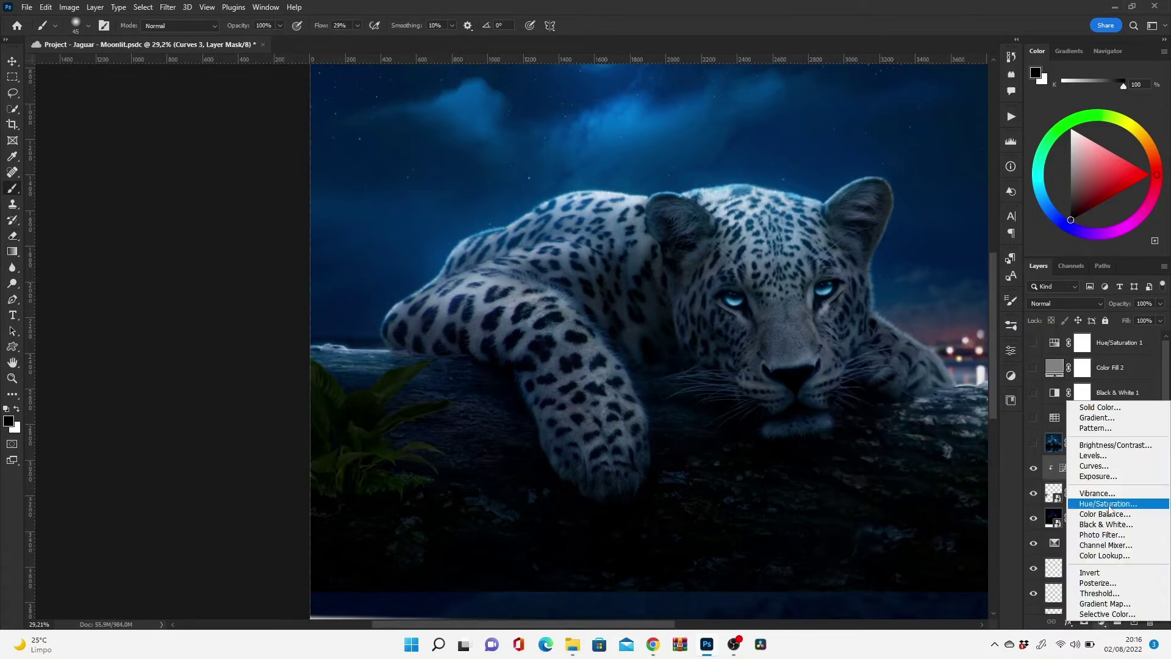
click(1098, 499)
click(1101, 621)
click(1098, 513)
drag(892, 449, 907, 452)
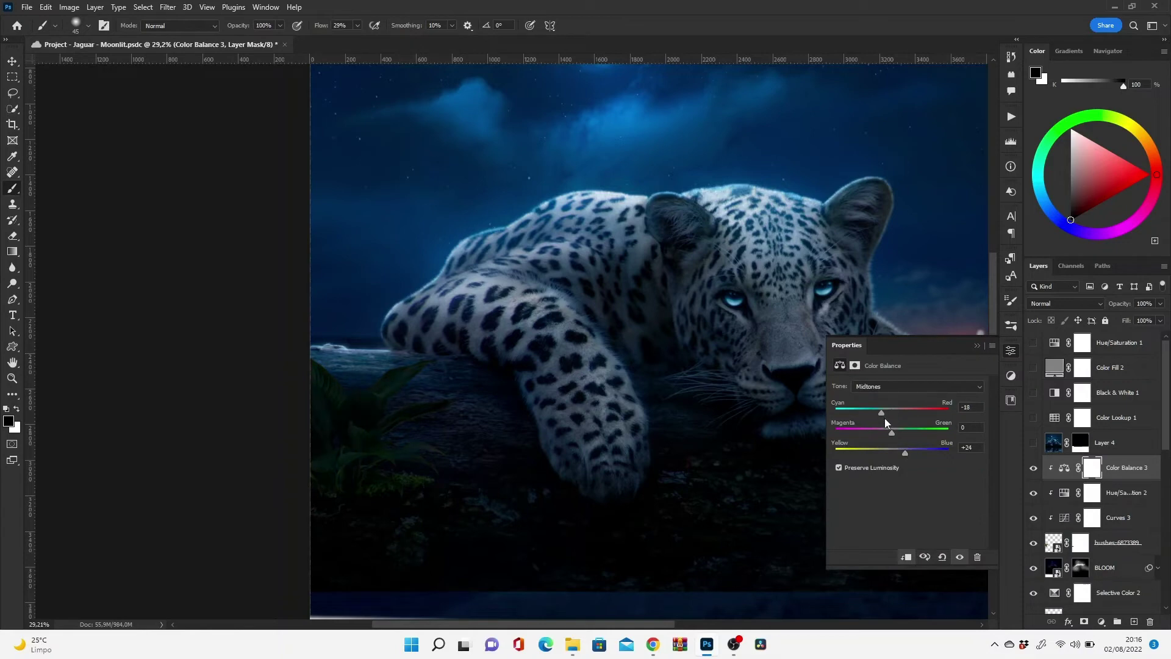
click(1134, 621)
- Set up a Soft Light layer for dark-blue shading on the plant with an enlarged brush
alt+click(377, 365)
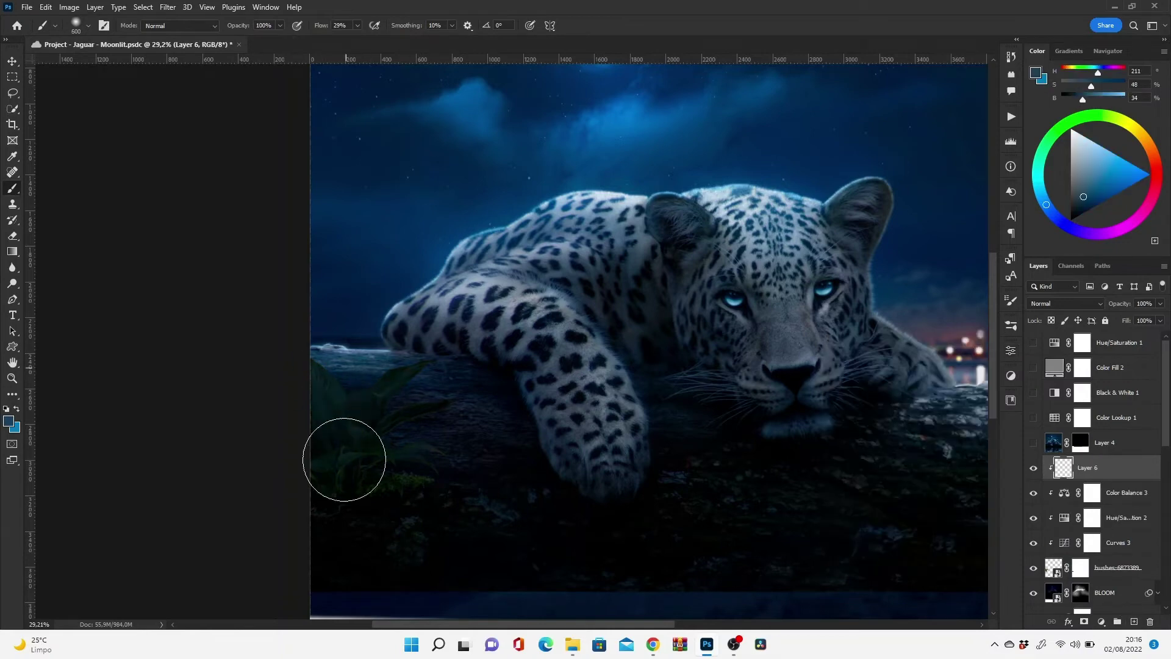
click(1067, 304)
click(1050, 458)
scroll(806, 418, down, 3)
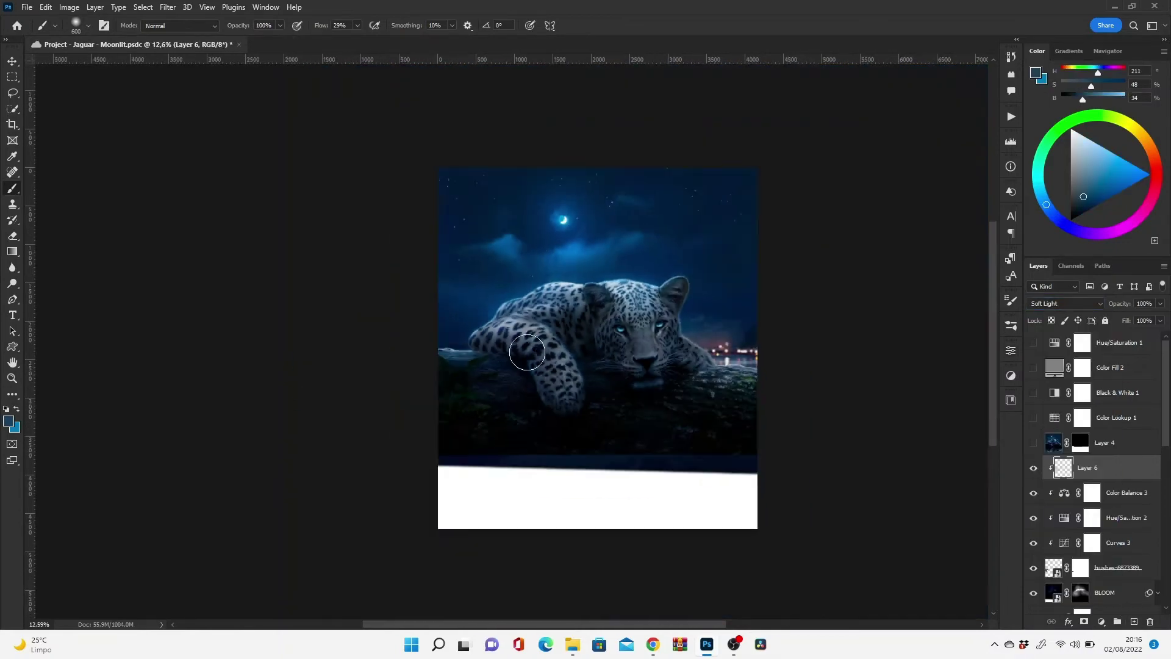
scroll(496, 479, up, 5)
scroll(496, 480, up, 2)
alt+click(495, 479)
key(bracketright)
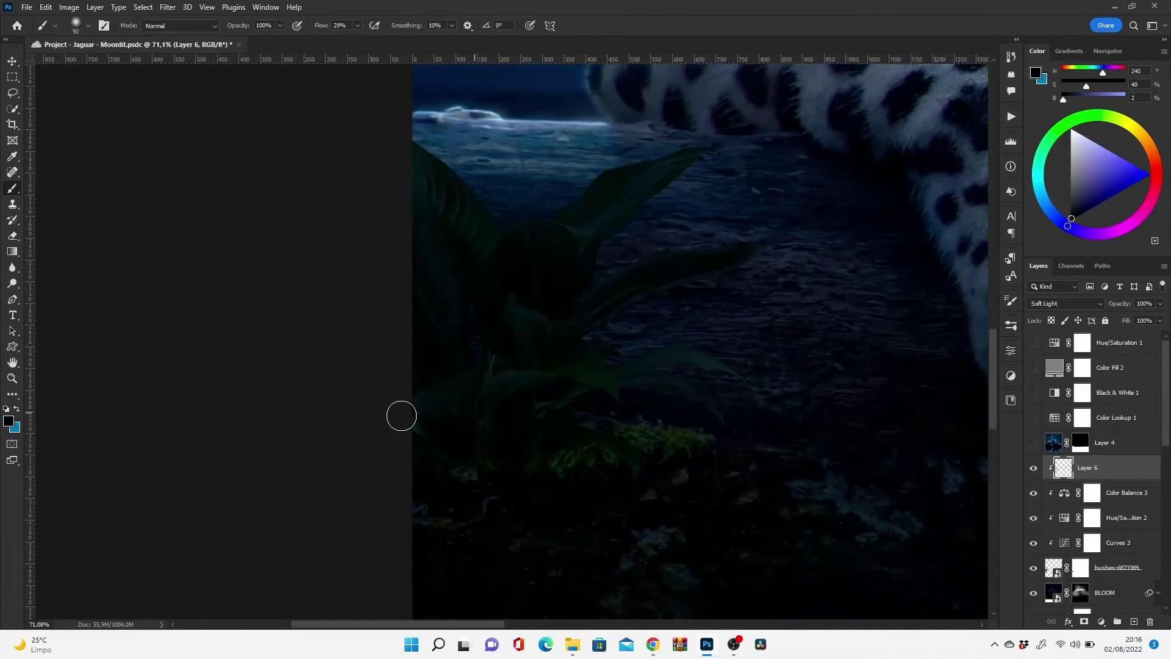
scroll(236, 230, down, 5)
- Add another layer set to Linear Dodge (Add) with a blue colour and smaller brush
key(ctrl+shift+alt+n)
alt+click(529, 282)
click(1066, 303)
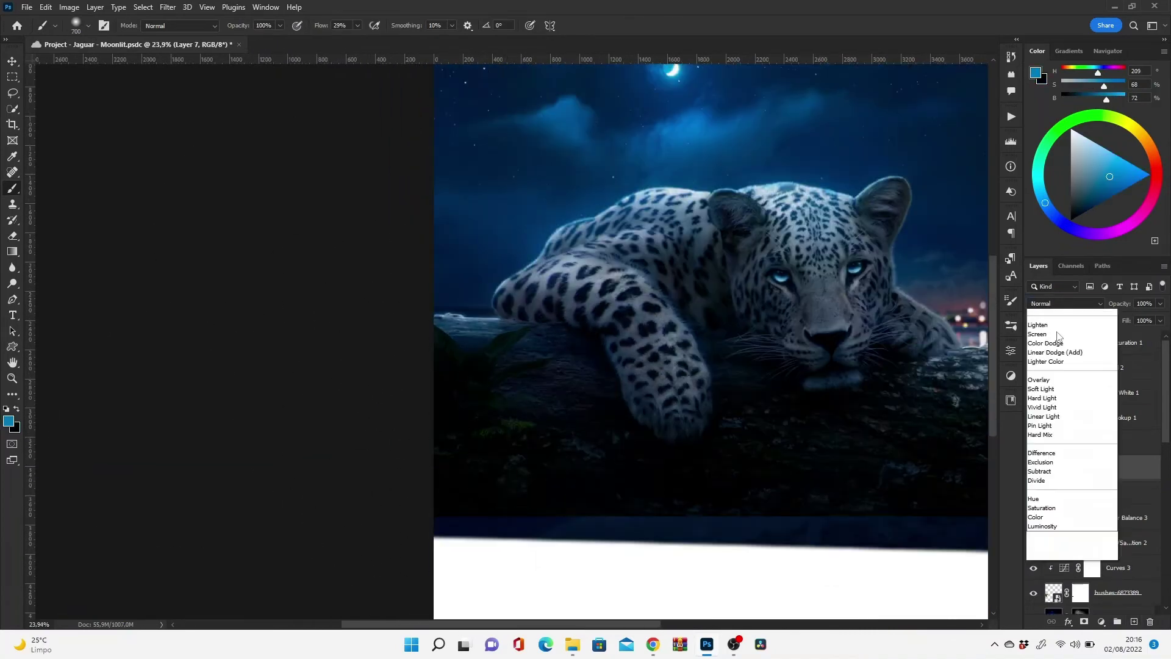
click(1056, 397)
scroll(479, 354, up, 8)
scroll(479, 354, up, 7)
key(bracketleft)
key(bracketleft)
key(bracketleft)
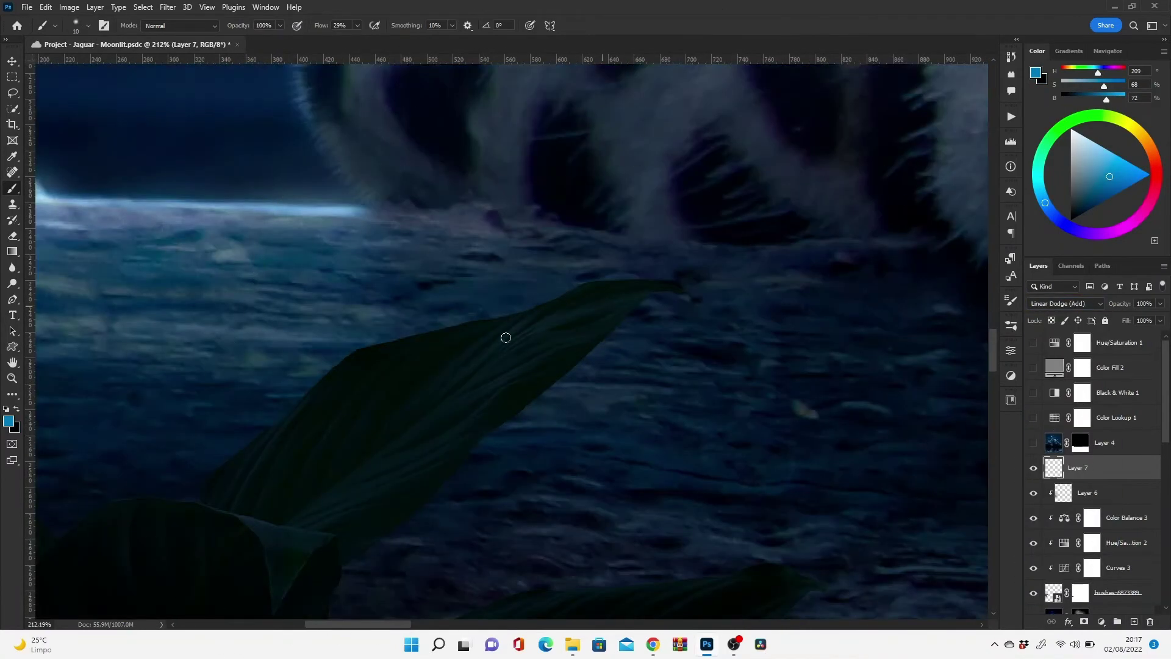
- Add a Curves 4 adjustment brightening the leaf, checking the Blue, Red and Green channels
click(1101, 621)
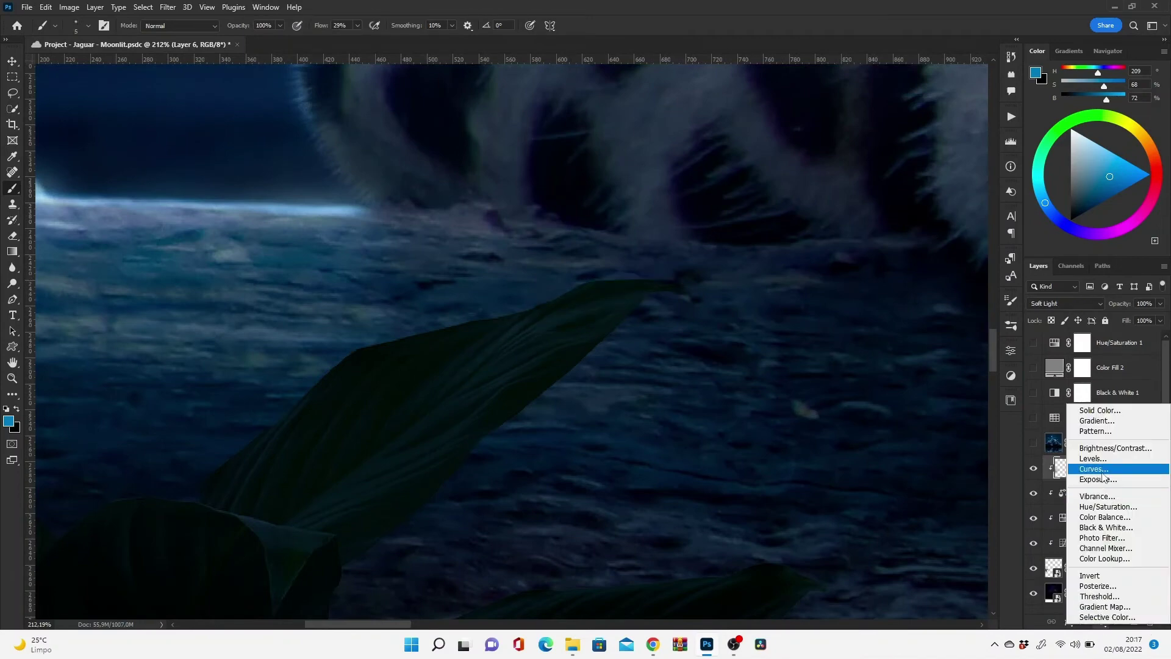
click(1065, 465)
drag(920, 474, 932, 435)
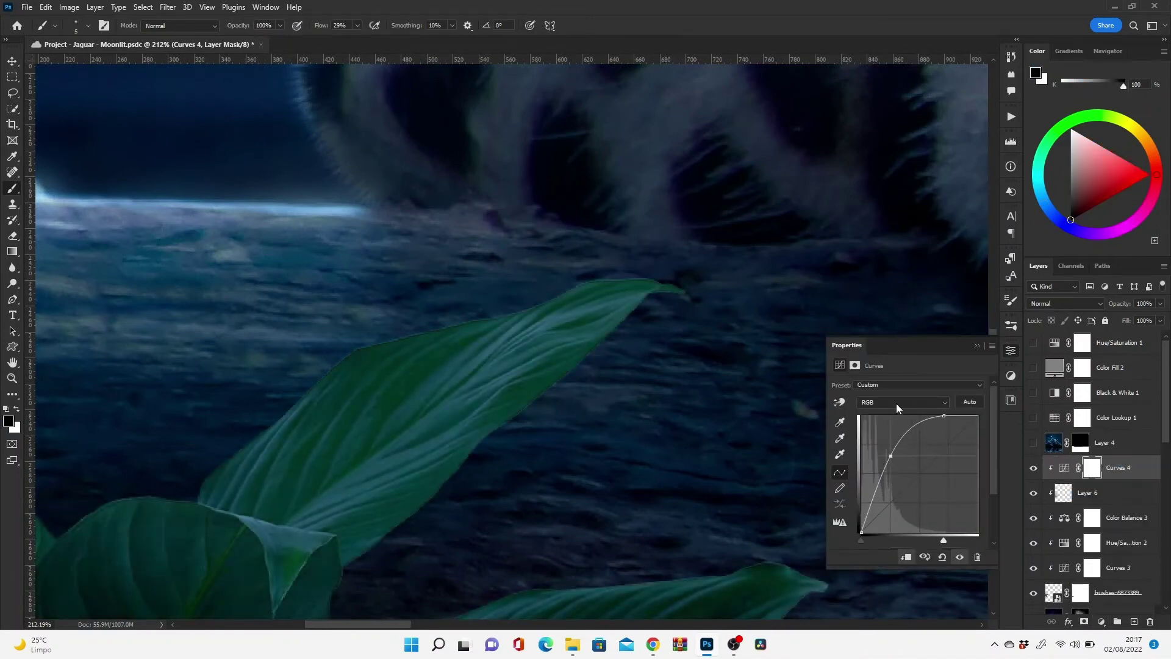
click(895, 404)
click(897, 440)
click(903, 402)
click(897, 424)
click(903, 402)
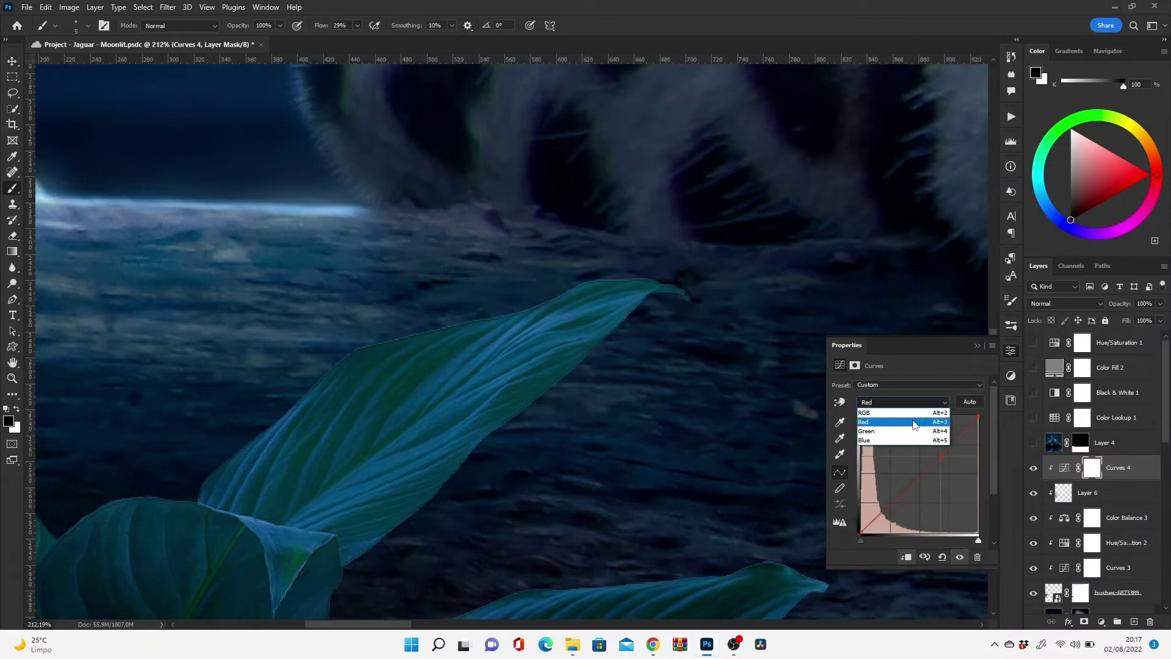
click(897, 434)
click(977, 346)
- Invert the Curves mask and paint the brightening back onto two leaf edges
key(ctrl+i)
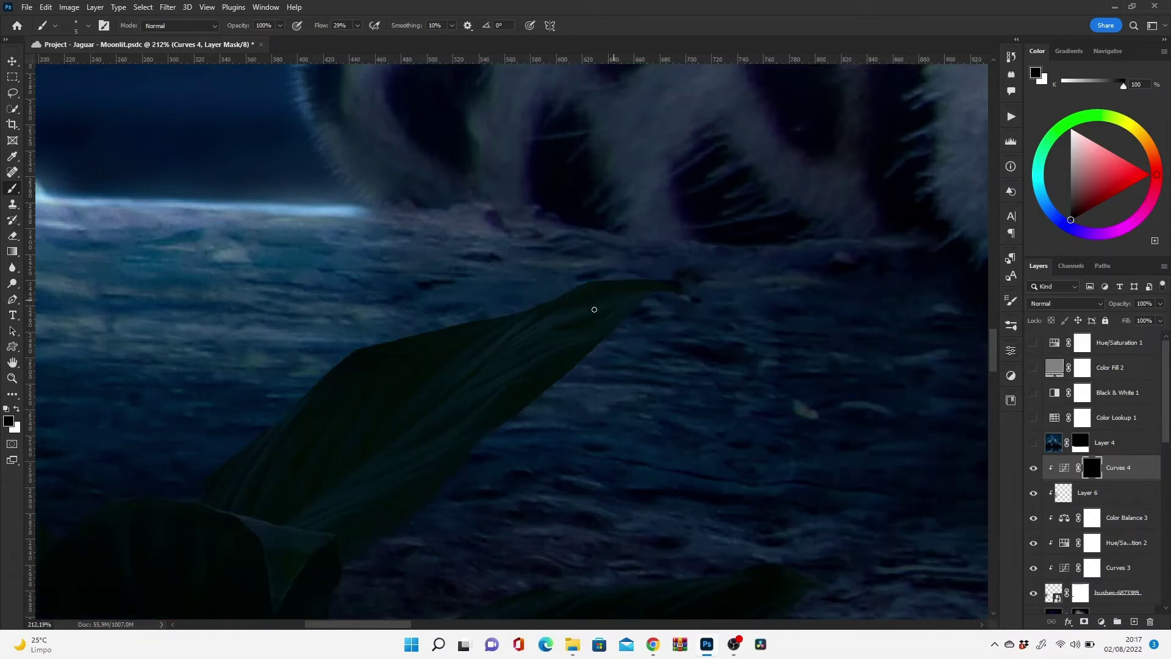
key(bracketright)
key(bracketright)
key(bracketright)
drag(527, 323, 474, 373)
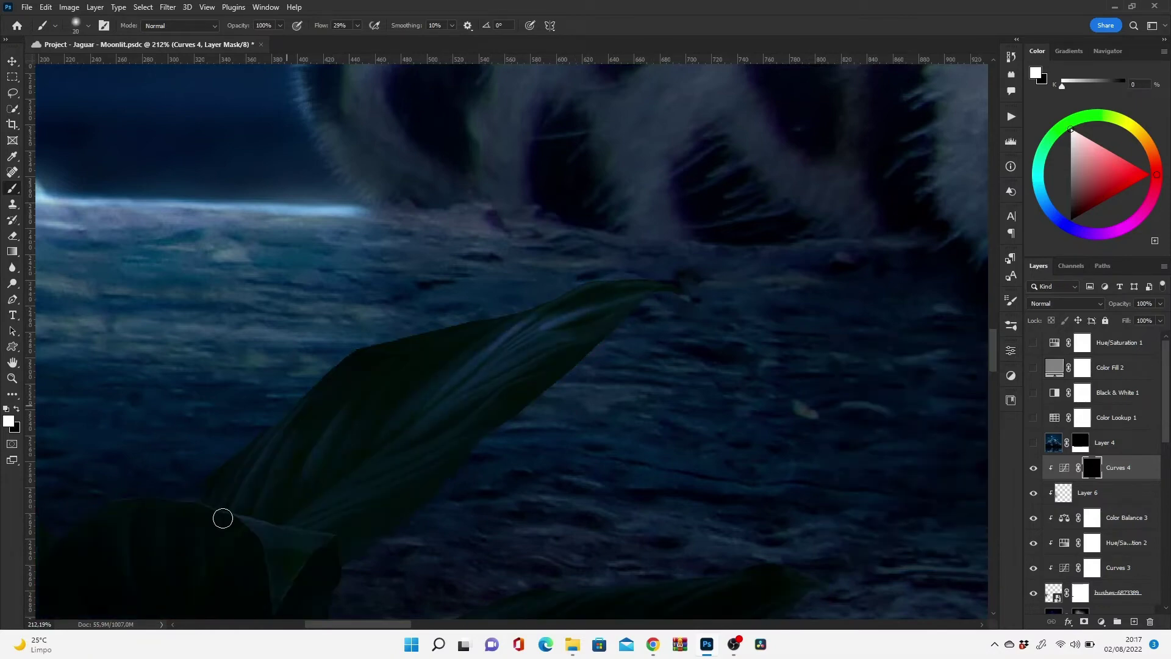
drag(364, 488, 428, 385)
scroll(341, 366, down, 5)
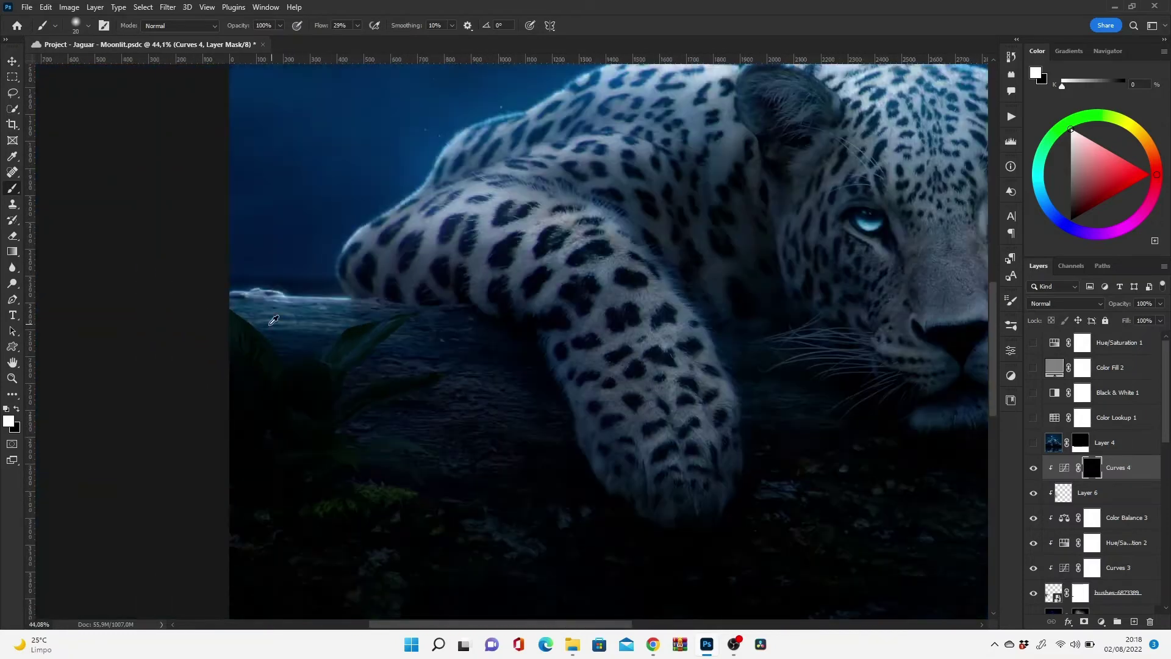
scroll(208, 326, up, 3)
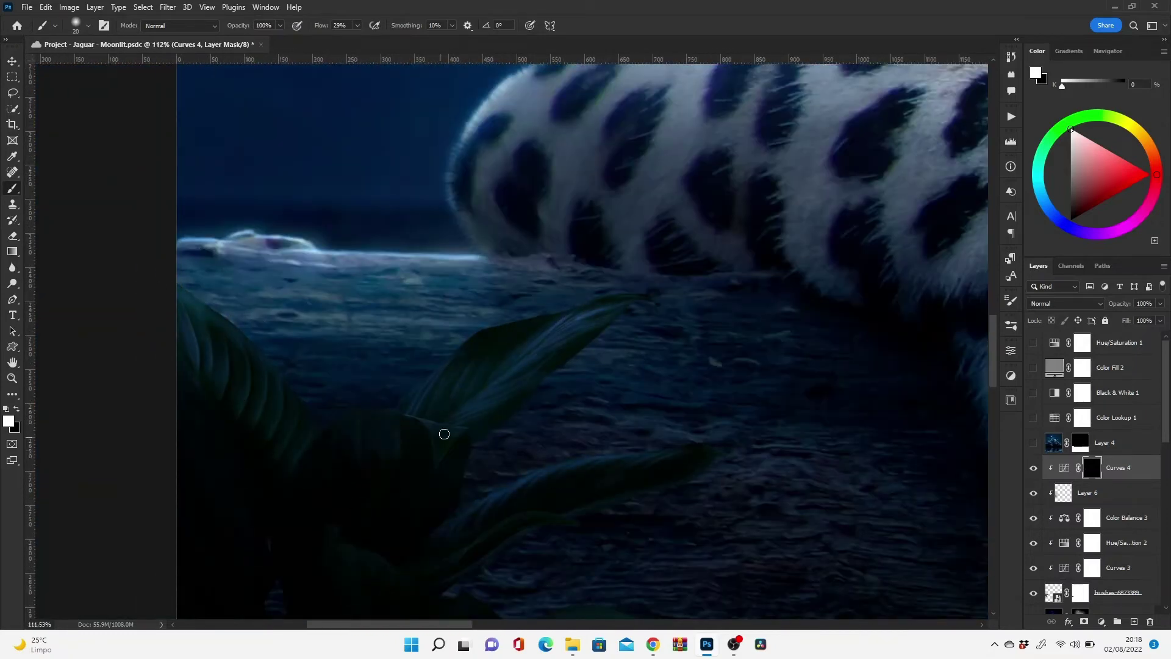
scroll(413, 415, down, 5)
scroll(459, 223, up, 3)
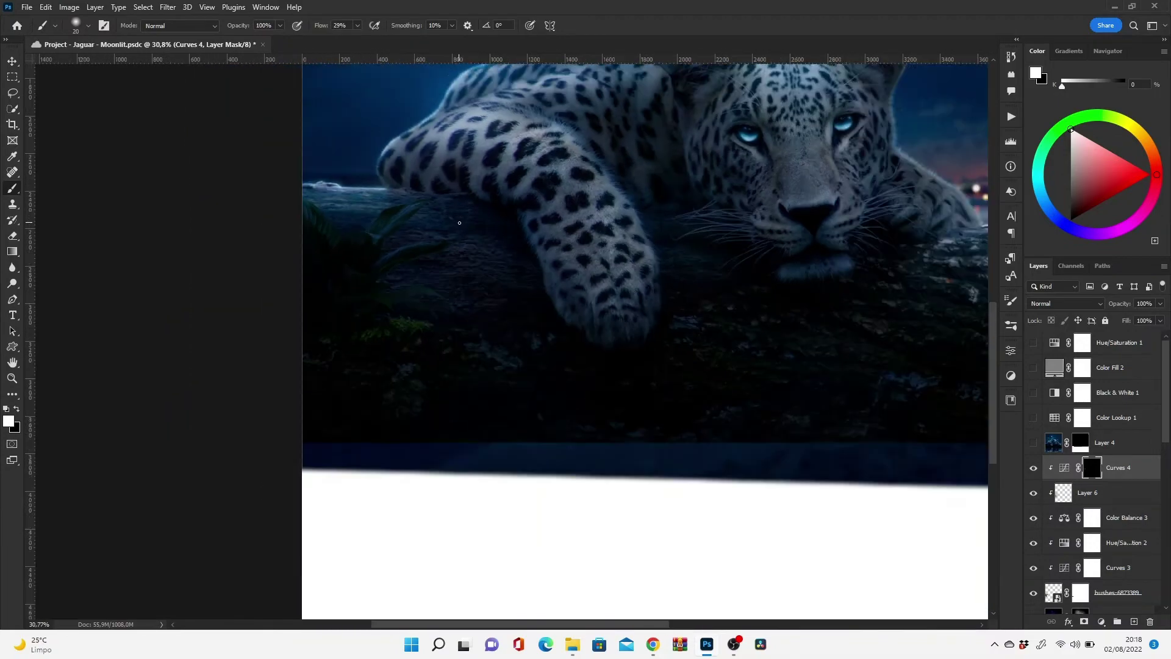
- Group all the plant layers and name the group Plant
shift+click(1115, 593)
key(ctrl+g)
double_click(1080, 438)
text(Plant)
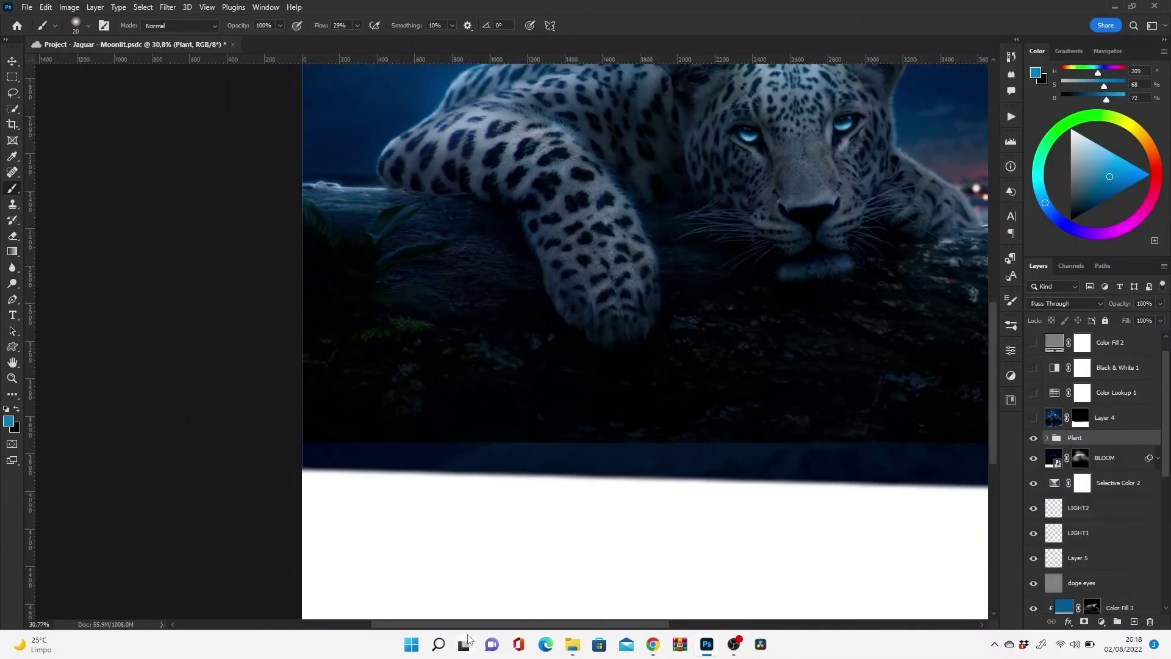
- Open the Downloads folder and browse it for another image
click(573, 645)
scroll(793, 461, down, 5)
scroll(794, 461, down, 5)
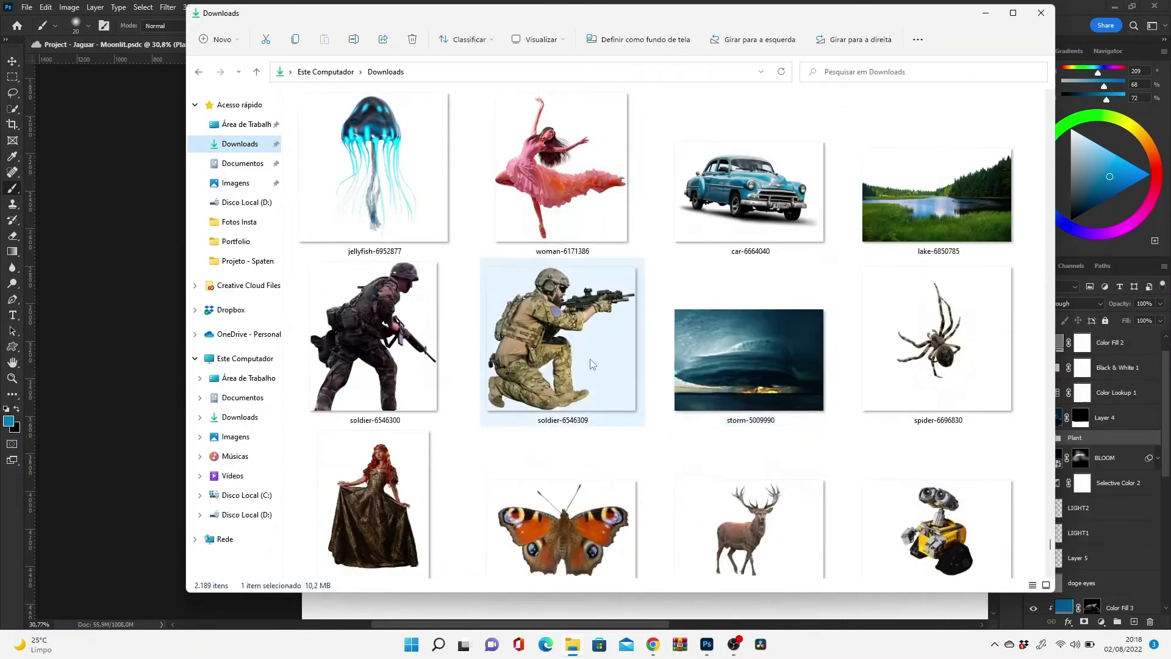
scroll(794, 461, down, 5)
scroll(793, 461, up, 2)
scroll(836, 445, up, 5)
scroll(836, 445, up, 5)
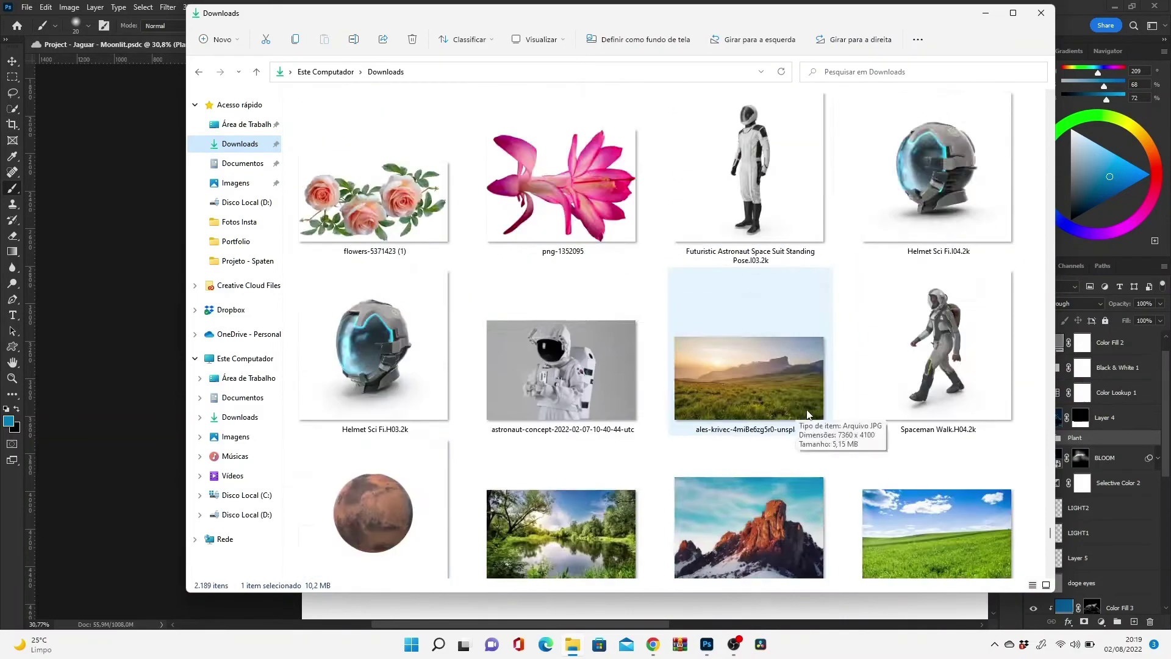
scroll(785, 419, up, 5)
- Place the butterflies small on the rock and darken them with a clipped Exposure of -3.14
drag(544, 354, 144, 329)
key(ctrl+0)
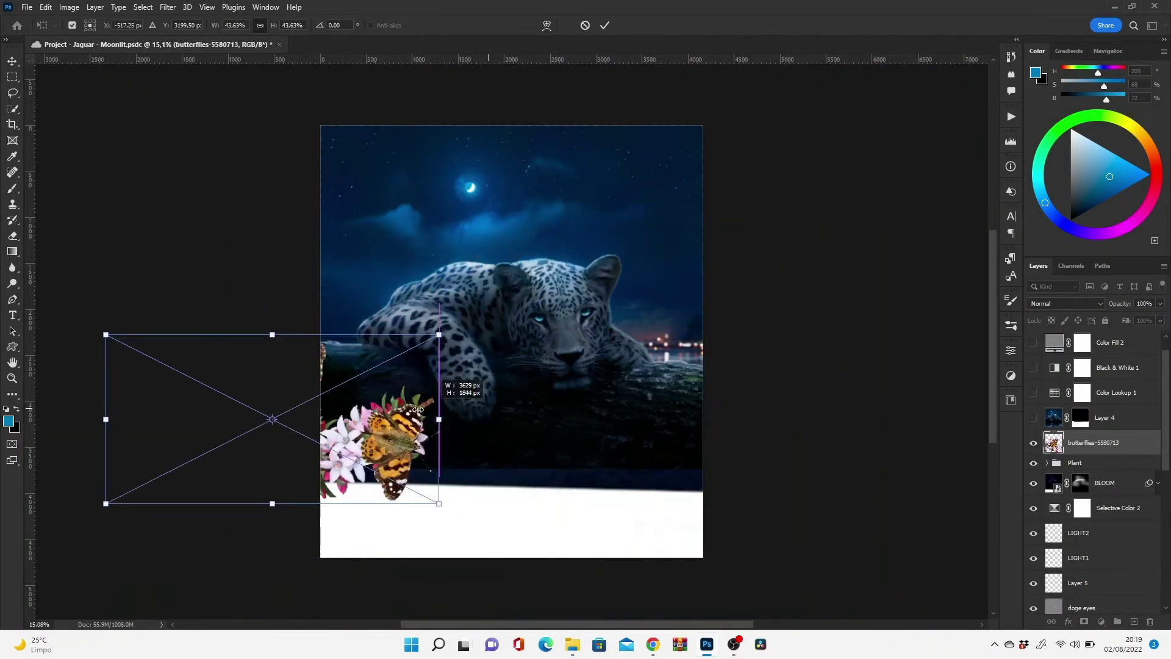
mouse_move(440, 502)
mouse_down()
mouse_move(381, 414)
mouse_move(421, 440)
mouse_move(408, 393)
mouse_up()
scroll(421, 457, up, 3)
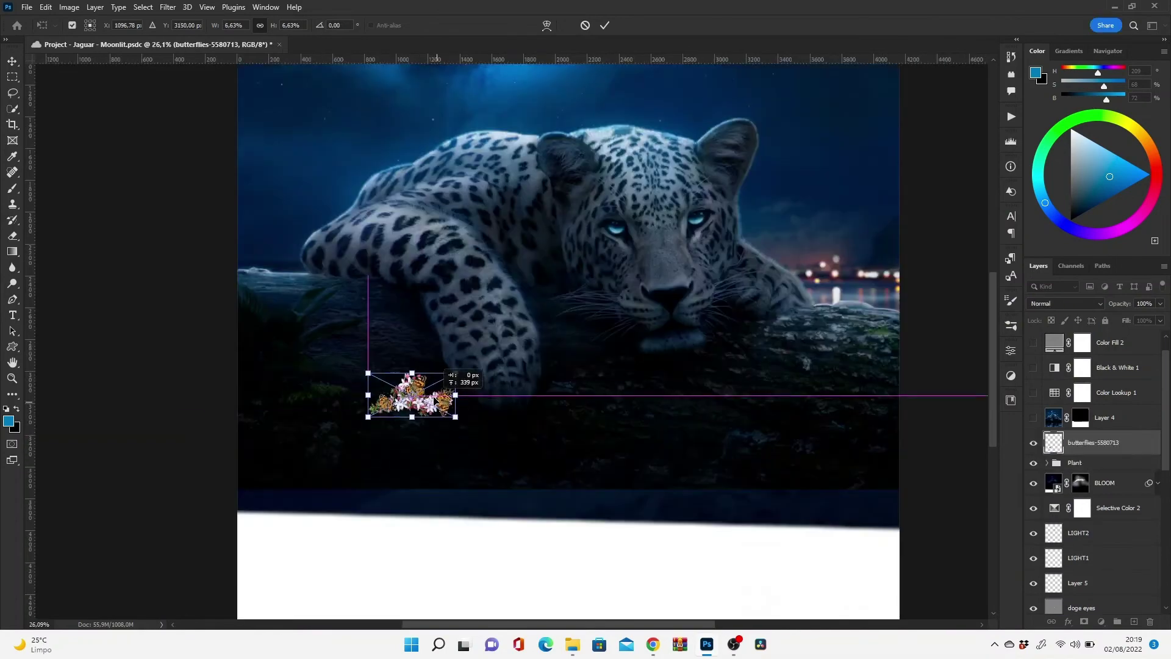
key(Return)
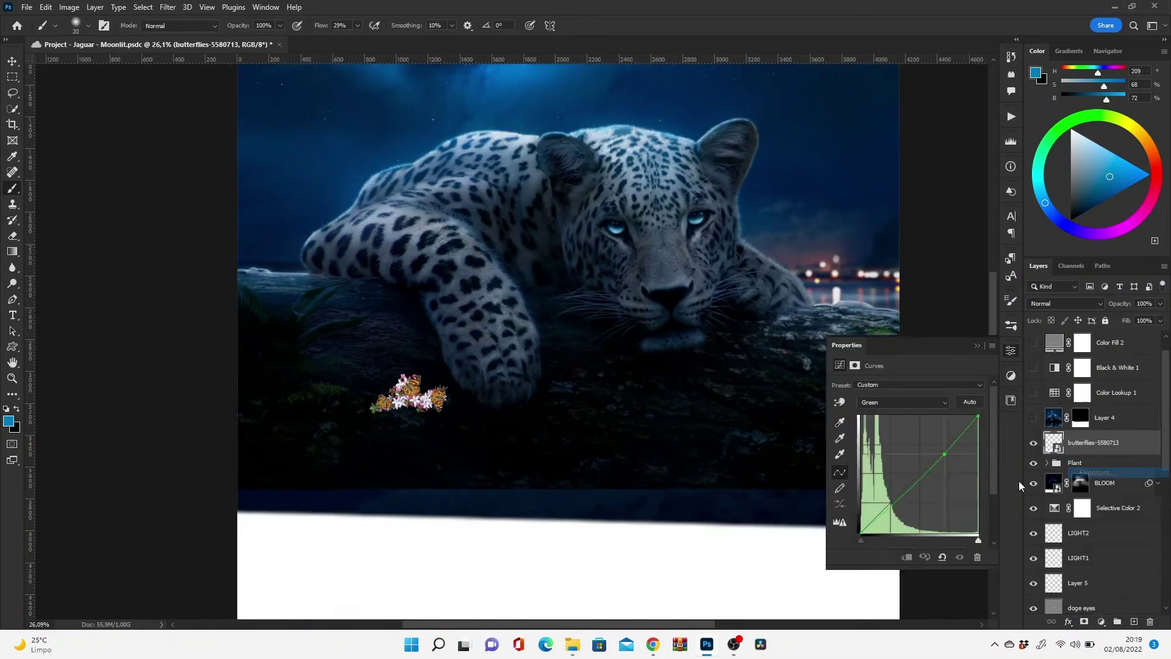
drag(908, 415, 874, 415)
scroll(431, 396, up, 5)
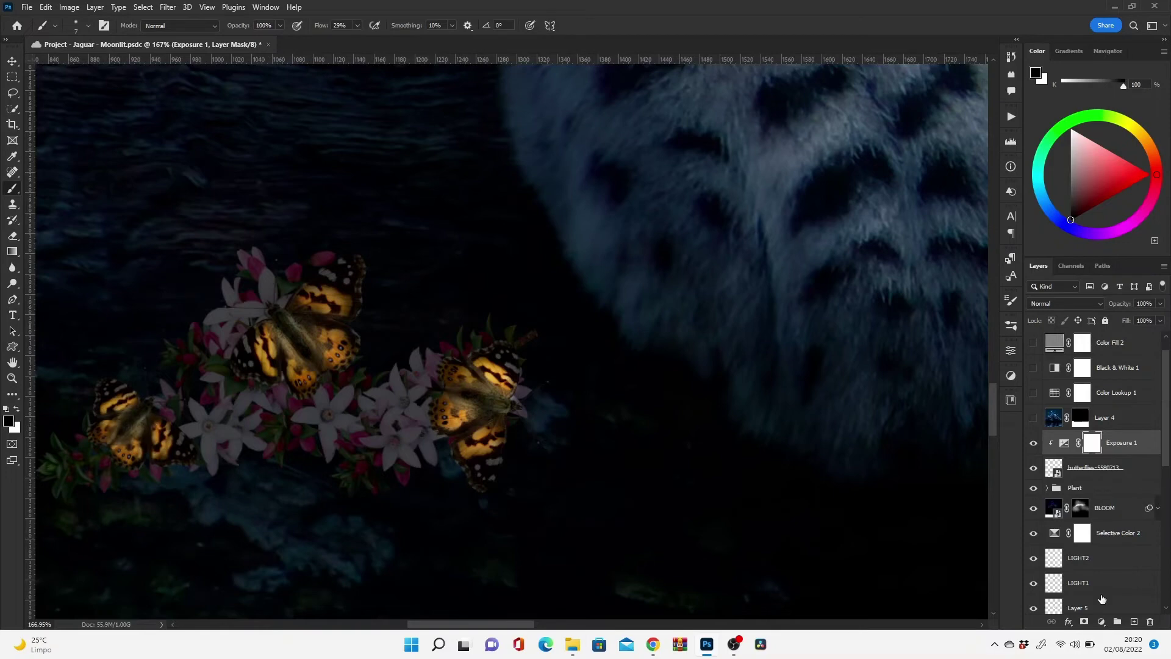
- Add a clipped dark-blue Soft Light shading layer on the butterflies at 80% opacity
scroll(607, 387, down, 3)
scroll(528, 423, down, 2)
scroll(528, 423, up, 4)
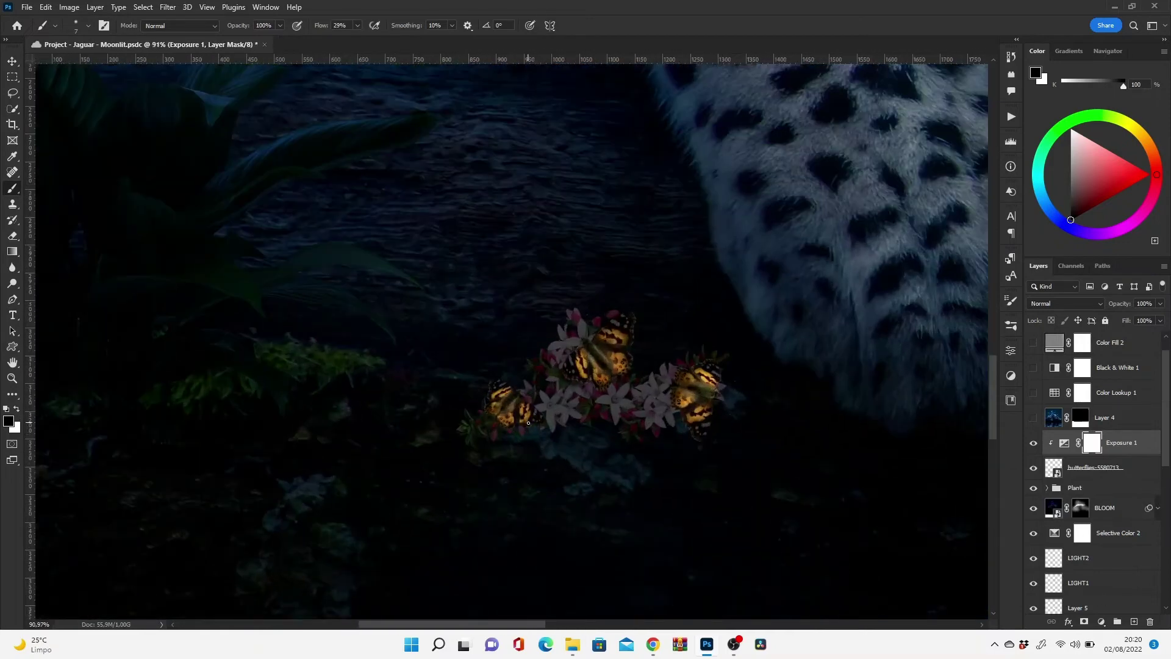
ctrl+click(1134, 622)
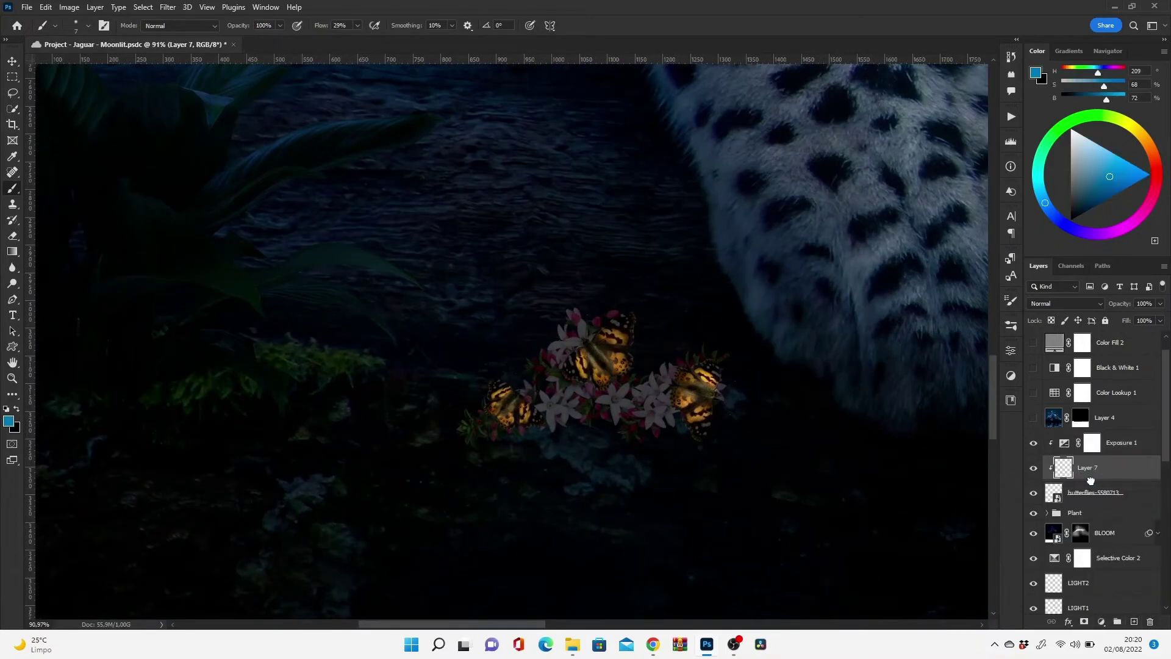
alt+click(553, 189)
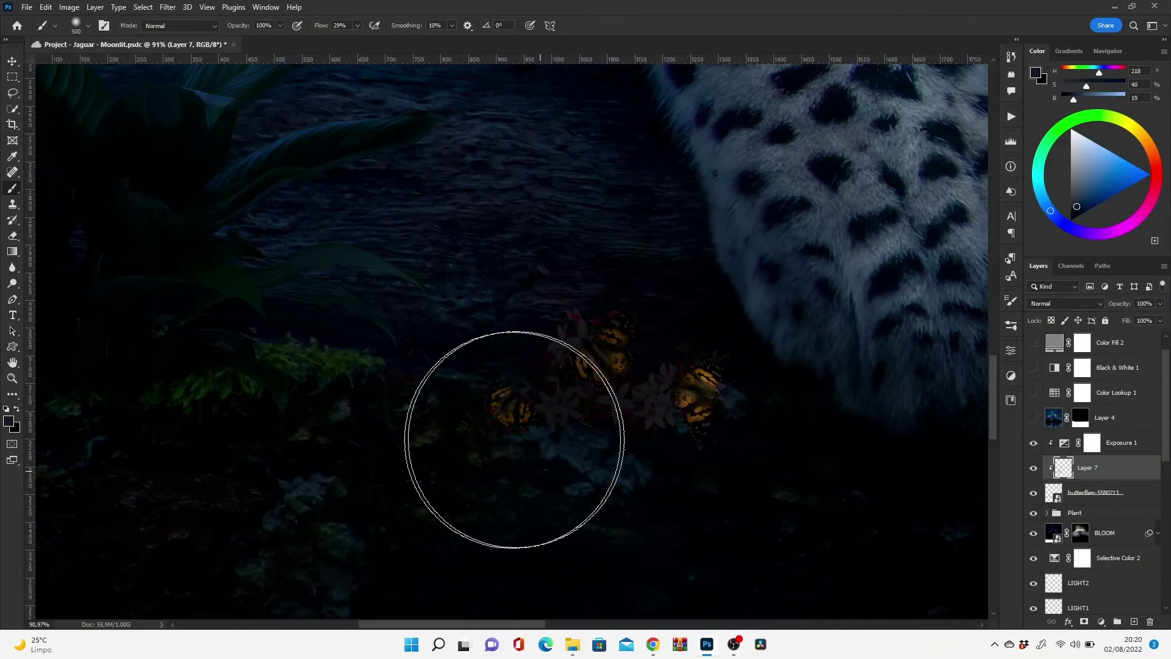
key(ctrl+s)
click(1066, 303)
click(1062, 462)
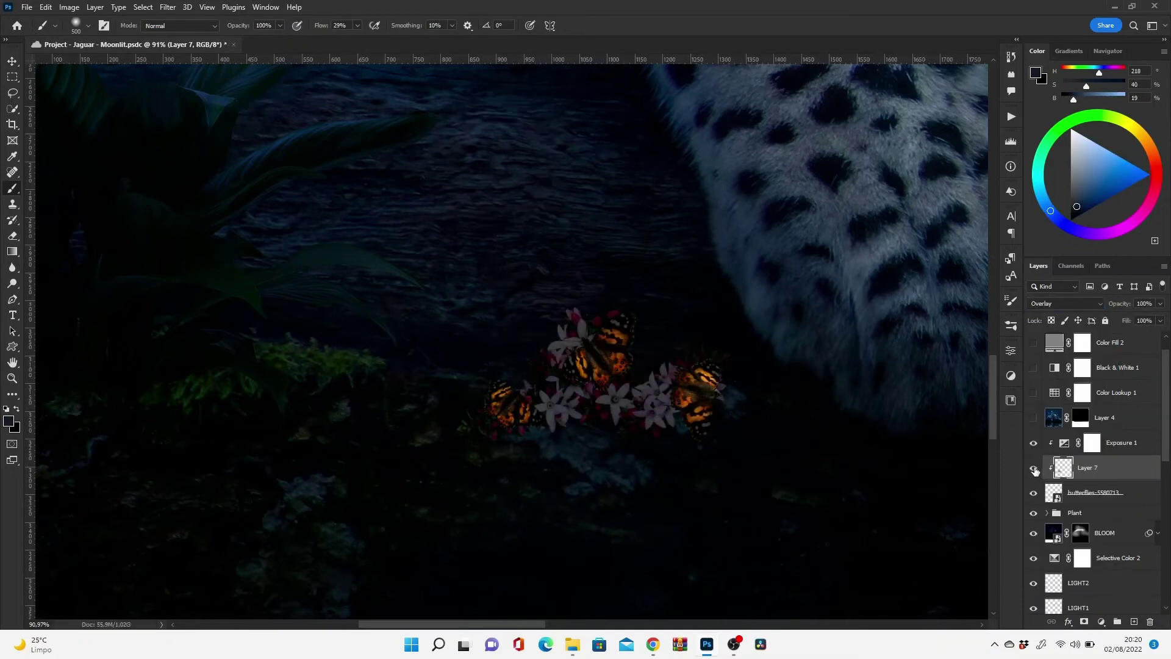
click(1066, 303)
click(1087, 462)
key(8)
- Add a Color Dodge layer and brush an orange glow across the butterflies
key(ctrl+shift+alt+n)
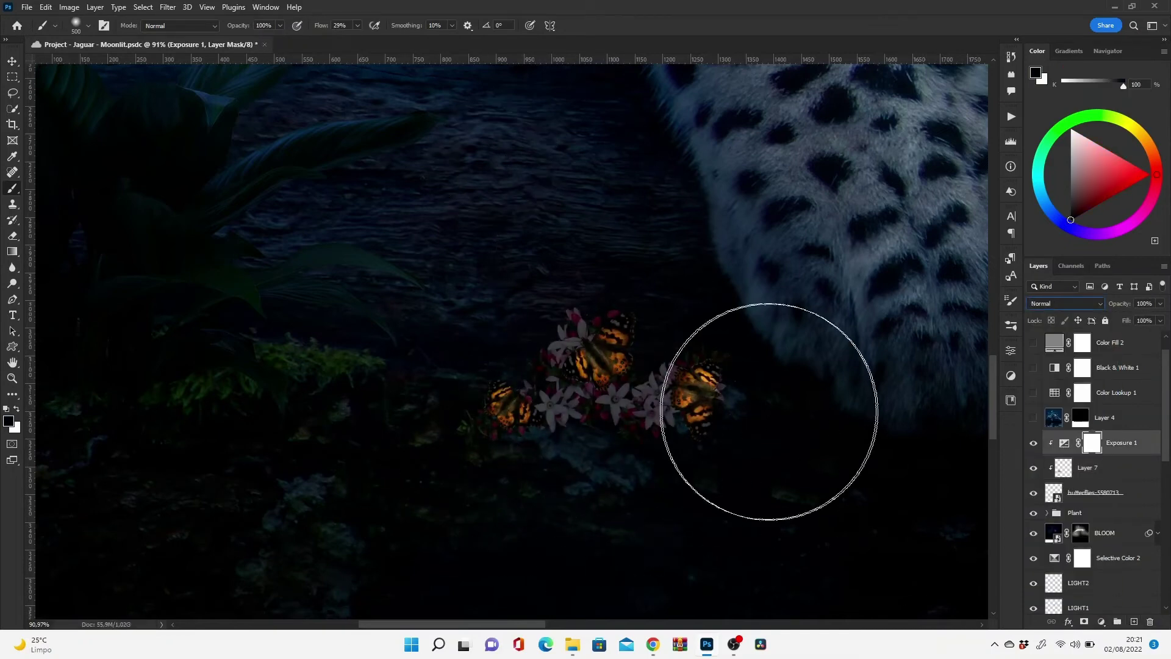
alt+click(710, 374)
click(1061, 300)
click(1061, 406)
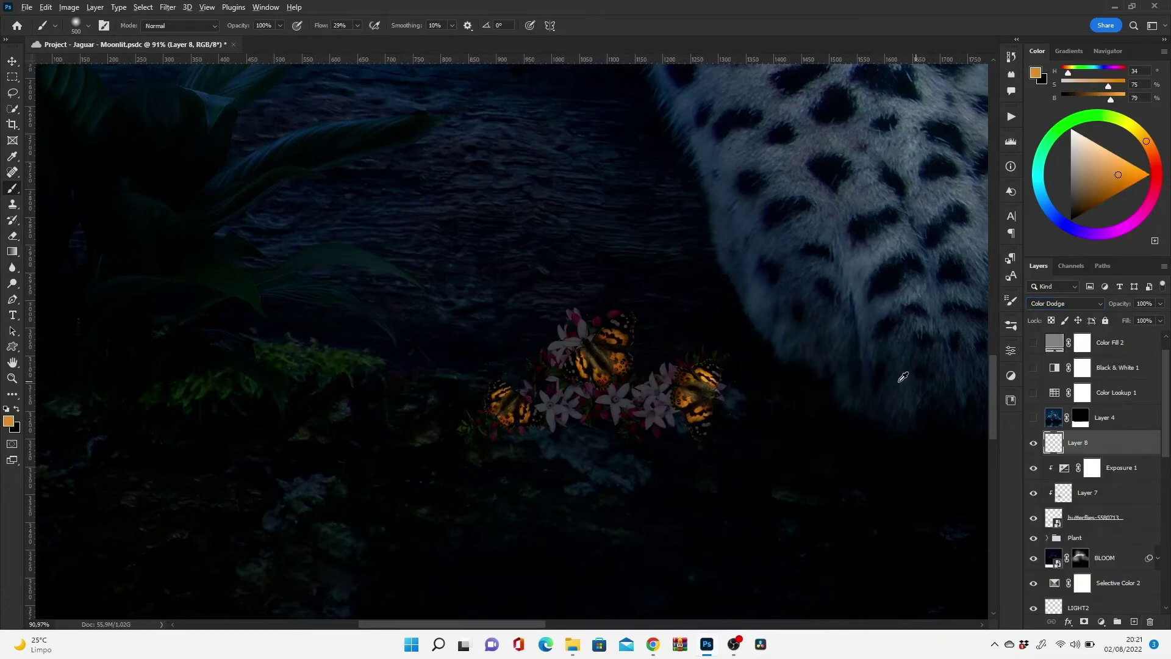
scroll(903, 375, up, 3)
mouse_move(522, 422)
mouse_down()
mouse_move(353, 327)
mouse_move(379, 331)
mouse_move(148, 419)
mouse_move(182, 446)
mouse_up()
- Paint warm glow onto the jaguar's lower paw and erase the excess
scroll(445, 431, down, 5)
scroll(488, 275, up, 3)
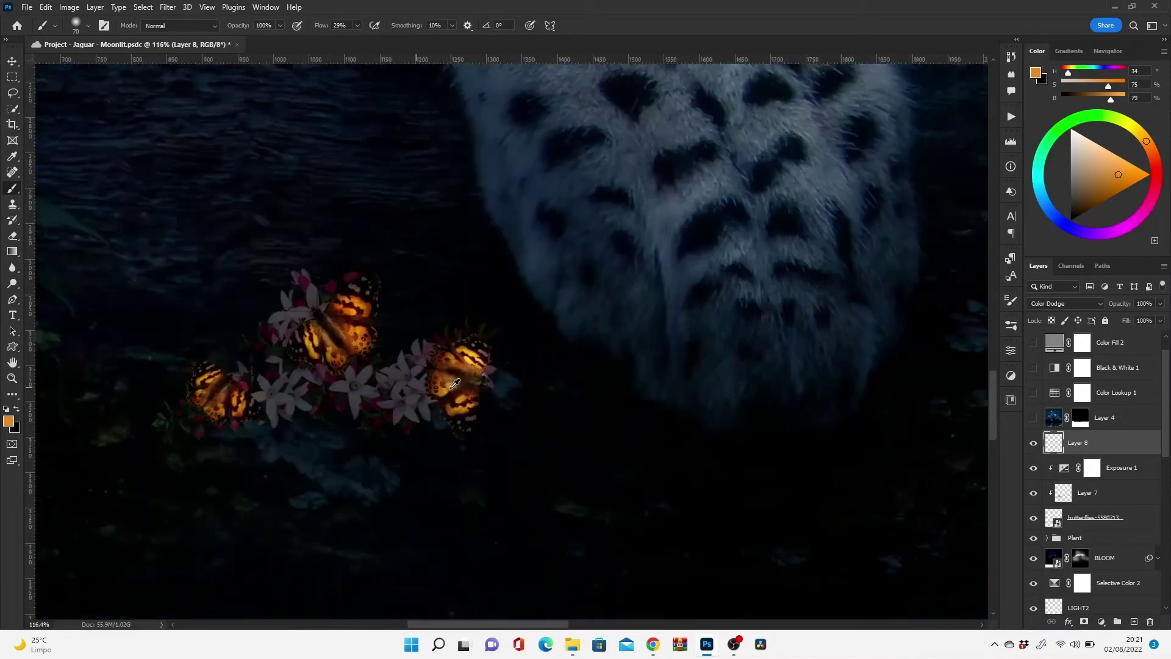
scroll(519, 151, up, 2)
mouse_move(613, 285)
mouse_down()
mouse_move(519, 196)
mouse_move(537, 249)
mouse_move(526, 178)
mouse_up()
scroll(522, 198, down, 3)
key(e)
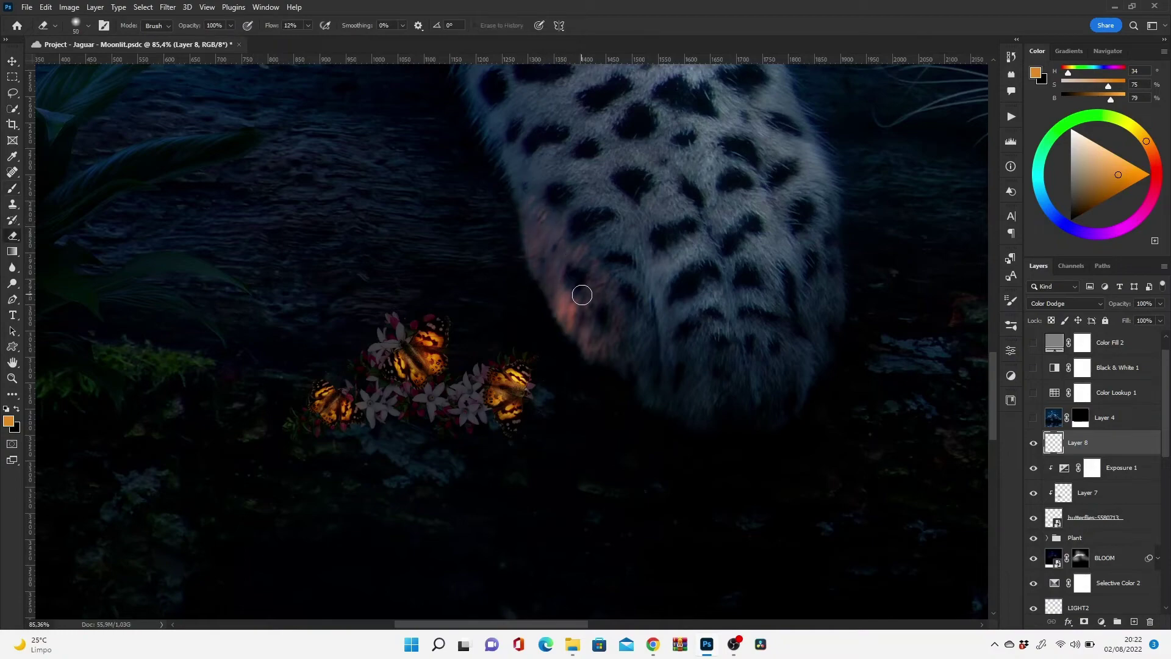
scroll(431, 405, down, 5)
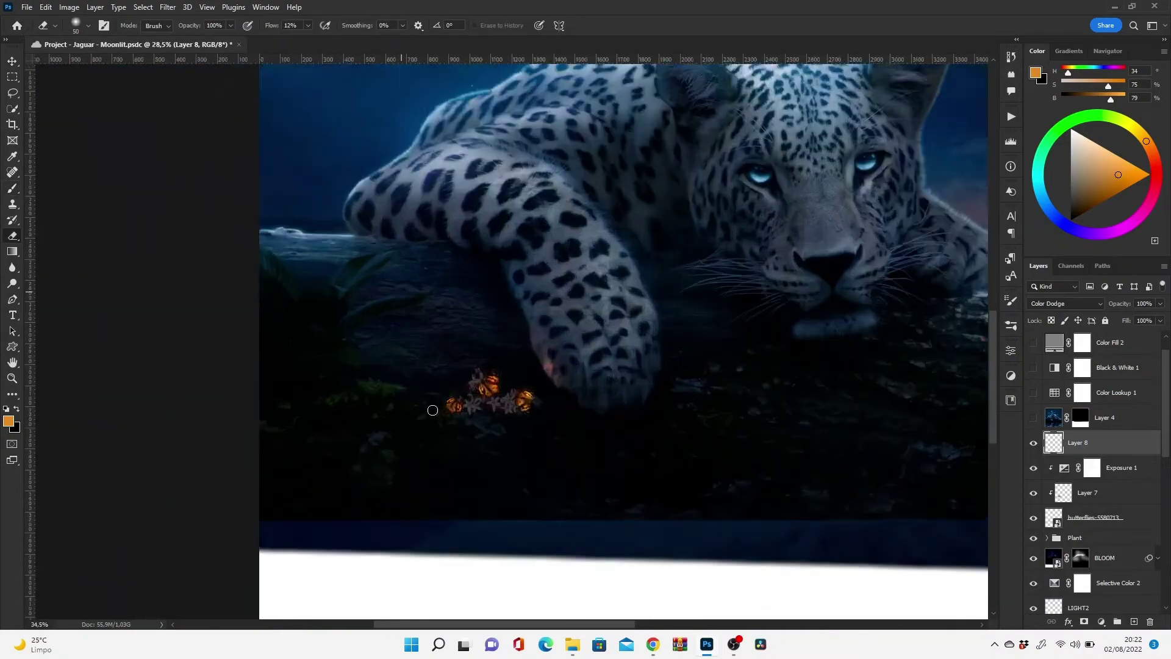
scroll(617, 401, up, 6)
- Dim the pink flowers with dark-blue paint on a new clipped Multiply layer
ctrl+click(1134, 621)
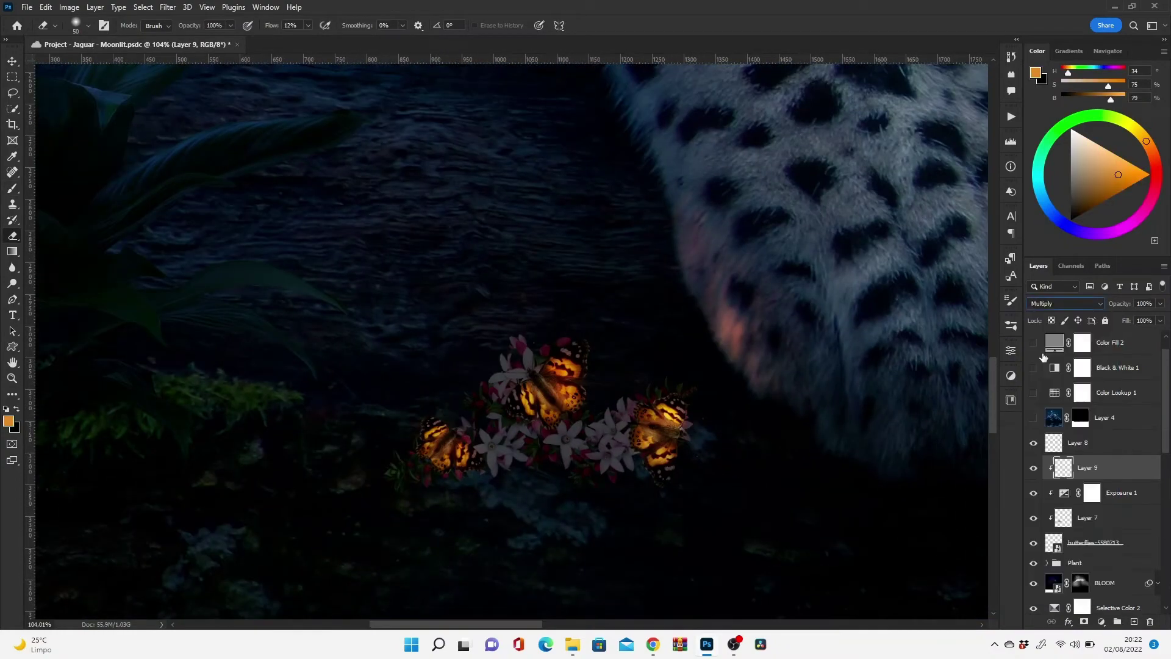
key(b)
alt+click(431, 348)
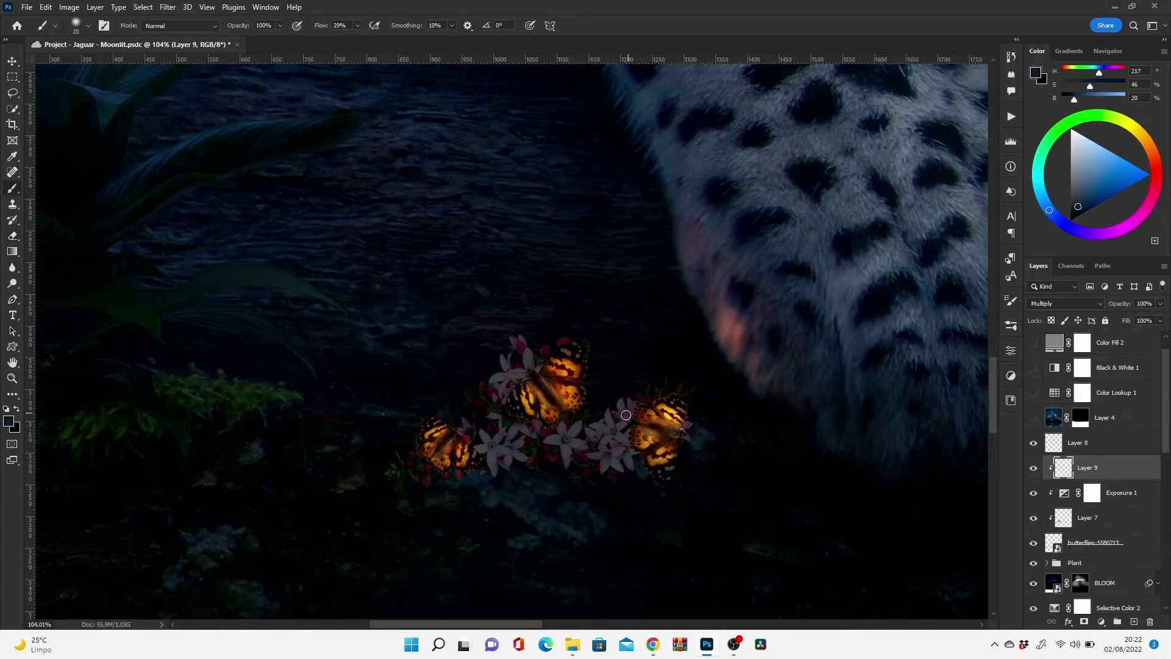
mouse_move(623, 418)
mouse_down()
mouse_move(614, 477)
mouse_move(582, 368)
mouse_up()
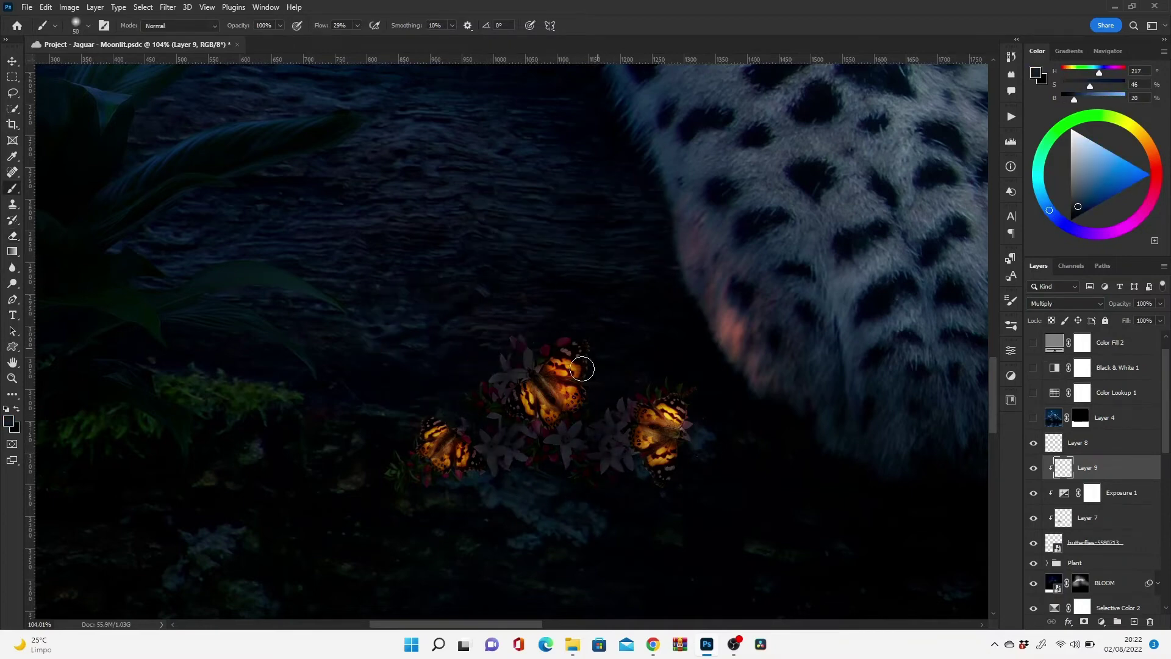
click(1108, 51)
click(1037, 52)
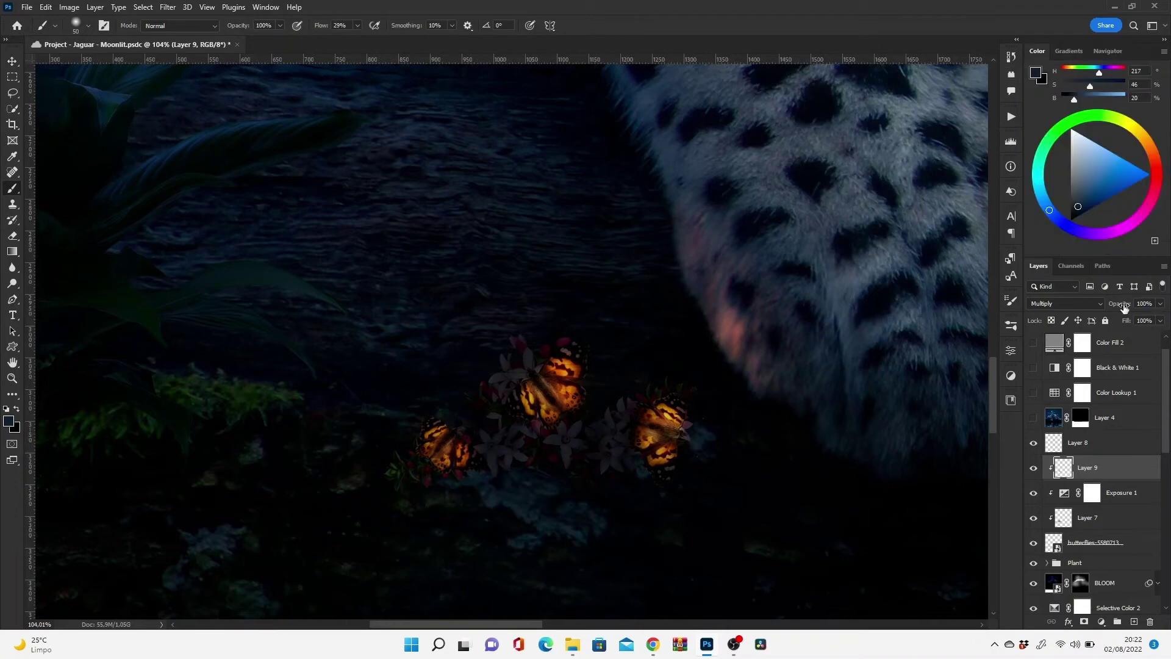
click(1077, 442)
click(1083, 518)
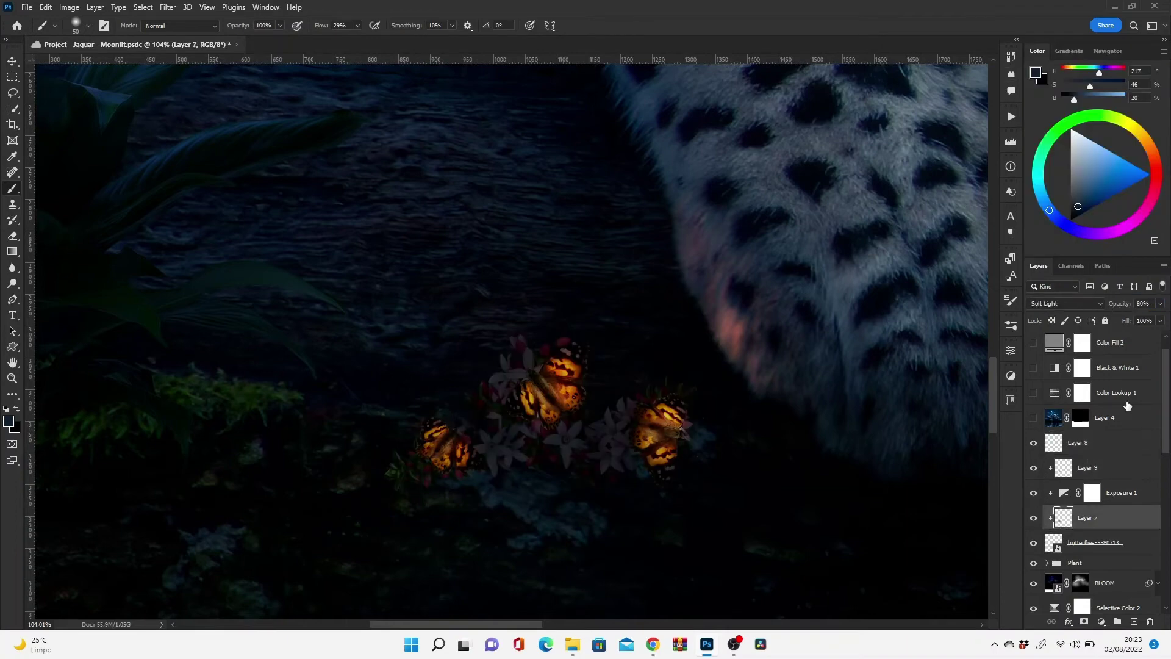
scroll(748, 360, down, 5)
scroll(610, 406, down, 2)
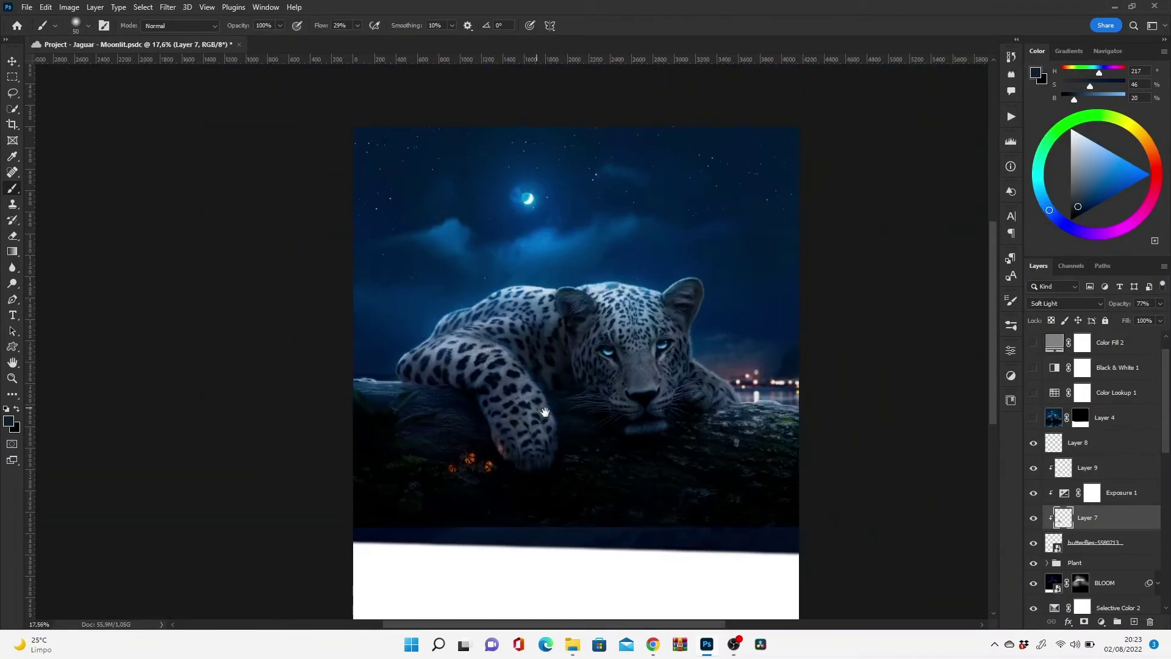
- Switch to the Downloads folder and scroll to find the snails photo
key(alt+Tab)
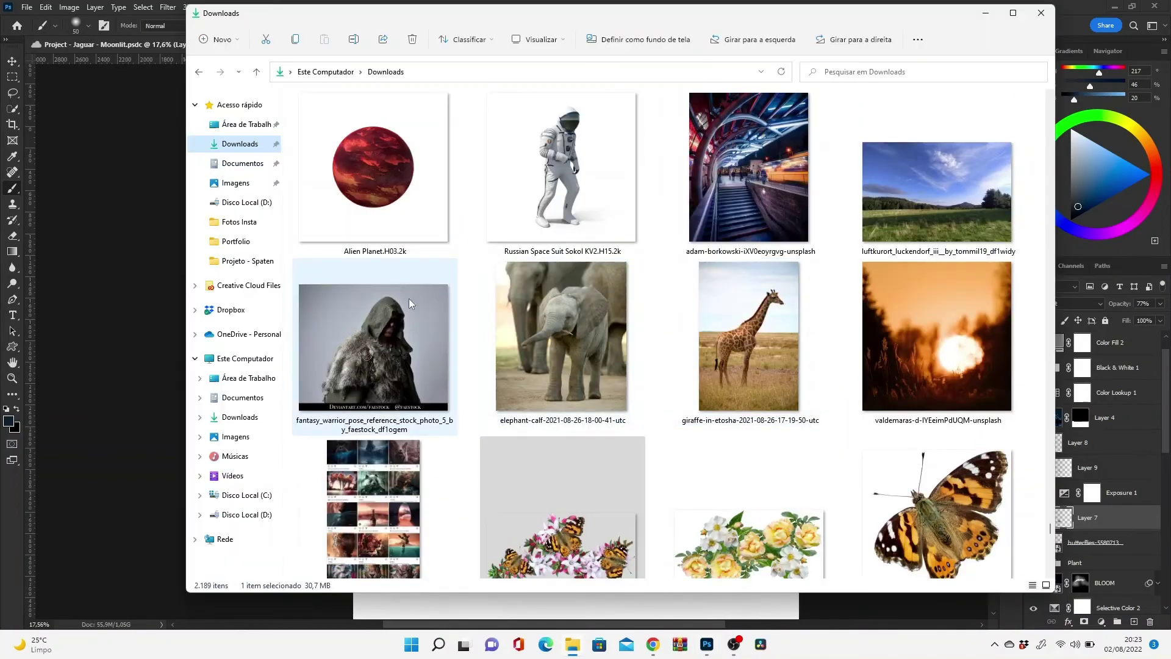
scroll(616, 360, up, 5)
scroll(616, 360, up, 5)
scroll(616, 359, up, 5)
scroll(616, 360, up, 1)
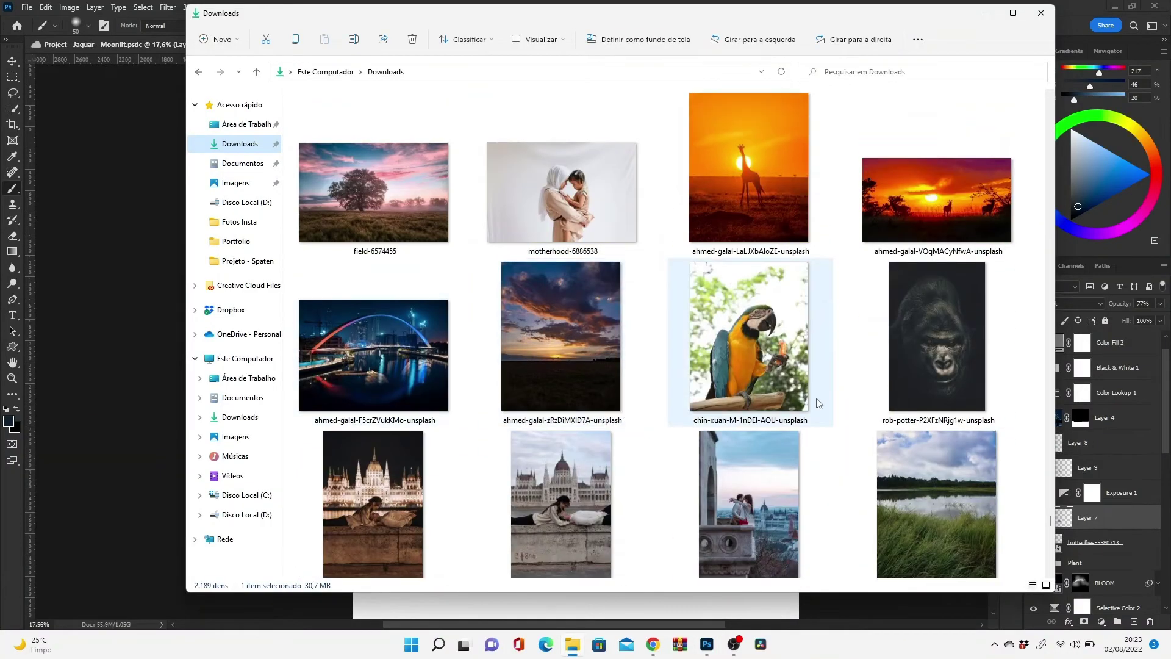
scroll(620, 378, up, 5)
scroll(622, 403, up, 5)
scroll(629, 435, up, 5)
scroll(671, 437, up, 5)
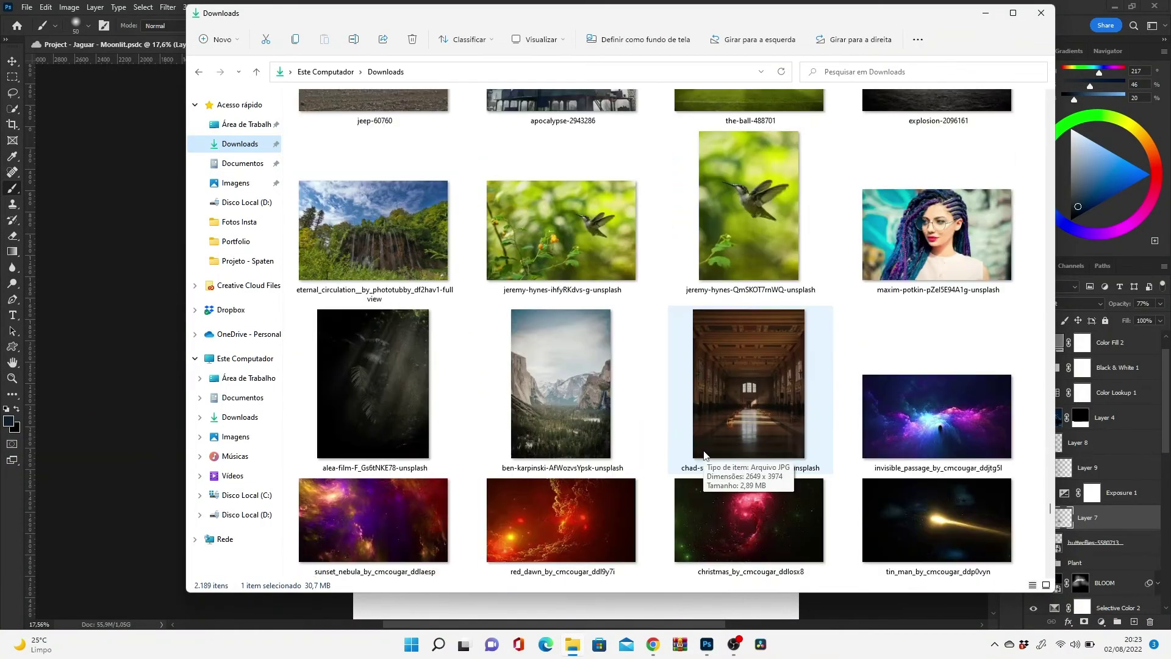
scroll(726, 438, up, 5)
scroll(781, 439, up, 5)
scroll(844, 441, up, 5)
scroll(844, 440, down, 2)
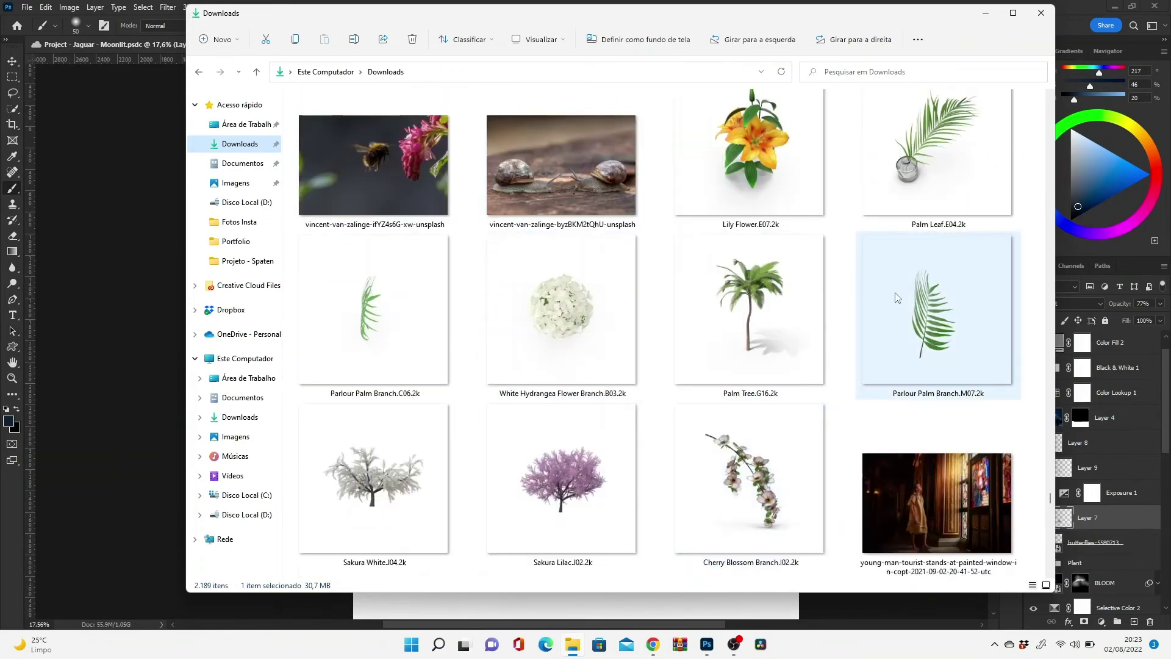
- Drag the snails photo into the composite, cancelling and redoing the first drop
drag(561, 162, 97, 201)
click(585, 25)
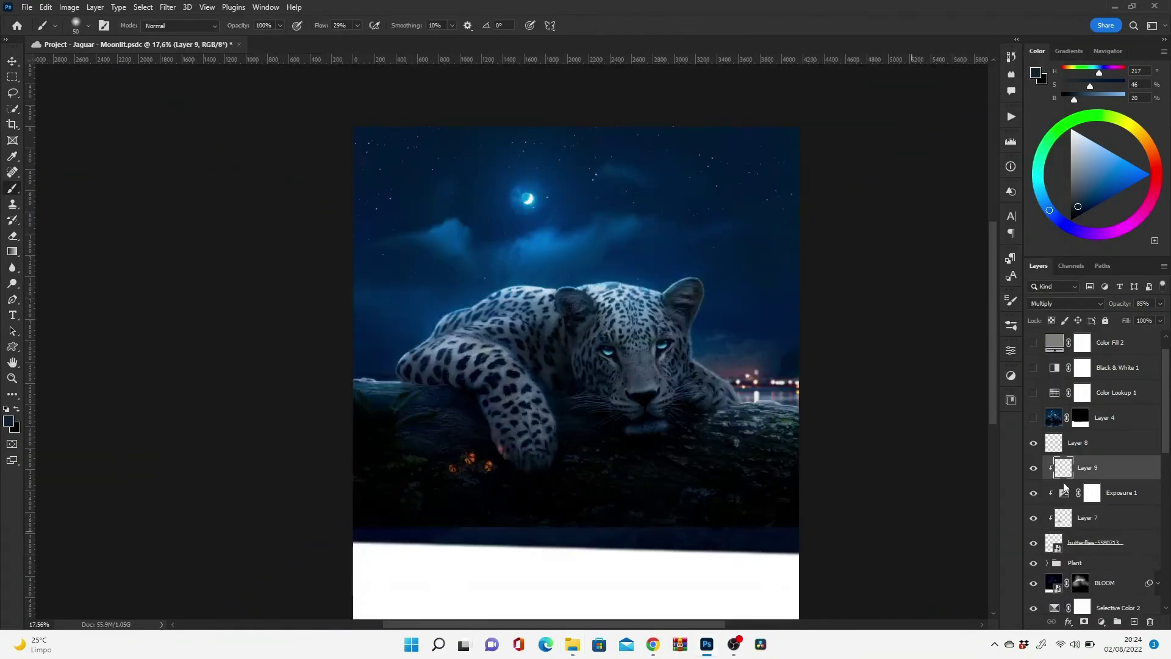
key(alt+Tab)
drag(561, 162, 152, 255)
- Commit the snails photo placement and group the butterfly layers as 'bf'
mouse_move(919, 339)
mouse_down()
mouse_move(282, 340)
mouse_move(451, 340)
mouse_up()
click(607, 25)
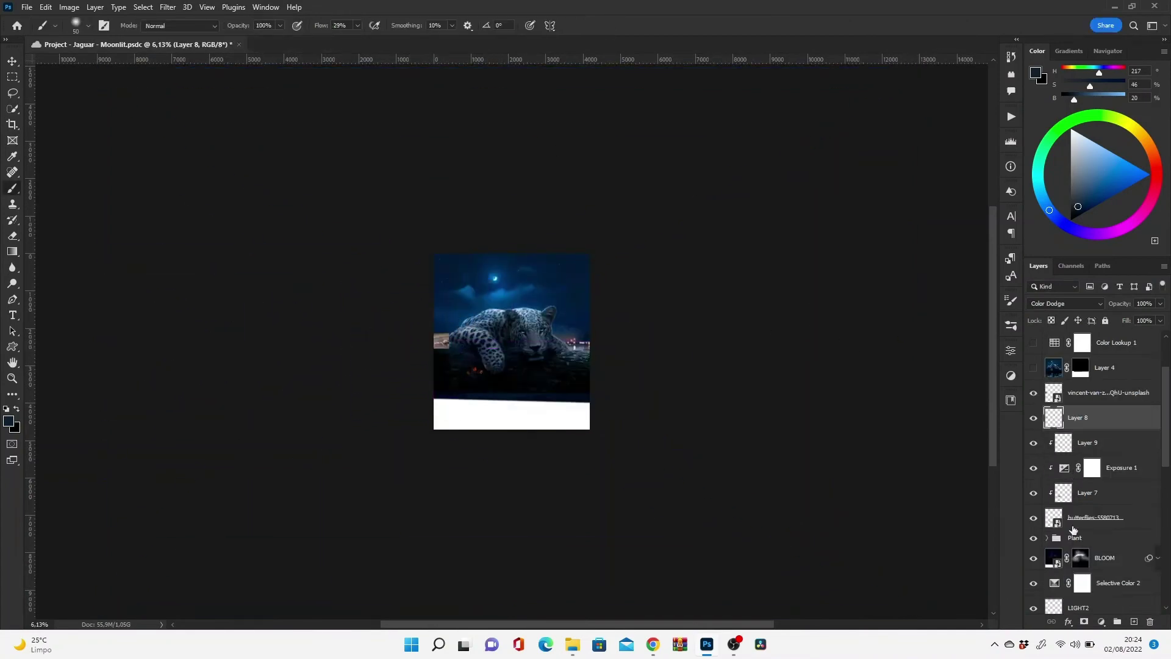
key(ctrl+g)
double_click(1072, 412)
text(bf)
key(Return)
- Reposition the snails photo beside the rock edge with Free Transform
click(1117, 392)
key(ctrl+plus)
key(ctrl+plus)
key(ctrl+plus)
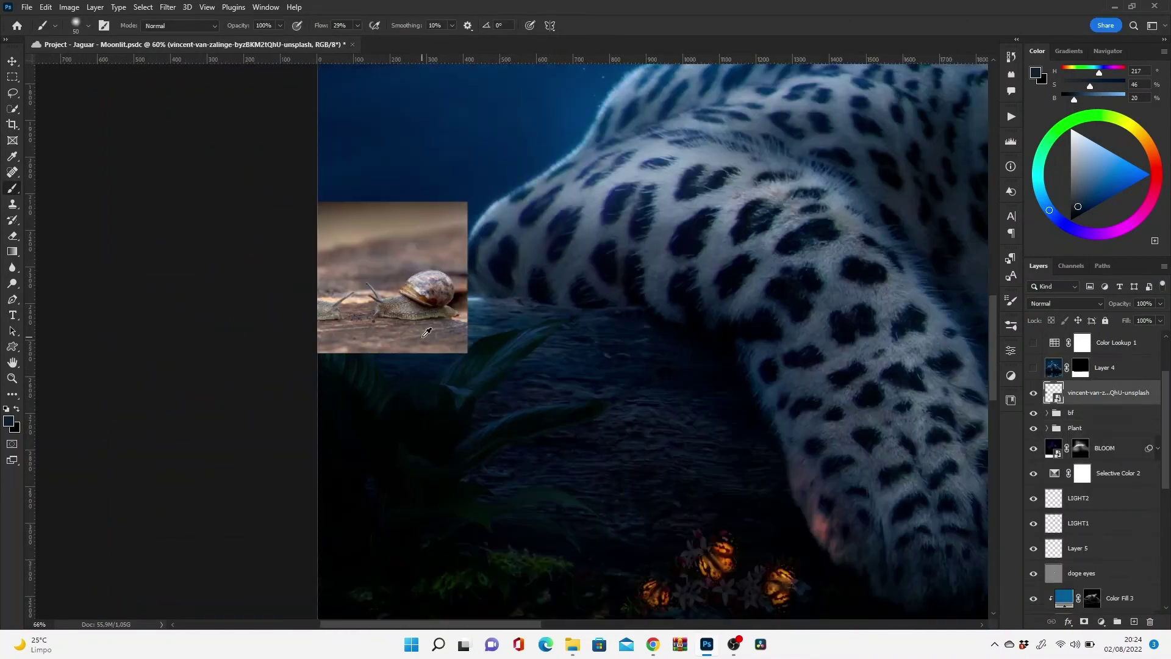
key(ctrl+t)
drag(412, 304, 439, 313)
key(Return)
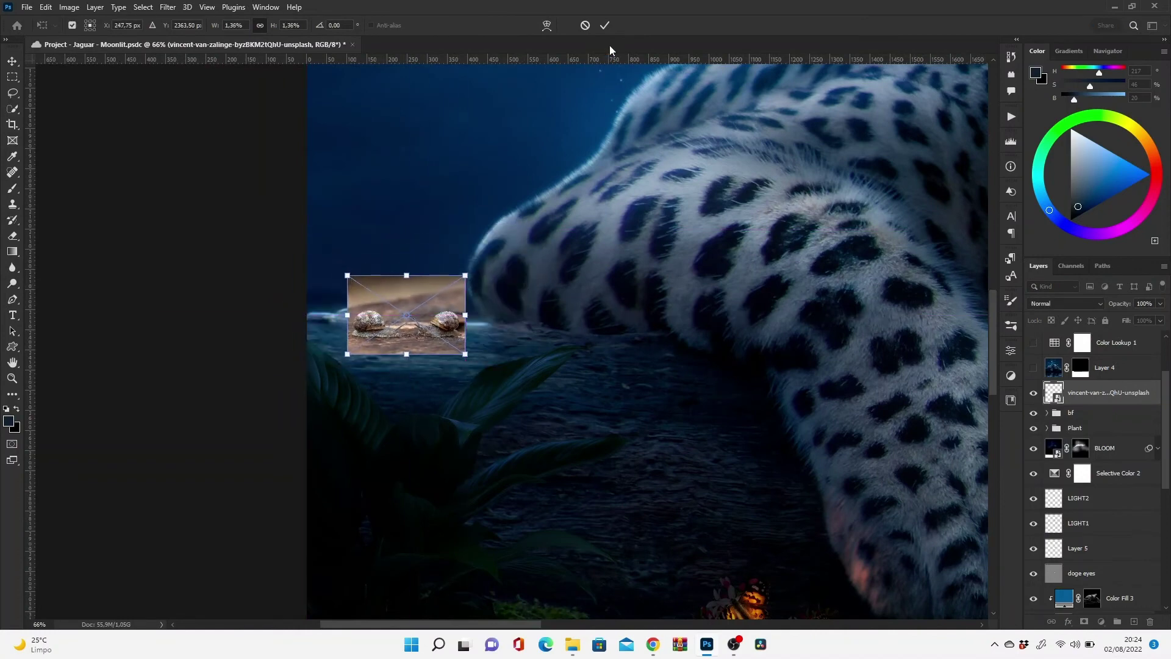
- Trace the right snail with a pen path and turn it into a selection
key(p)
scroll(598, 451, up, 5)
scroll(598, 452, up, 4)
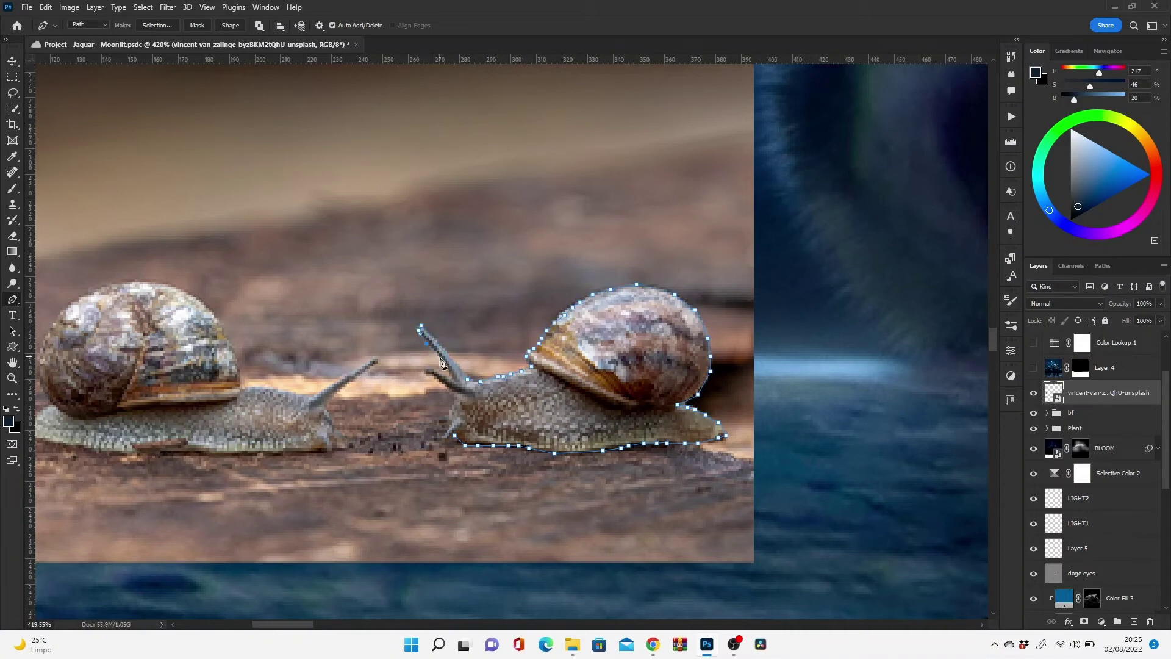
key(ctrl+Return)
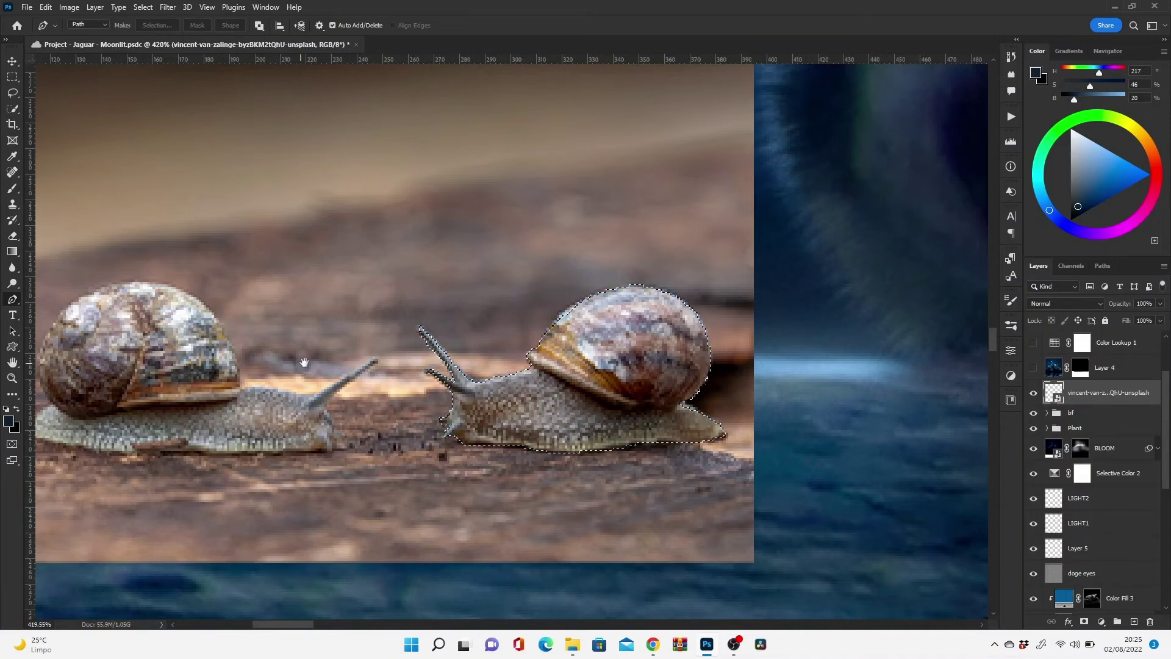
- Lasso the left snail into the selection and mask out the photo background
key(l)
scroll(298, 313, left, 4)
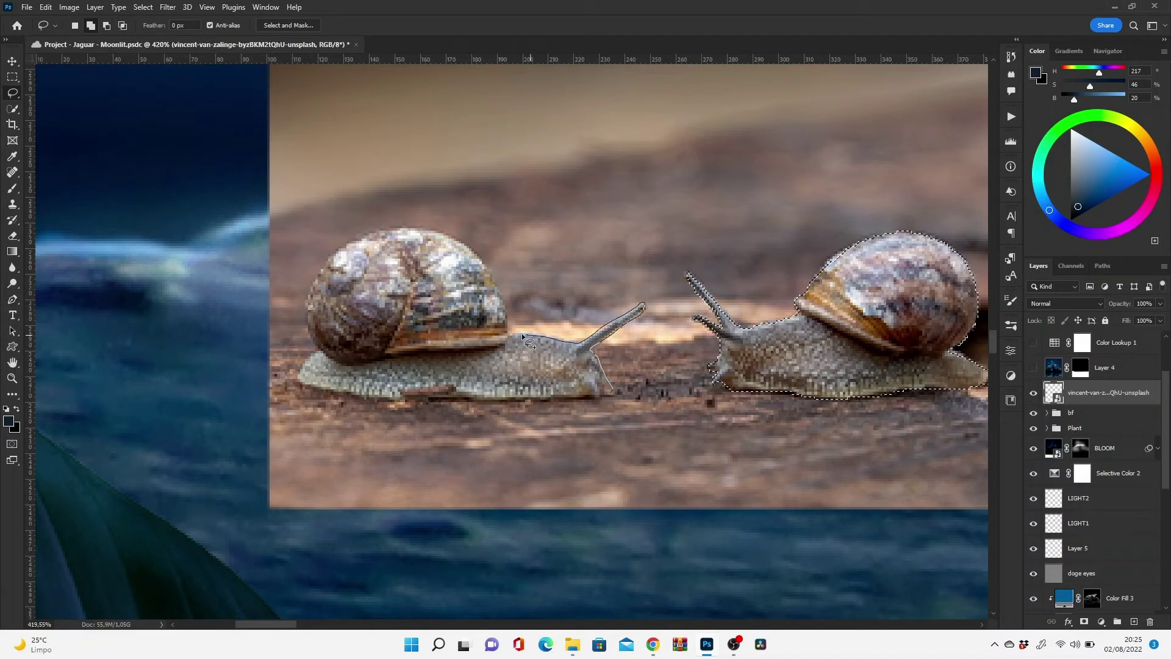
drag(523, 335, 489, 404)
drag(335, 399, 488, 342)
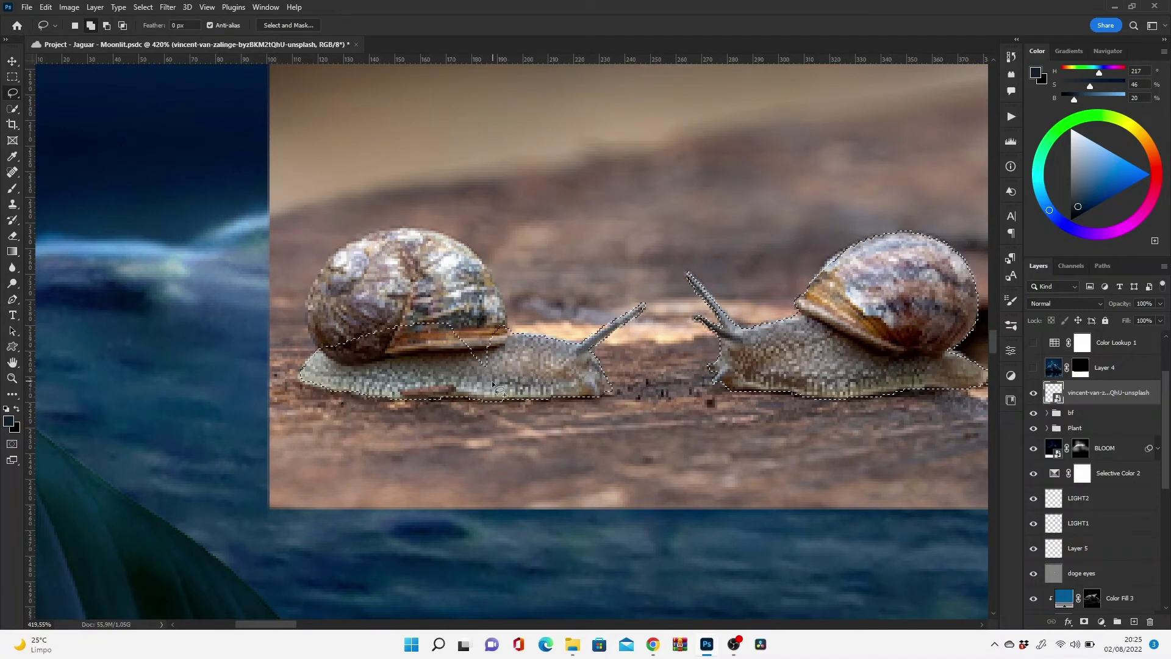
mouse_move(315, 328)
mouse_down()
mouse_move(424, 381)
mouse_move(582, 307)
mouse_up()
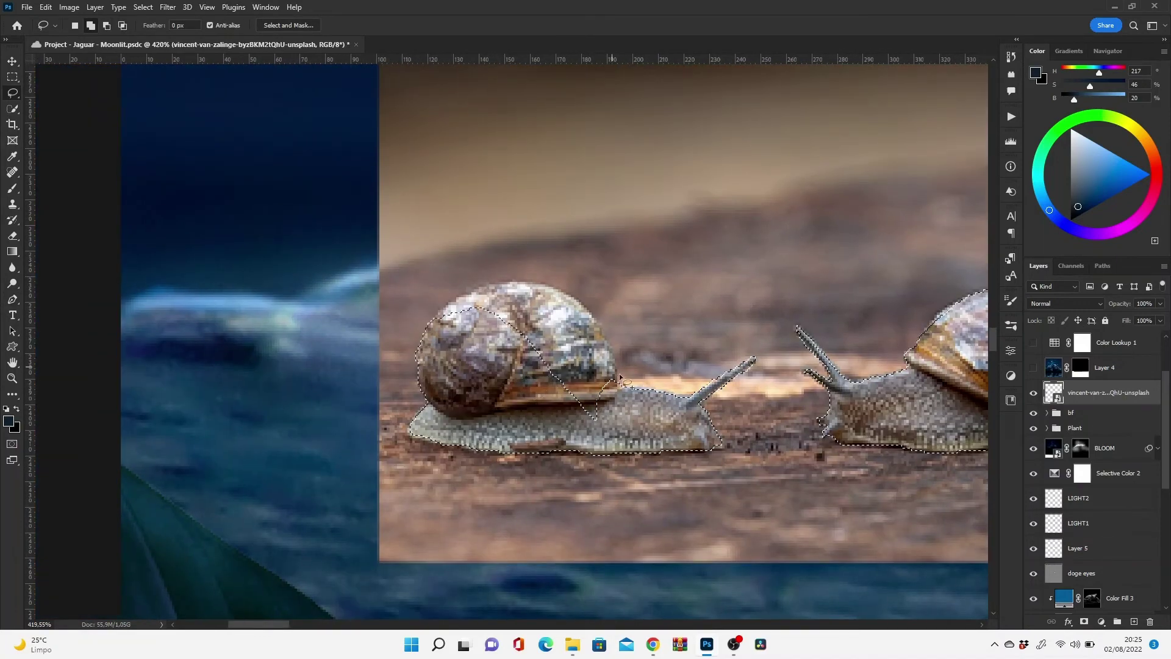
drag(437, 316, 441, 318)
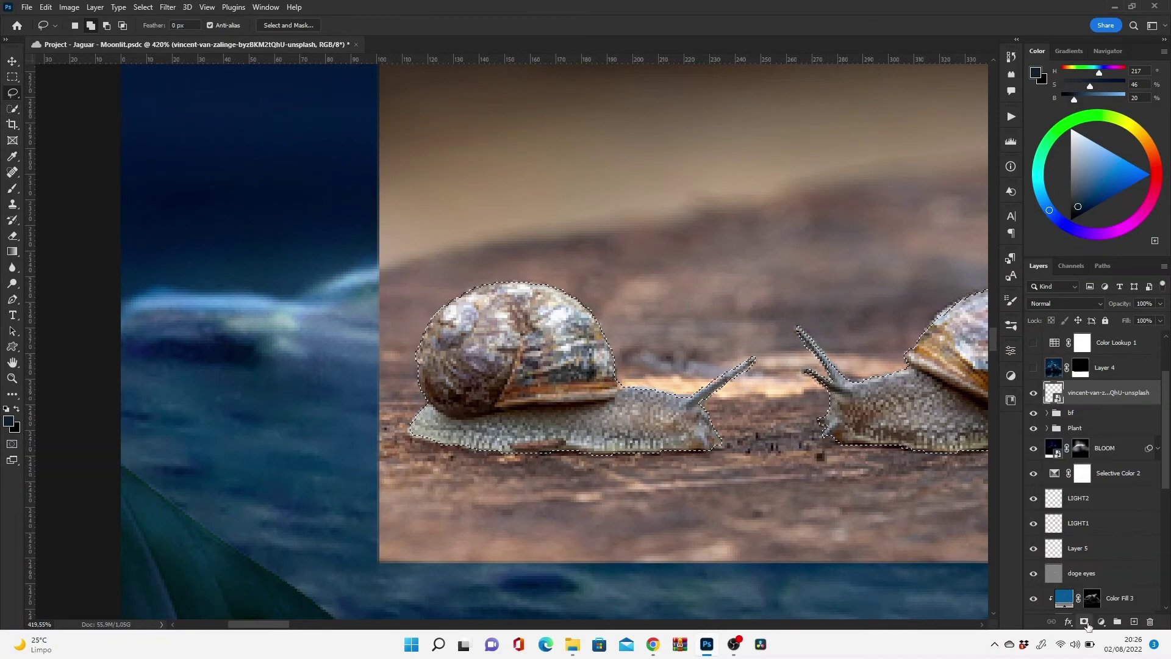
click(1084, 622)
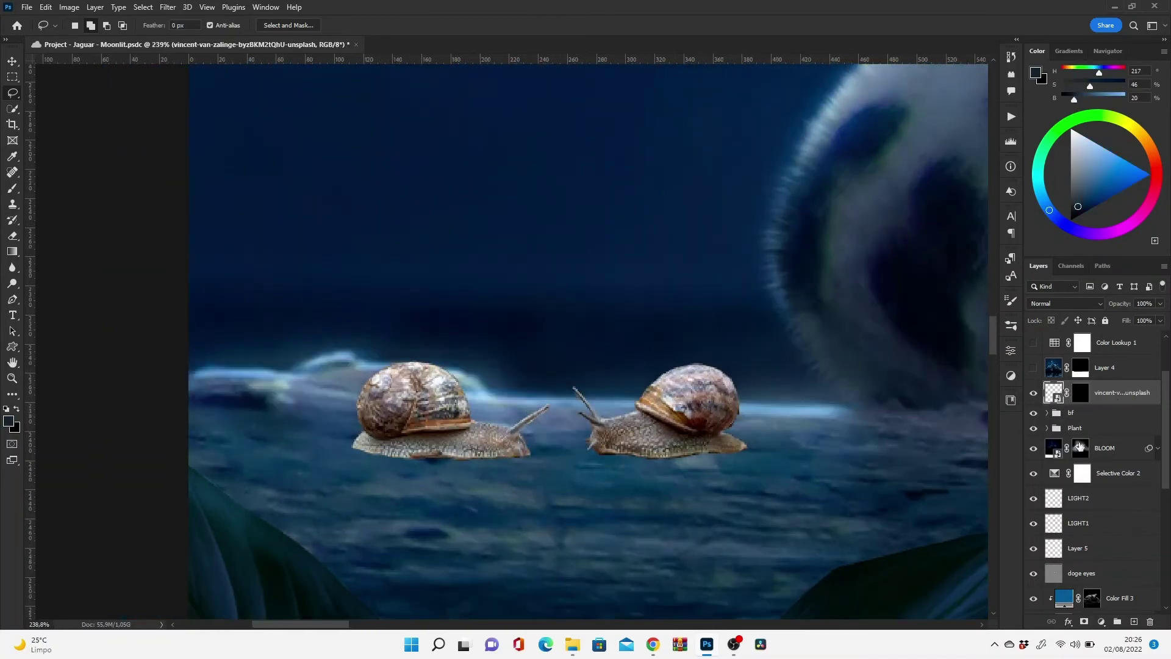
- Add a Curves adjustment clipped to the snails that darkens them
click(1102, 621)
click(1074, 402)
key(ctrl+alt+g)
drag(978, 416, 979, 500)
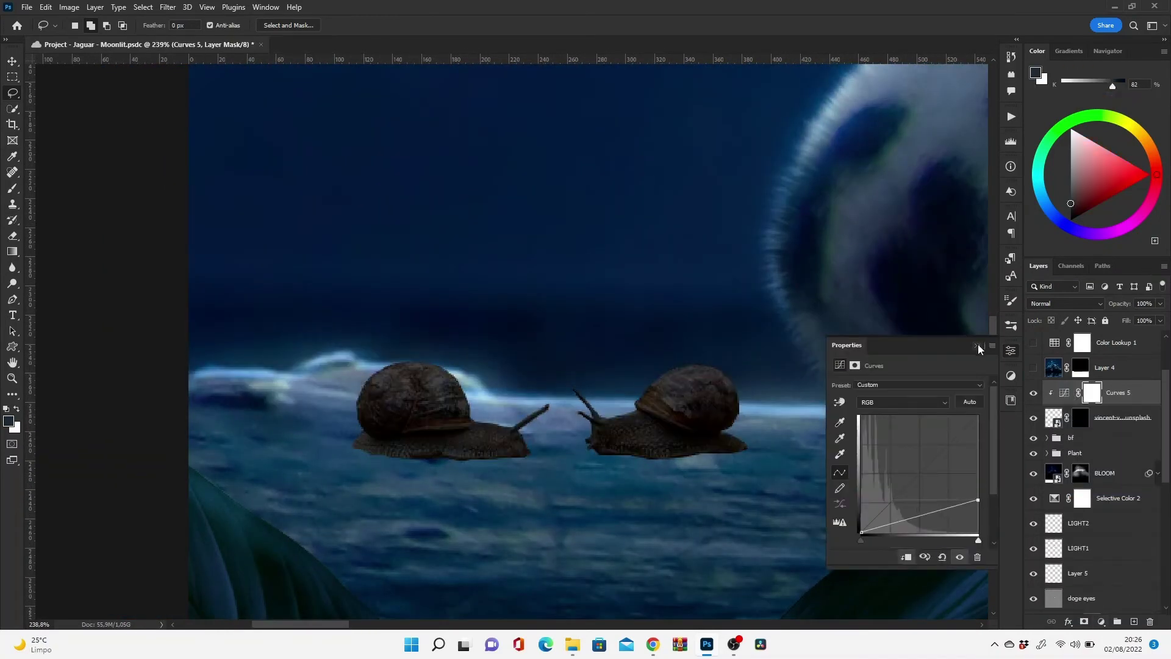
- Add an empty shadow layer and a clipped Color Balance shifting the snails' midtones toward cyan and blue
click(1134, 621)
click(1068, 398)
click(1102, 622)
click(1092, 526)
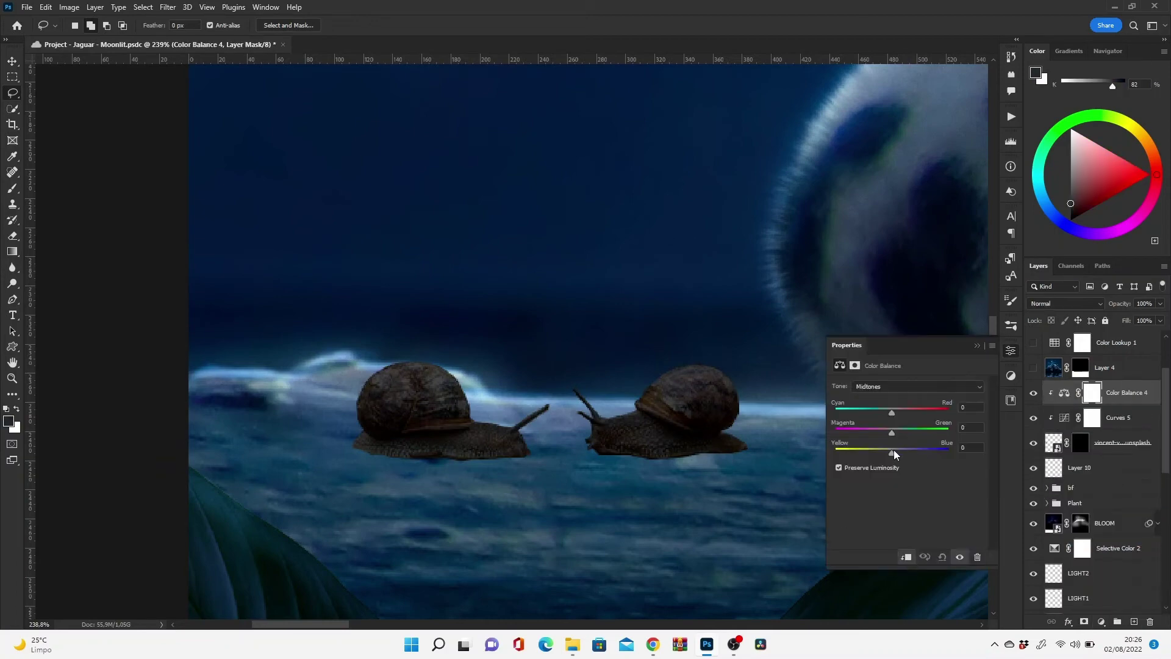
drag(892, 453, 911, 453)
drag(893, 412, 870, 416)
- Set the shadow layer to Multiply and soften the brush to 12% hardness
click(1080, 467)
click(1067, 303)
click(1050, 348)
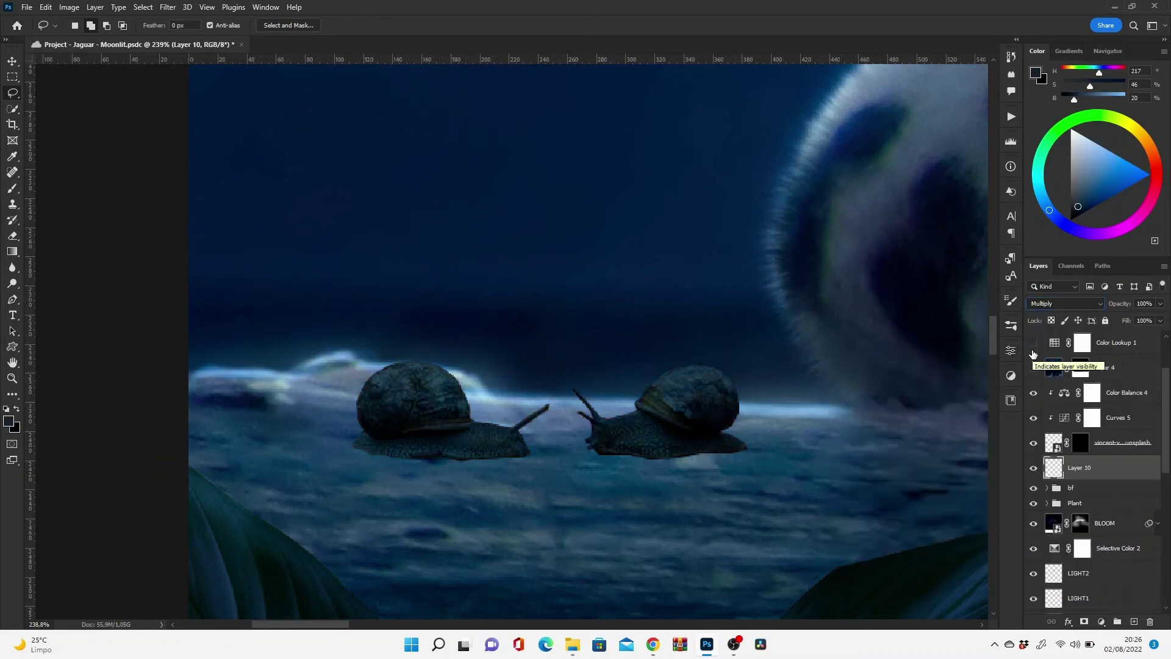
key(b)
right_click(510, 188)
drag(569, 246, 577, 248)
- Paint soft contact shadows under the right snail and a darker one under the left snail
key(Return)
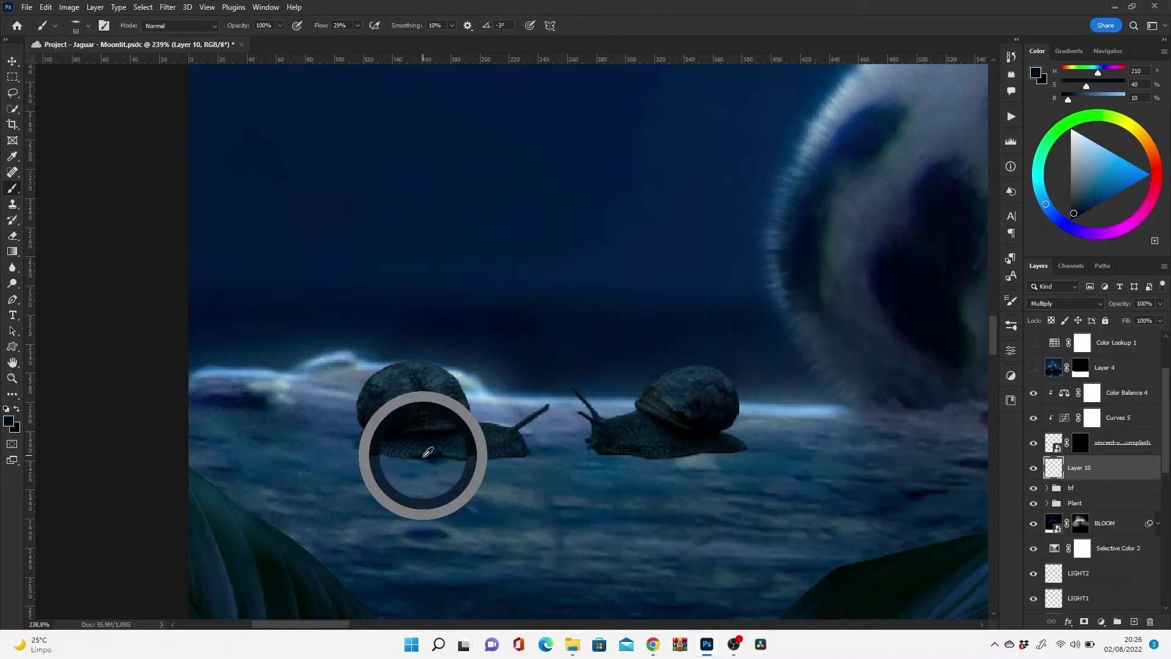
scroll(424, 451, up, 4)
scroll(534, 484, down, 2)
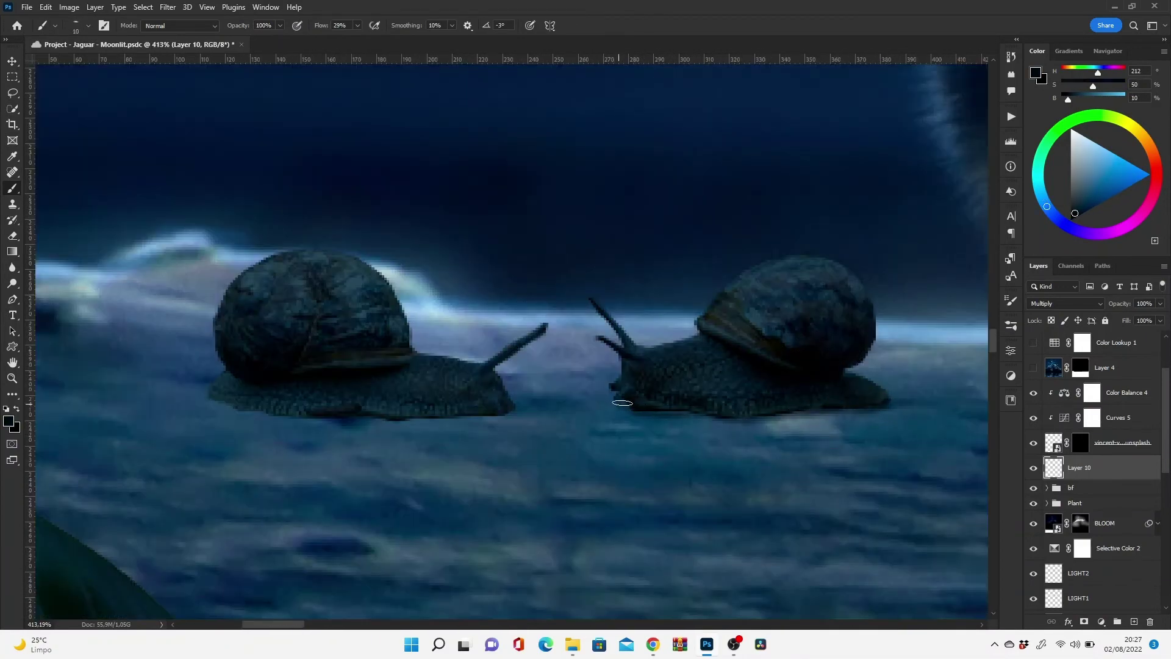
drag(698, 418, 737, 424)
key(bracketleft)
key(bracketleft)
key(bracketleft)
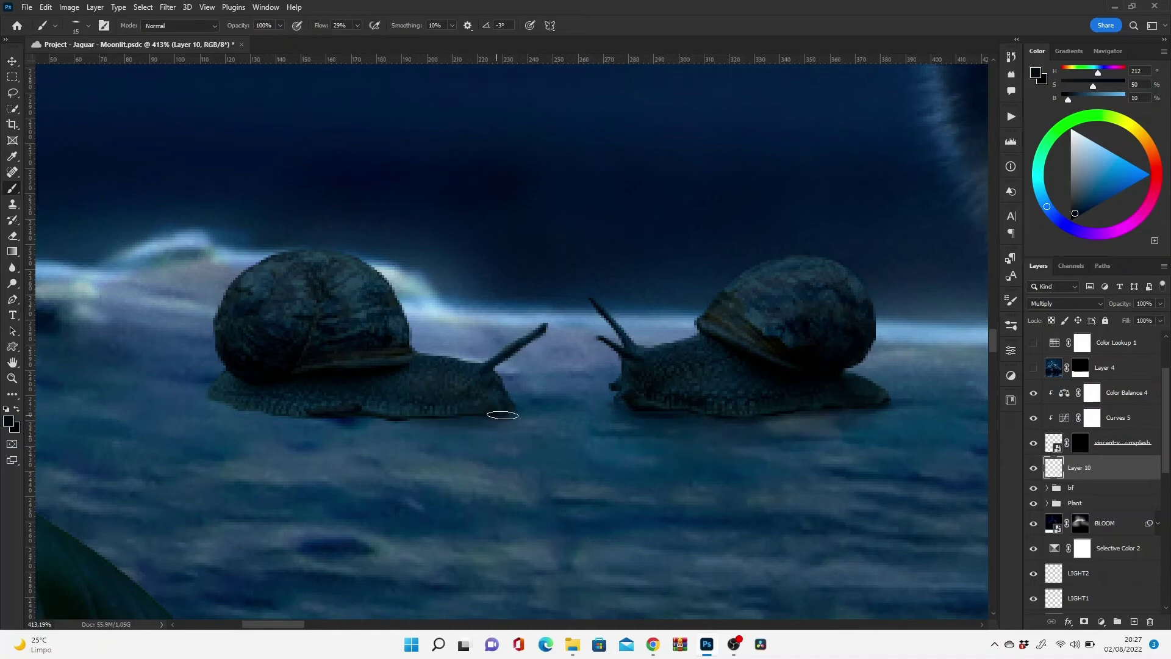
key(bracketright)
key(bracketright)
key(bracketright)
mouse_move(230, 408)
mouse_down()
mouse_move(298, 423)
mouse_move(201, 449)
mouse_up()
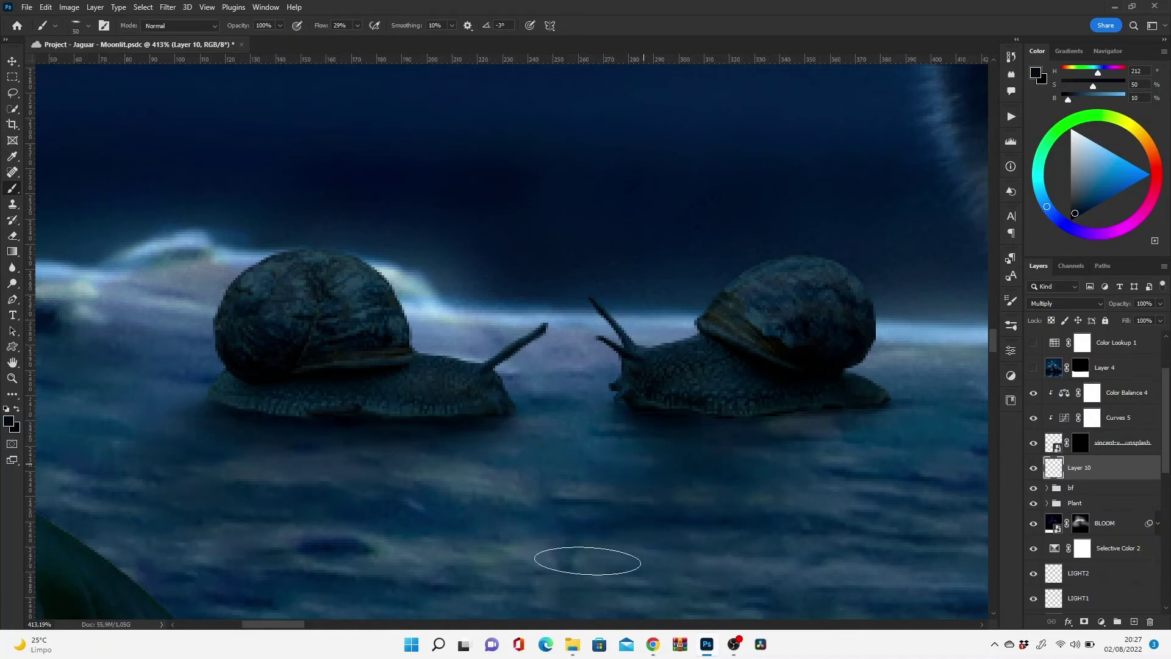
scroll(438, 422, down, 2)
- Paint a light blue moonlight glow on the shells using a Linear Dodge (Add) layer and a size-15 brush
click(1092, 392)
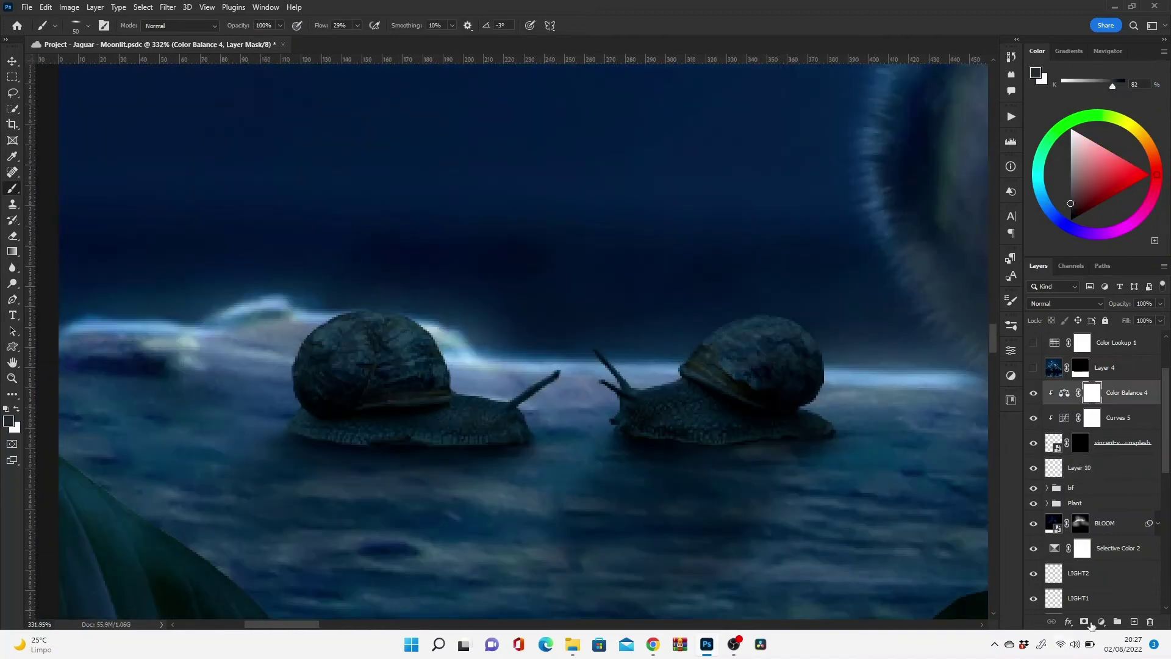
click(1134, 621)
click(1067, 303)
click(1056, 421)
drag(1105, 161, 1105, 148)
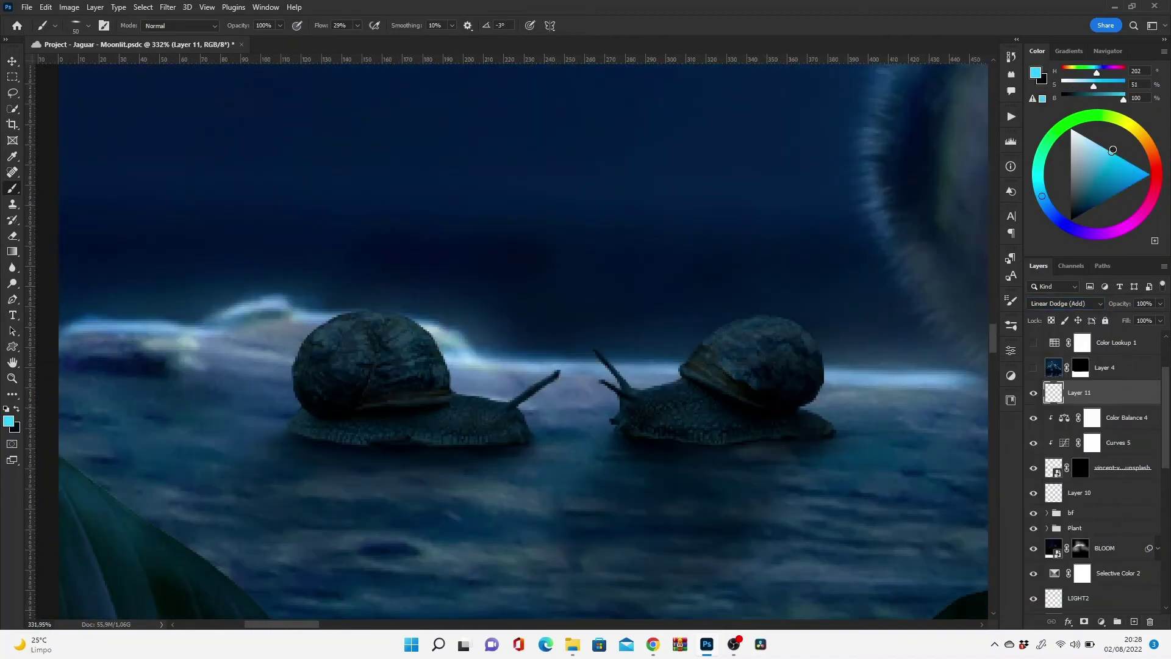
scroll(778, 330, up, 1)
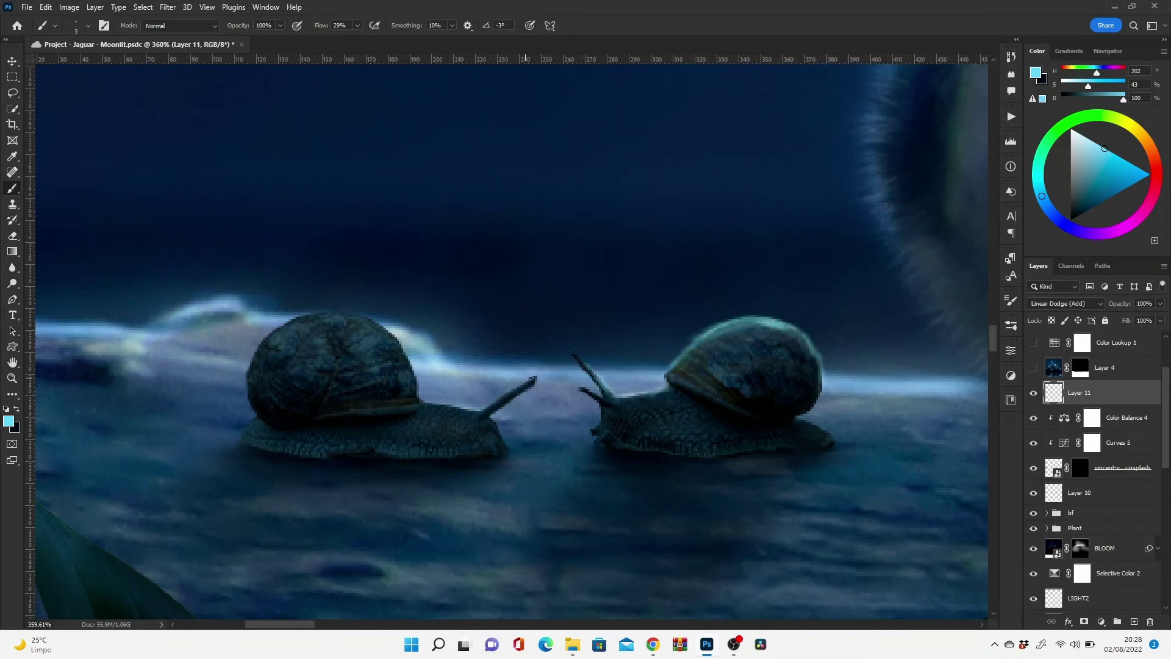
drag(443, 409, 446, 409)
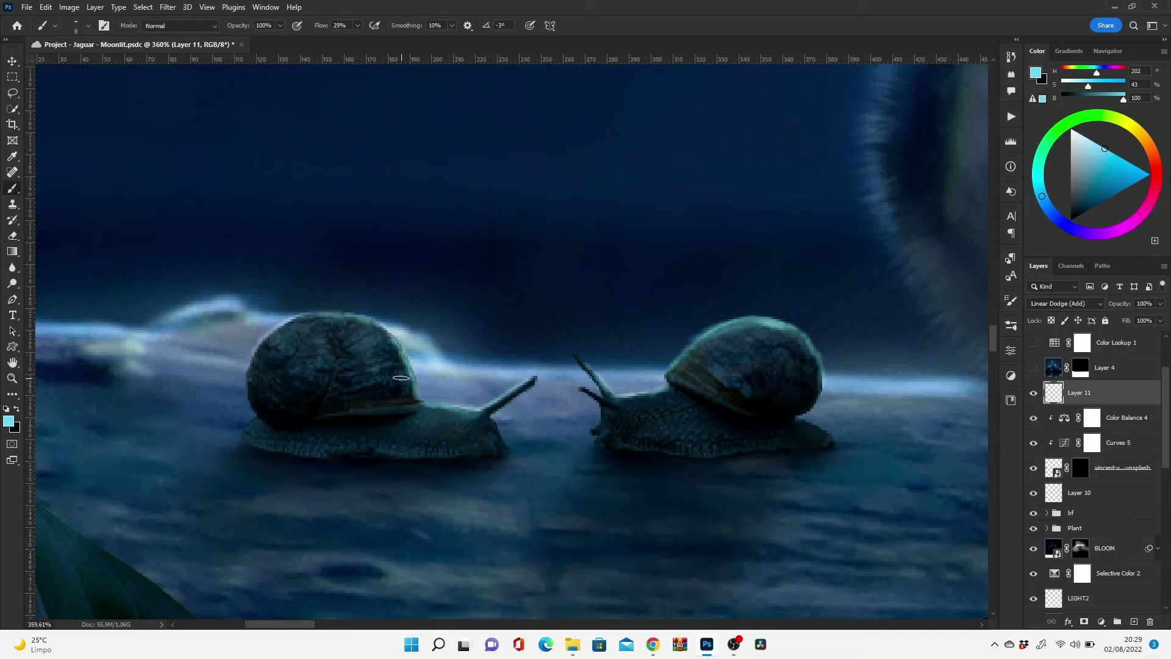
scroll(685, 358, down, 5)
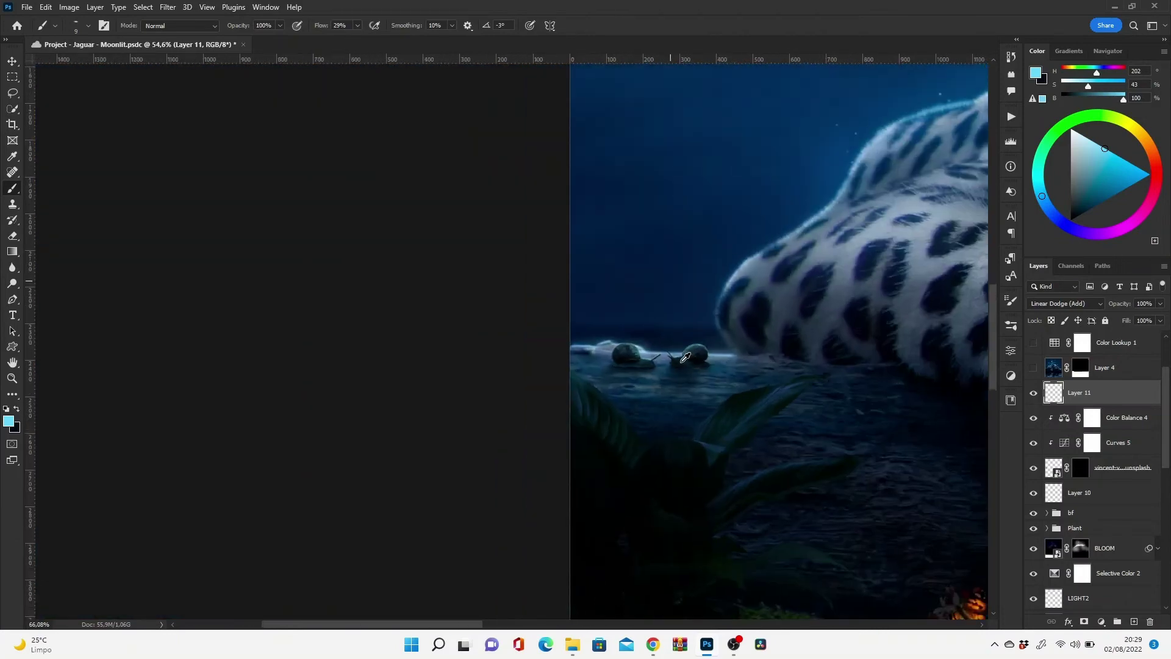
scroll(685, 358, up, 5)
- On another darkening layer, paint deeper shadow beneath the left snail
key(ctrl+shift+alt+n)
click(1065, 304)
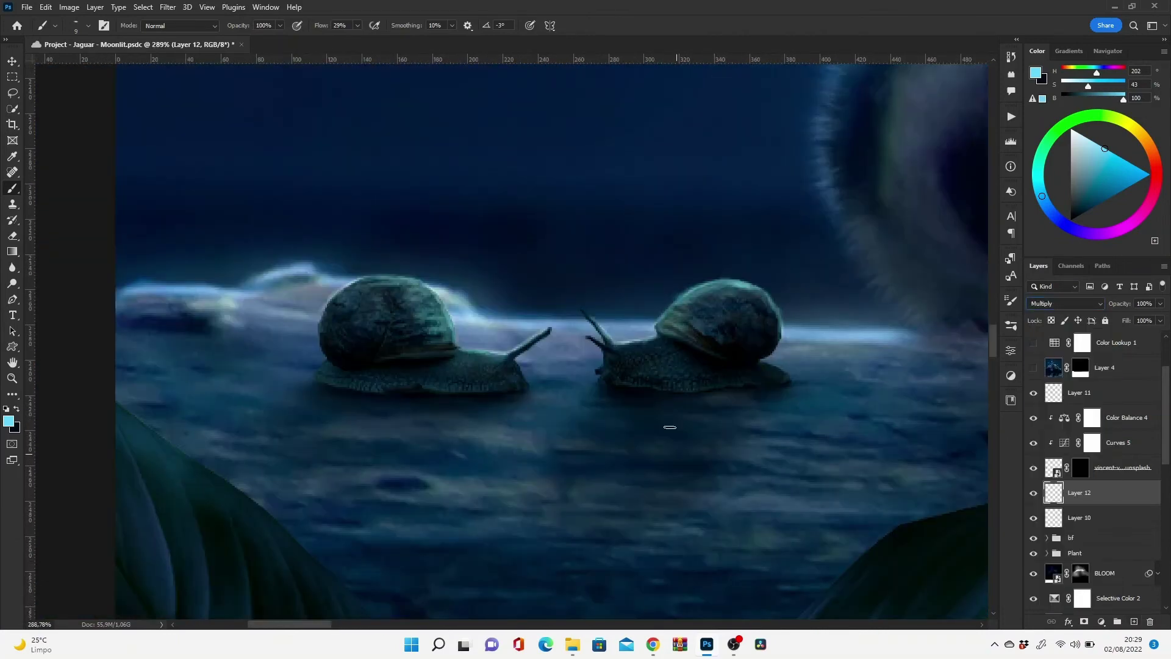
key(x)
drag(342, 403, 412, 414)
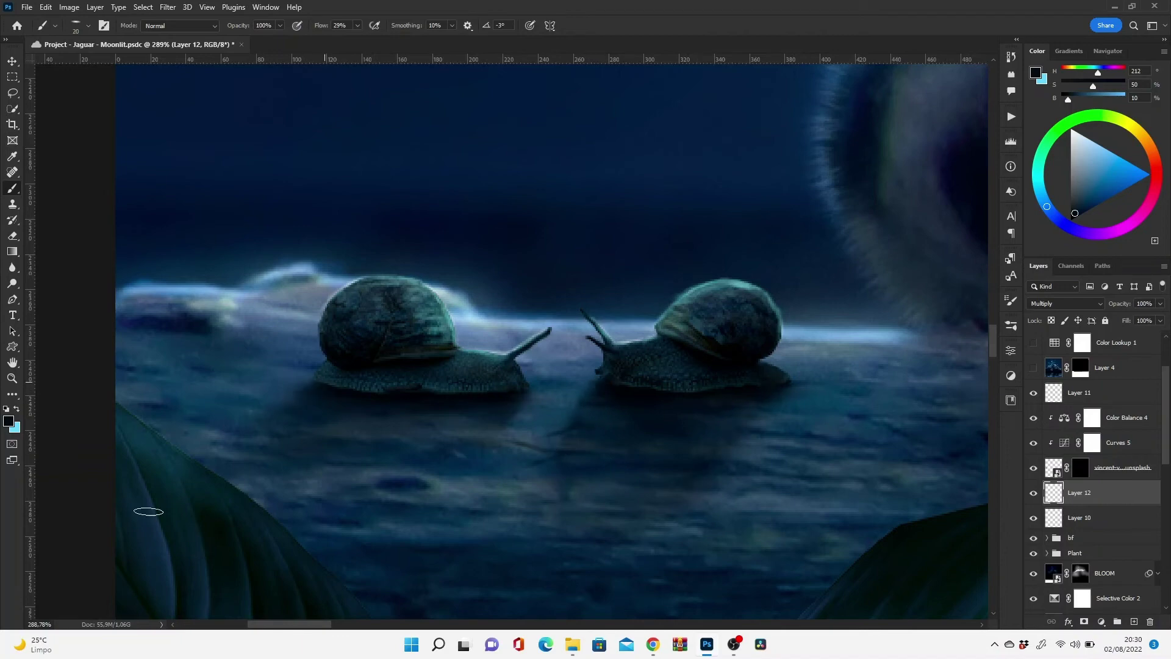
key(ctrl+0)
text(shadow)
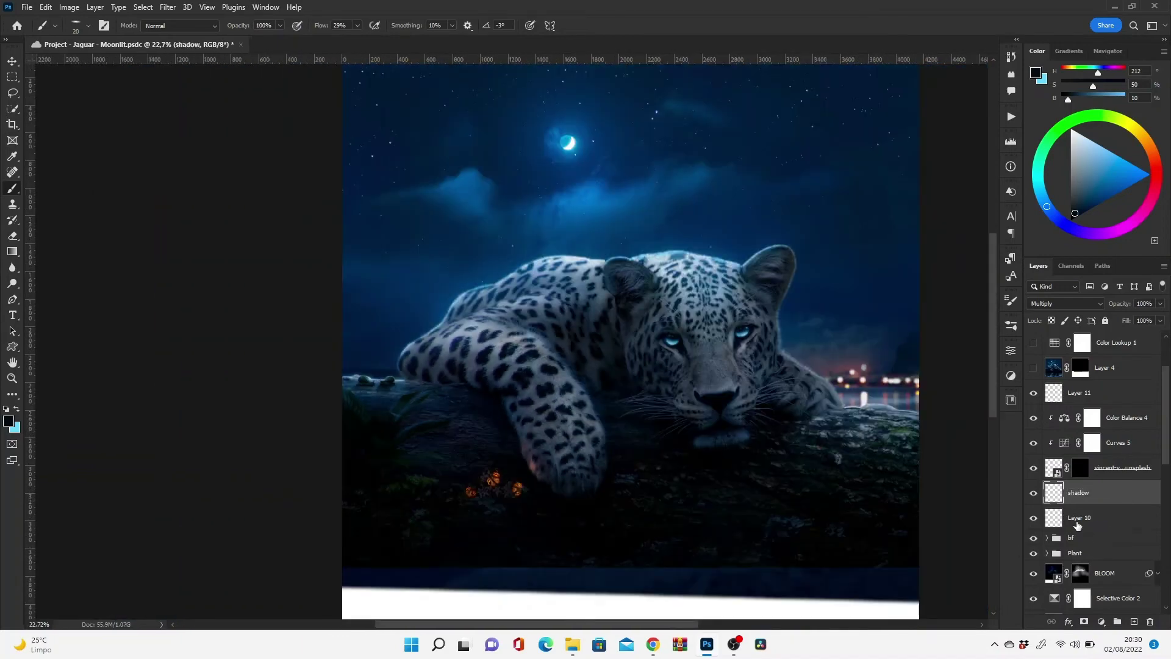
- Rename the shadow layers to 'shadow' and group the snail layers as Caracol
double_click(1077, 520)
text(shadow)
click(1073, 393)
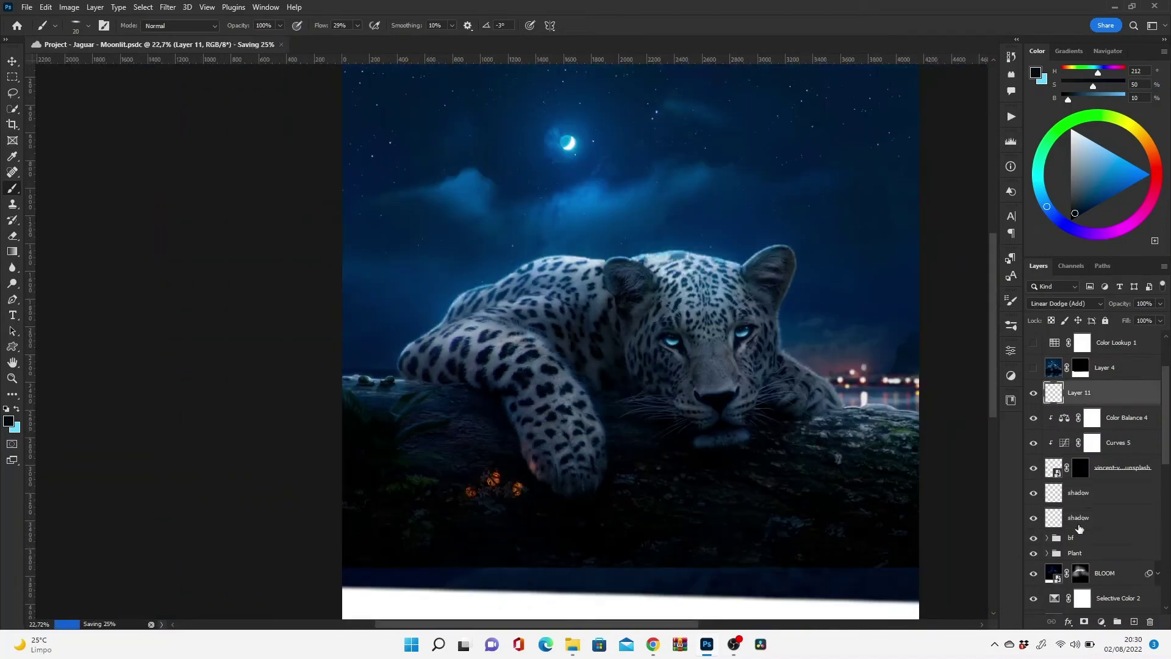
shift+click(1079, 518)
key(ctrl+g)
double_click(1076, 388)
text(Caracol)
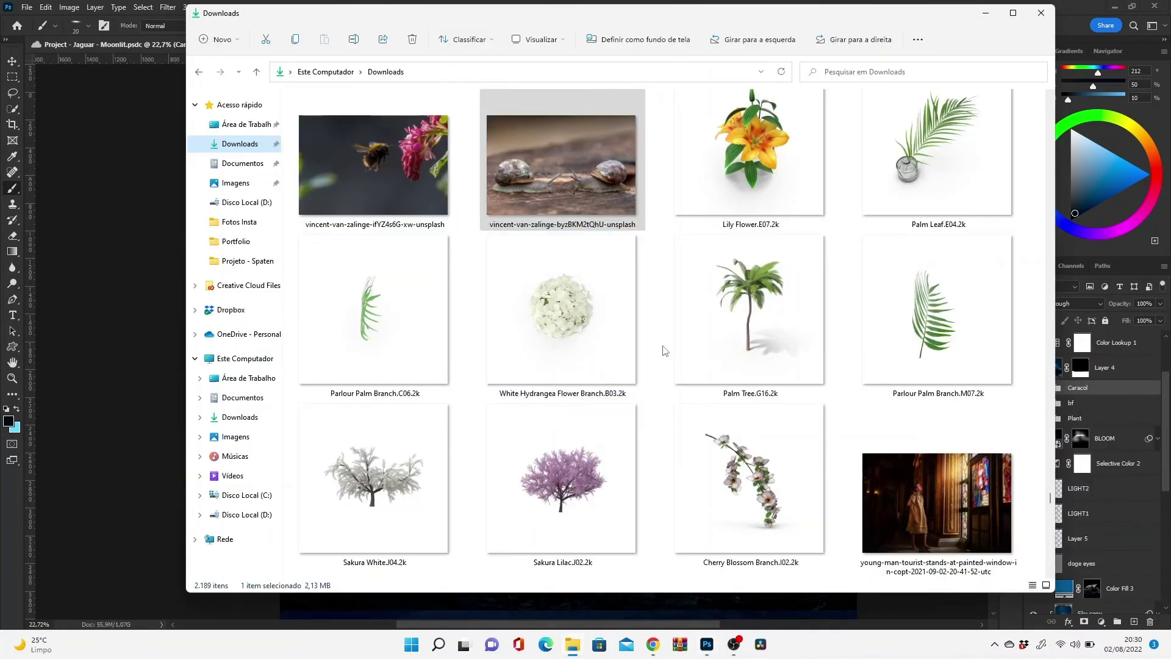
- Place the Palm Leaf image and move it to the left edge
double_click(934, 157)
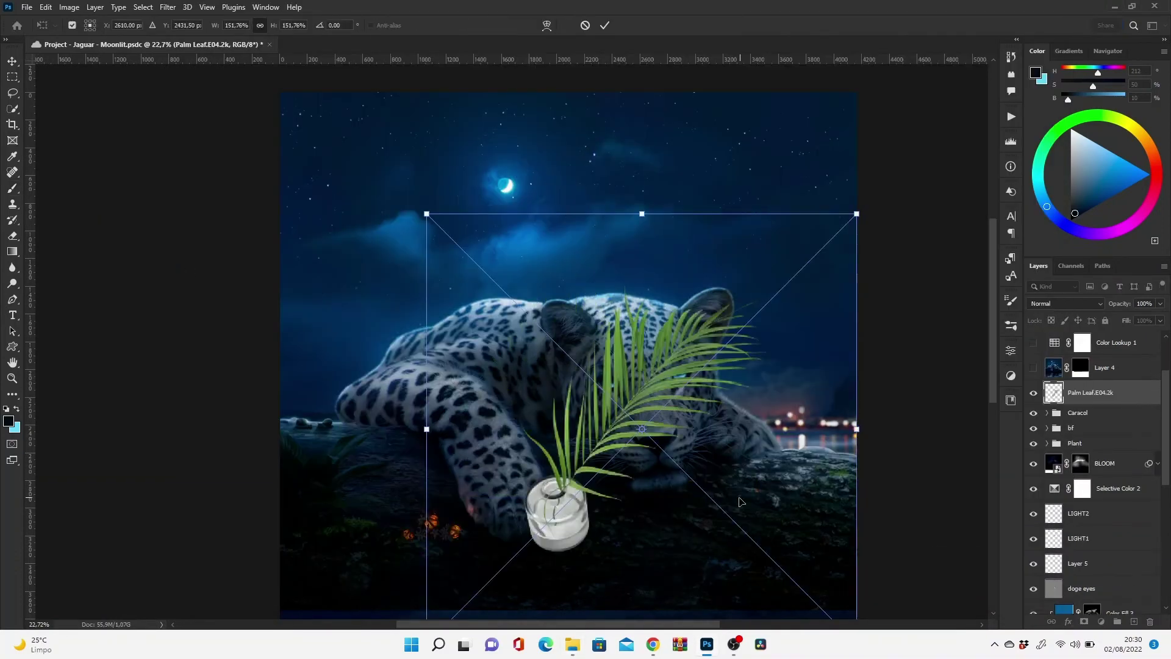
drag(739, 502, 367, 488)
key(Return)
key(b)
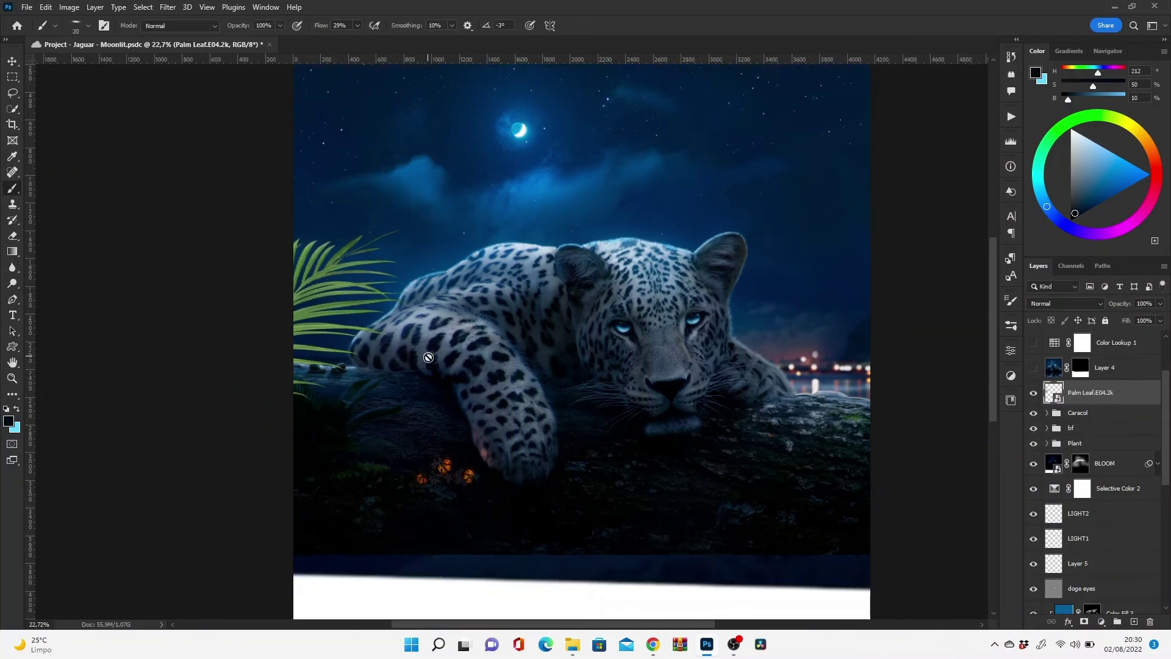
- Blur the palm leaf with a 15-pixel Gaussian Blur
click(168, 7)
click(357, 209)
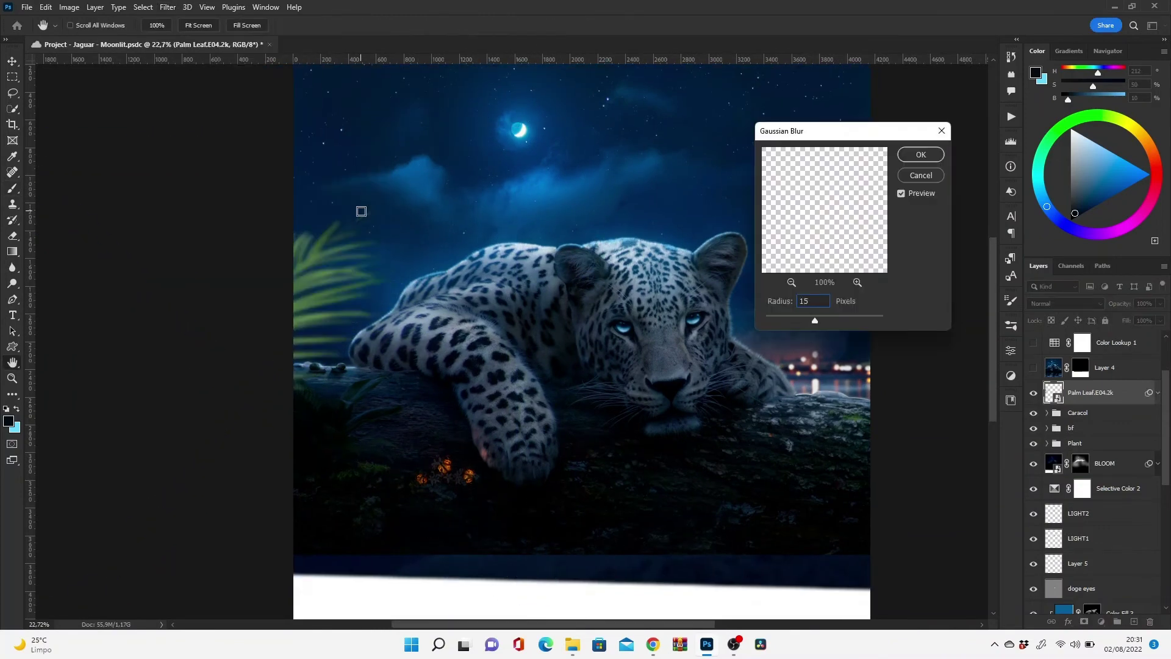
key(Return)
click(1102, 622)
- Darken the palm leaf with a clipped Curves adjustment, including a blue-channel tweak
click(1104, 470)
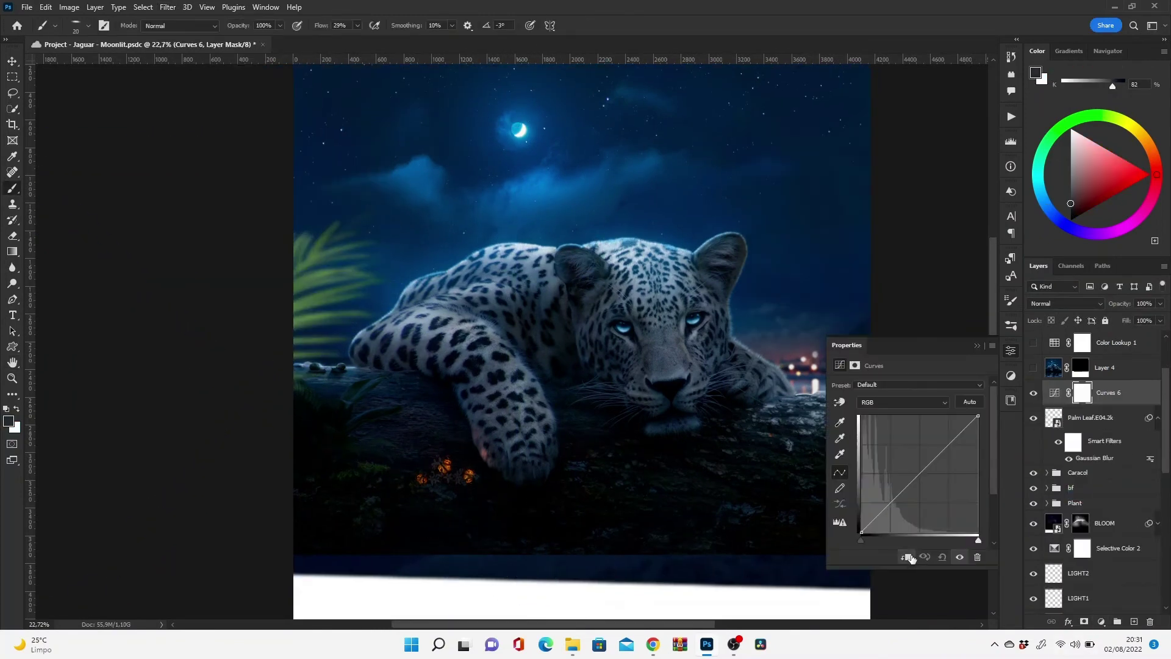
drag(978, 415, 978, 510)
click(885, 402)
click(884, 443)
click(977, 346)
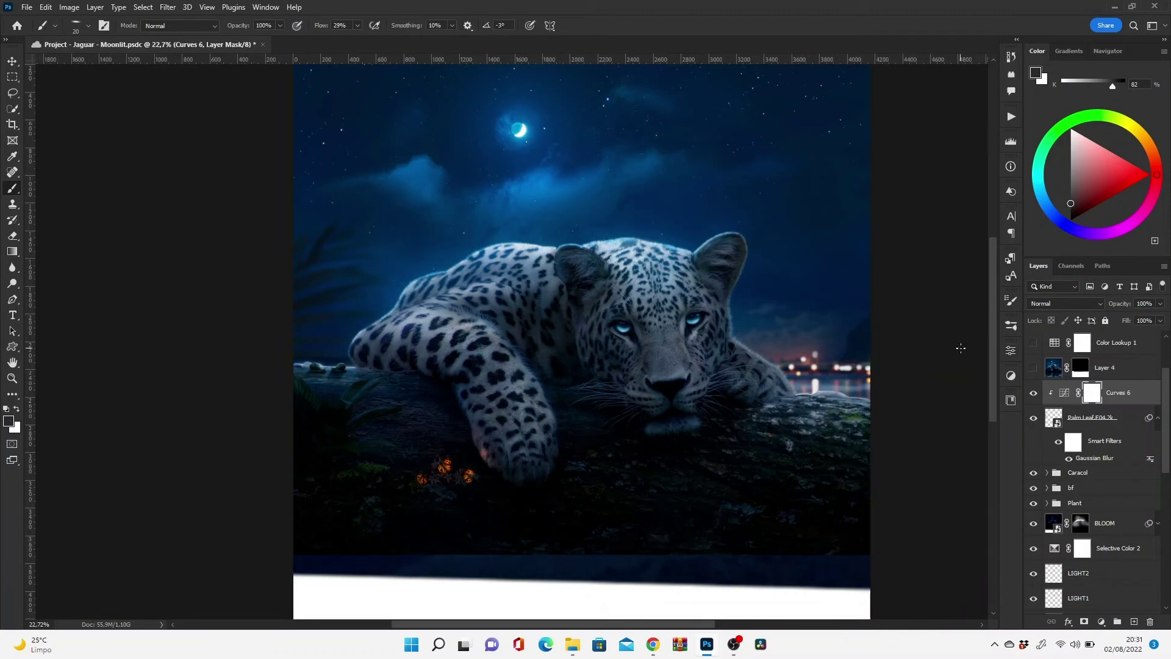
scroll(508, 374, down, 3)
- Reselect the palm leaf layer, cancel a trial transform, and add a new empty layer
key(alt+bracketleft)
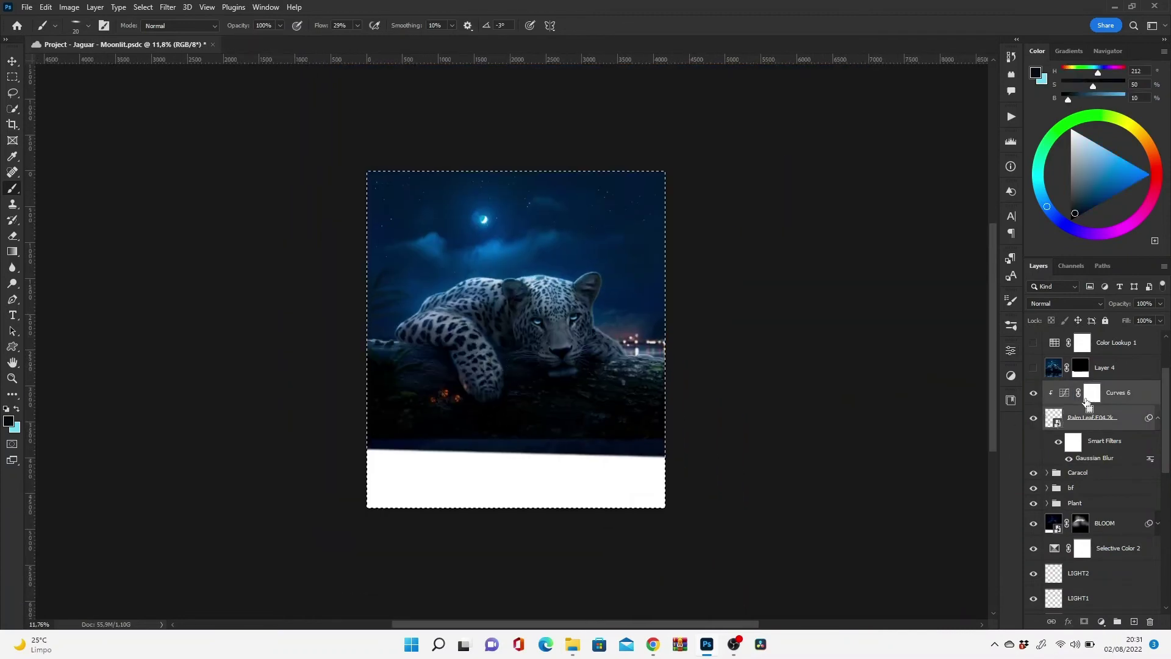
key(ctrl+t)
key(Escape)
key(b)
scroll(510, 374, up, 3)
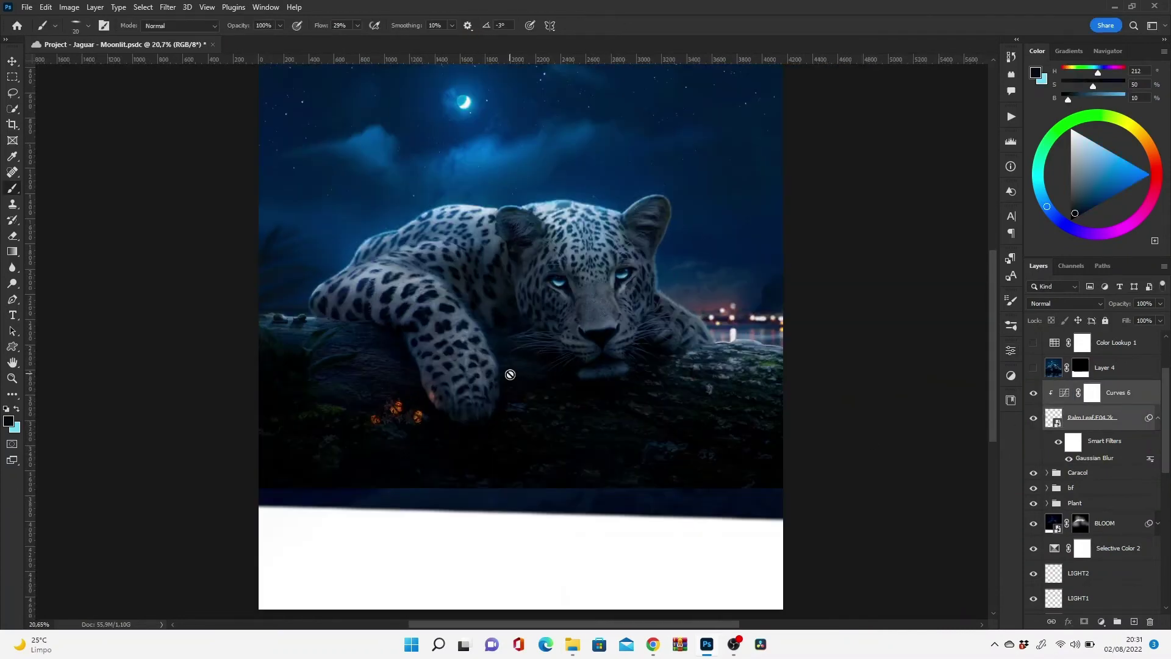
key(ctrl+shift+alt+n)
- Pick a bright blue and set Layer 12 to Linear Light at roughly 66% opacity
drag(475, 161, 492, 273)
alt+click(491, 272)
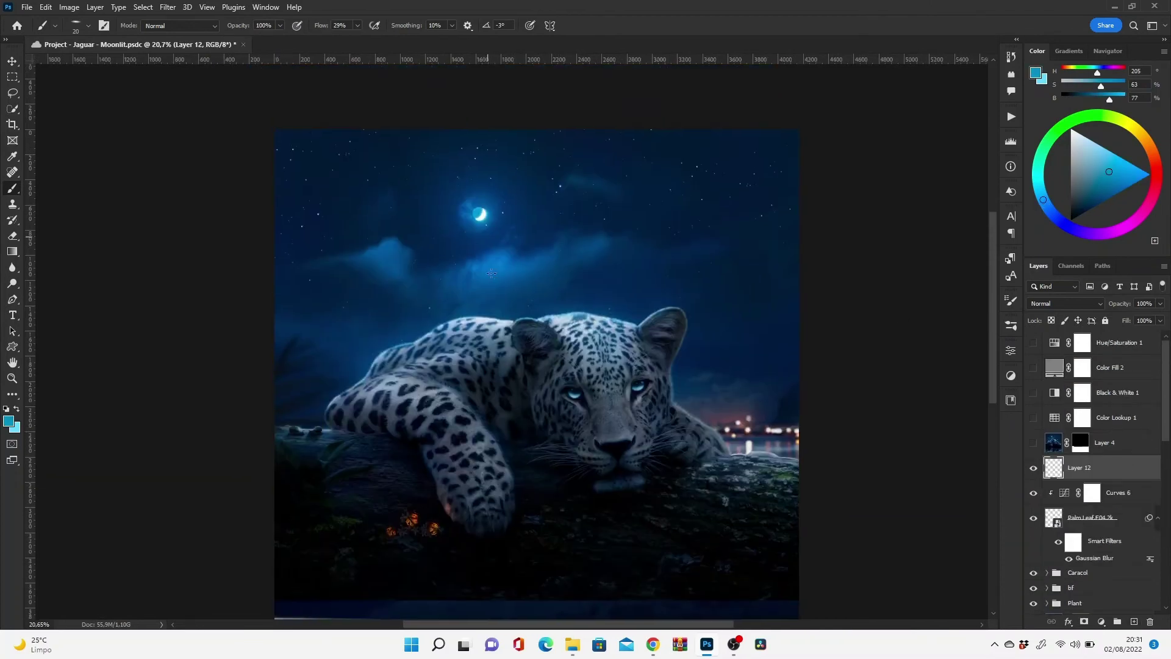
click(1095, 304)
click(1044, 487)
drag(1129, 312, 1116, 312)
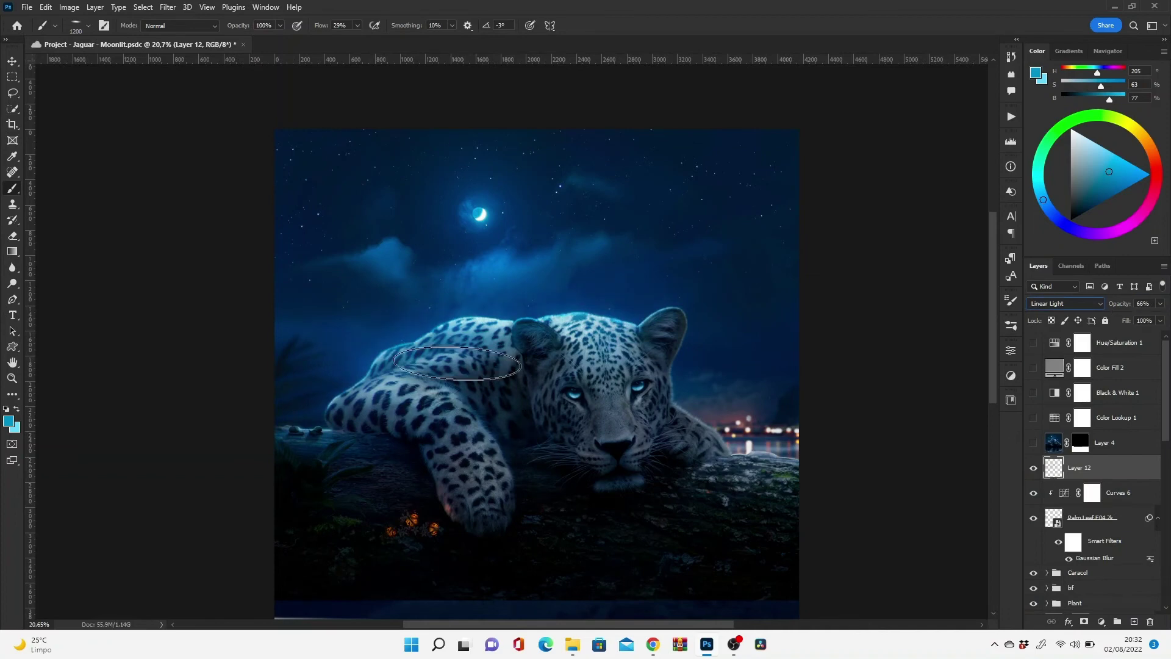
key(e)
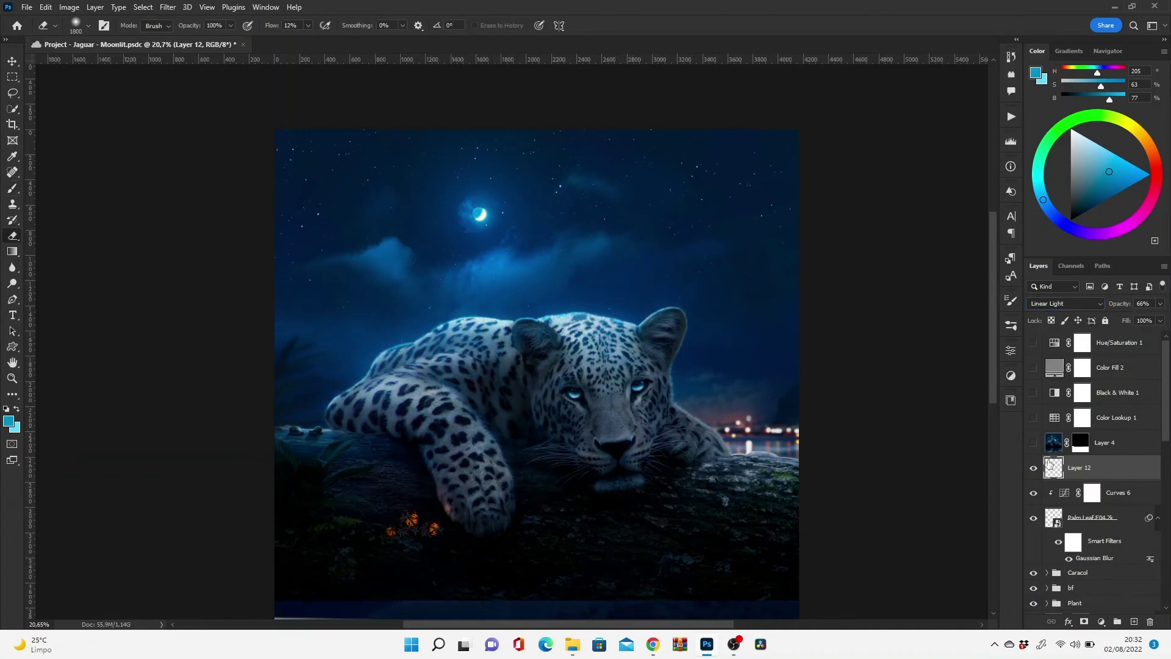
- Paint dark blue over the jaguar's eyes on a Soft Light Layer 13 clipped to Color Fill 3
scroll(1112, 462, down, 5)
scroll(1113, 462, down, 5)
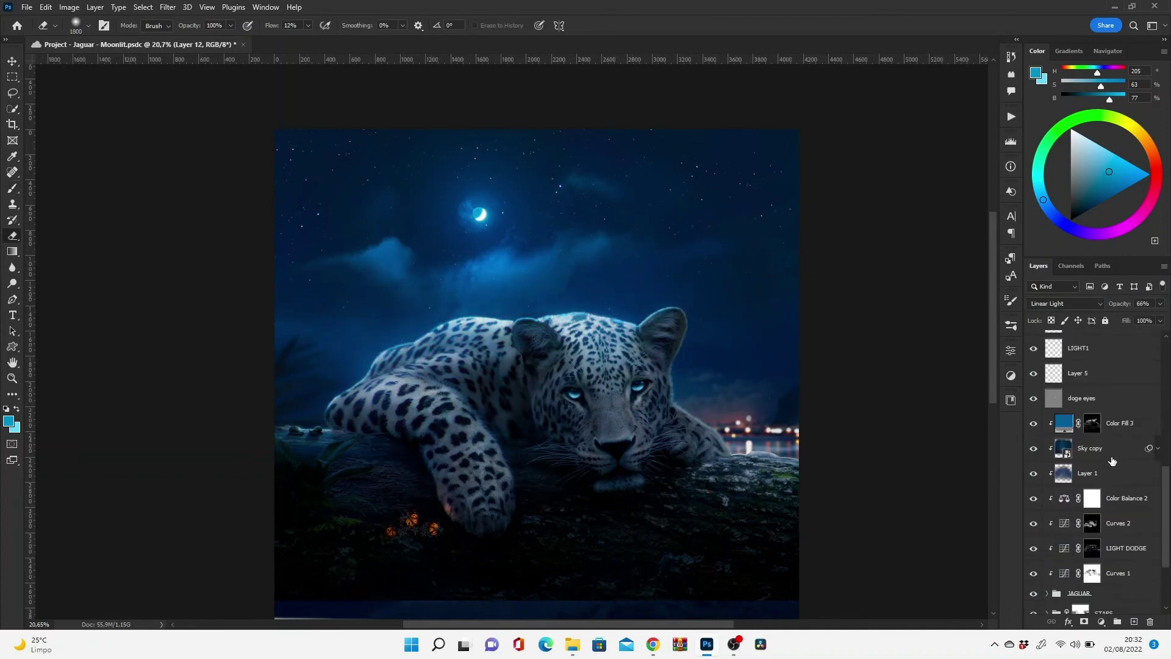
click(1113, 423)
click(1134, 622)
key(b)
alt+click(784, 413)
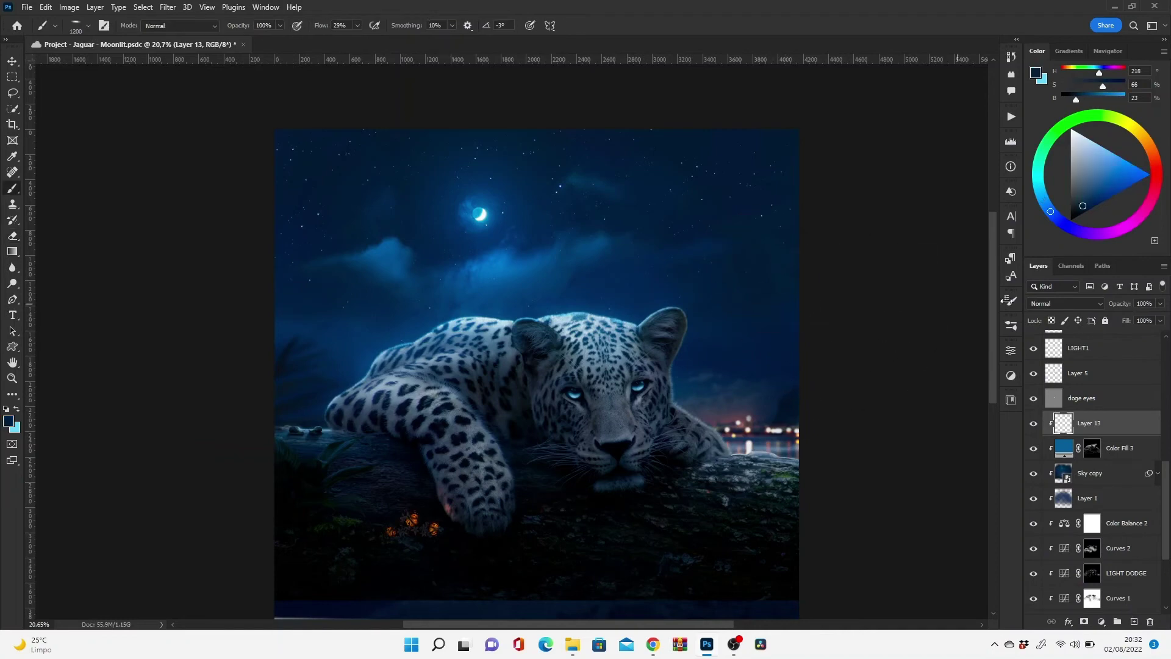
click(1066, 303)
click(1052, 452)
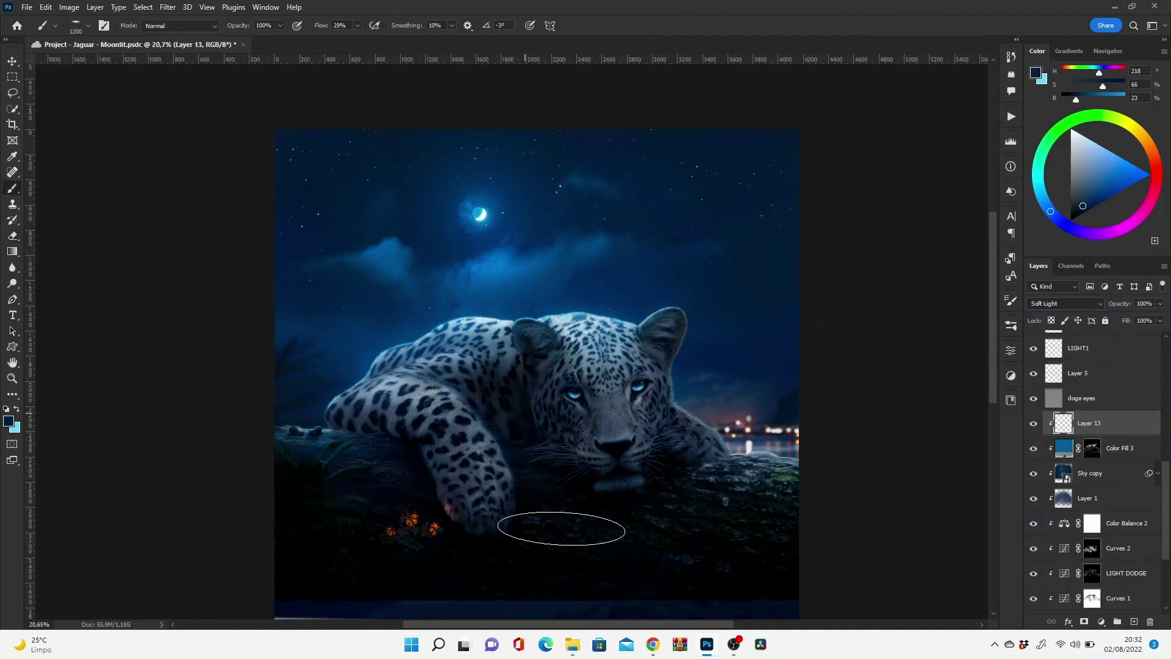
key(bracketleft)
key(bracketleft)
key(bracketleft)
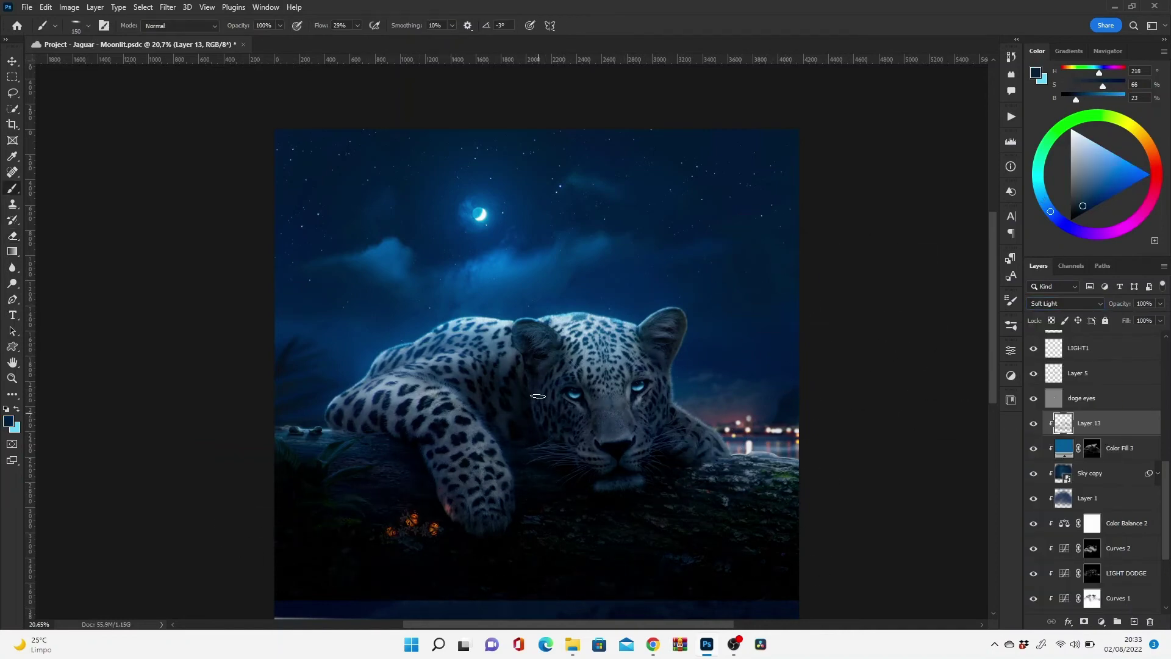
key(bracketright)
key(bracketright)
key(bracketright)
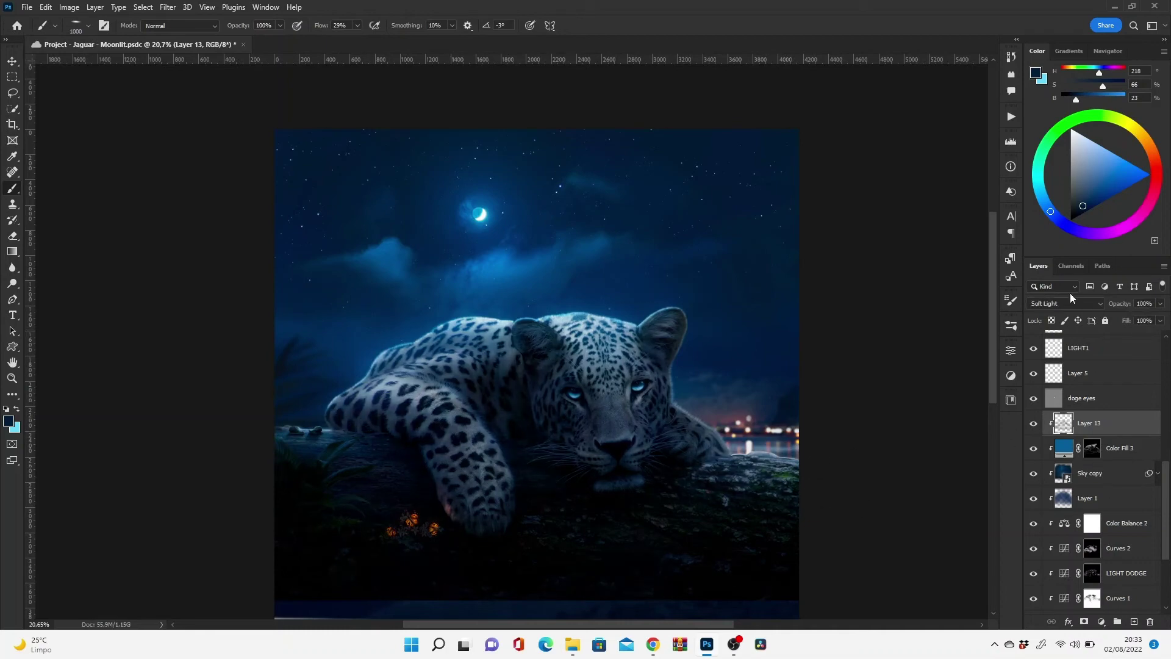
- Soften Layer 13 with a Gaussian Blur and reselect Layer 12
click(167, 7)
click(348, 208)
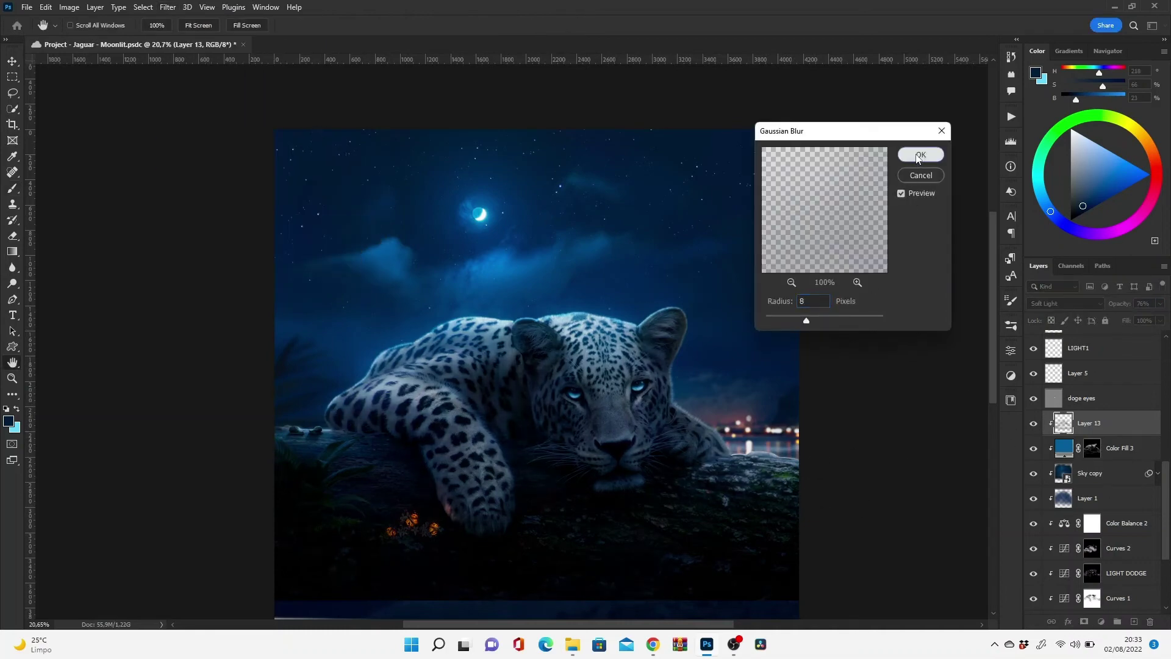
click(920, 155)
click(1103, 463)
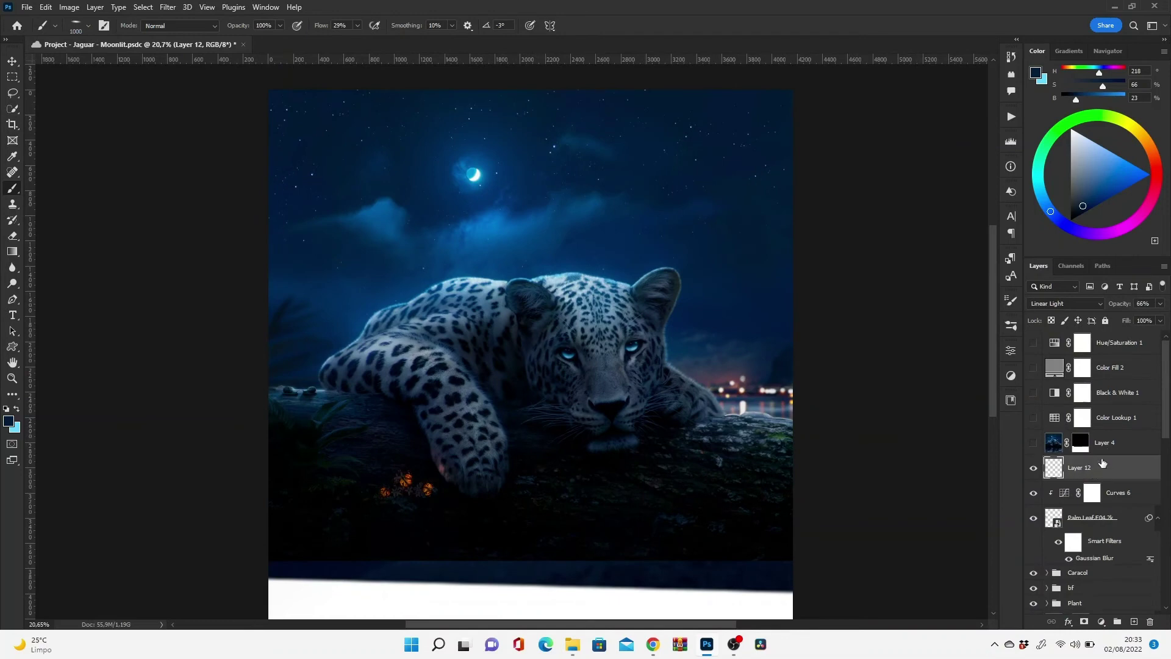
- Stamp visible layers into a merged layer and start Flood 2 with waviness 51
key(ctrl+shift+alt+e)
click(168, 6)
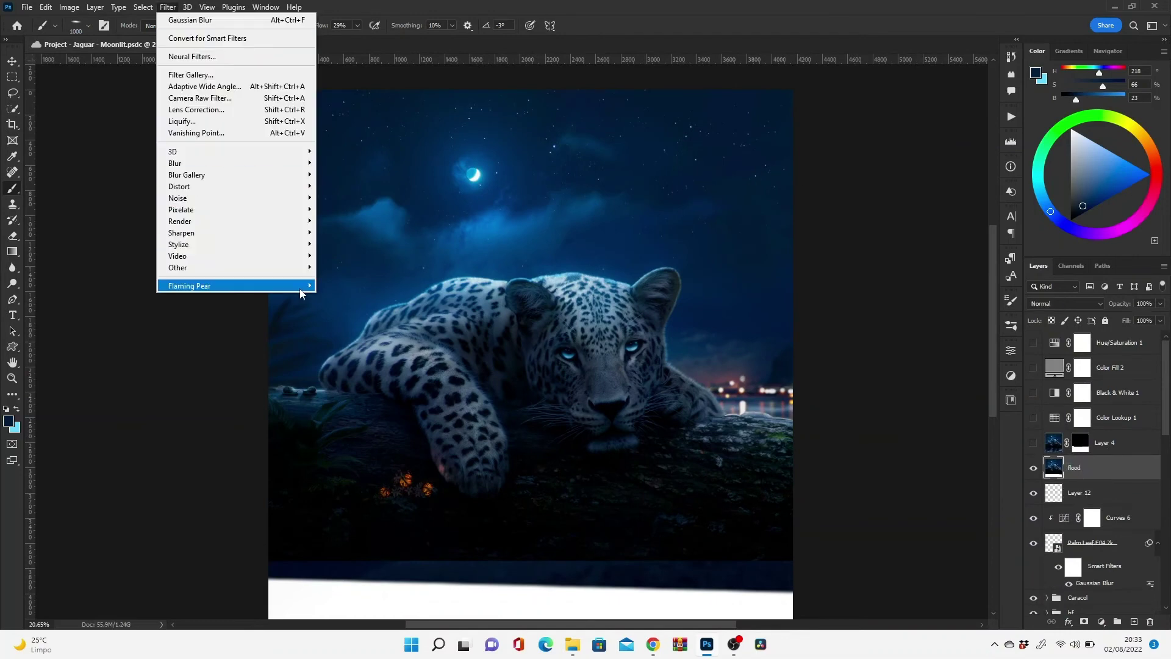
click(339, 288)
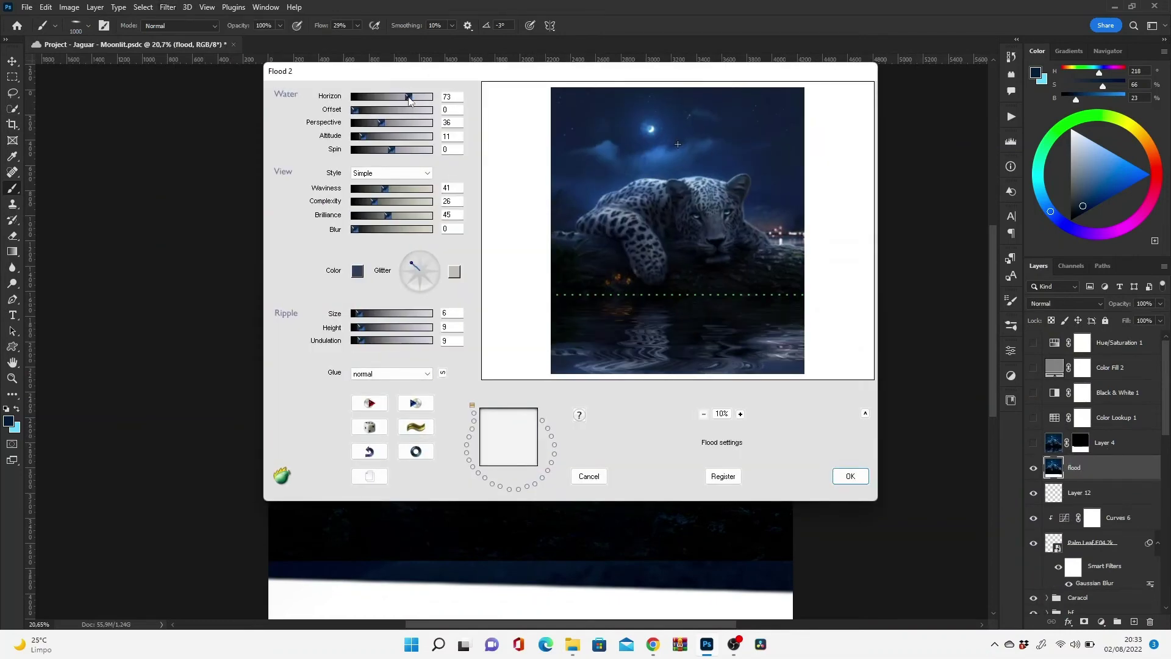
click(392, 189)
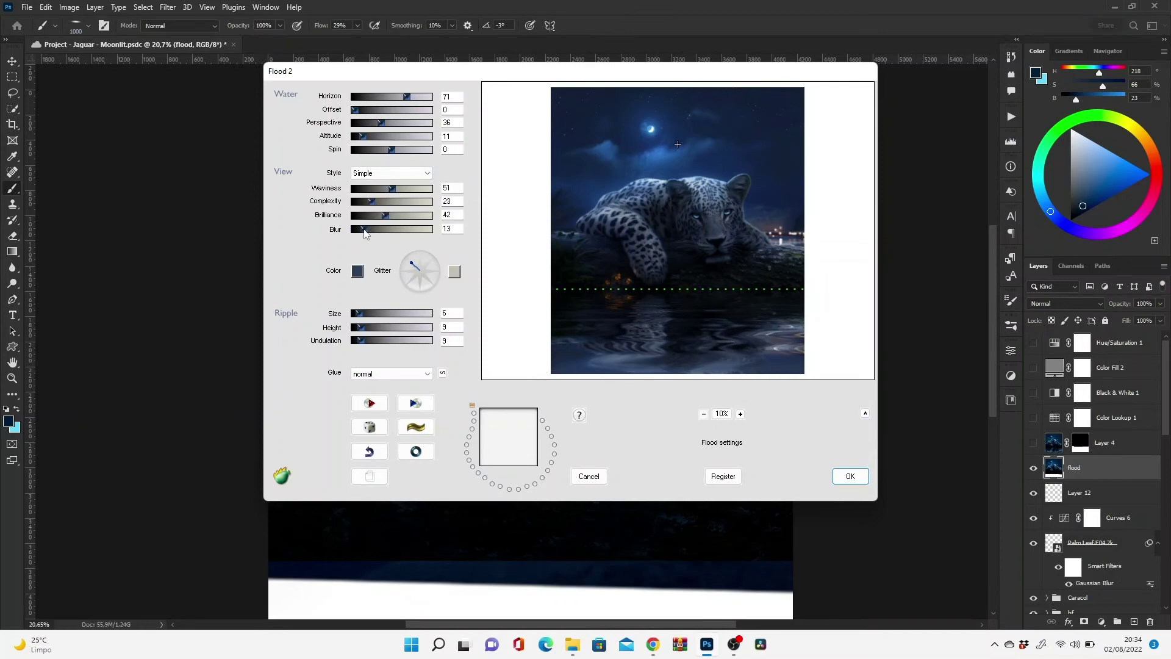
- Apply a first Flood 2 reflection with muted blue water and beige glitter
click(358, 271)
click(689, 178)
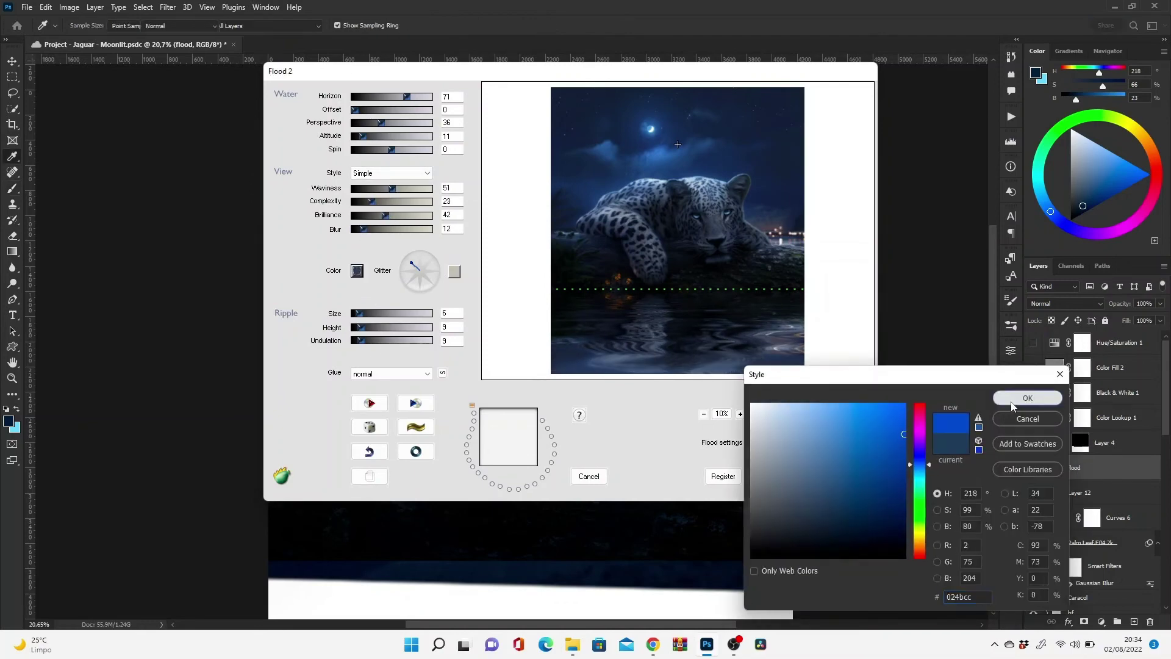
click(1028, 398)
click(455, 270)
click(761, 440)
key(Return)
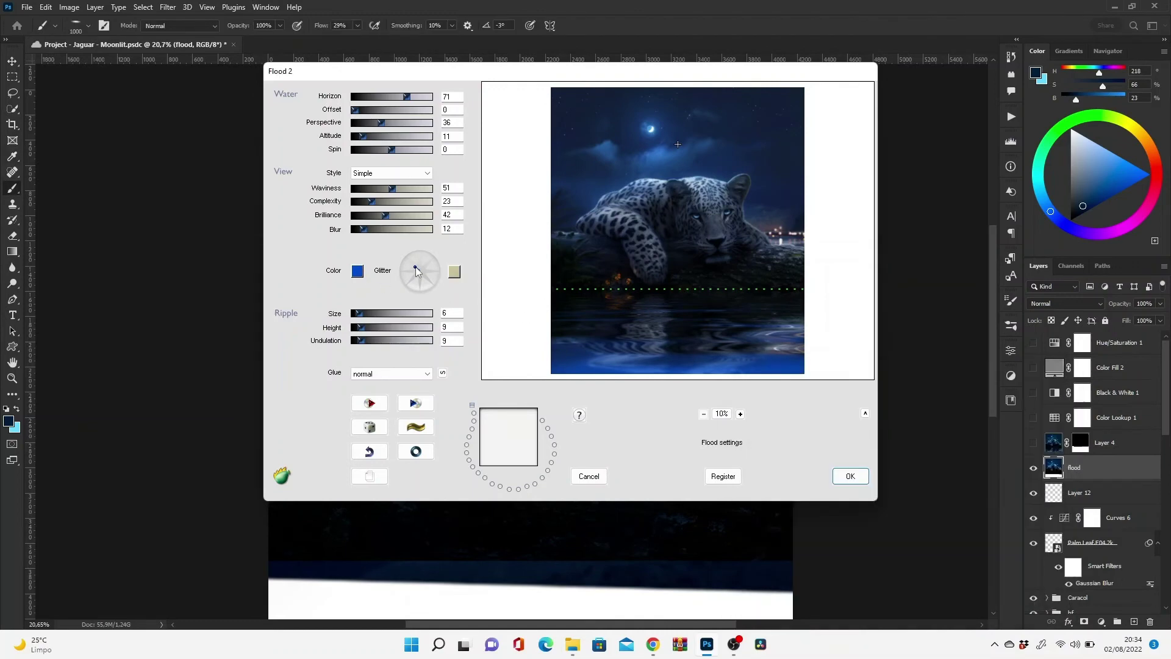
click(357, 271)
click(839, 471)
click(997, 410)
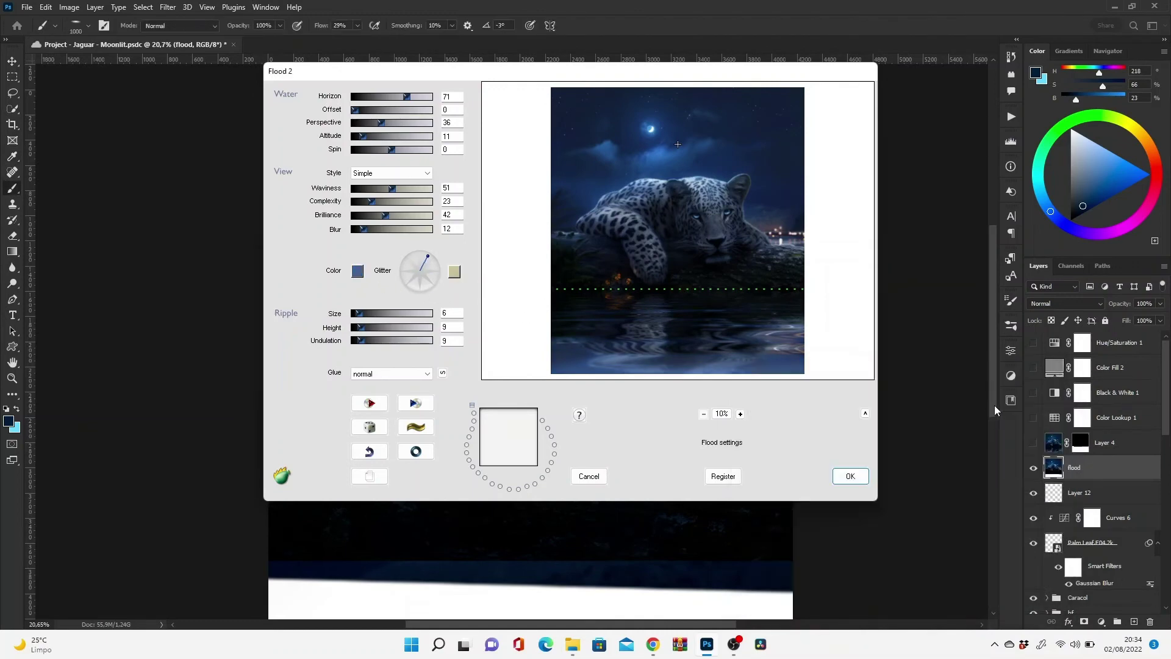
click(845, 475)
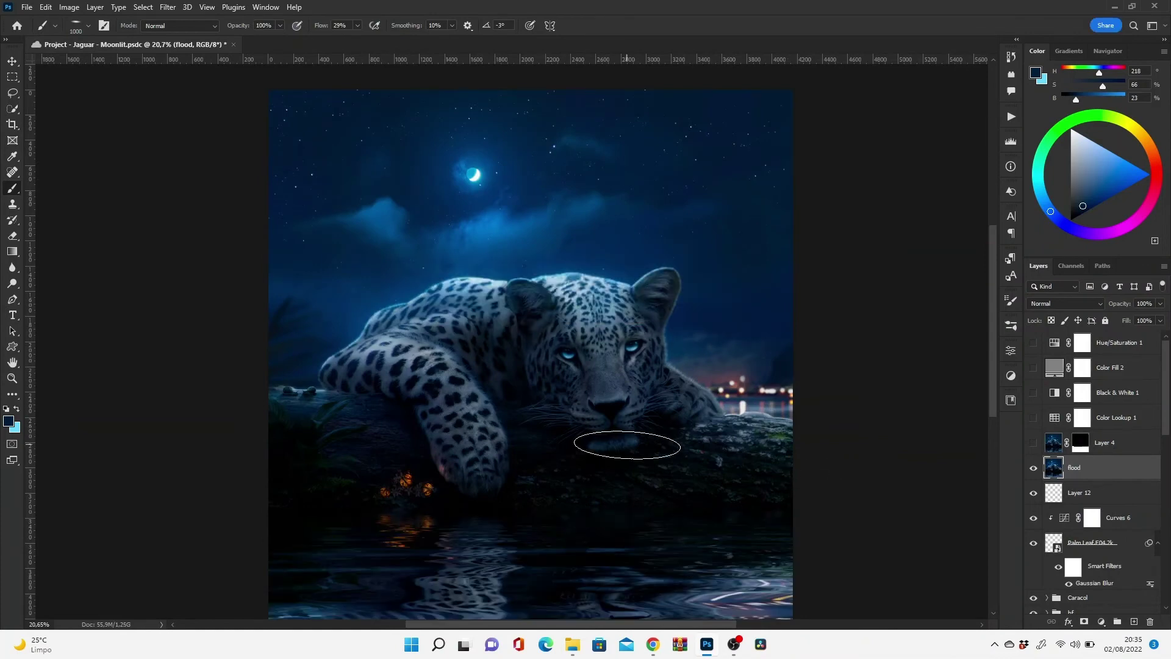
- Undo the first reflection and retry Flood 2 with water colour 5d5d5d, then cancel
scroll(628, 445, up, 3)
scroll(419, 531, down, 2)
scroll(430, 354, down, 3)
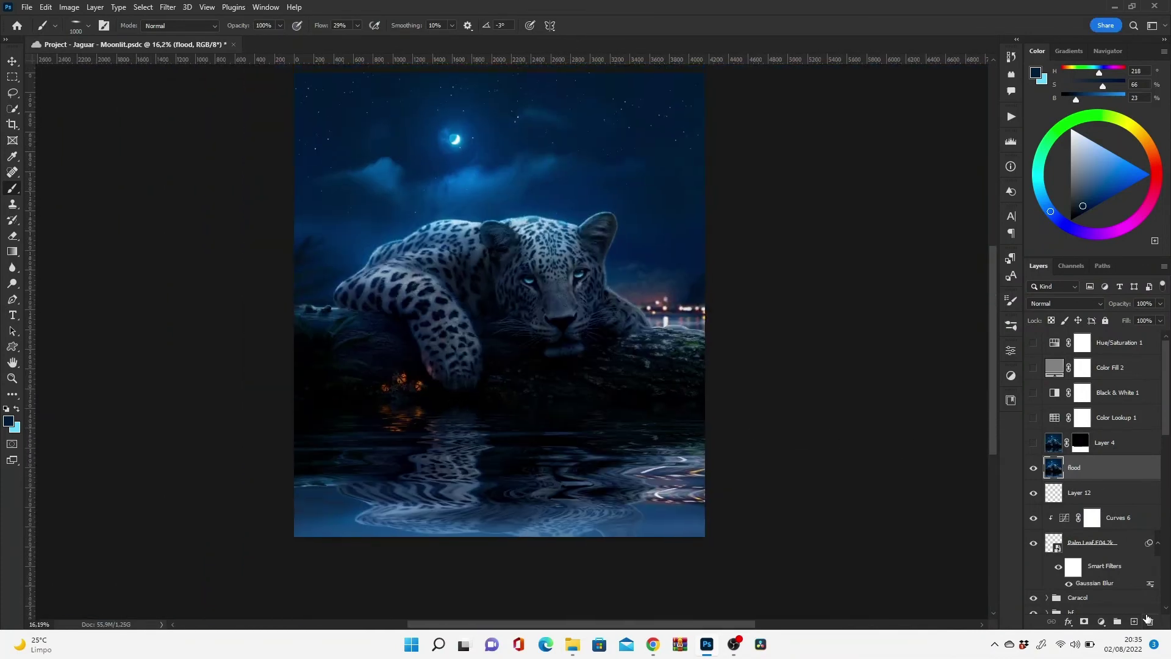
key(ctrl+z)
click(168, 7)
click(339, 286)
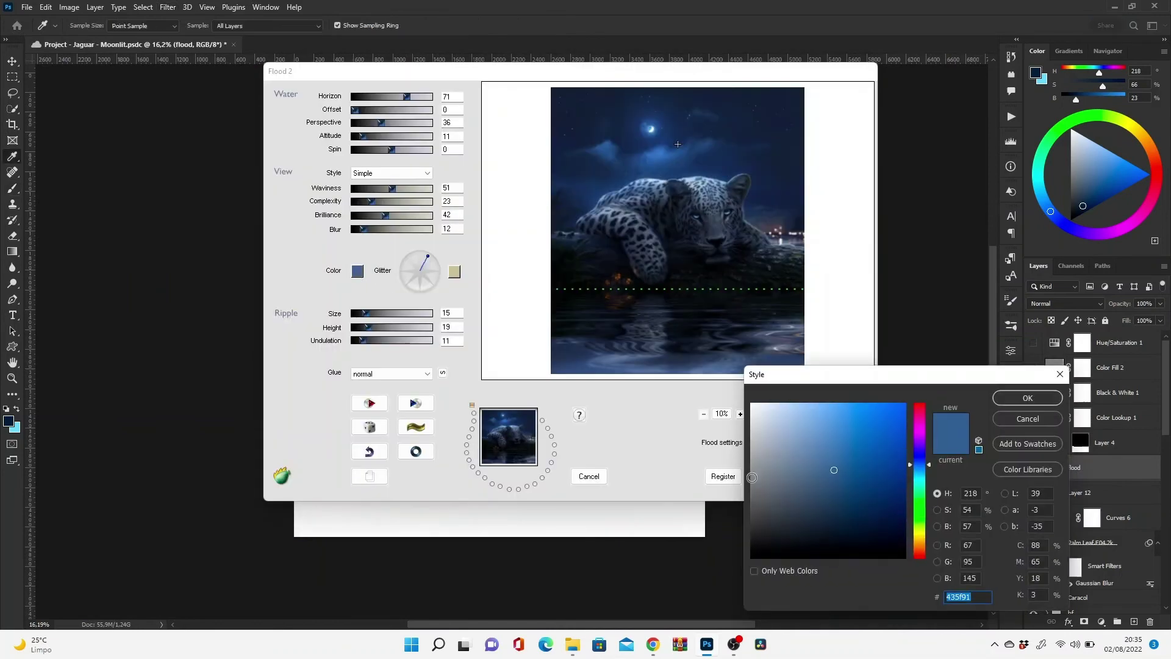
text(5d5d5d)
click(1023, 421)
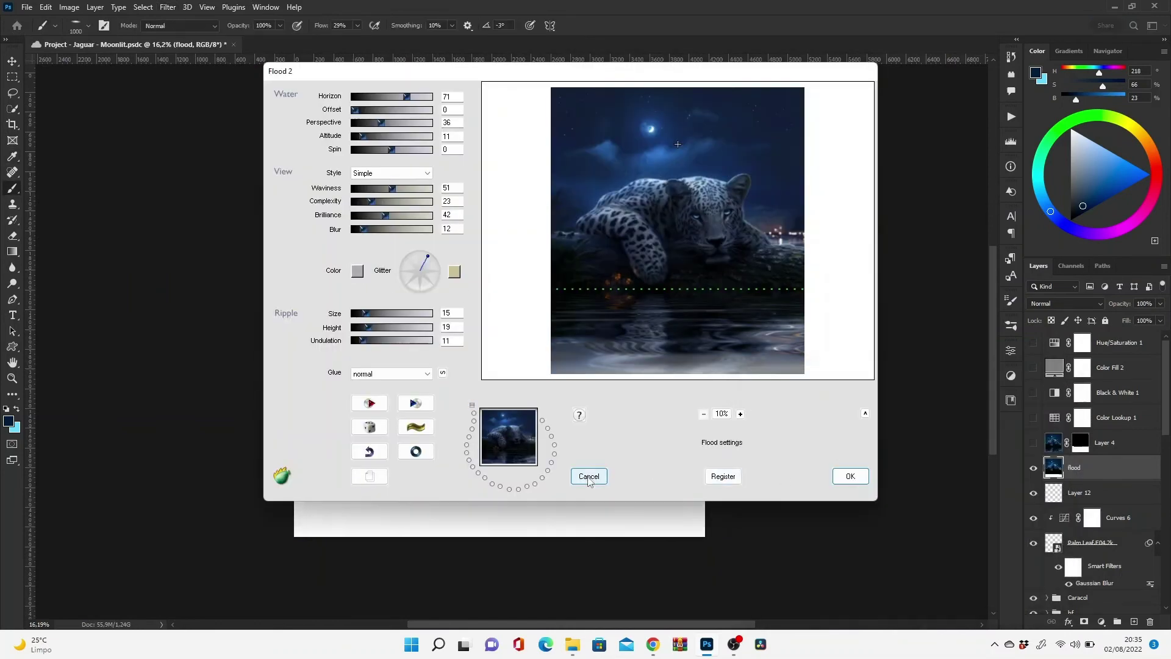
click(589, 476)
- Rerun Flood 2 with horizon 73 and a darker navy water colour
click(167, 7)
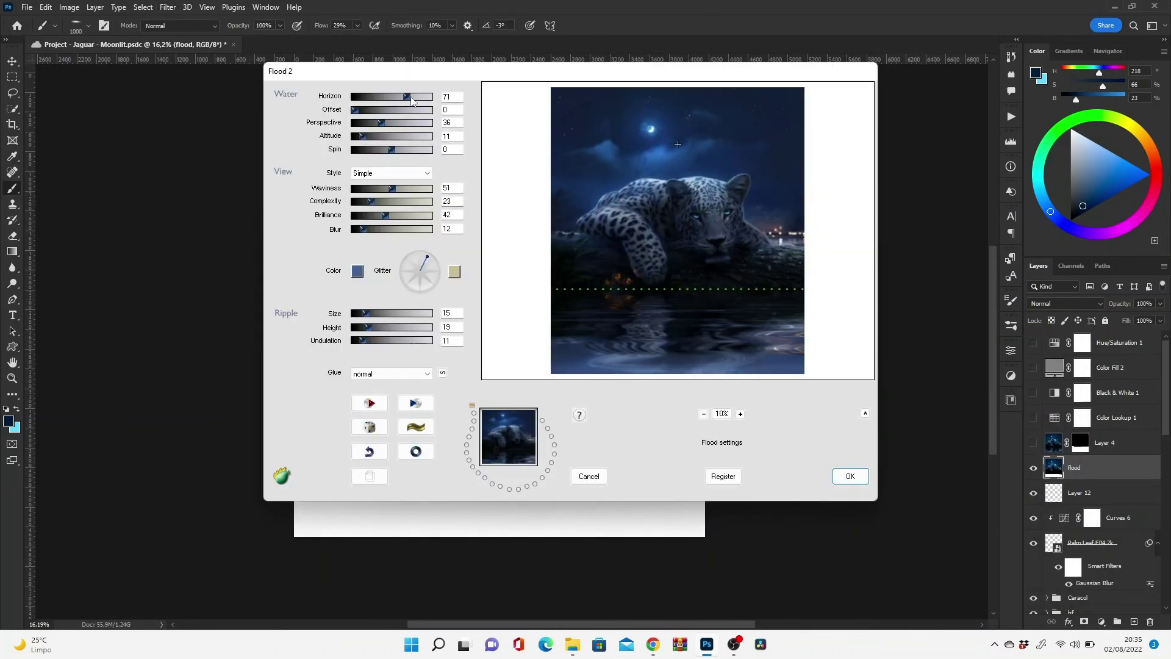
drag(407, 96, 409, 99)
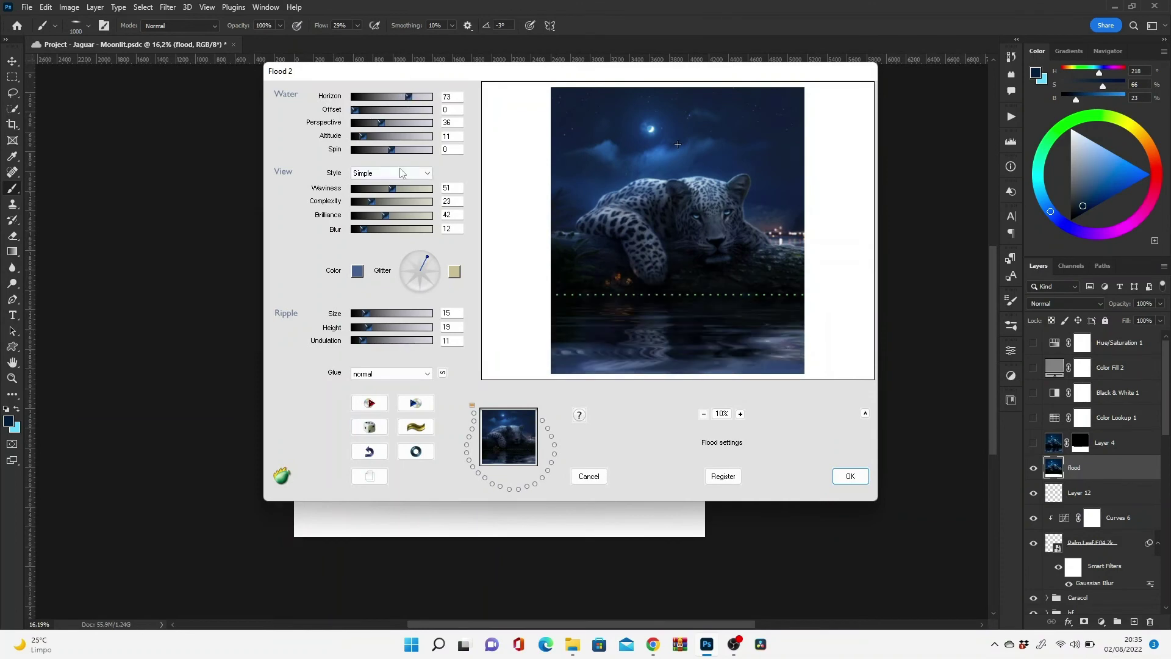
click(358, 270)
click(998, 410)
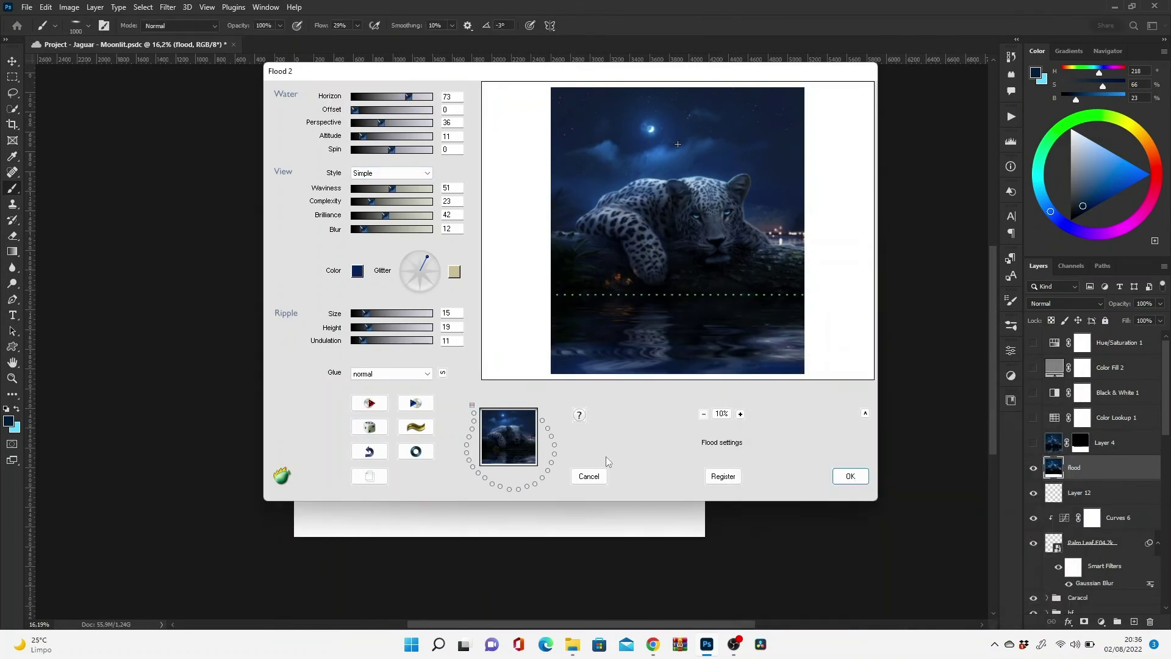
click(851, 475)
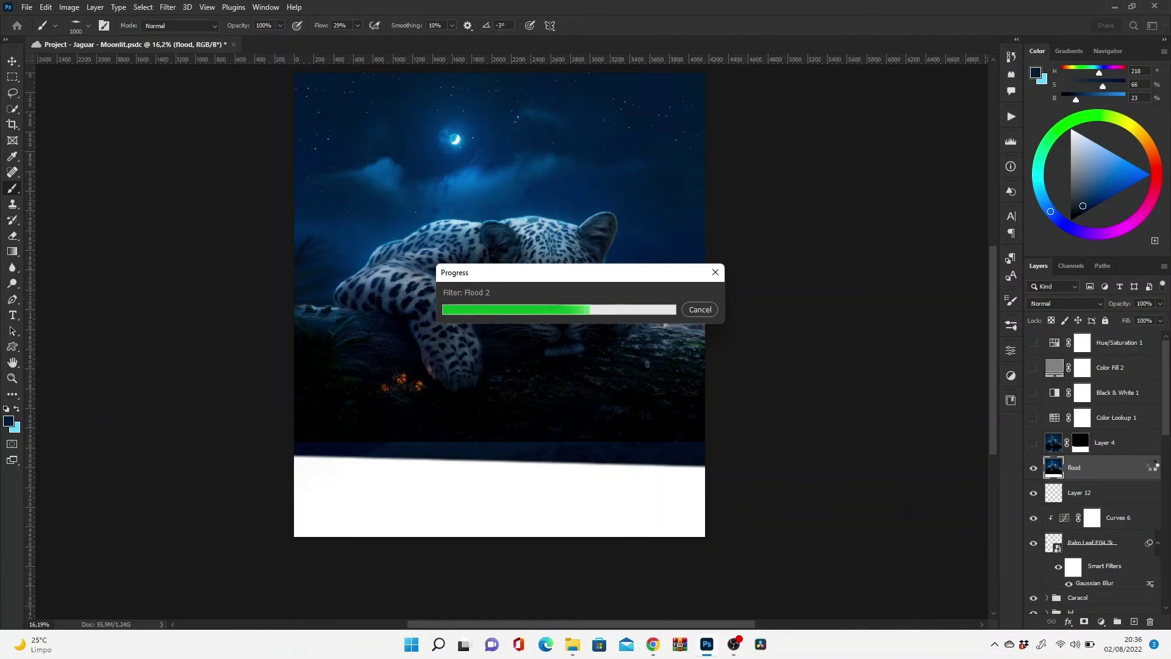
- Duplicate the flood layer, preview Screen blending on it, then discard the trial copy
key(ctrl+j)
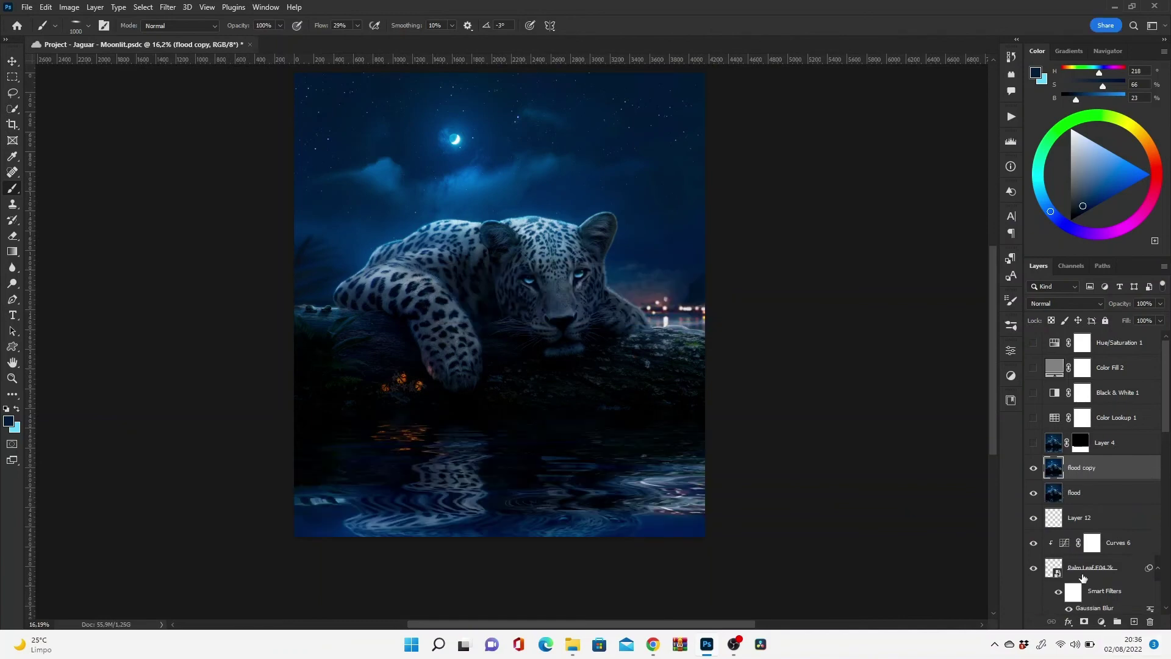
right_click(1092, 467)
click(1049, 303)
key(Escape)
key(Delete)
- Mask the flood copy to the lower water area, make it a smart object, and set Screen blending
key(m)
drag(292, 410, 792, 549)
click(1084, 622)
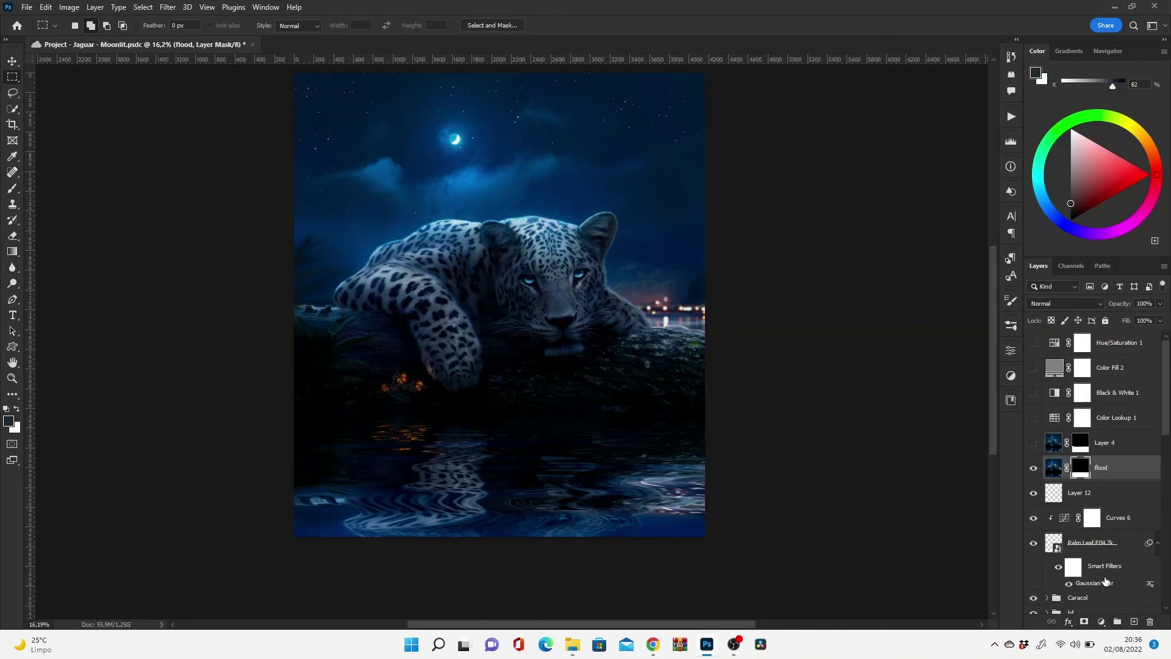
right_click(1122, 467)
click(1052, 305)
- Apply several successive Gaussian Blur filters to the flood copy
click(168, 7)
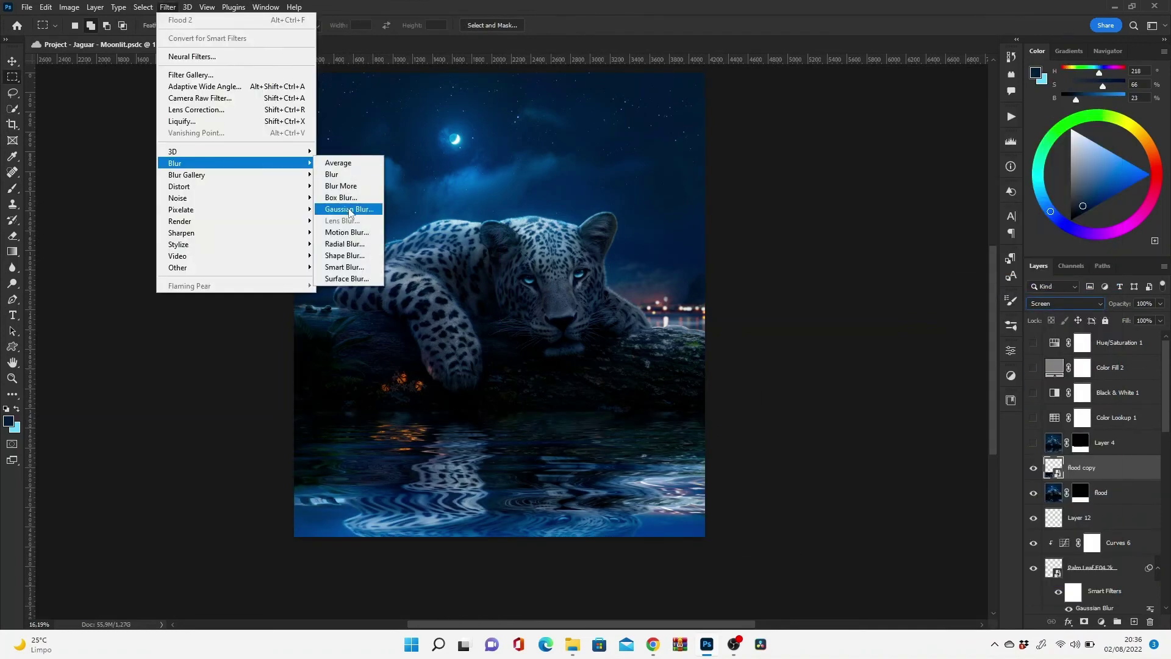
click(347, 207)
key(Return)
click(168, 7)
click(353, 207)
key(Return)
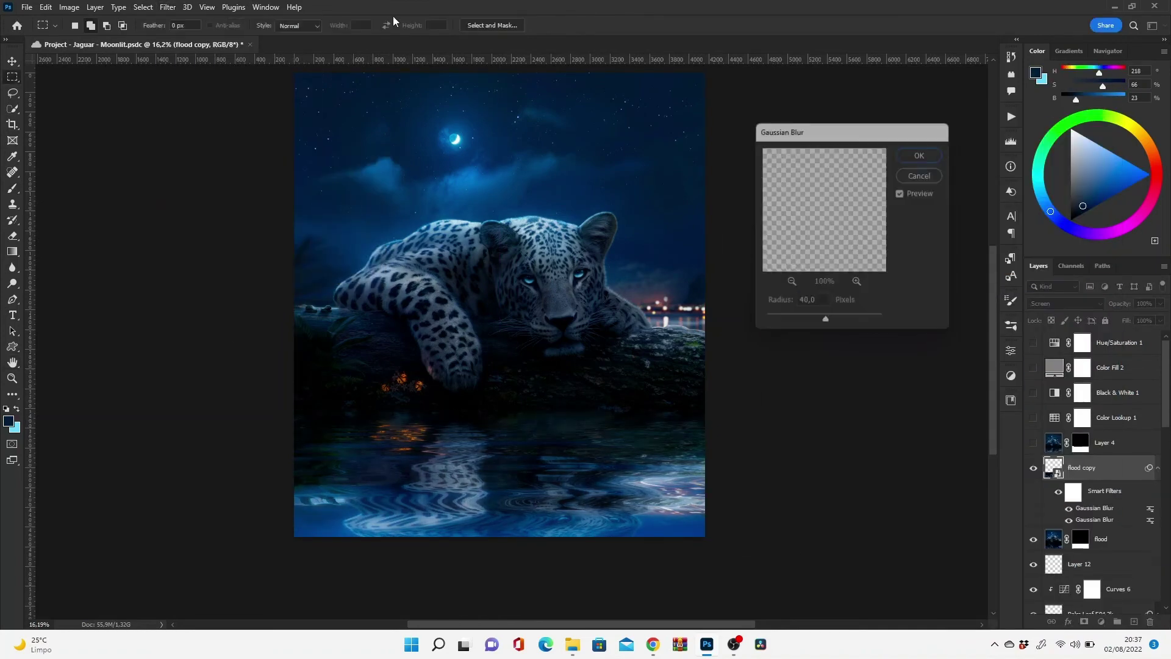
click(168, 7)
click(353, 207)
click(921, 154)
- Add a Levels adjustment to the flood copy and lower its opacity to about 52%
key(ctrl+l)
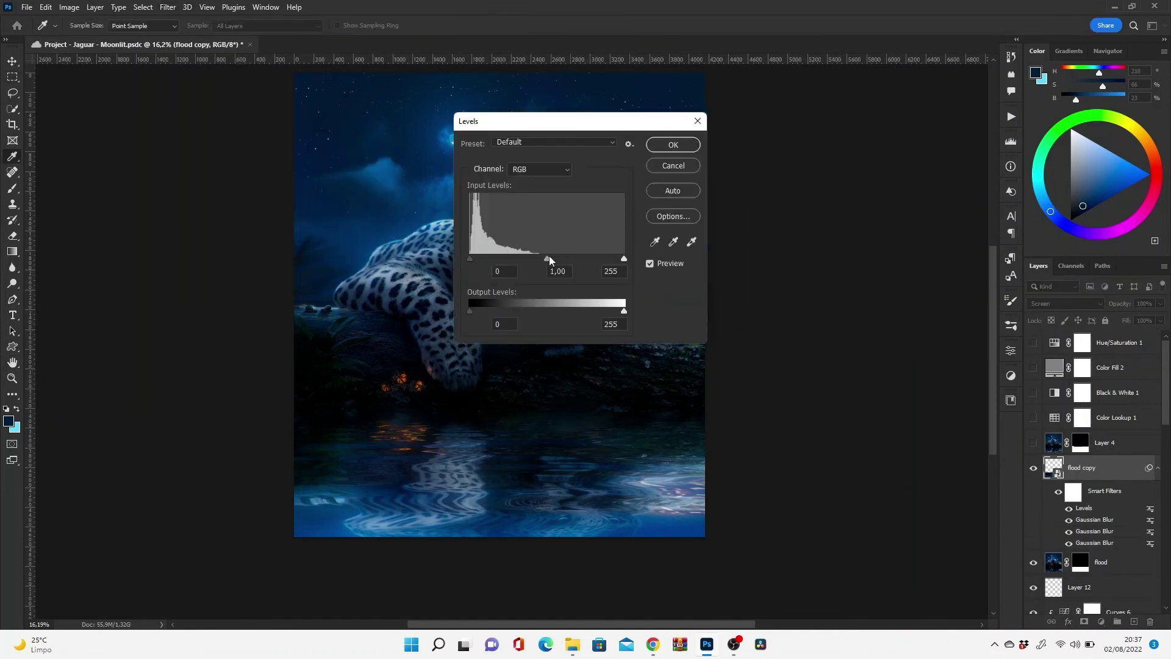
key(Escape)
click(1158, 468)
drag(1120, 304, 1105, 308)
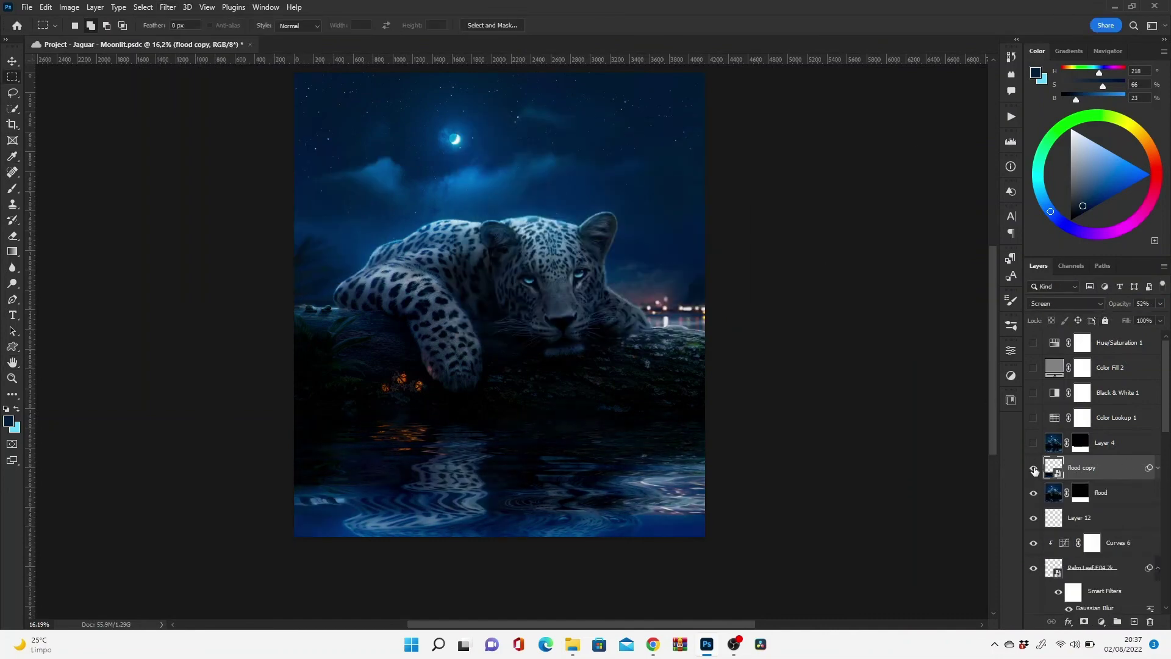
scroll(1118, 504, down, 2)
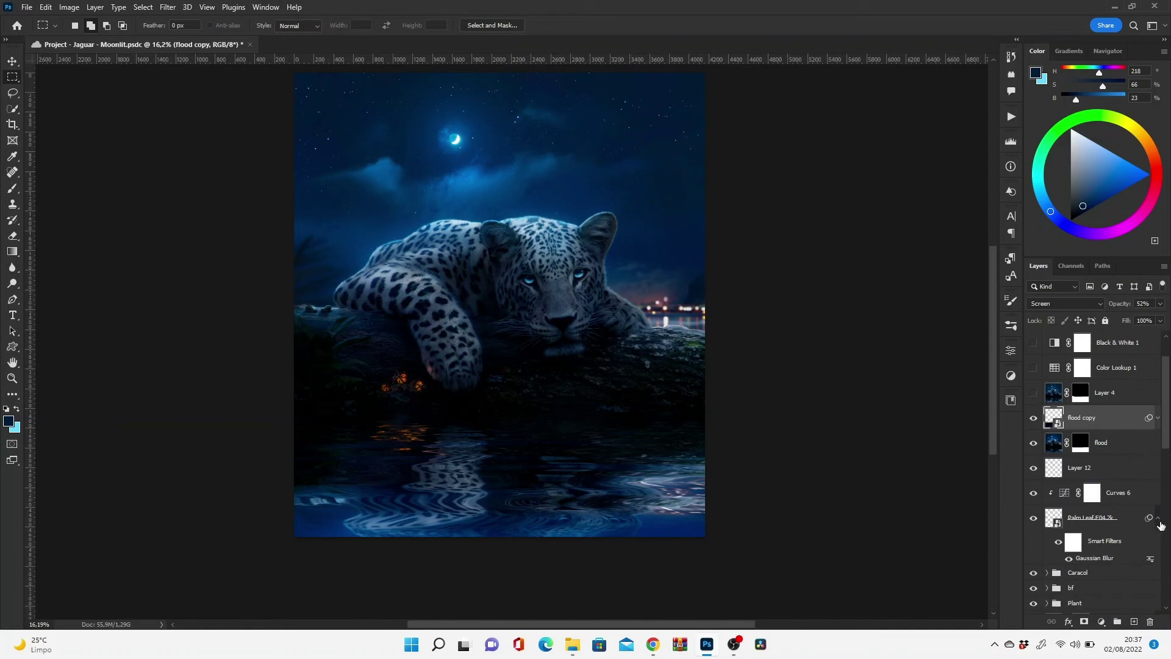
- Group Curves 6 with Palm Leaf, move the blur group above flood copy, and reshape its contents
click(1110, 492)
shift+click(1098, 517)
key(ctrl+g)
double_click(1080, 488)
text(blur)
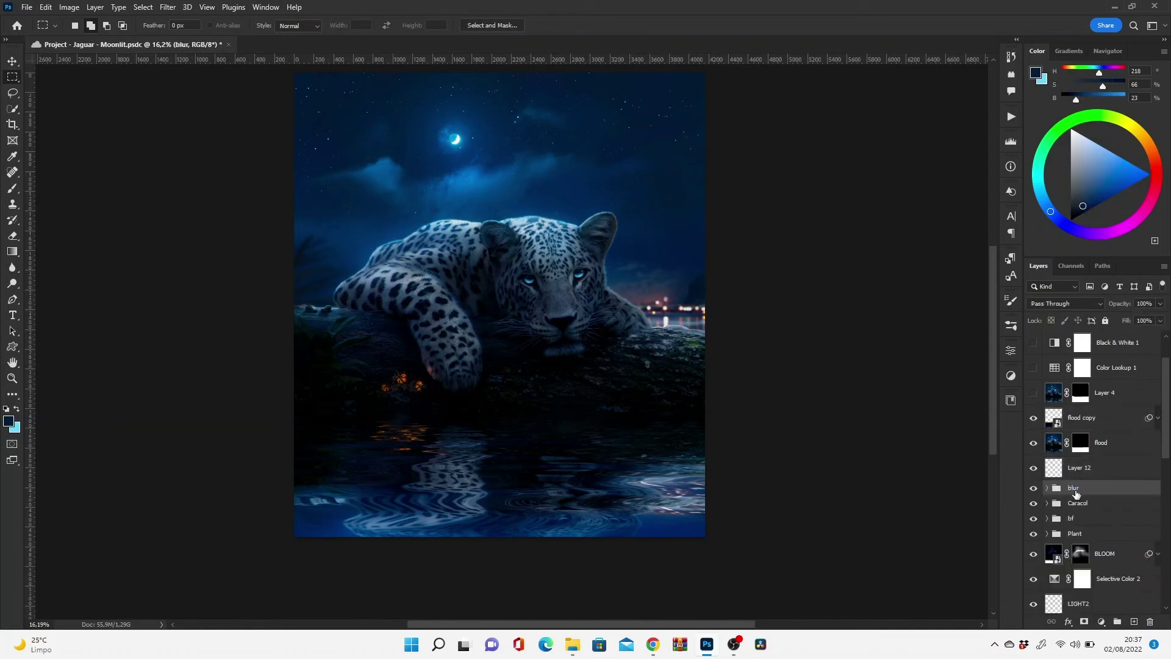
drag(1076, 494, 1077, 405)
key(ctrl+t)
drag(418, 511, 340, 466)
click(604, 25)
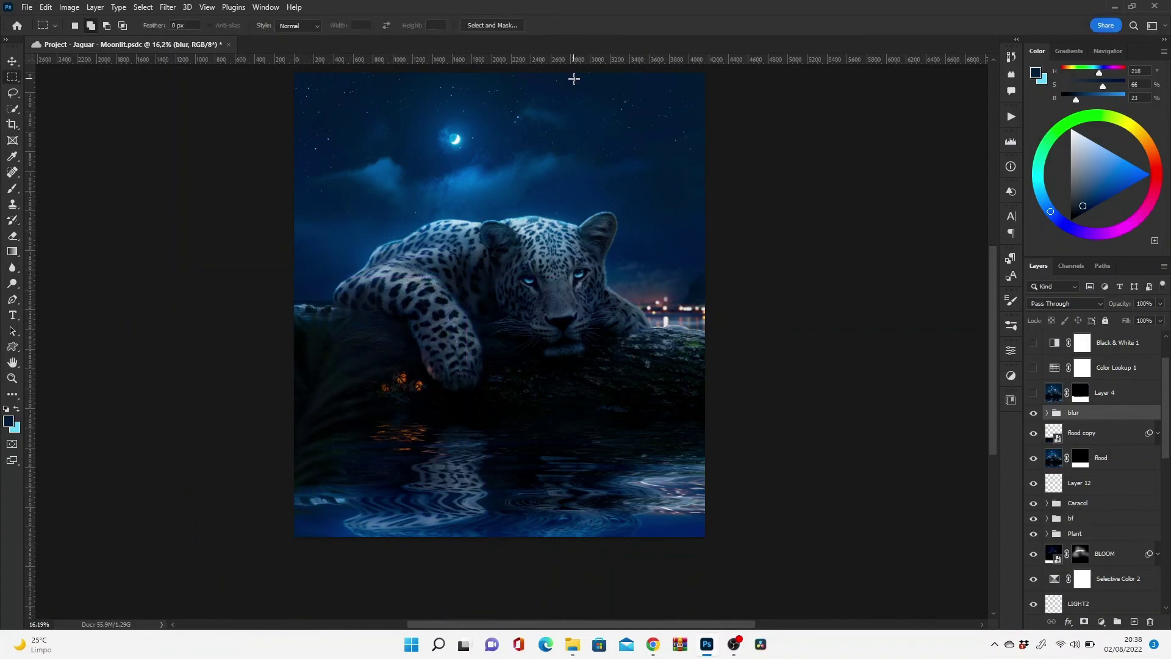
- Add Layer 14 above flood and brush dark blue over the bright bottom reflections
click(1107, 460)
key(ctrl+shift+alt+n)
key(b)
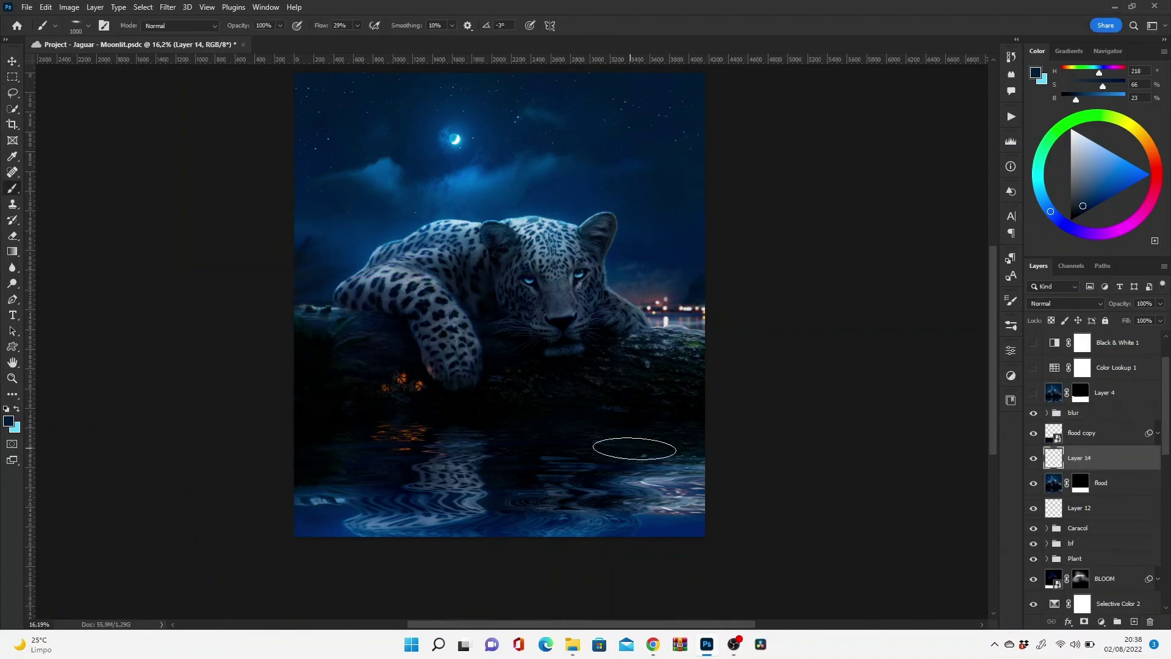
alt+click(680, 414)
drag(688, 539, 299, 526)
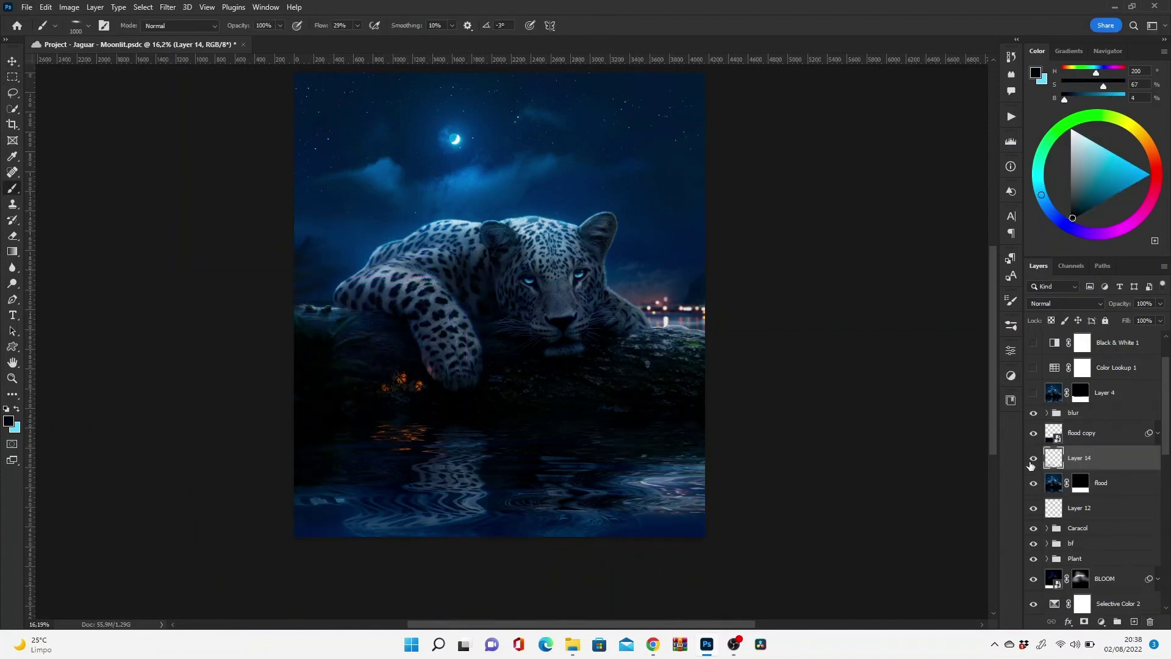
- Stamp all visible layers into a new merged layer
scroll(982, 488, up, 1)
key(ctrl+shift+alt+e)
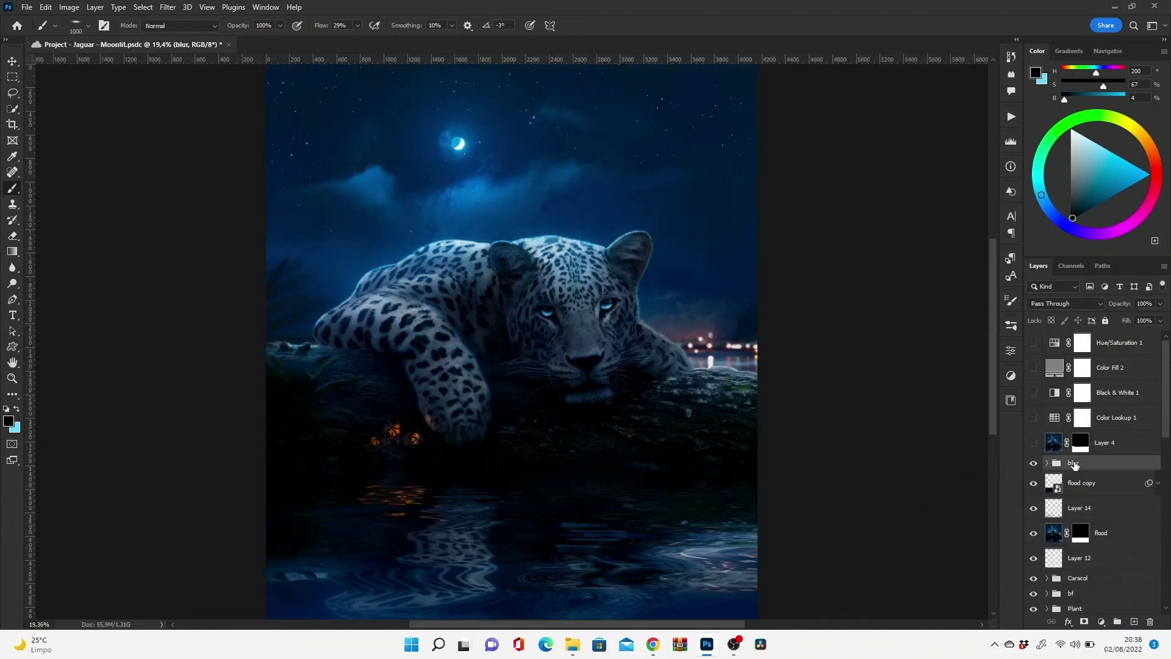
double_click(1081, 468)
- Name the merged layer 'raw' and convert it to a smart object
text(raw)
key(Return)
right_click(1098, 468)
click(1029, 280)
- Apply a Camera Raw Filter using the Artistic 05 profile
click(168, 7)
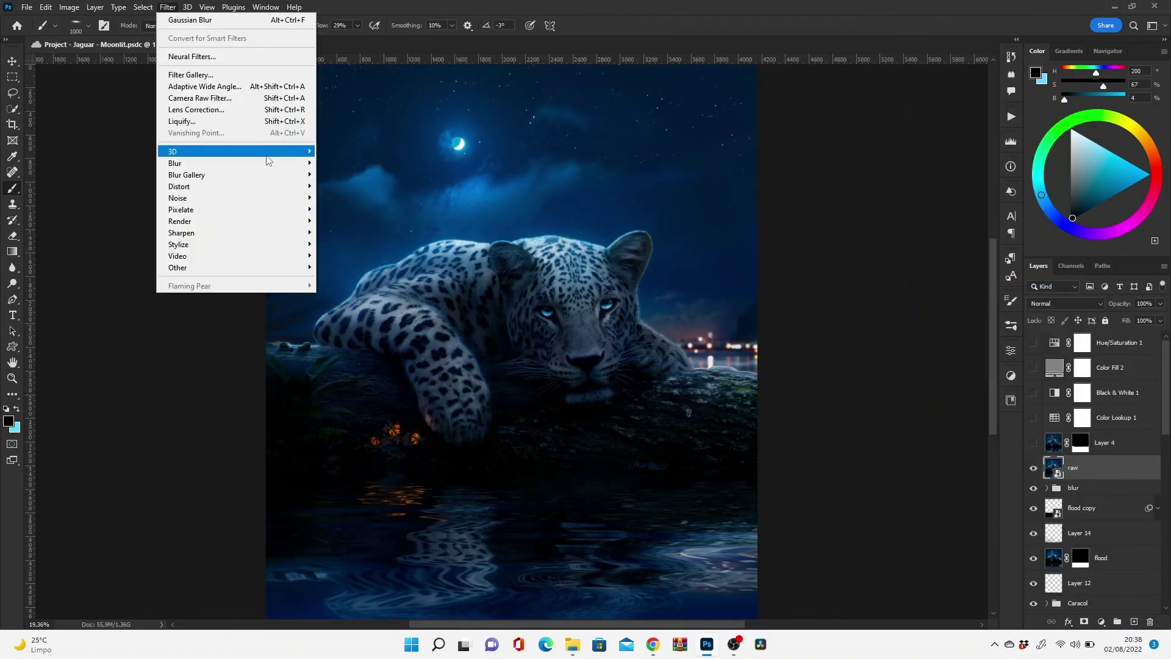
click(255, 100)
click(943, 207)
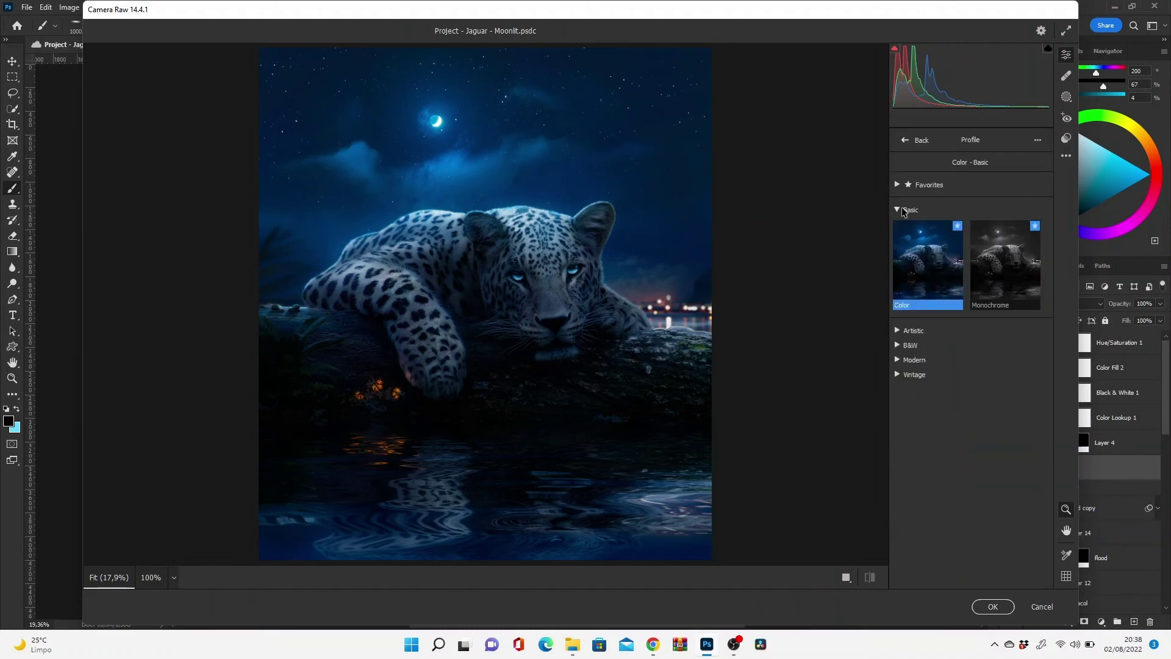
click(913, 234)
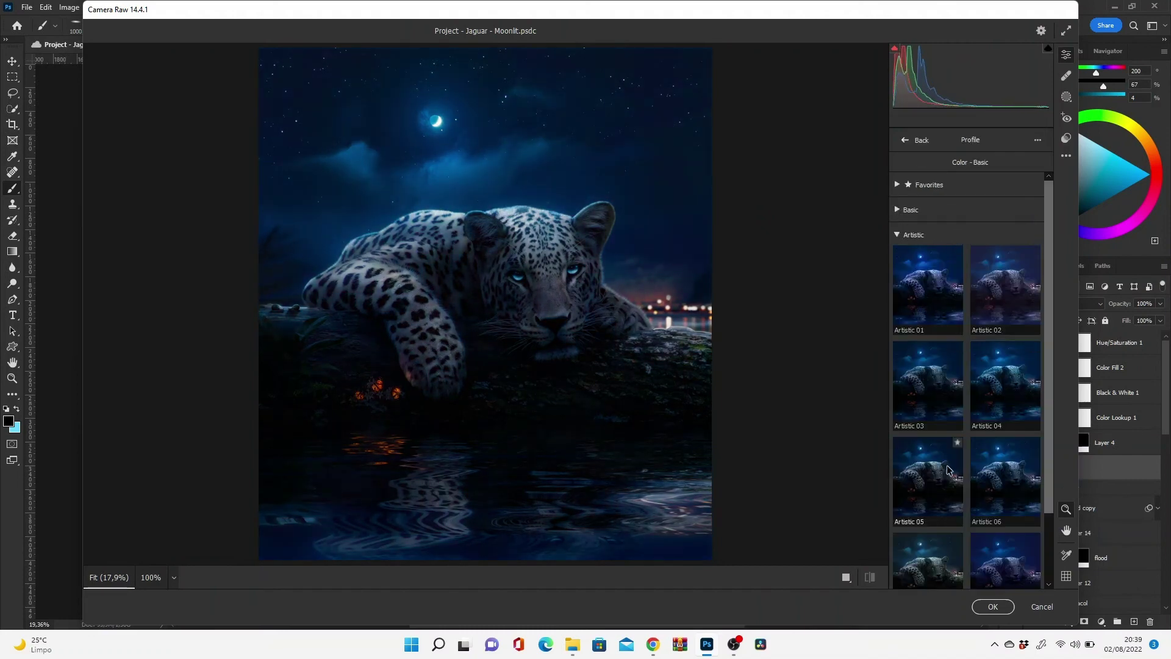
double_click(943, 488)
- In Basic, raise exposure and contrast, lower highlights, lift shadows, set texture +4, add clarity
click(910, 215)
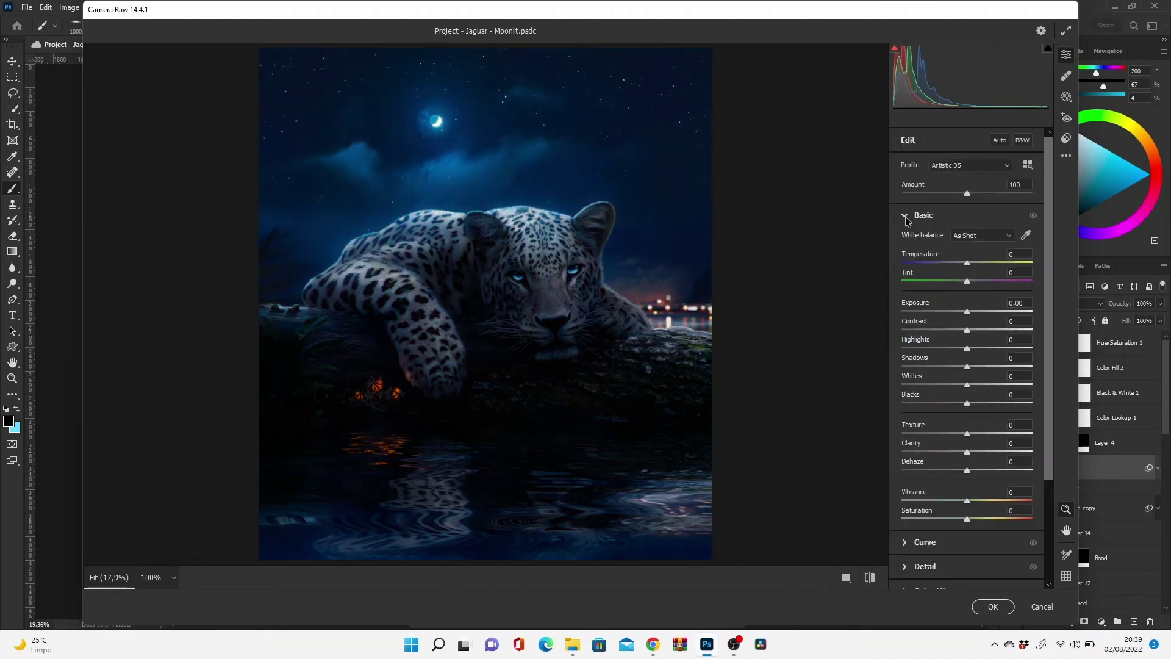
mouse_move(967, 281)
mouse_down()
mouse_move(981, 348)
mouse_move(970, 348)
mouse_up()
drag(968, 367, 988, 367)
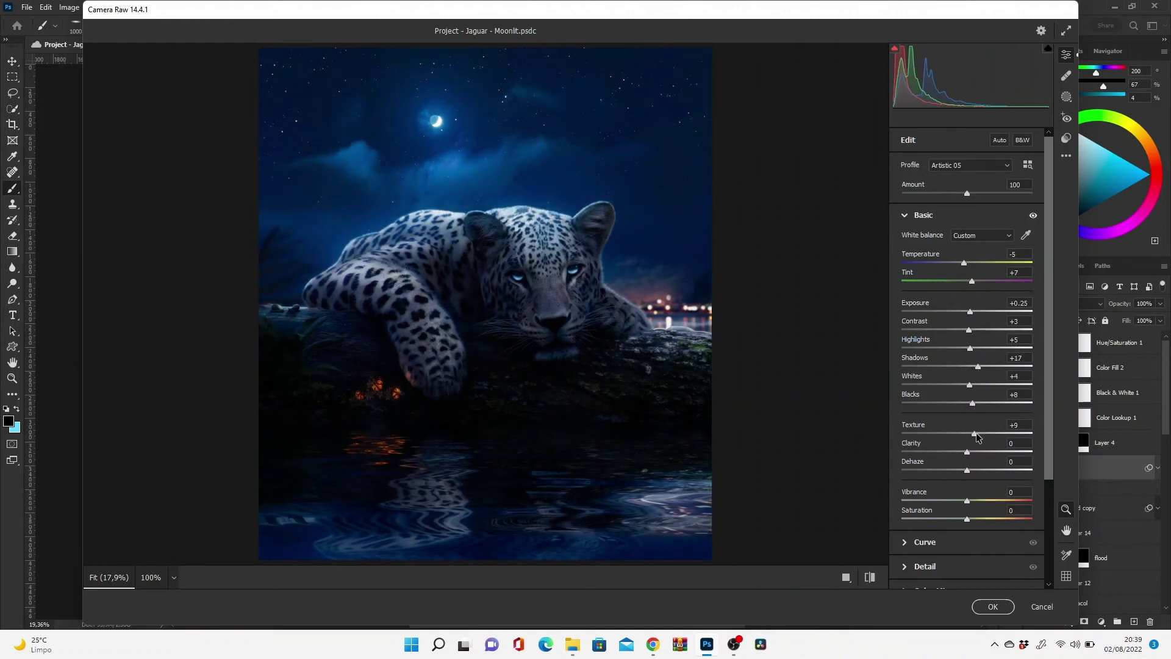
drag(975, 434, 970, 434)
drag(967, 453, 989, 452)
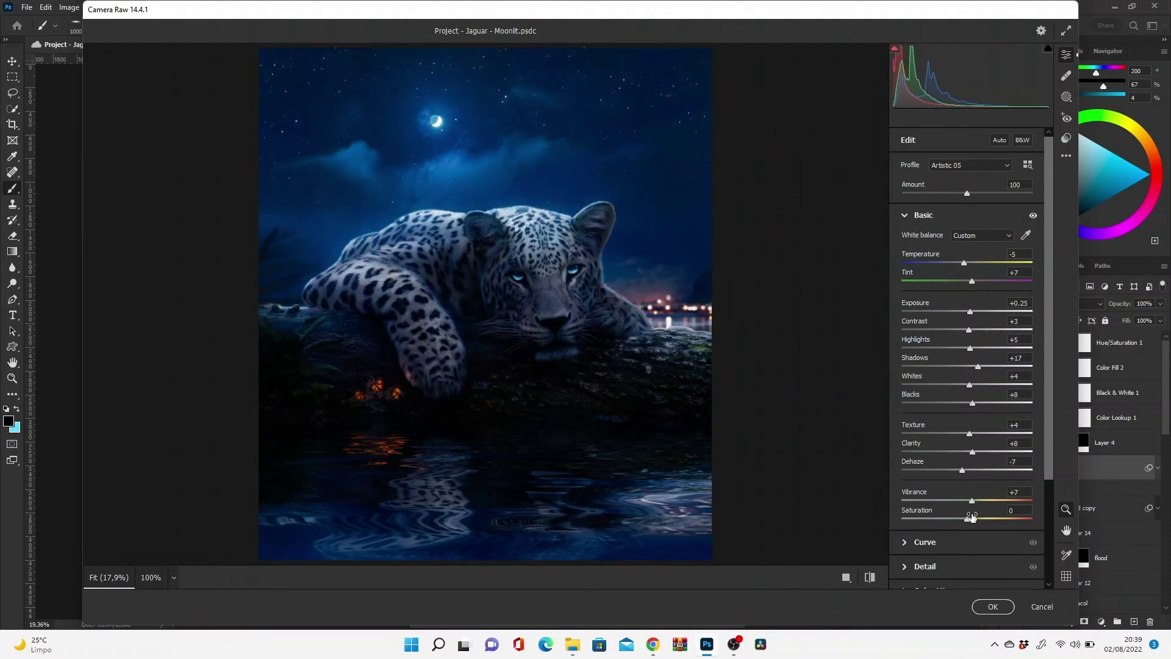
click(870, 577)
click(905, 214)
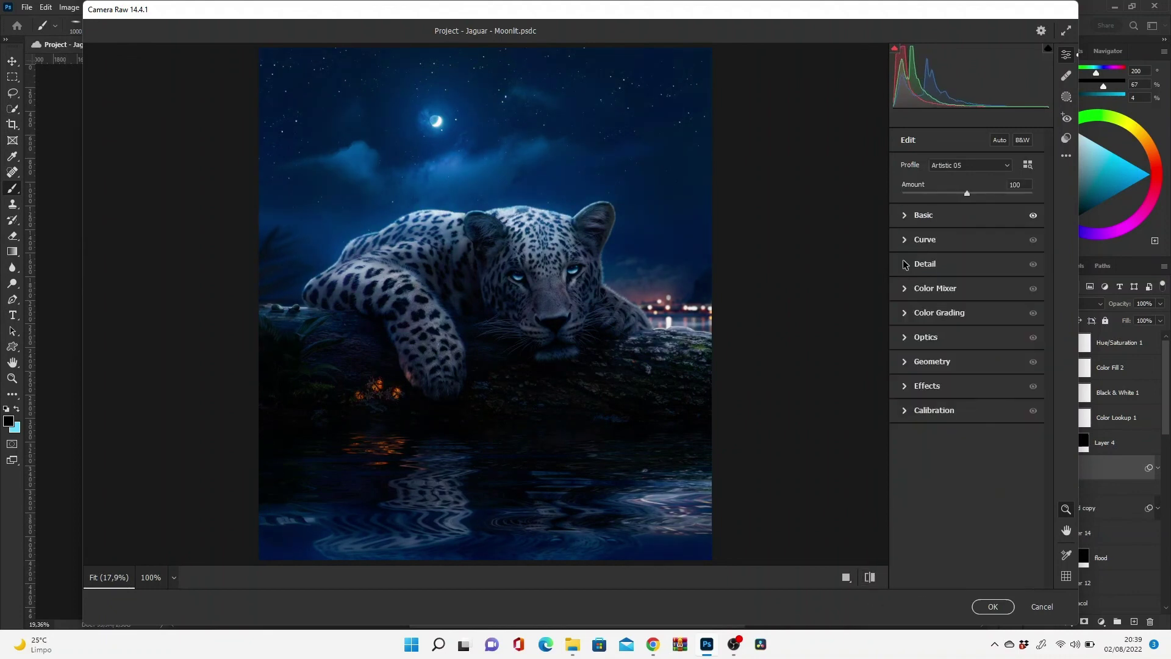
click(905, 264)
- Reset the Aquas hue, shift Blues and Purples, and tint the colour grading toward purple
click(905, 288)
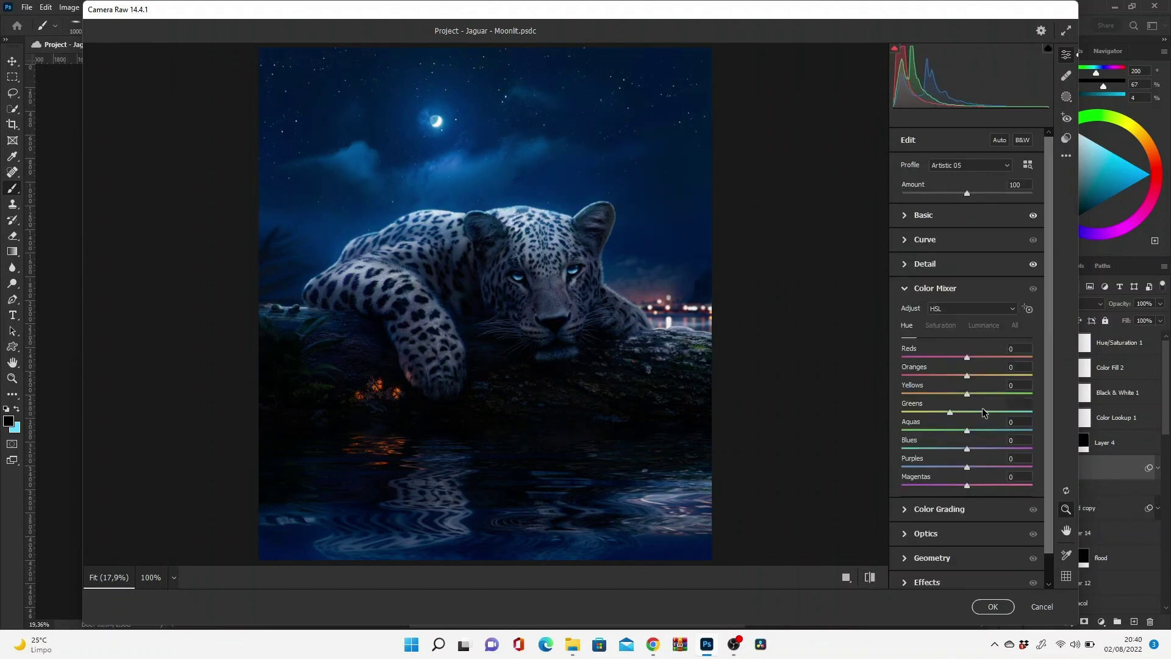
double_click(970, 431)
drag(967, 449, 965, 467)
click(905, 287)
click(905, 313)
drag(968, 309, 976, 302)
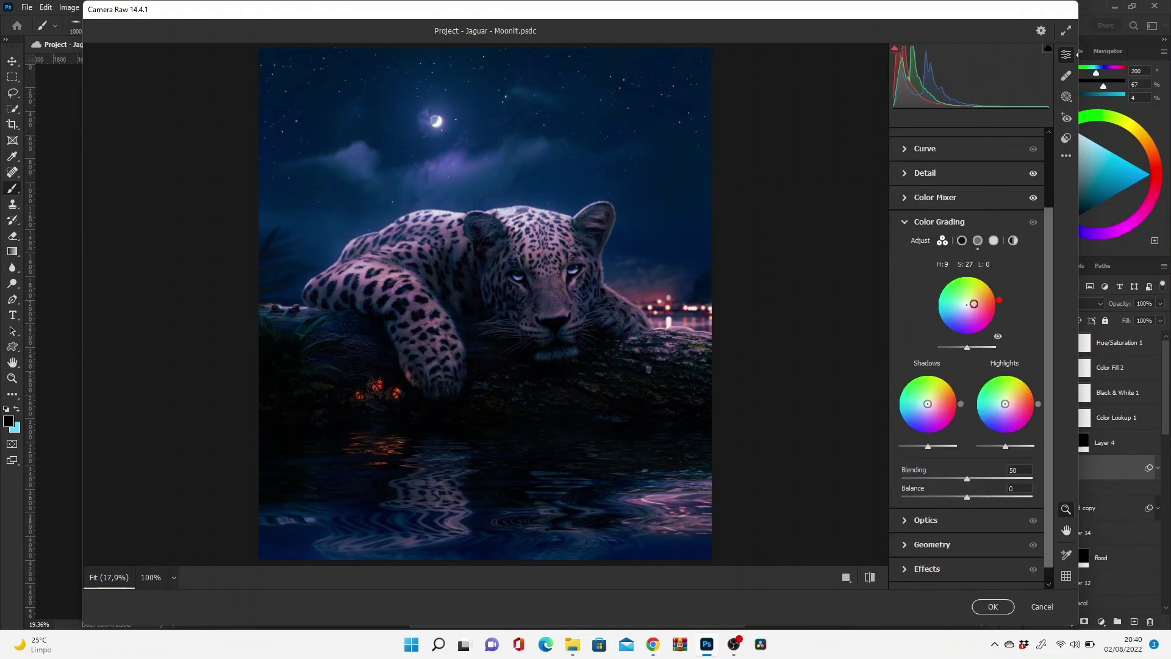
click(905, 223)
- Add grain 6 and a slight dark vignette of -5 in Effects
click(926, 337)
click(905, 336)
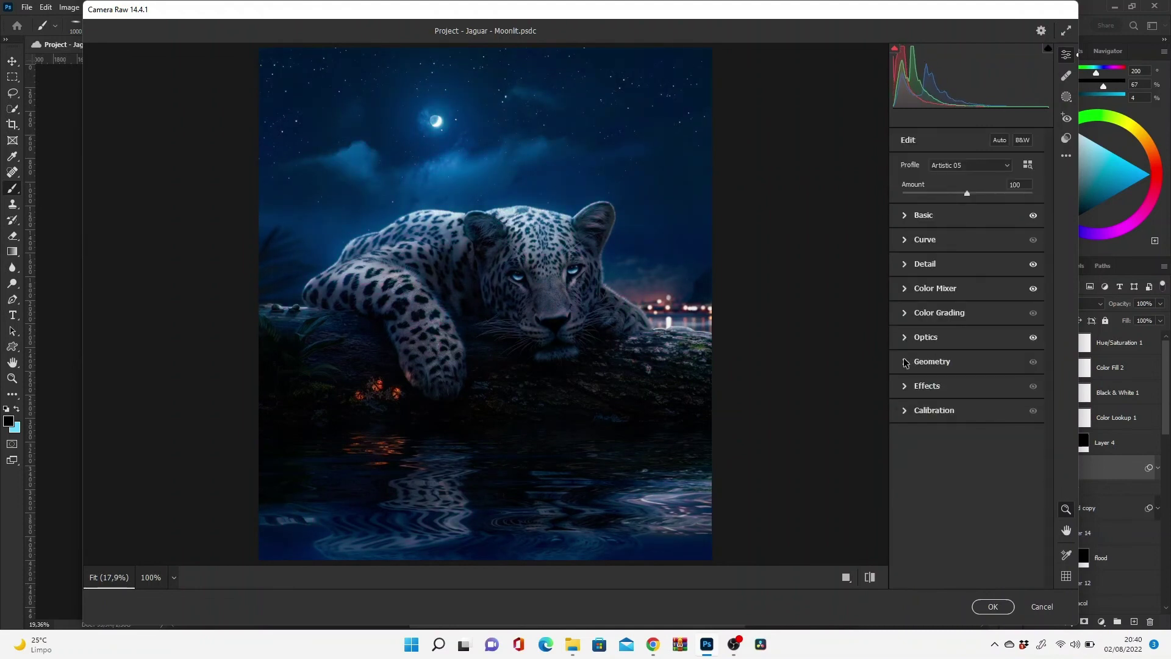
click(905, 361)
click(905, 386)
drag(903, 415, 910, 415)
drag(967, 439, 964, 438)
click(905, 385)
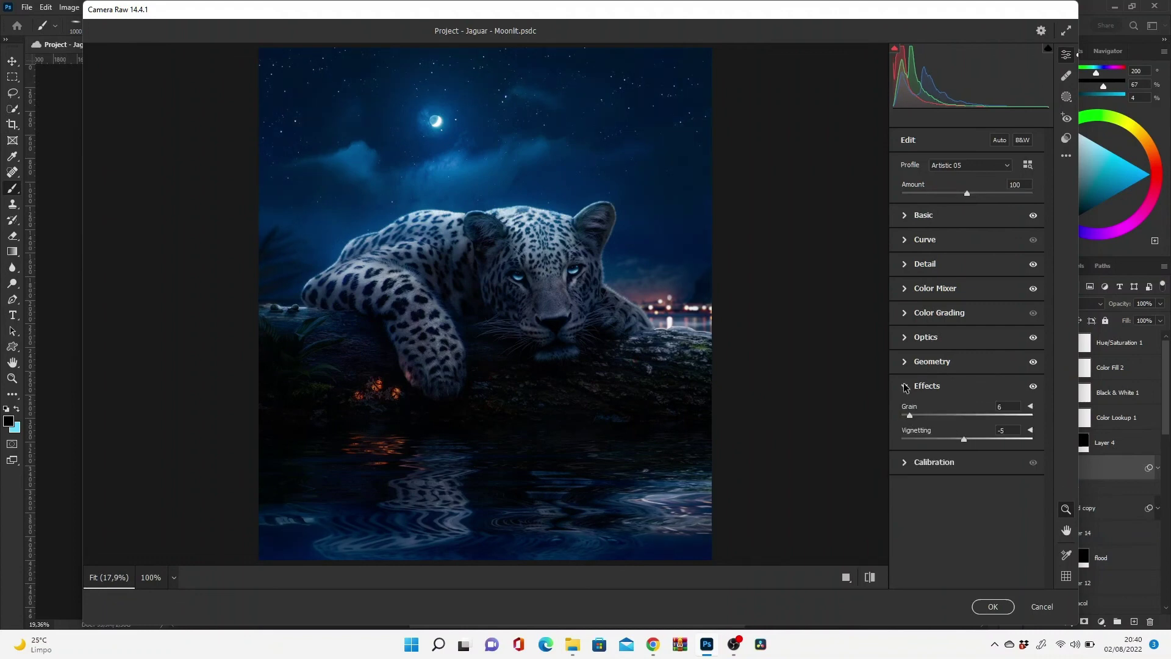
- Shift the calibration green primary hue to -11 and the red primary hue, then apply the filter
click(928, 410)
drag(978, 506, 960, 504)
drag(967, 448, 943, 449)
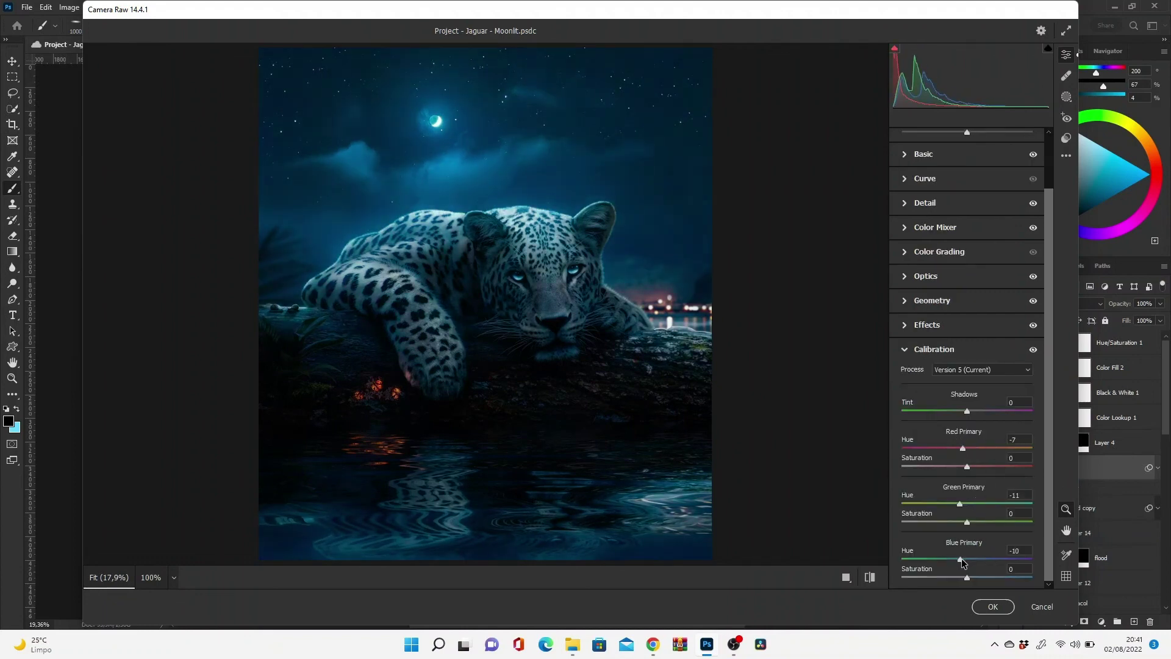
drag(967, 559, 965, 559)
scroll(970, 549, up, 1)
click(993, 608)
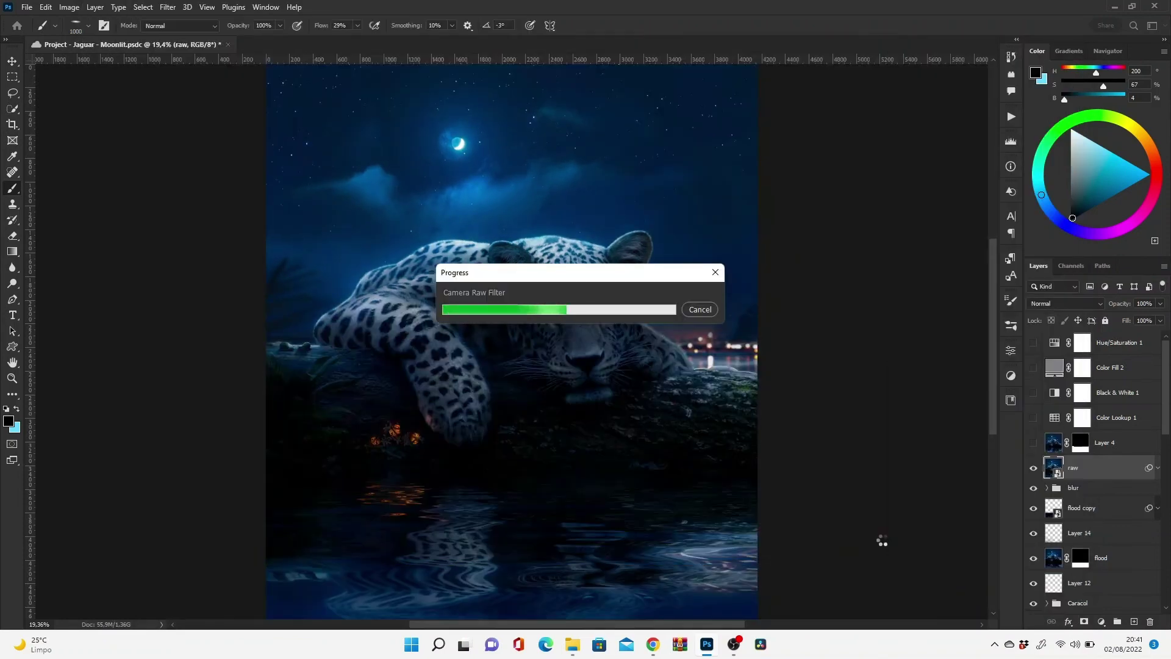
- Add a Screen-mode Levels adjustment with midtone 0.39 and an inverted black mask
click(1158, 468)
click(1101, 622)
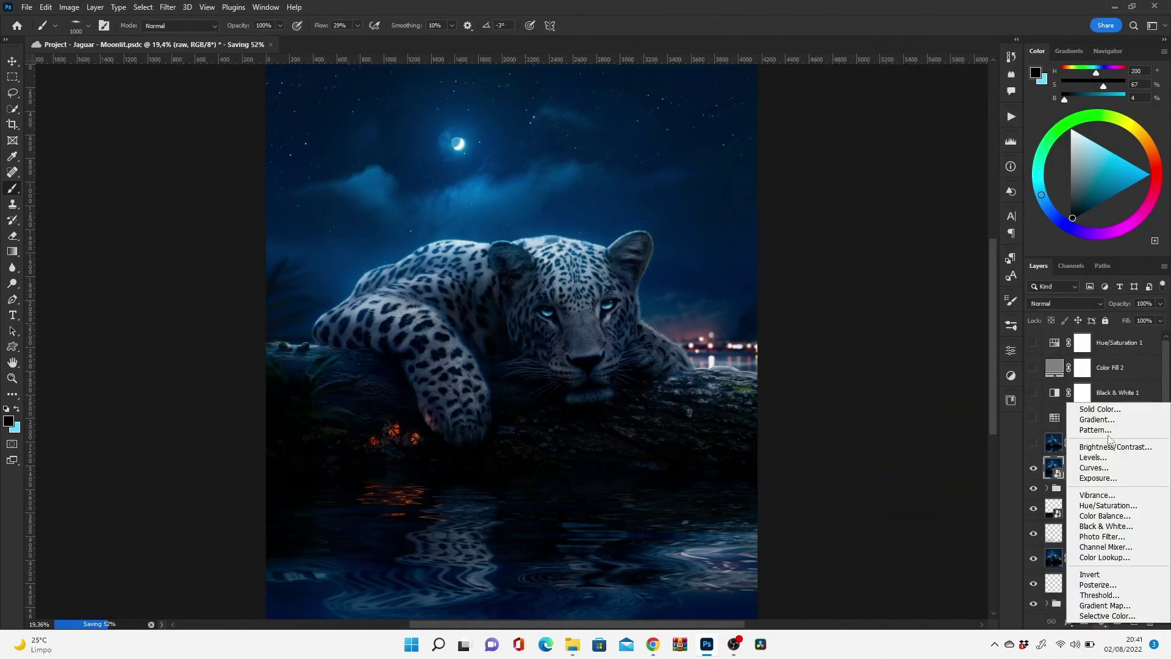
click(1093, 457)
key(alt+shift+s)
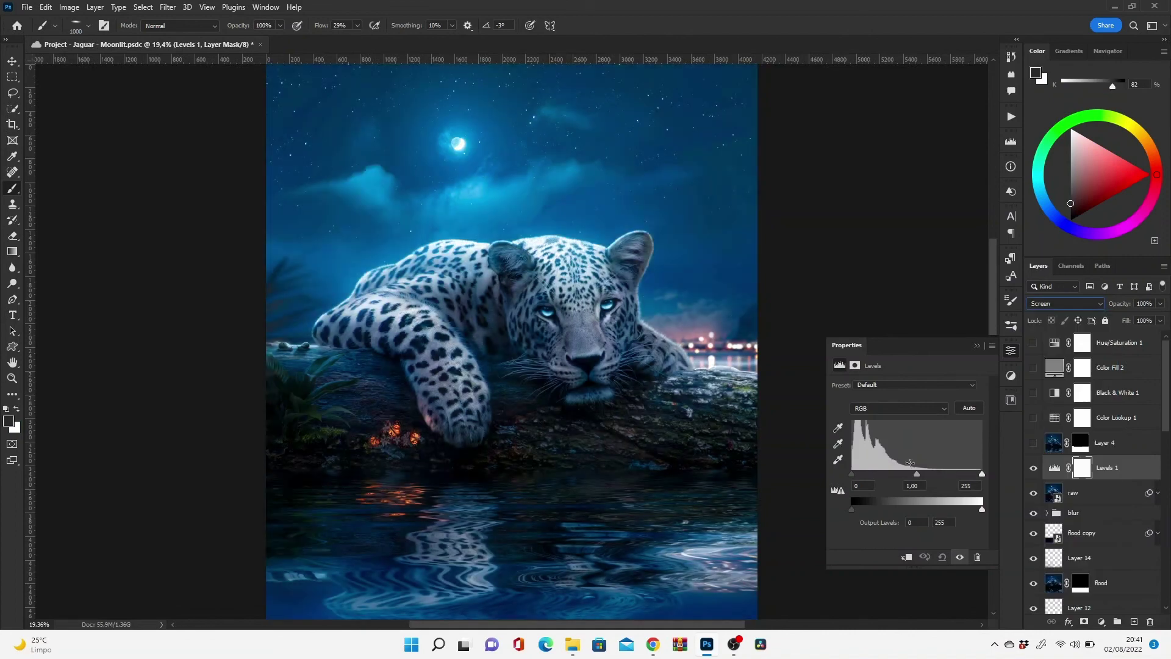
drag(917, 473, 951, 473)
key(ctrl+i)
- Paint soft gradients on the Levels mask over the jaguar and water, then save
click(1059, 470)
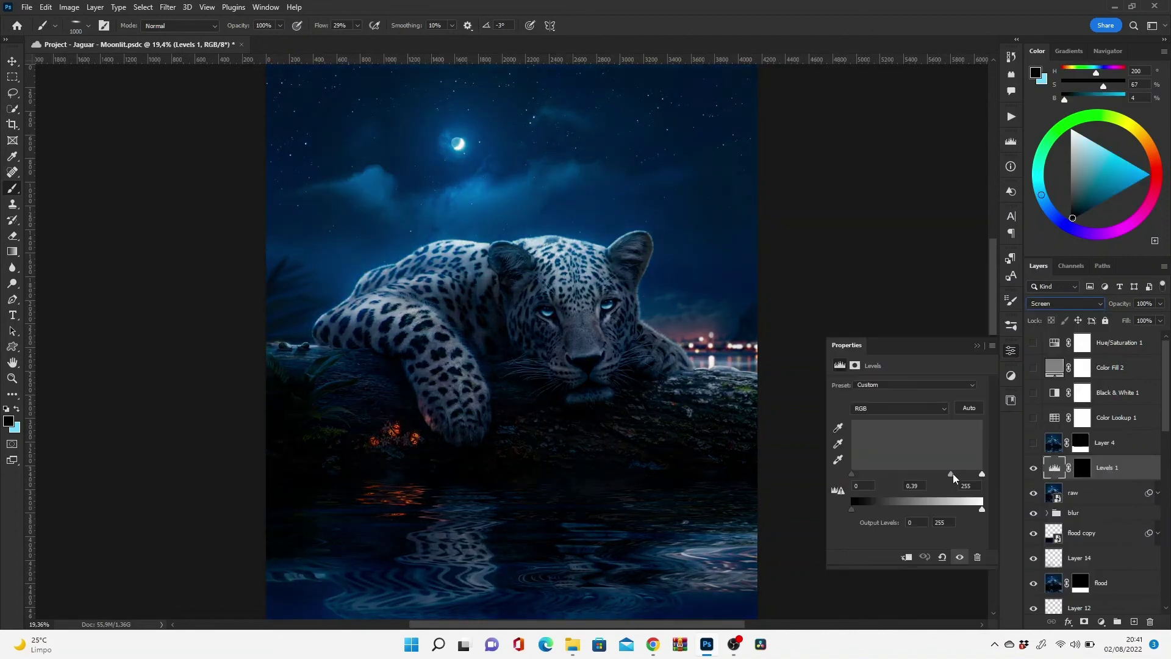
click(1091, 473)
key(g)
drag(604, 389, 573, 372)
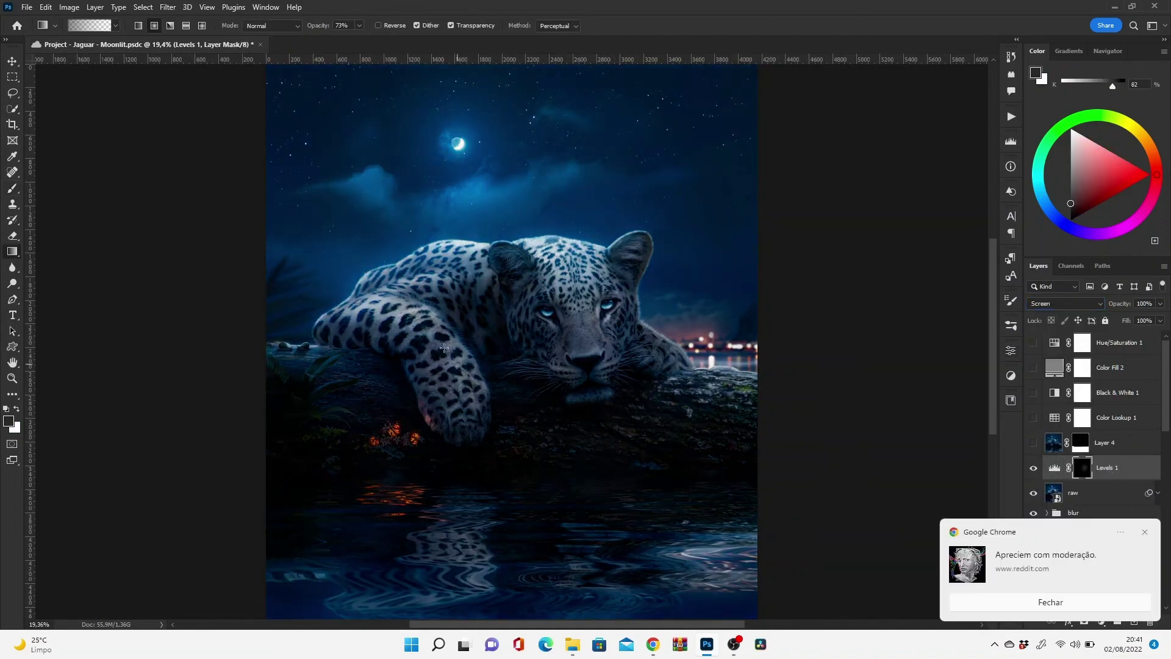
drag(508, 480, 553, 515)
drag(720, 346, 724, 555)
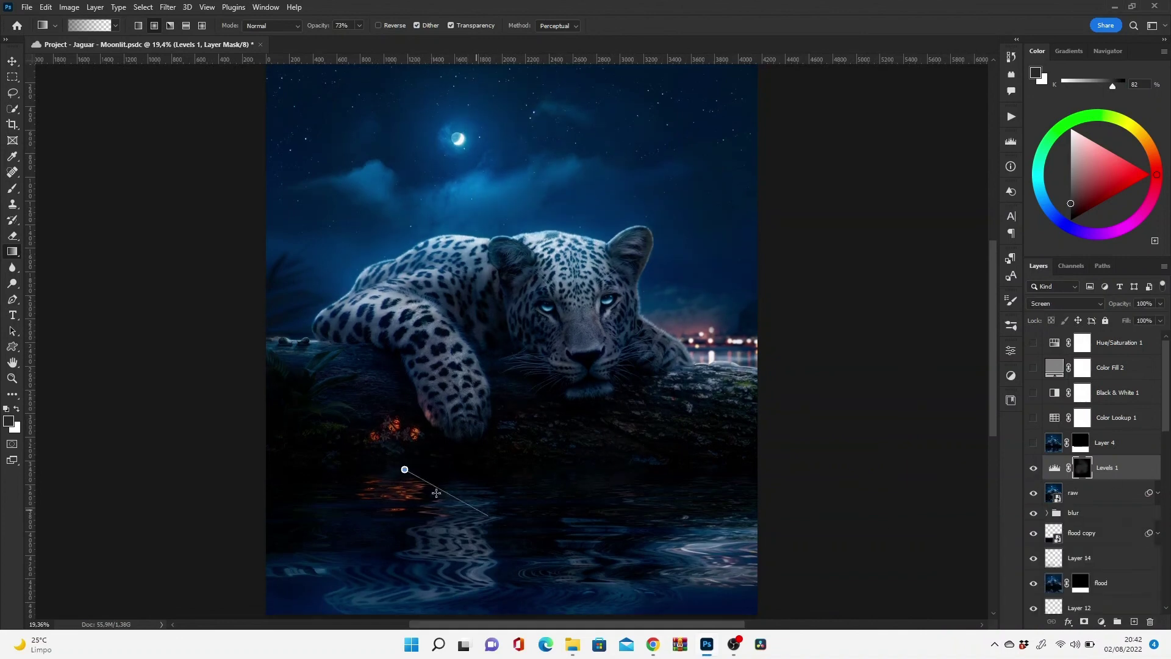
key(ctrl+s)
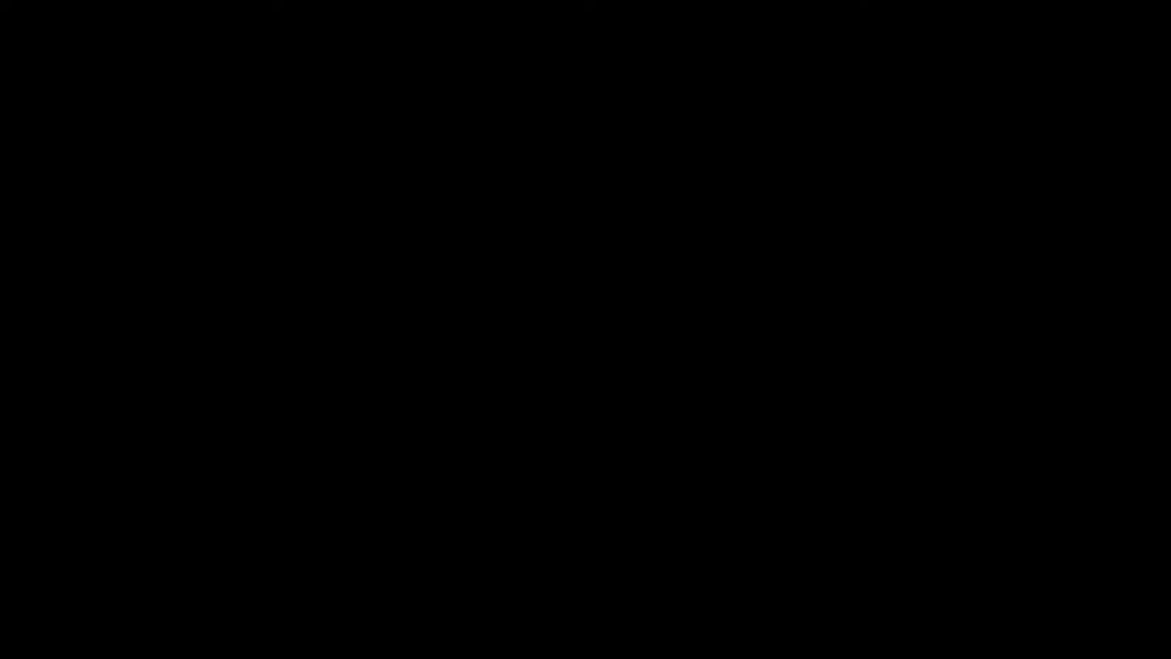